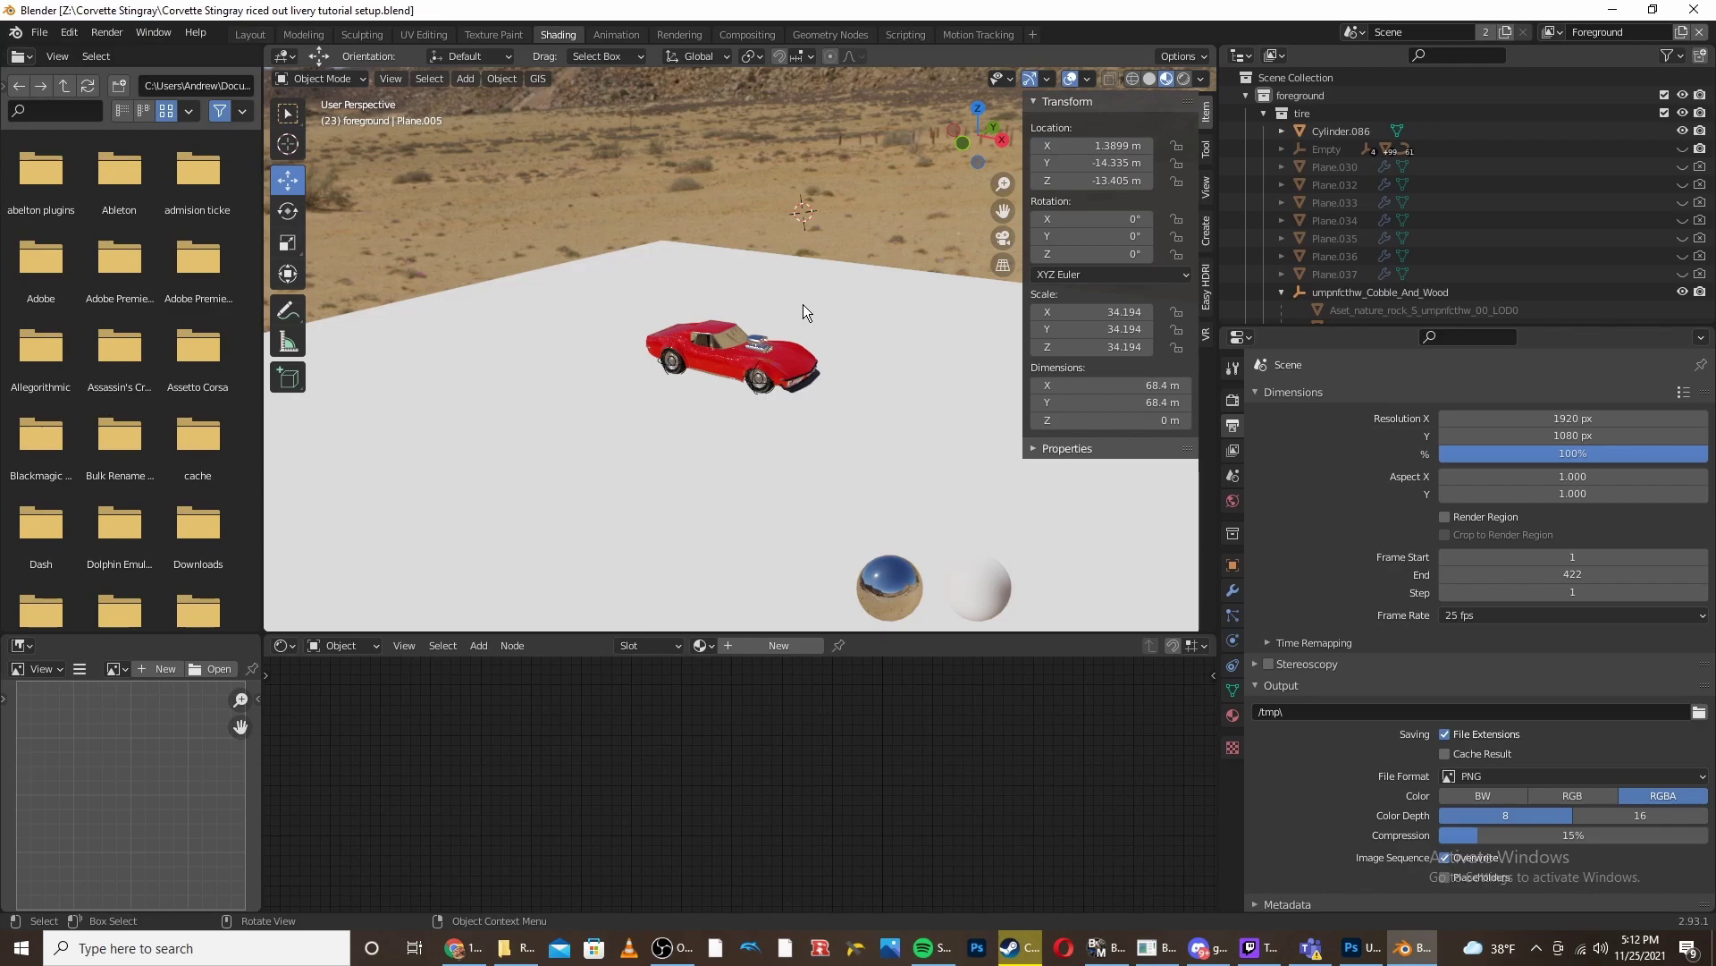
- Examine the red car's body from several angles, including the front body mesh in Edit Mode
left_click(801, 371)
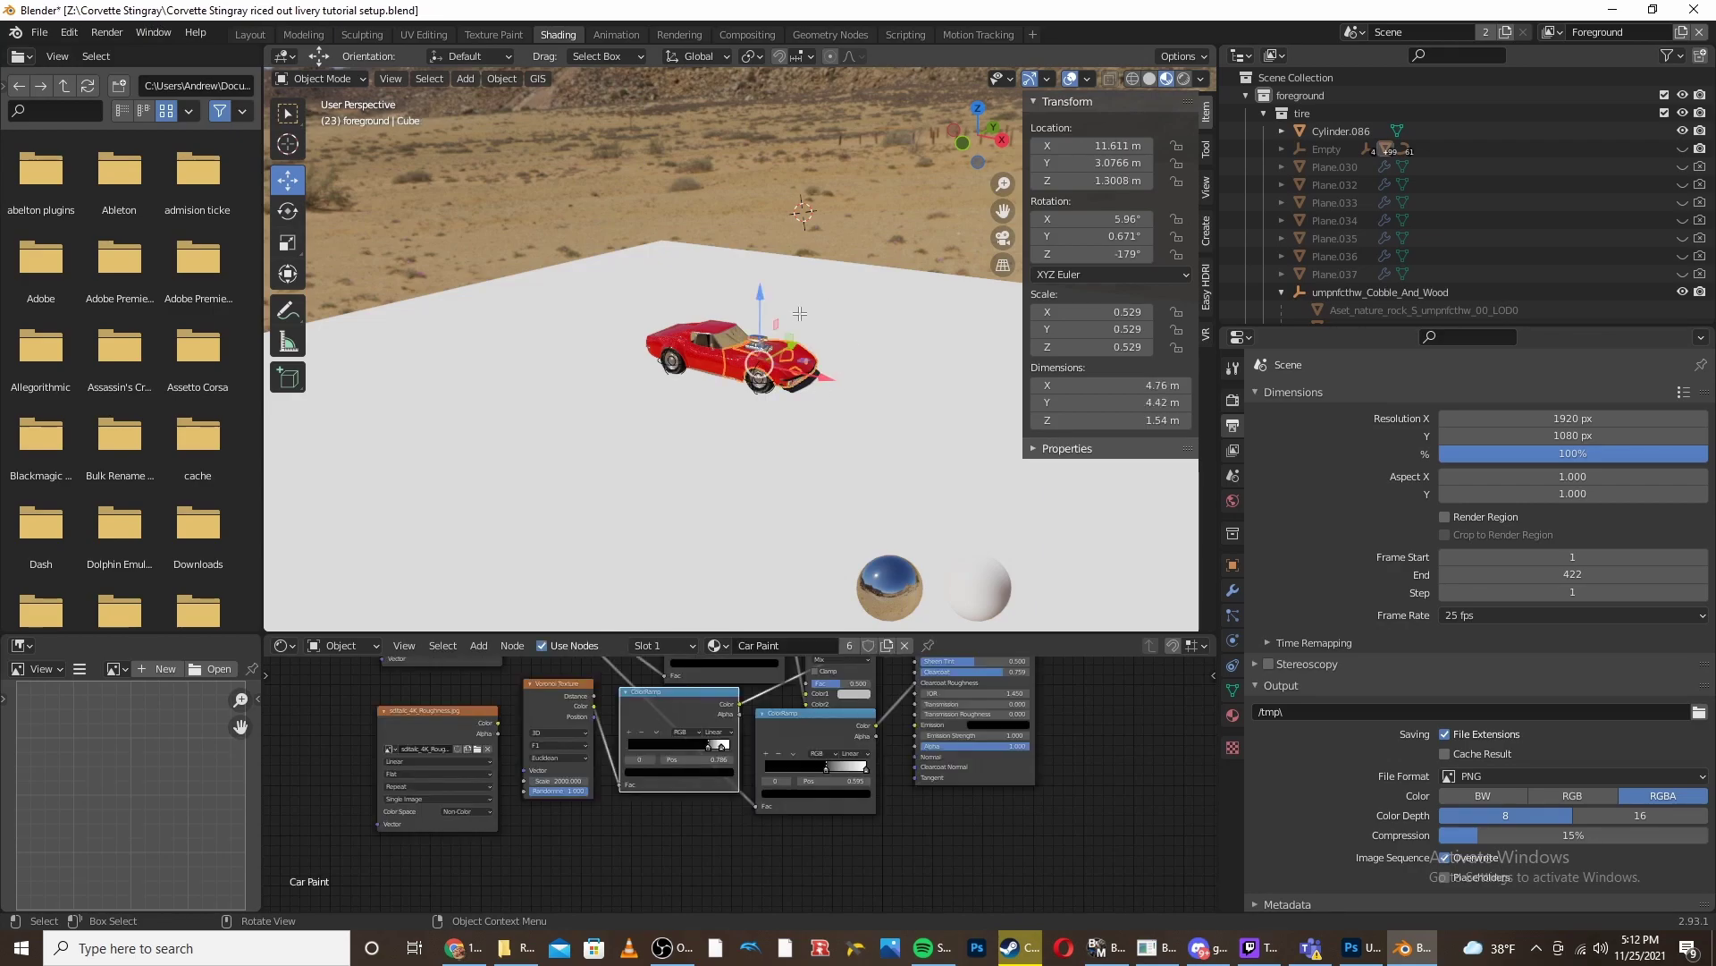
key("Tab")
scroll(861, 313, "up", 5)
middle_click_drag(1005, 366, 830, 402)
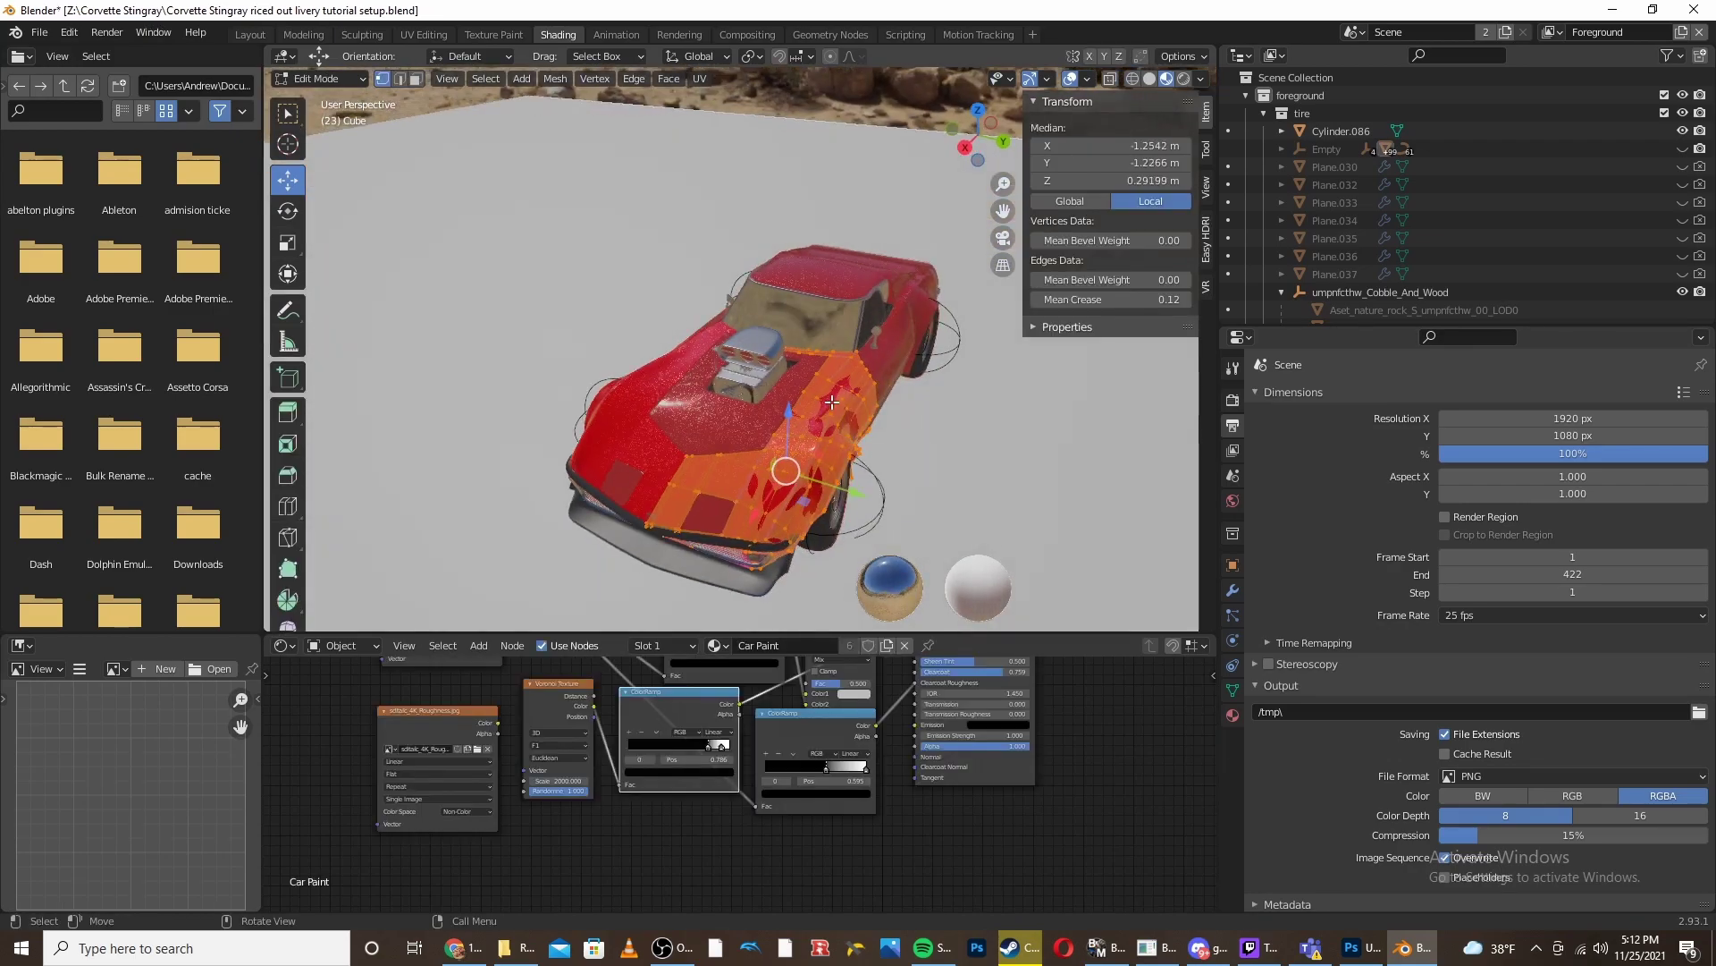
key("Tab")
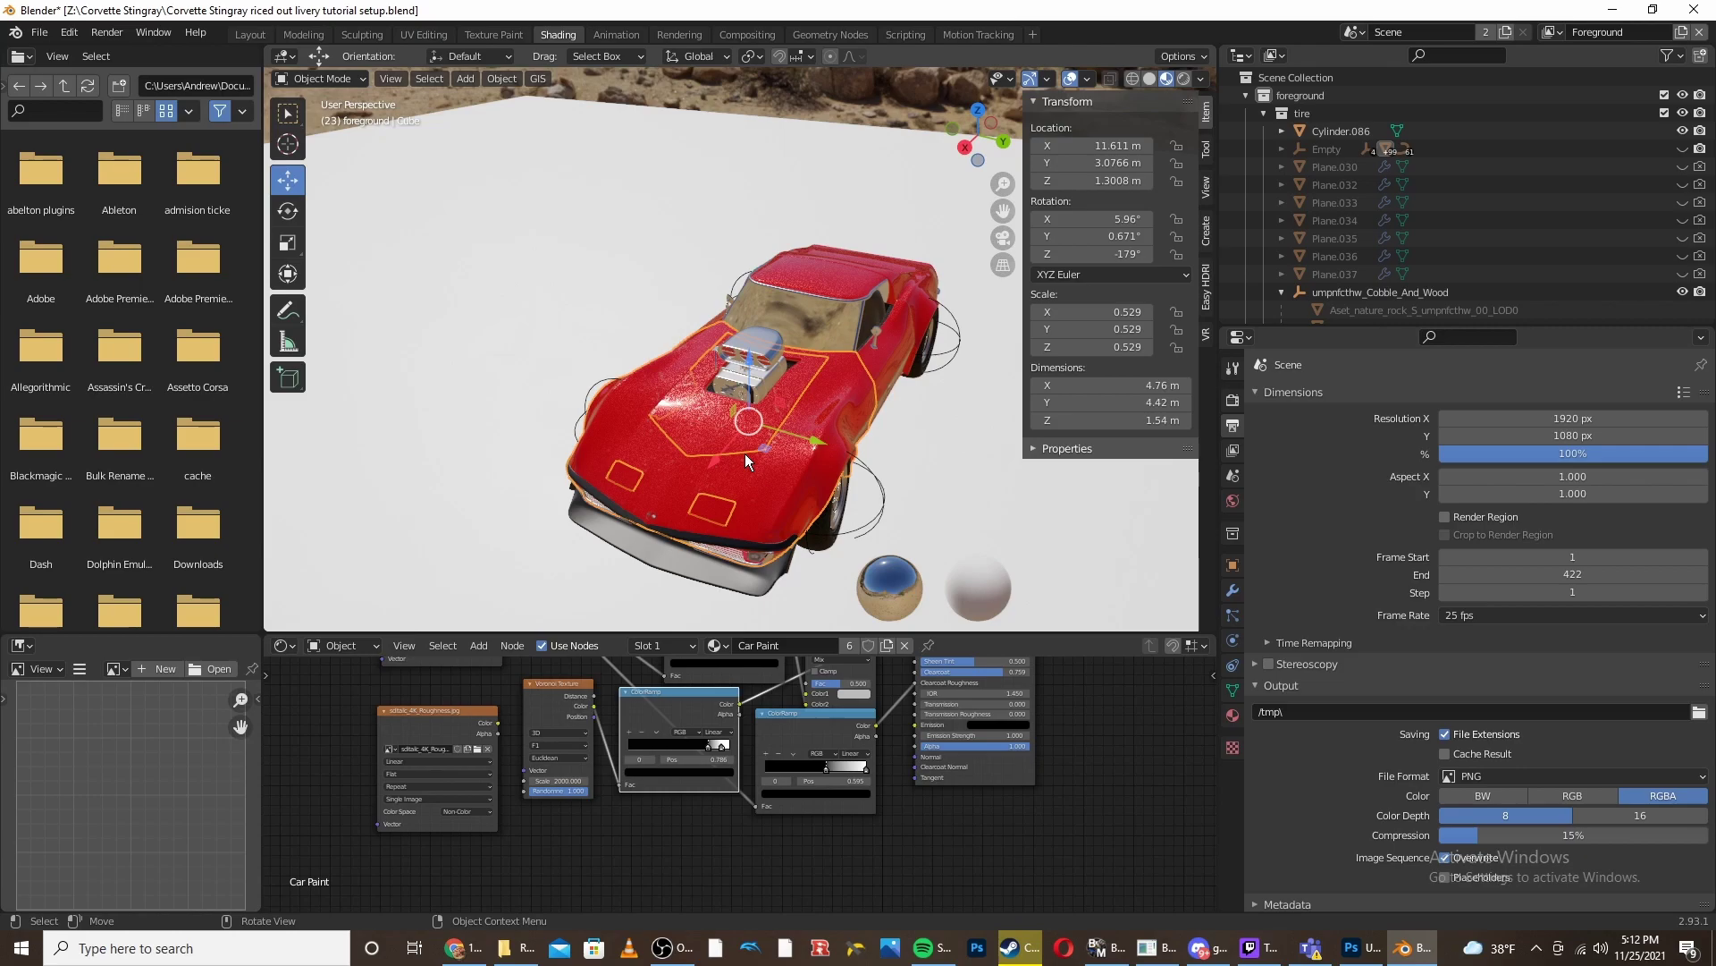
scroll(764, 455, "down", 2)
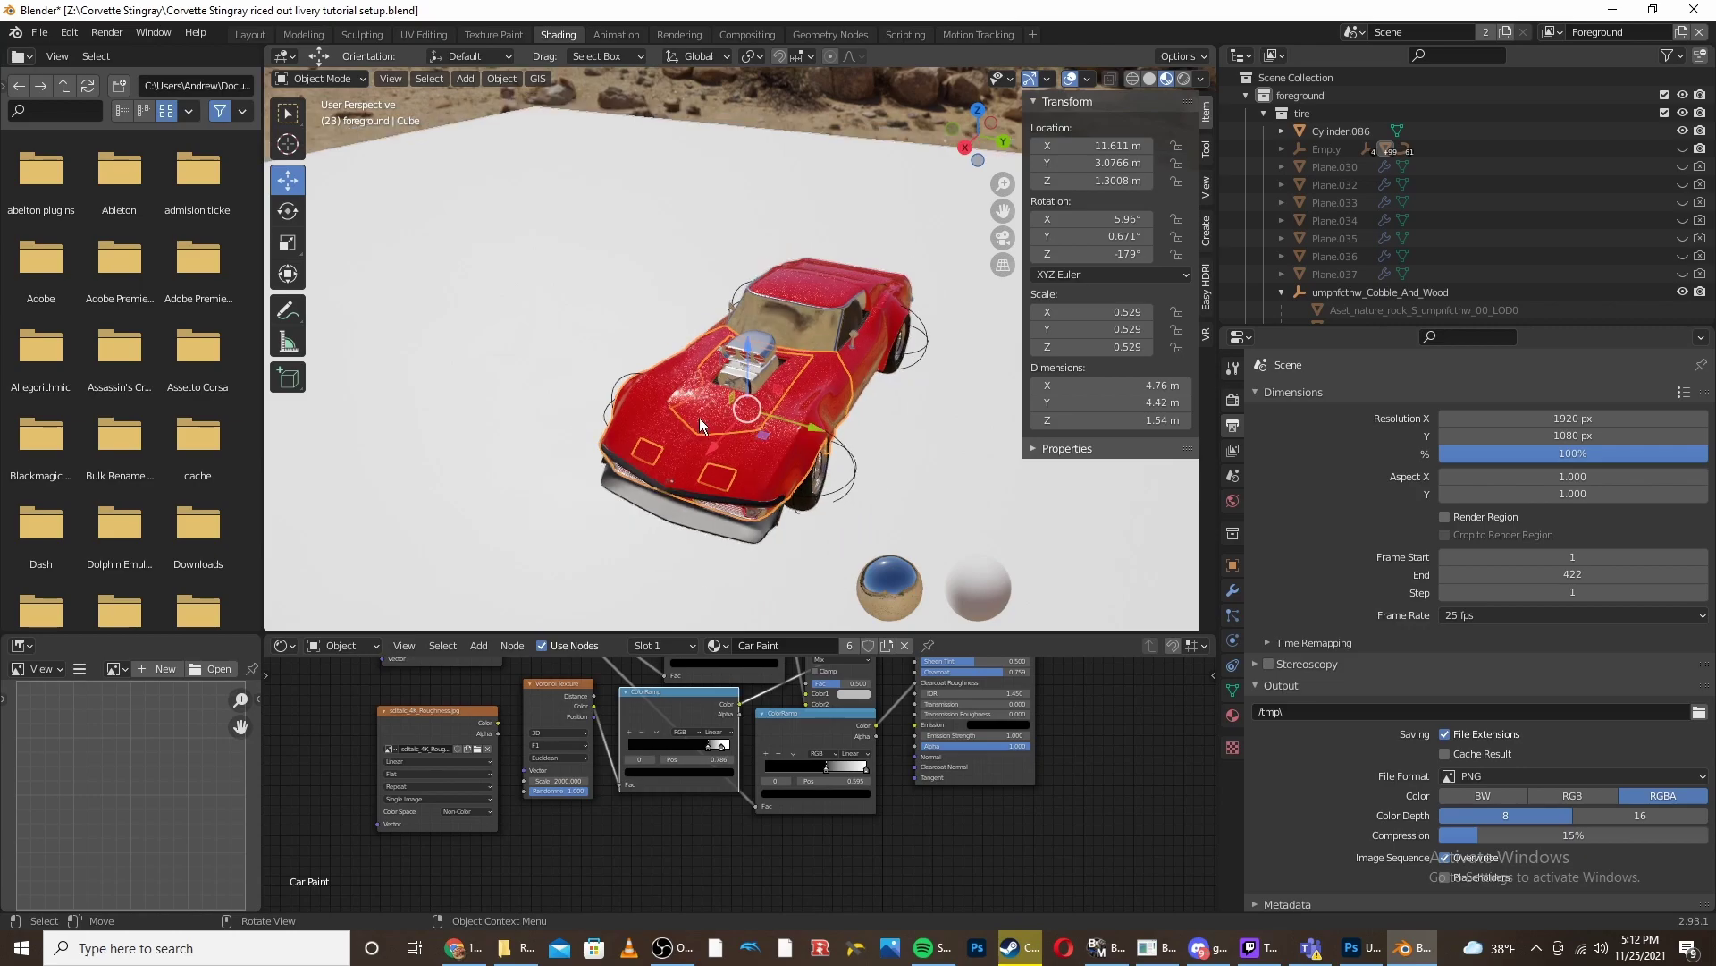
middle_click_drag(985, 453, 790, 329)
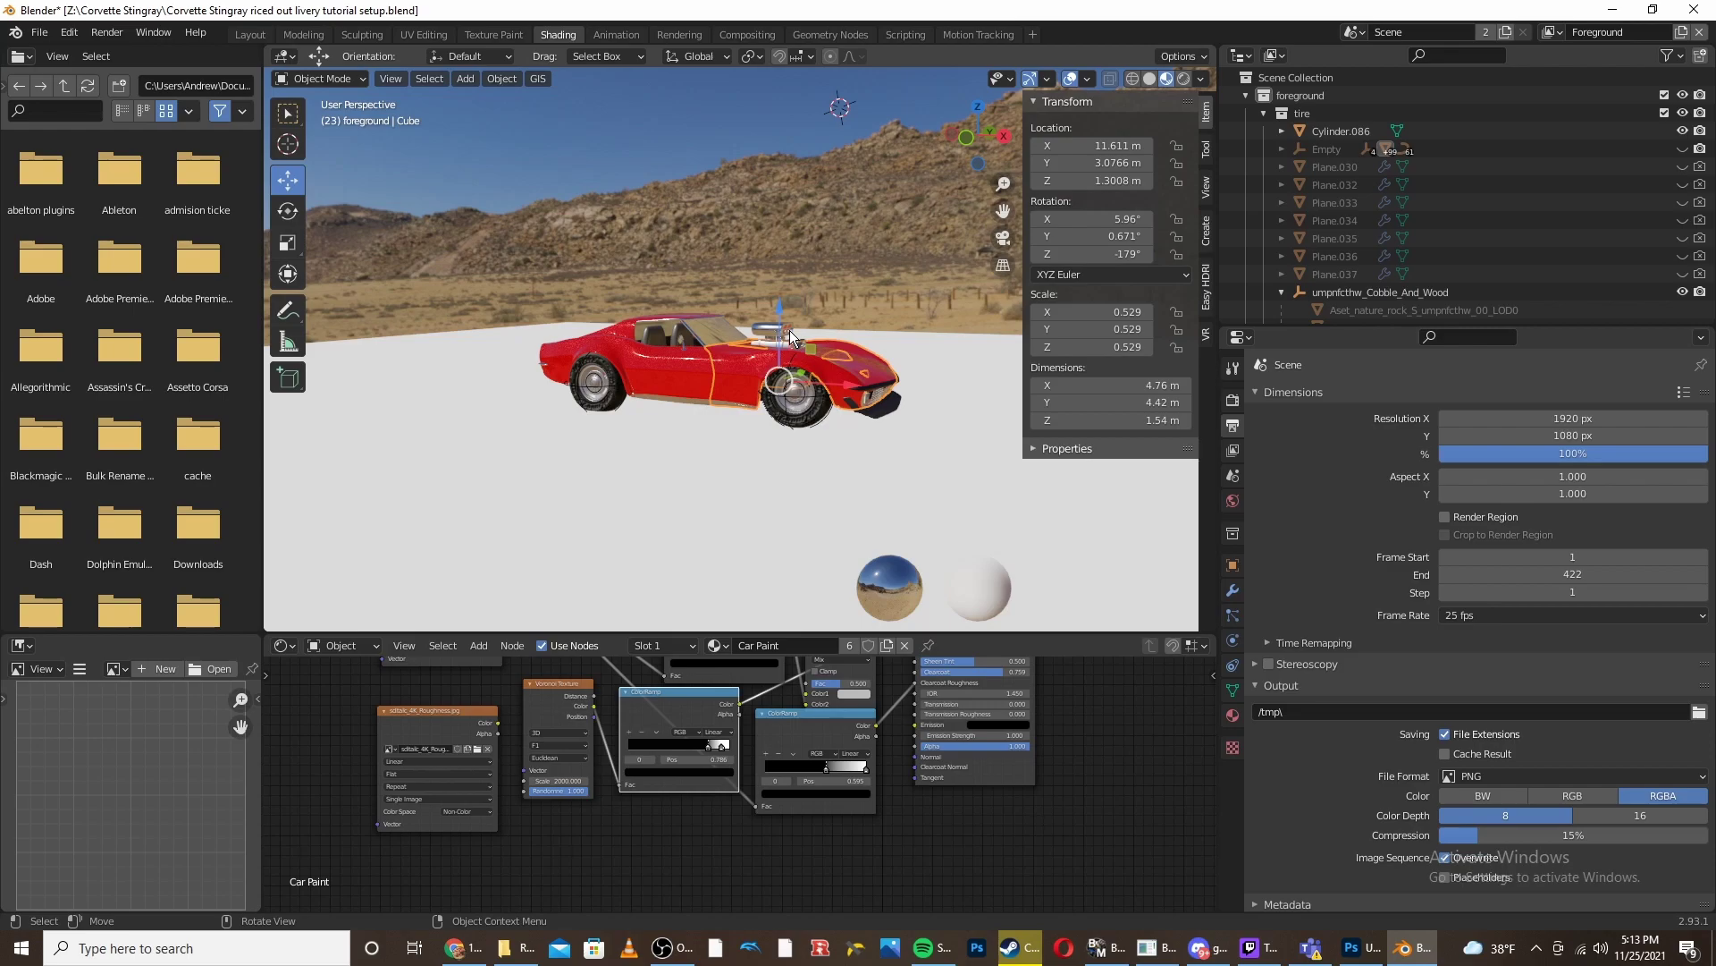
middle_click_drag(790, 330, 824, 352)
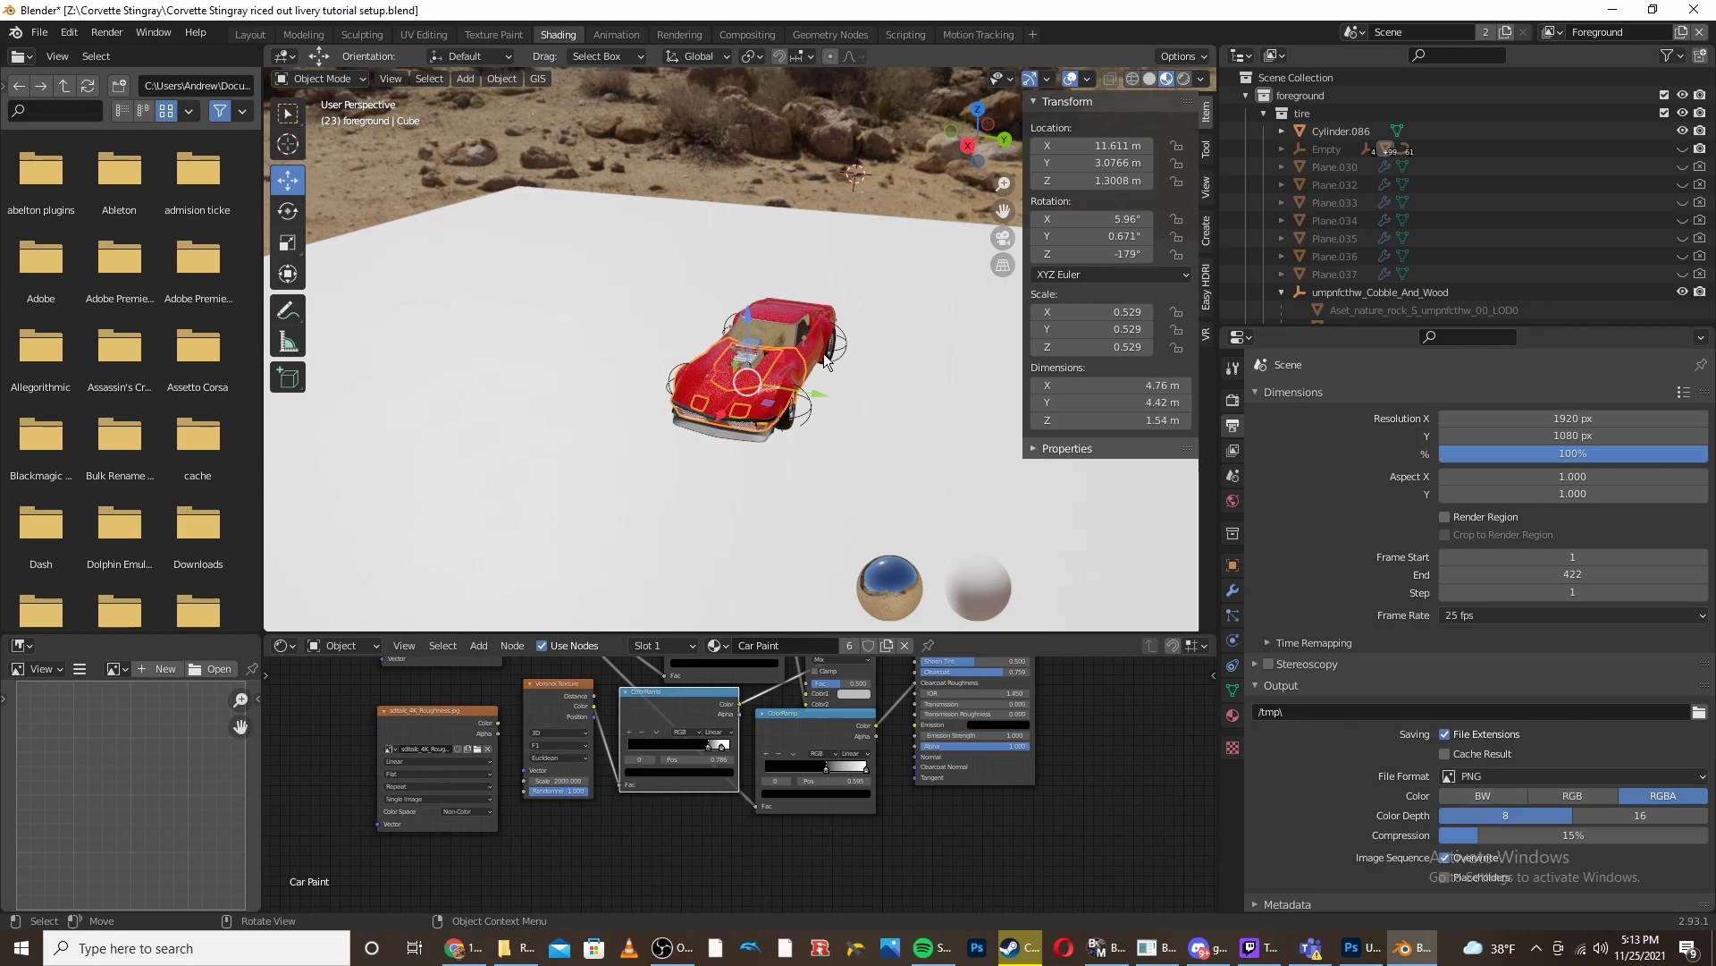
middle_click_drag(824, 353, 616, 298)
middle_click_drag(777, 377, 839, 421)
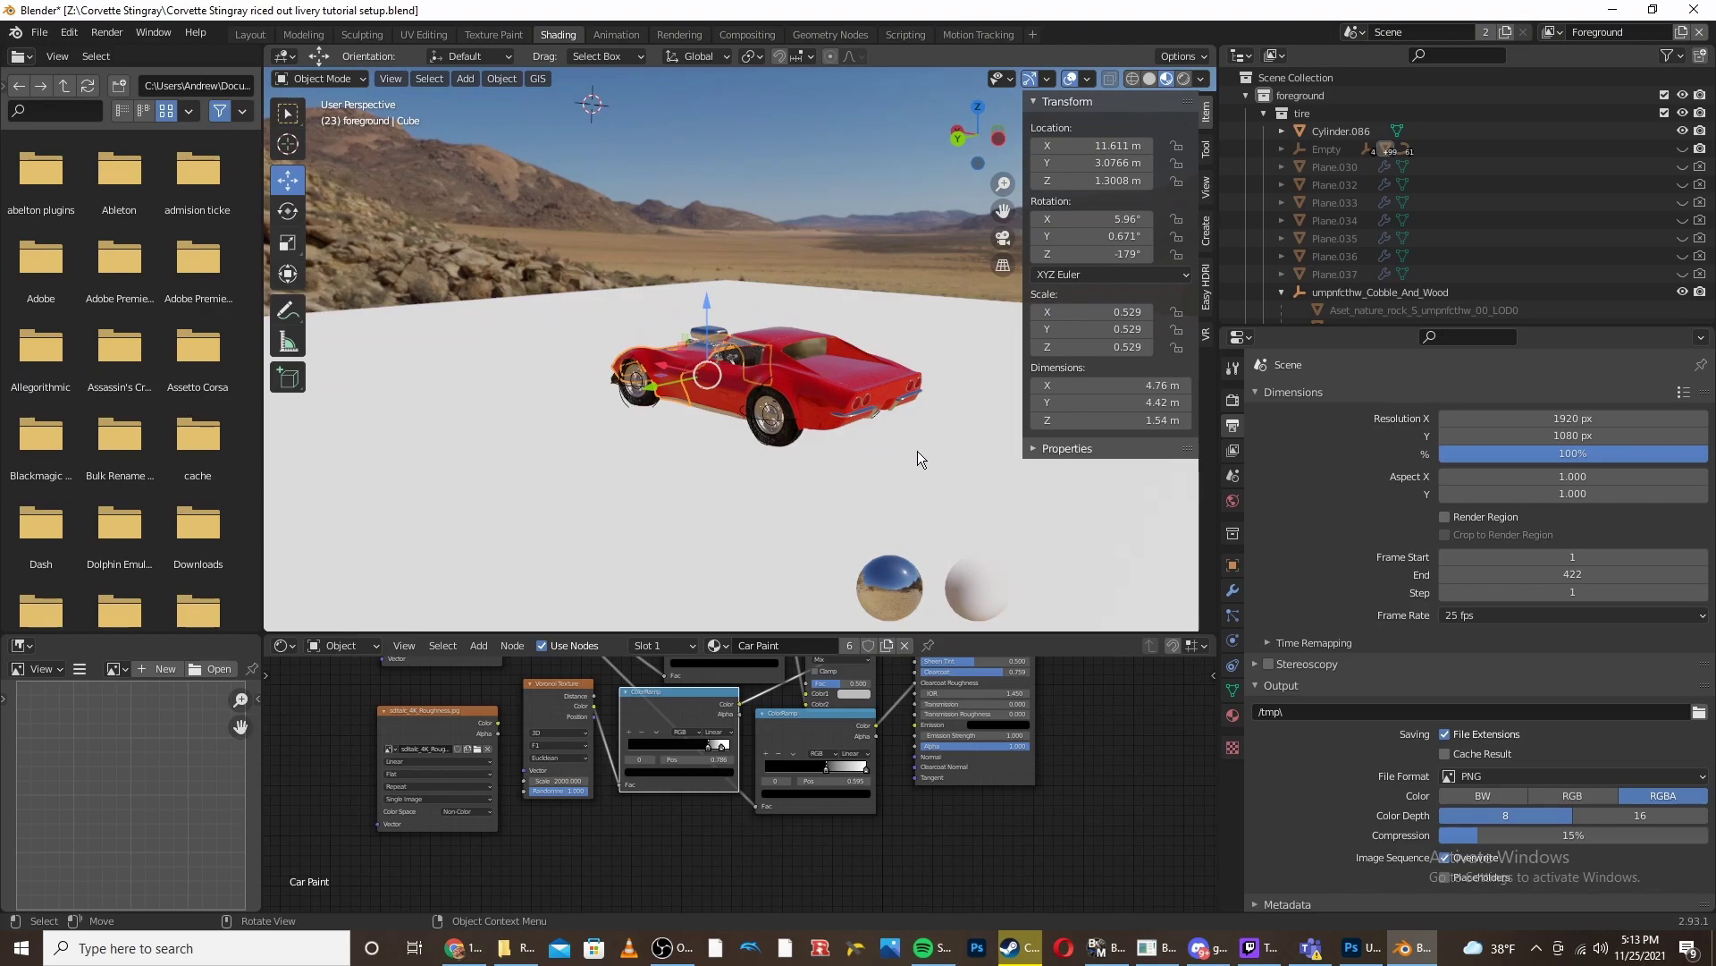
middle_click_drag(613, 479, 671, 431)
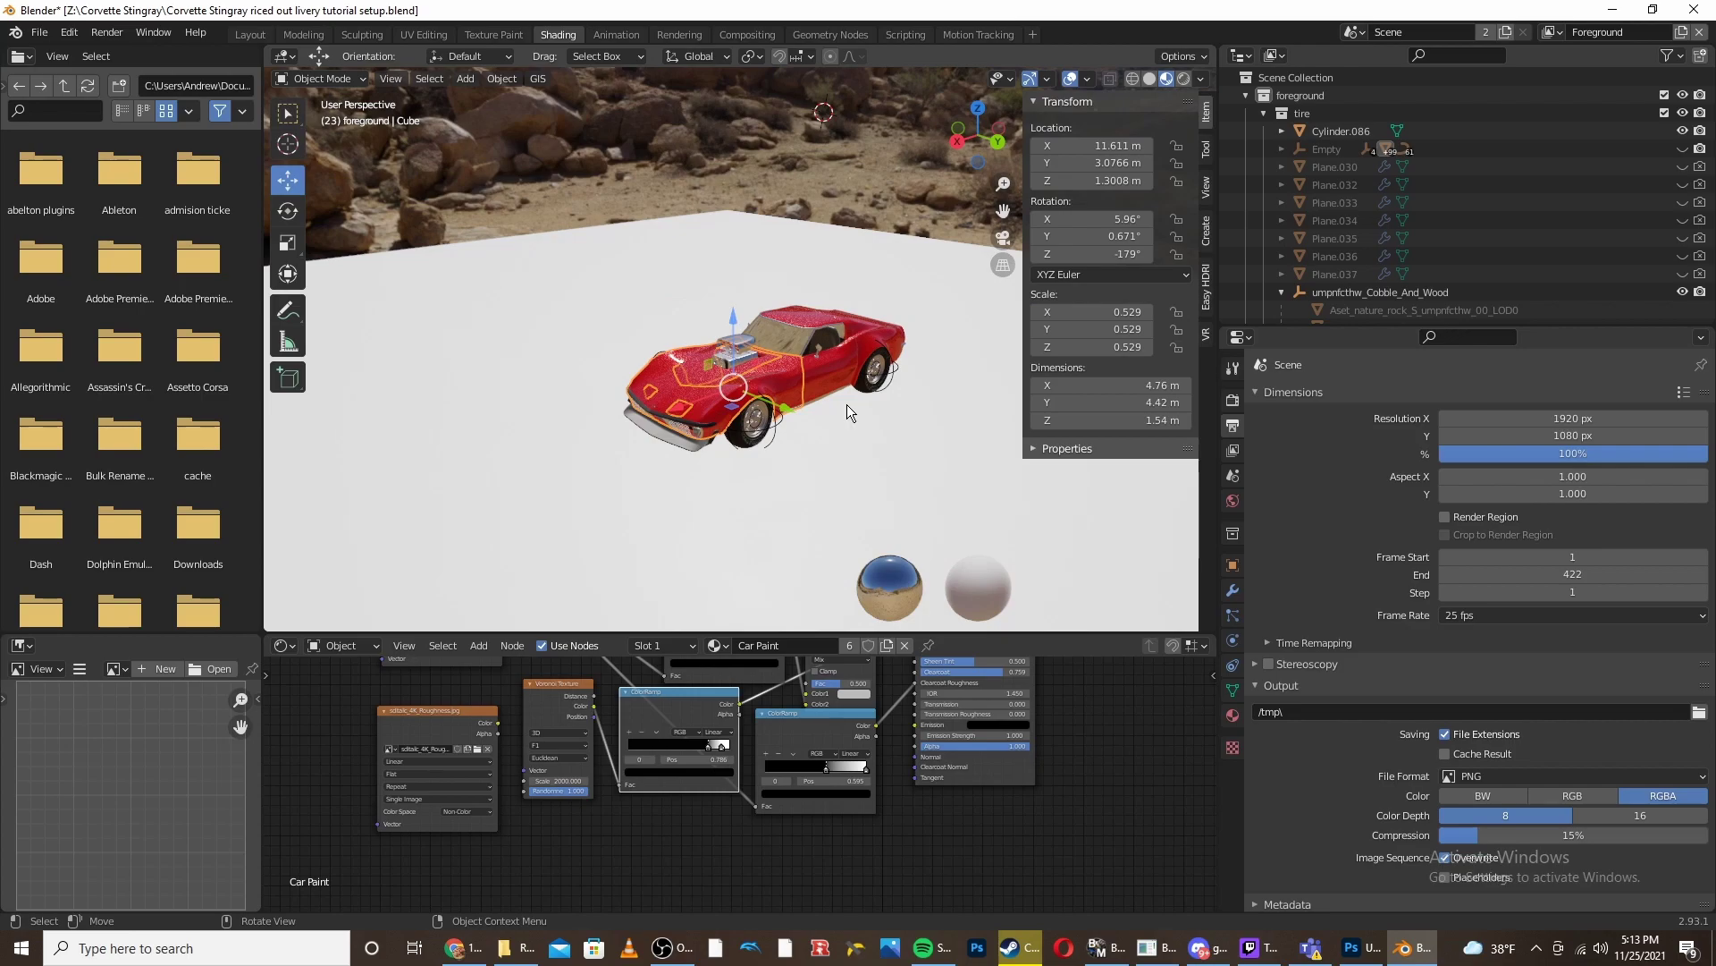
scroll(850, 404, "down", 2)
middle_click_drag(845, 362, 818, 383)
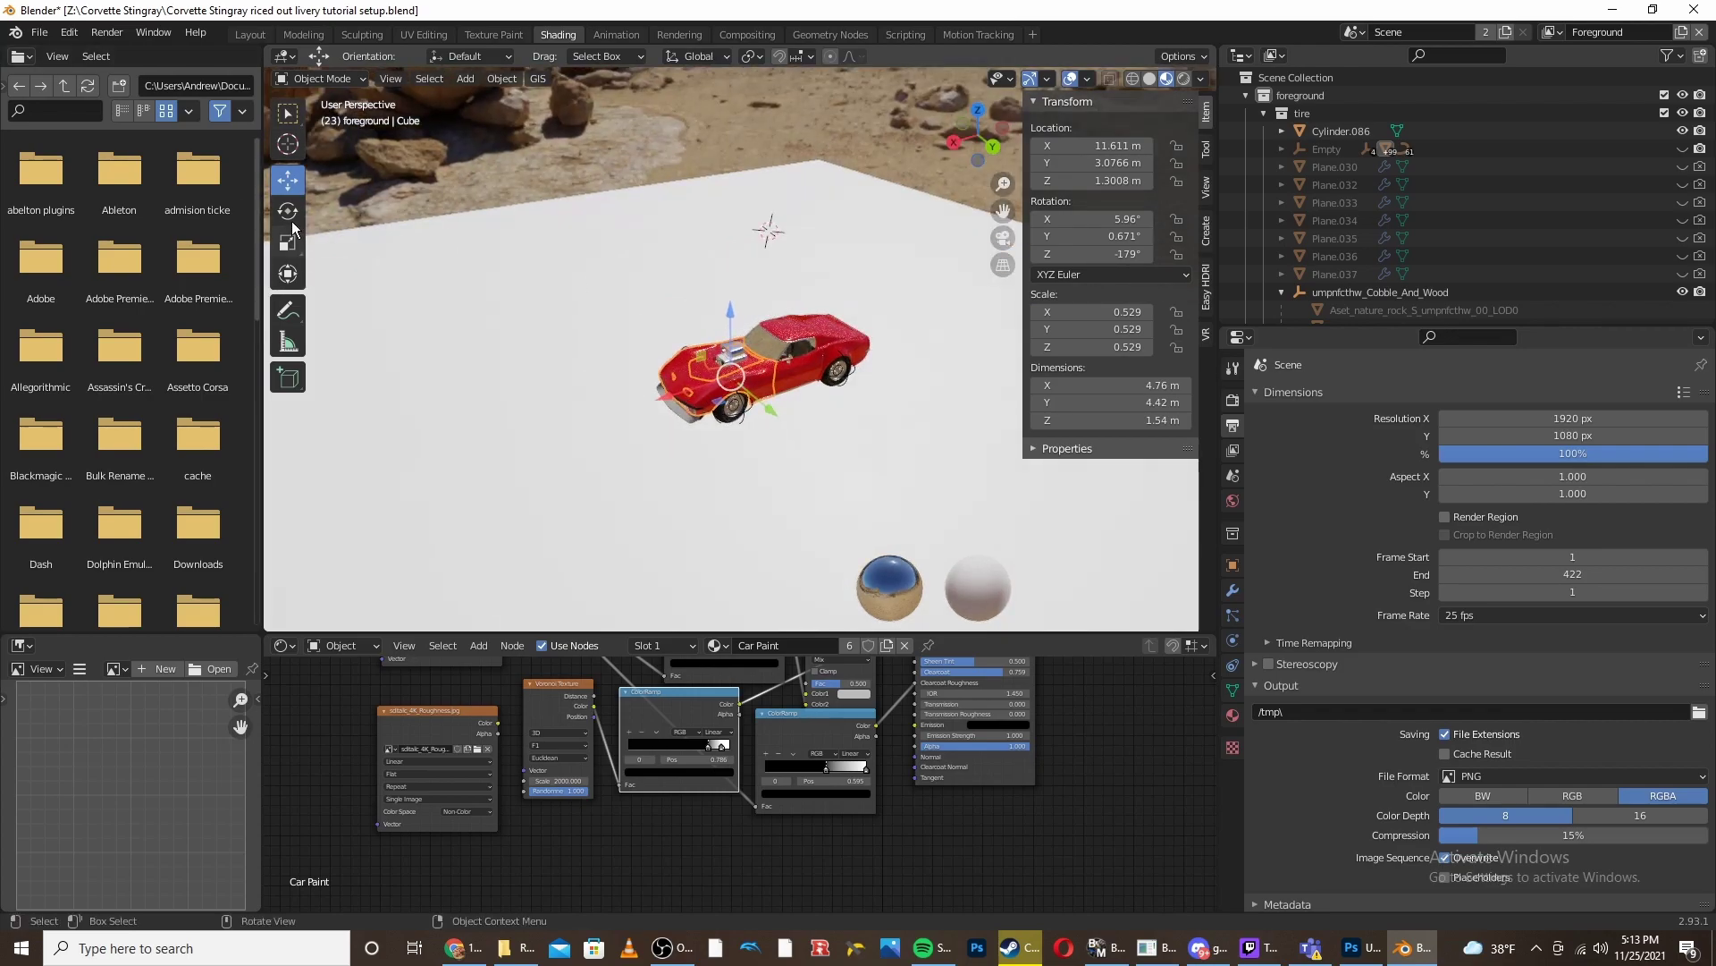
- Place the 3D cursor on the ground beside the car, then add a camera there and raise it about 1.89 m
left_click(288, 211)
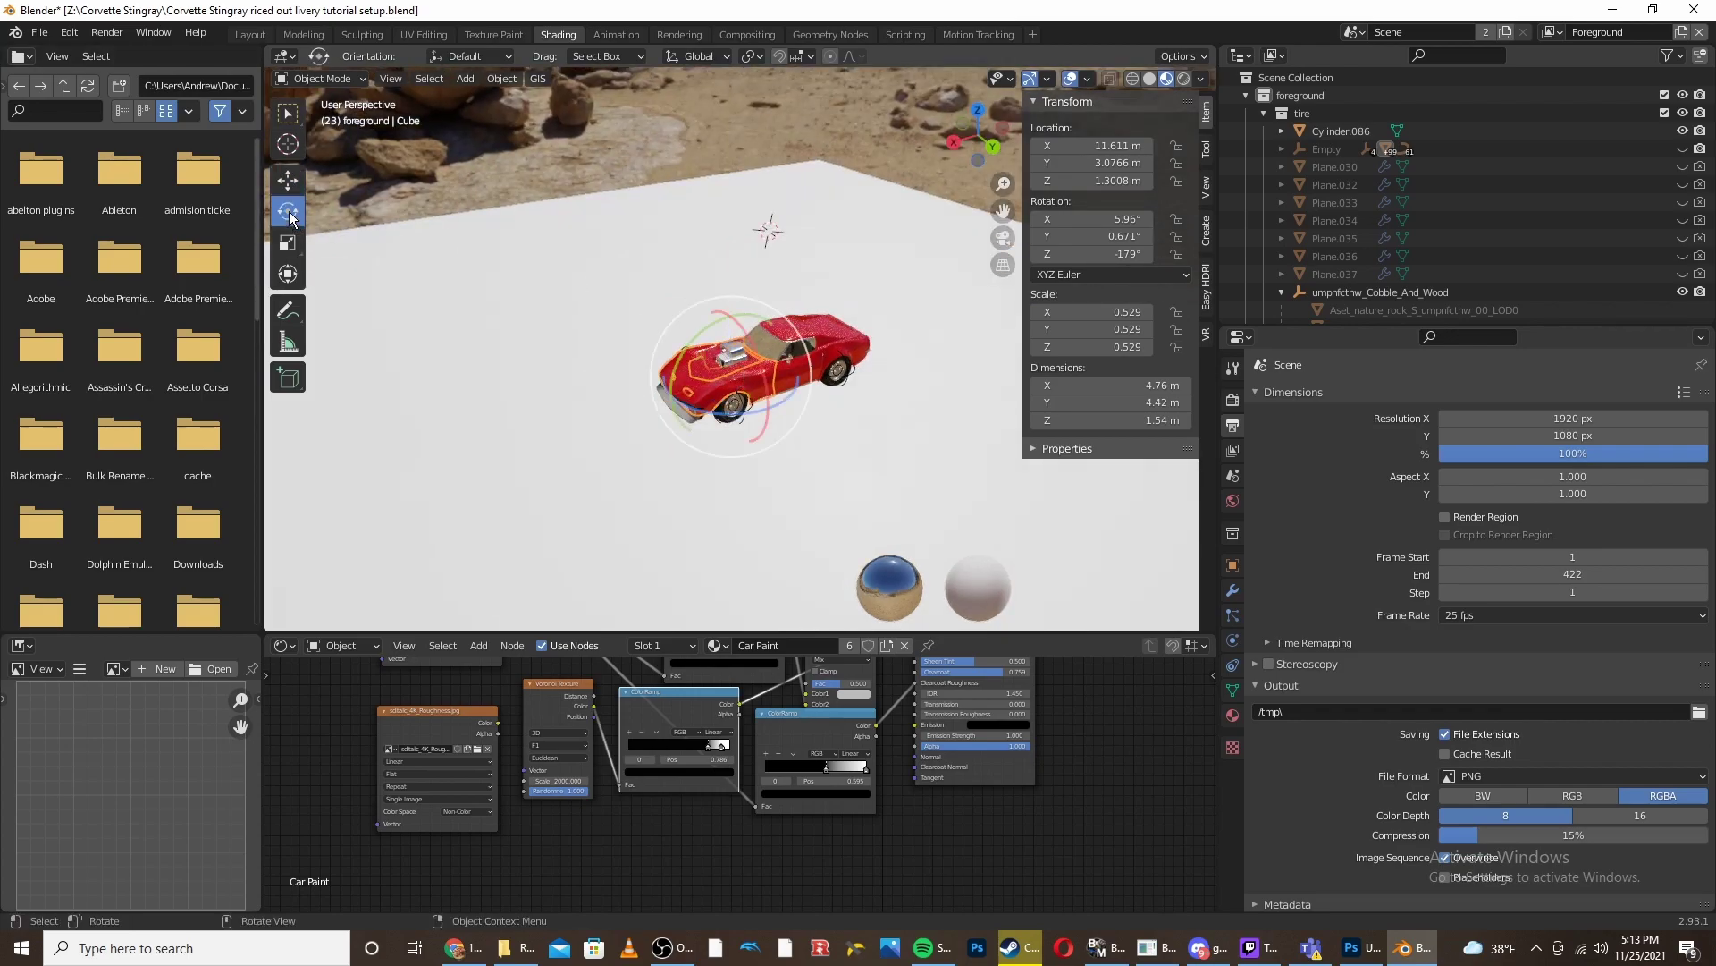
left_click(287, 143)
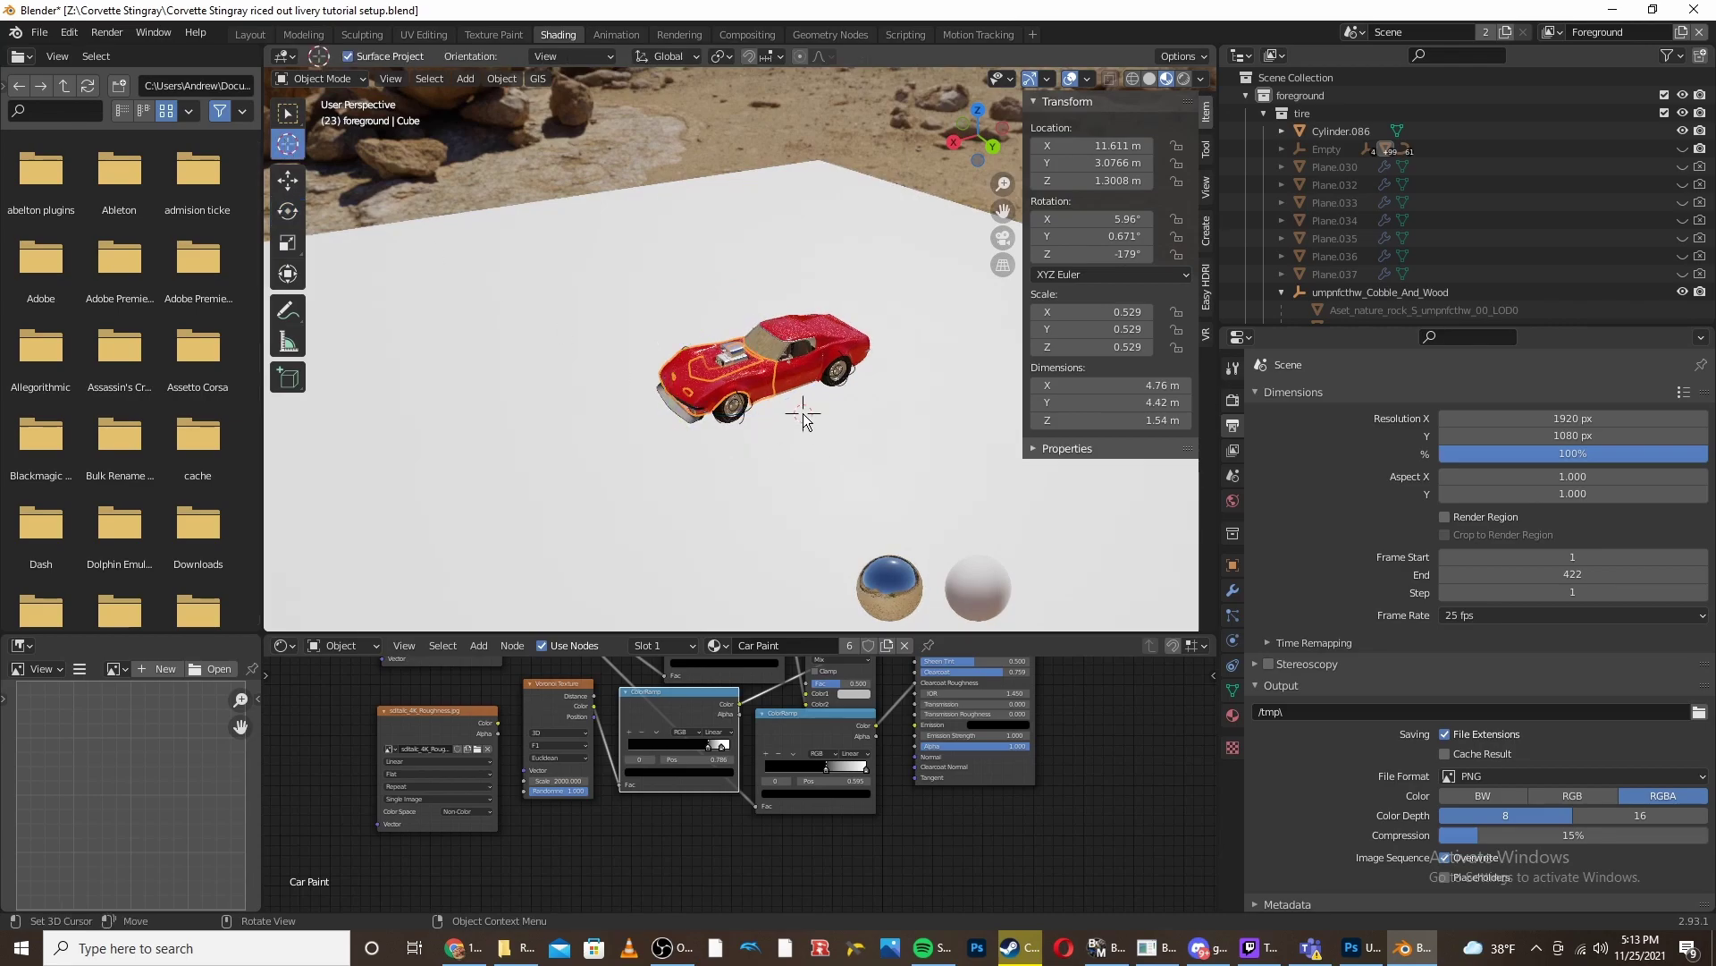
key("shift+a")
left_click(717, 680)
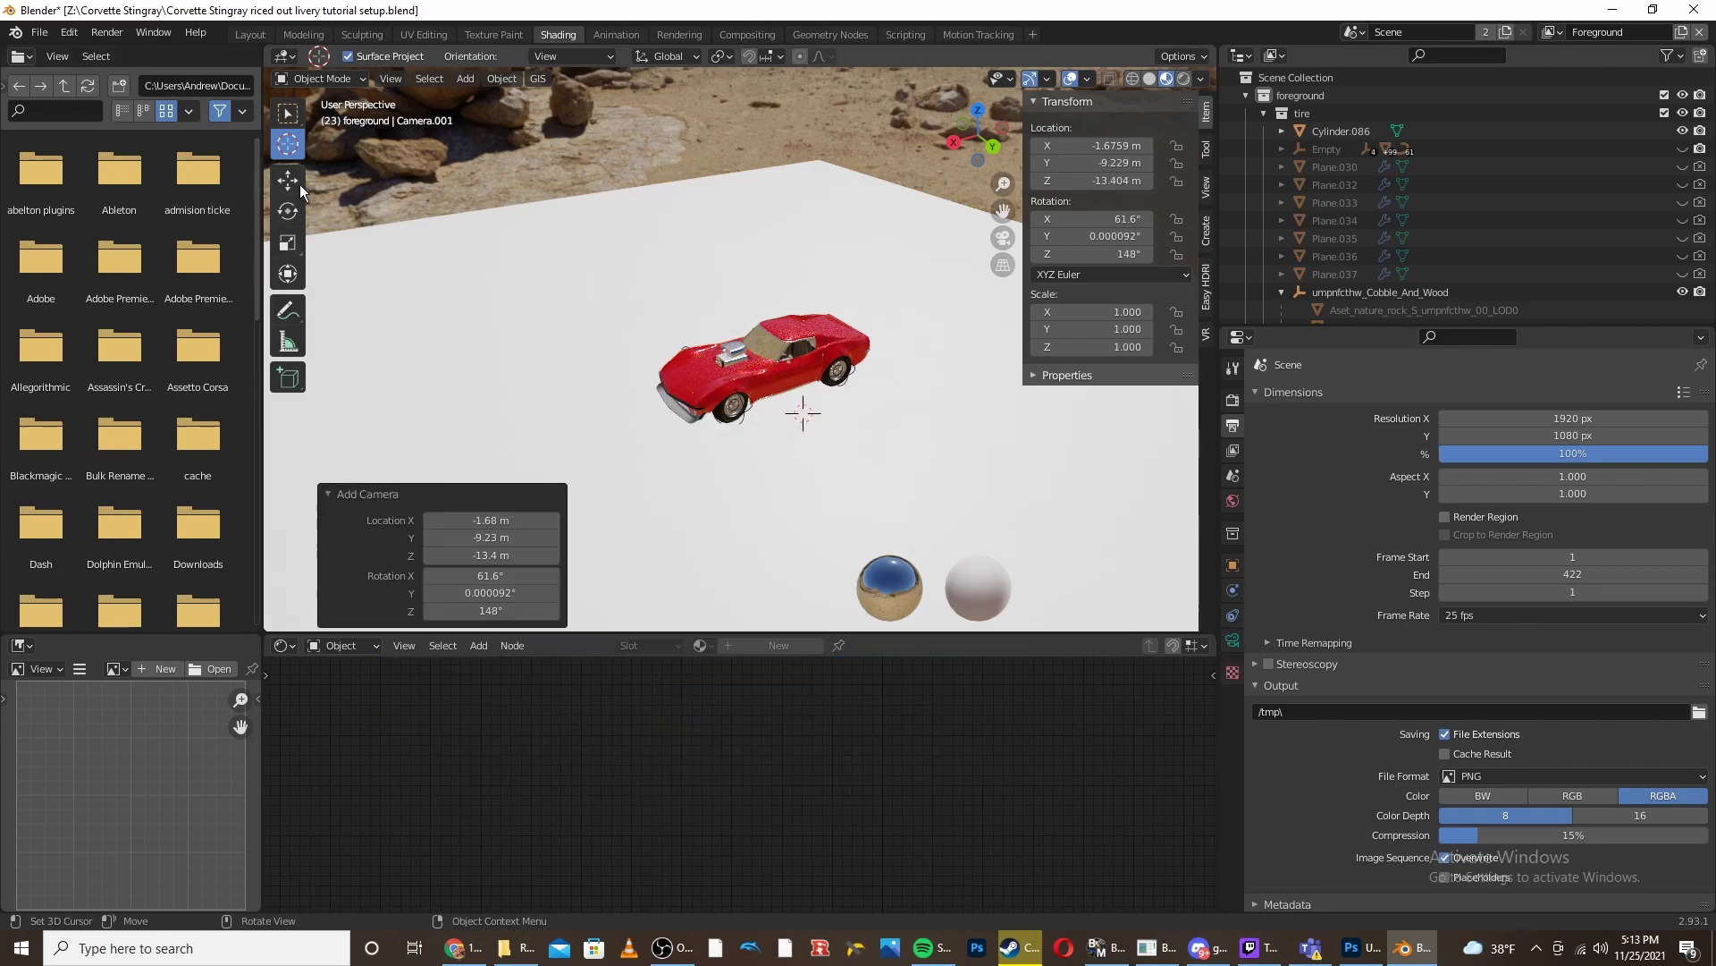
left_click_drag(824, 399, 824, 323)
left_click_drag(989, 457, 989, 458)
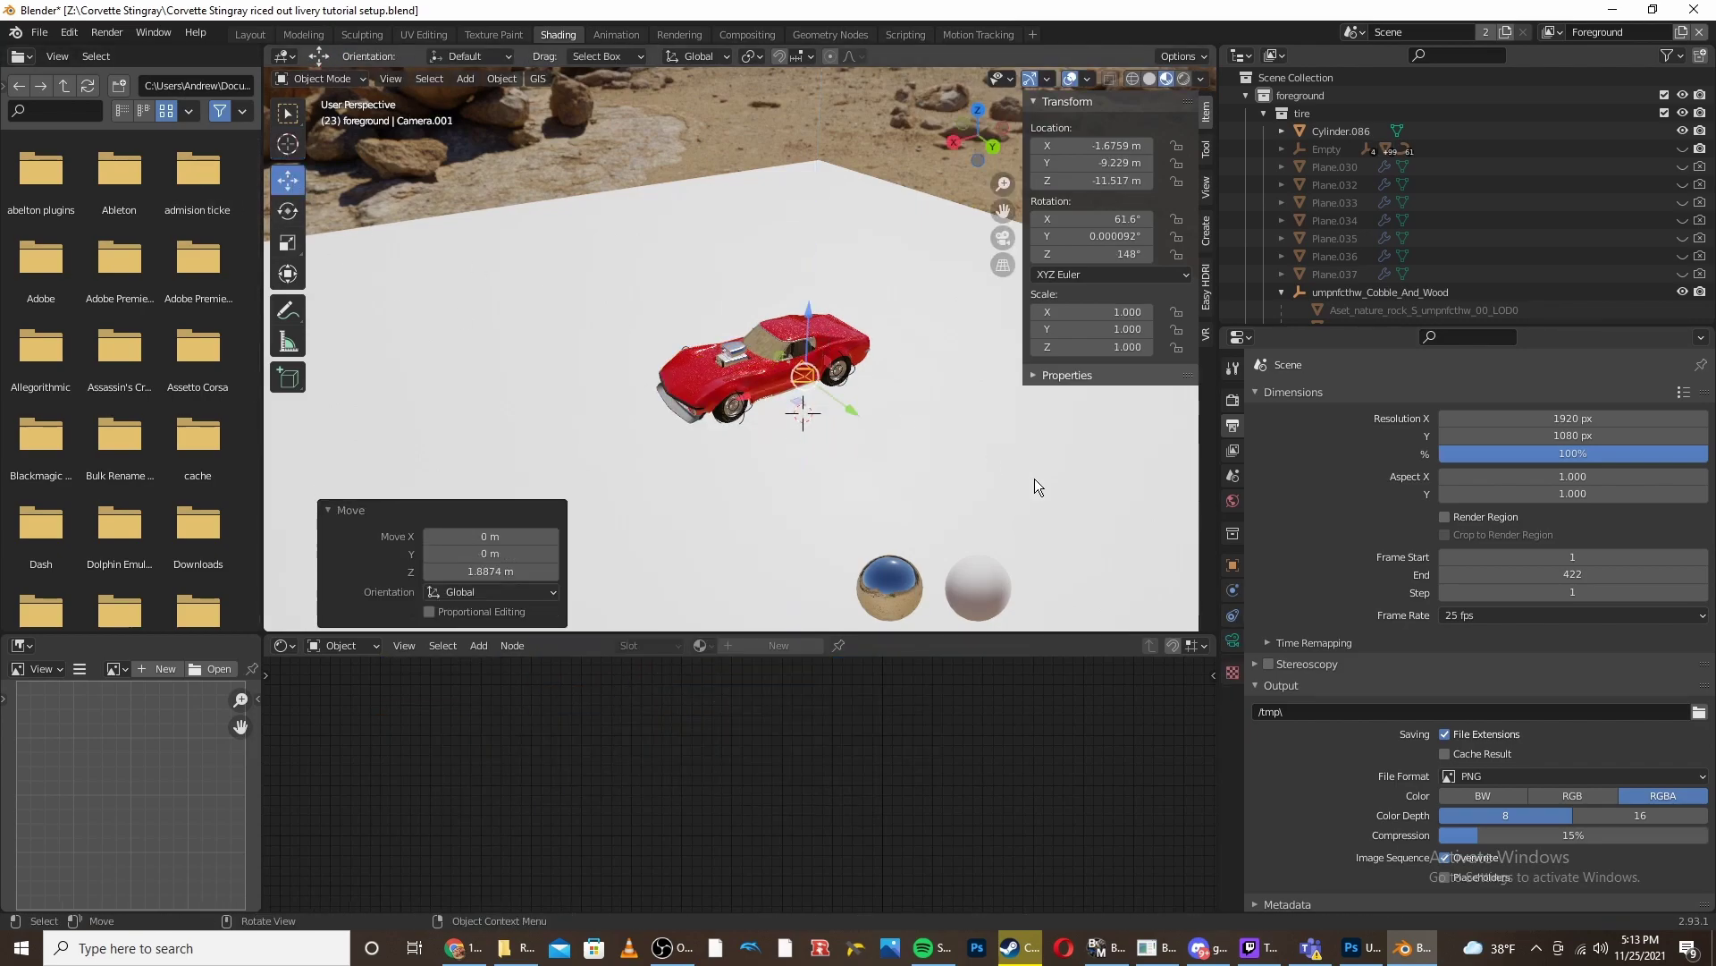
- Set the new camera's lens type to Orthographic and enable the Camera to View lock
left_click(1233, 640)
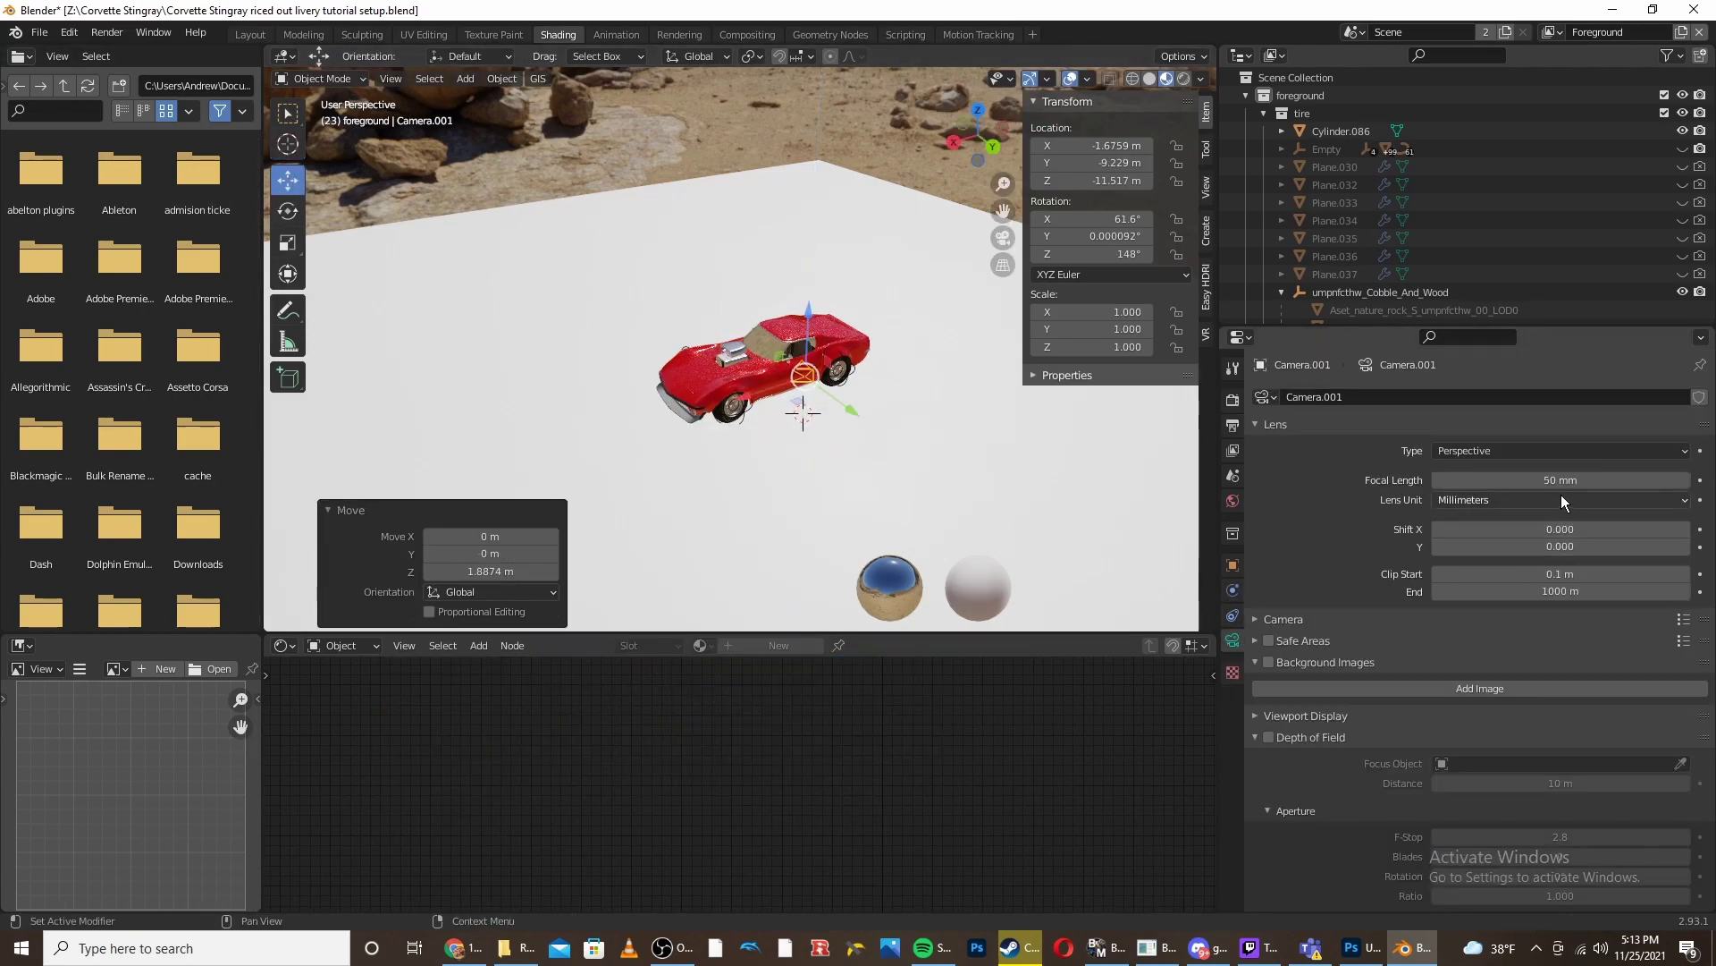
left_click(1493, 453)
left_click(1471, 493)
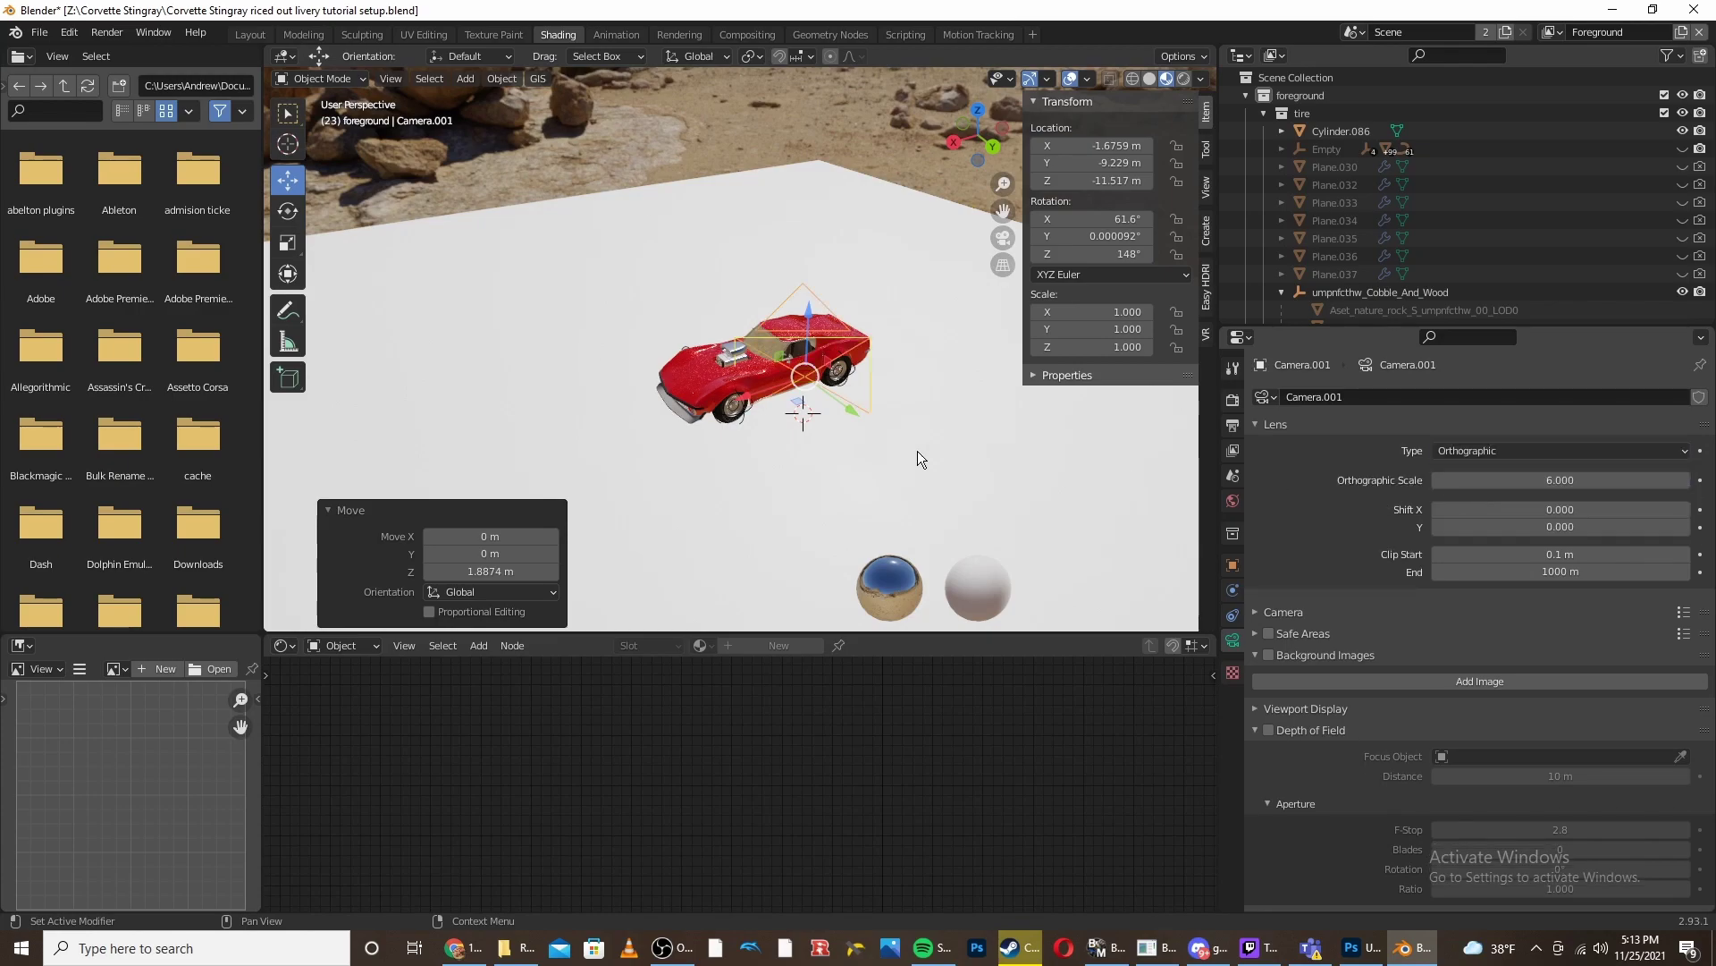
middle_click_drag(978, 458, 922, 467)
left_click(1205, 186)
left_click(1114, 321)
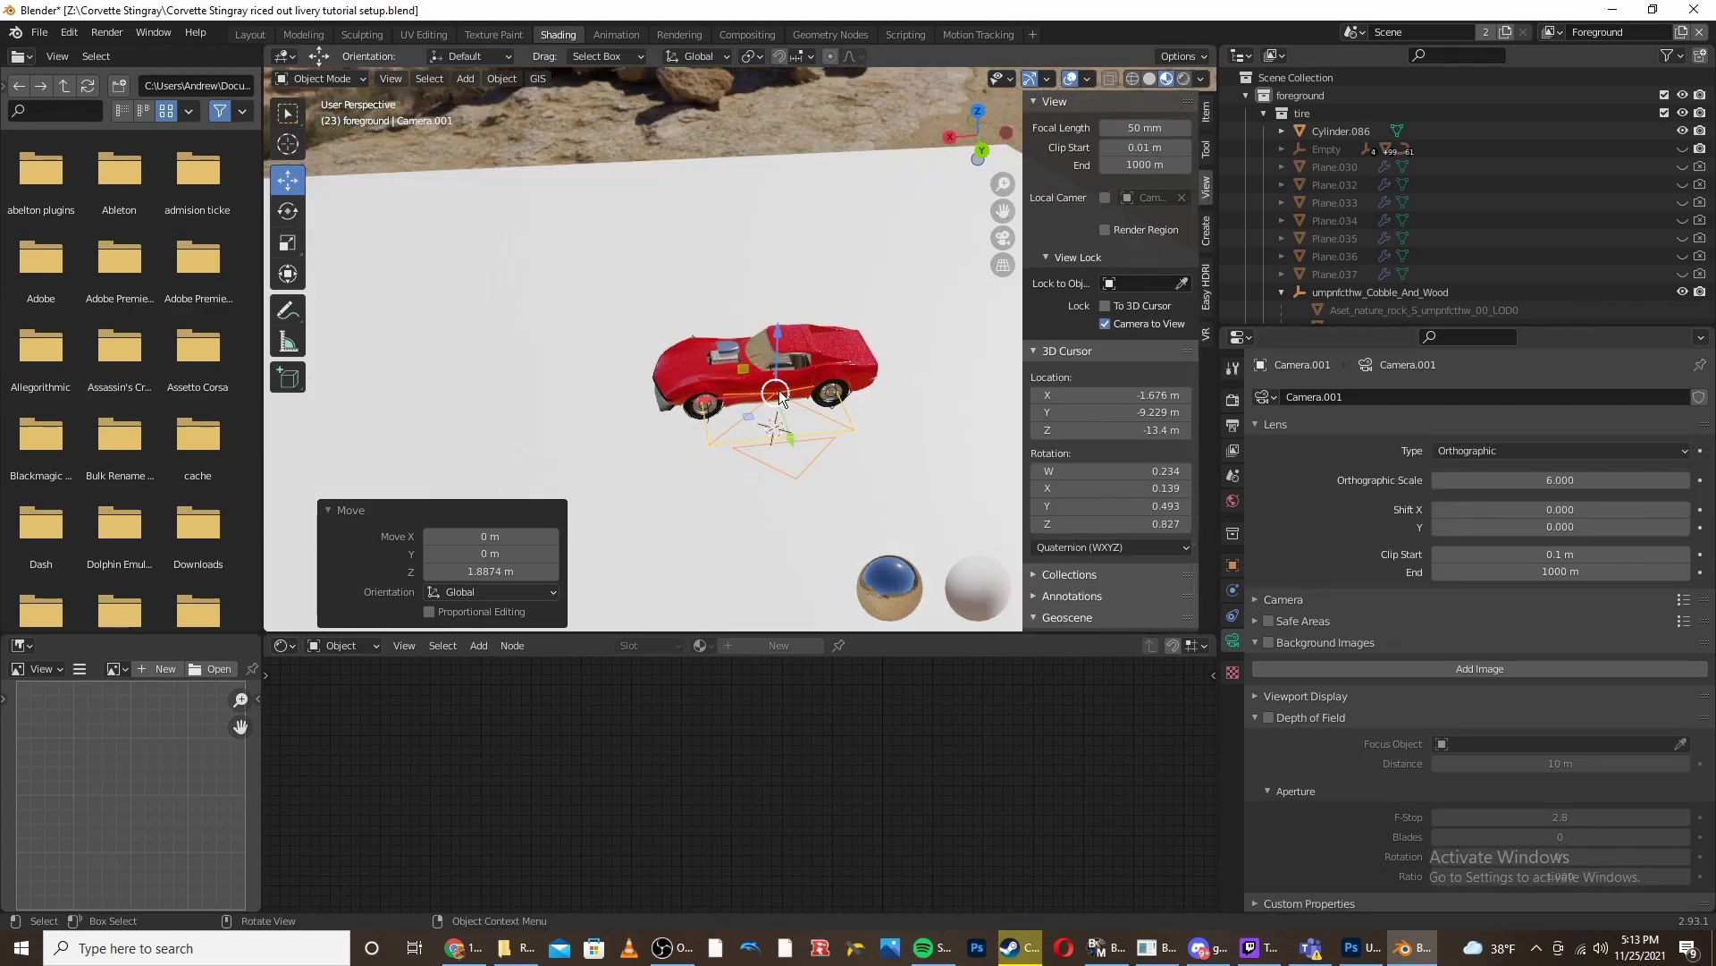
key("KP_0")
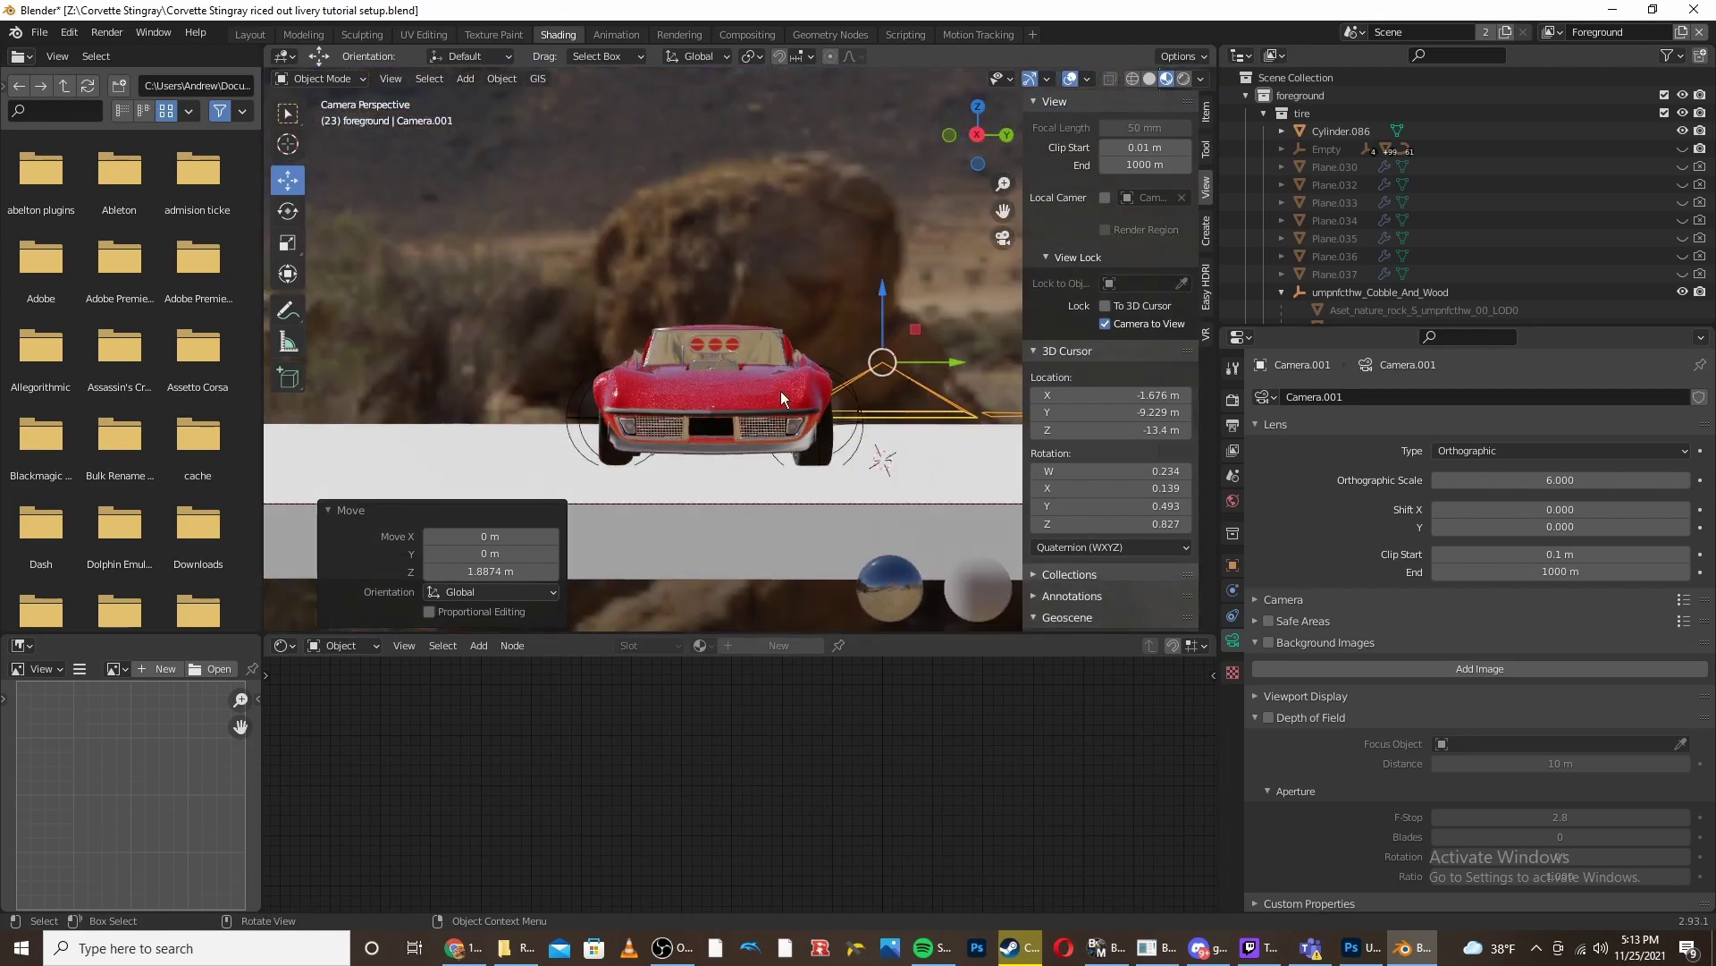
- Rename the new orthographic camera as "right side"
scroll(1413, 213, "down", 8)
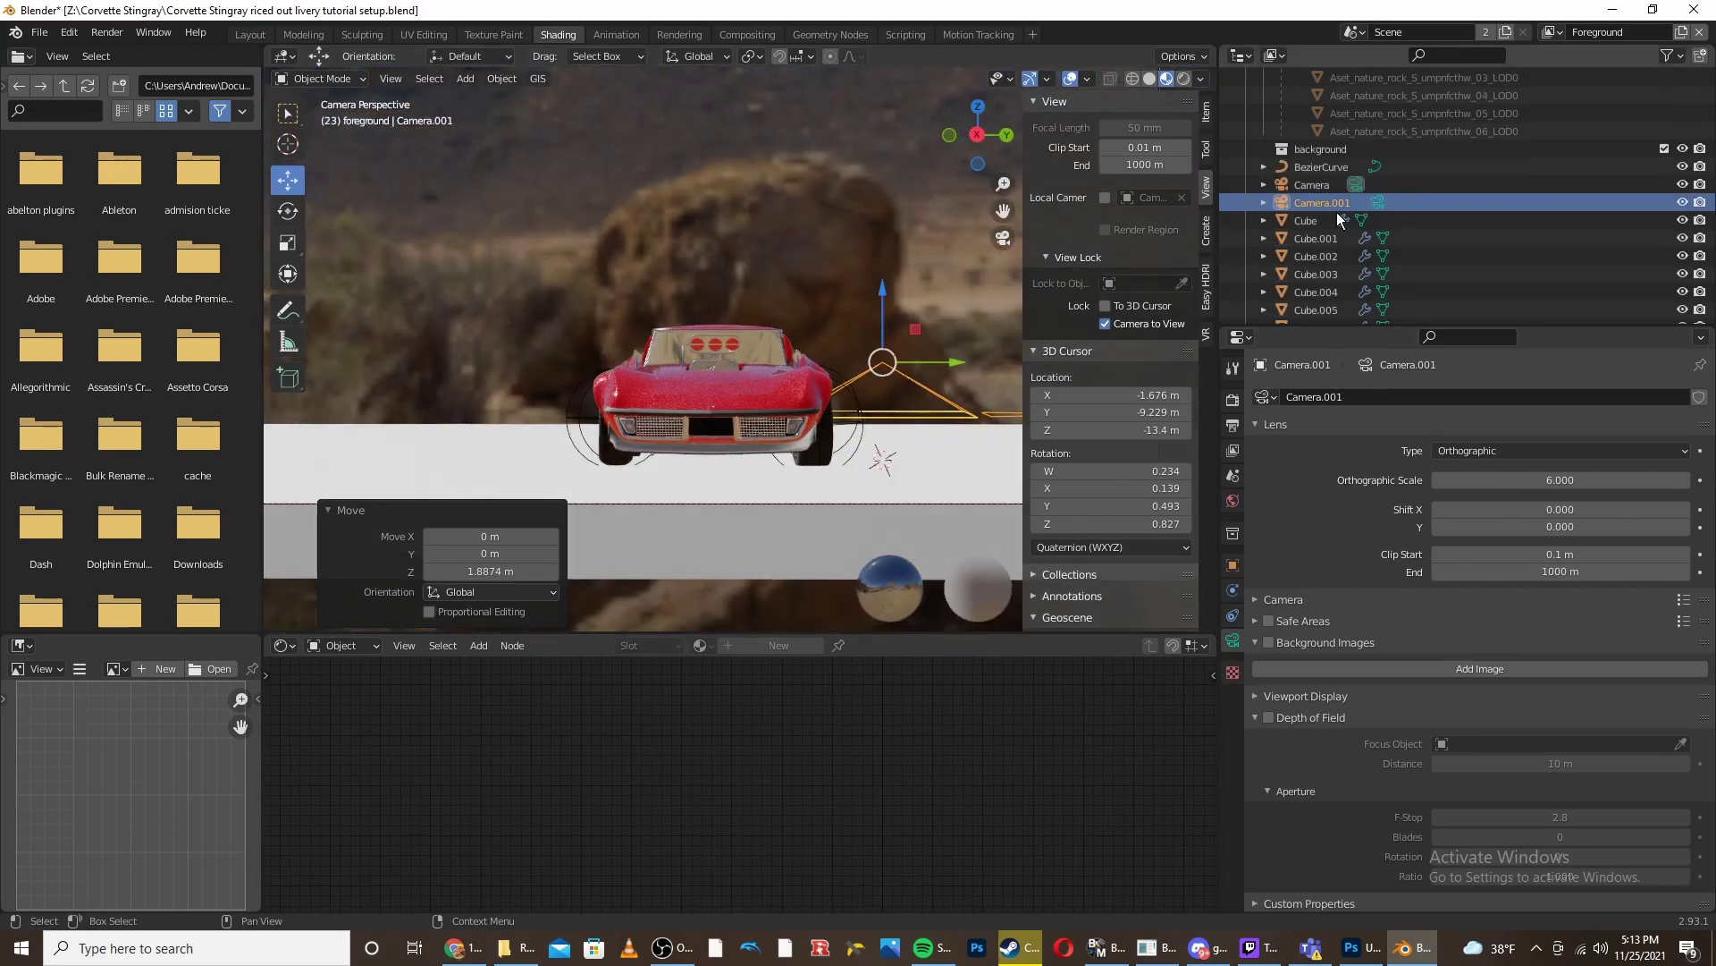
double_click(1337, 204)
key("BackSpace")
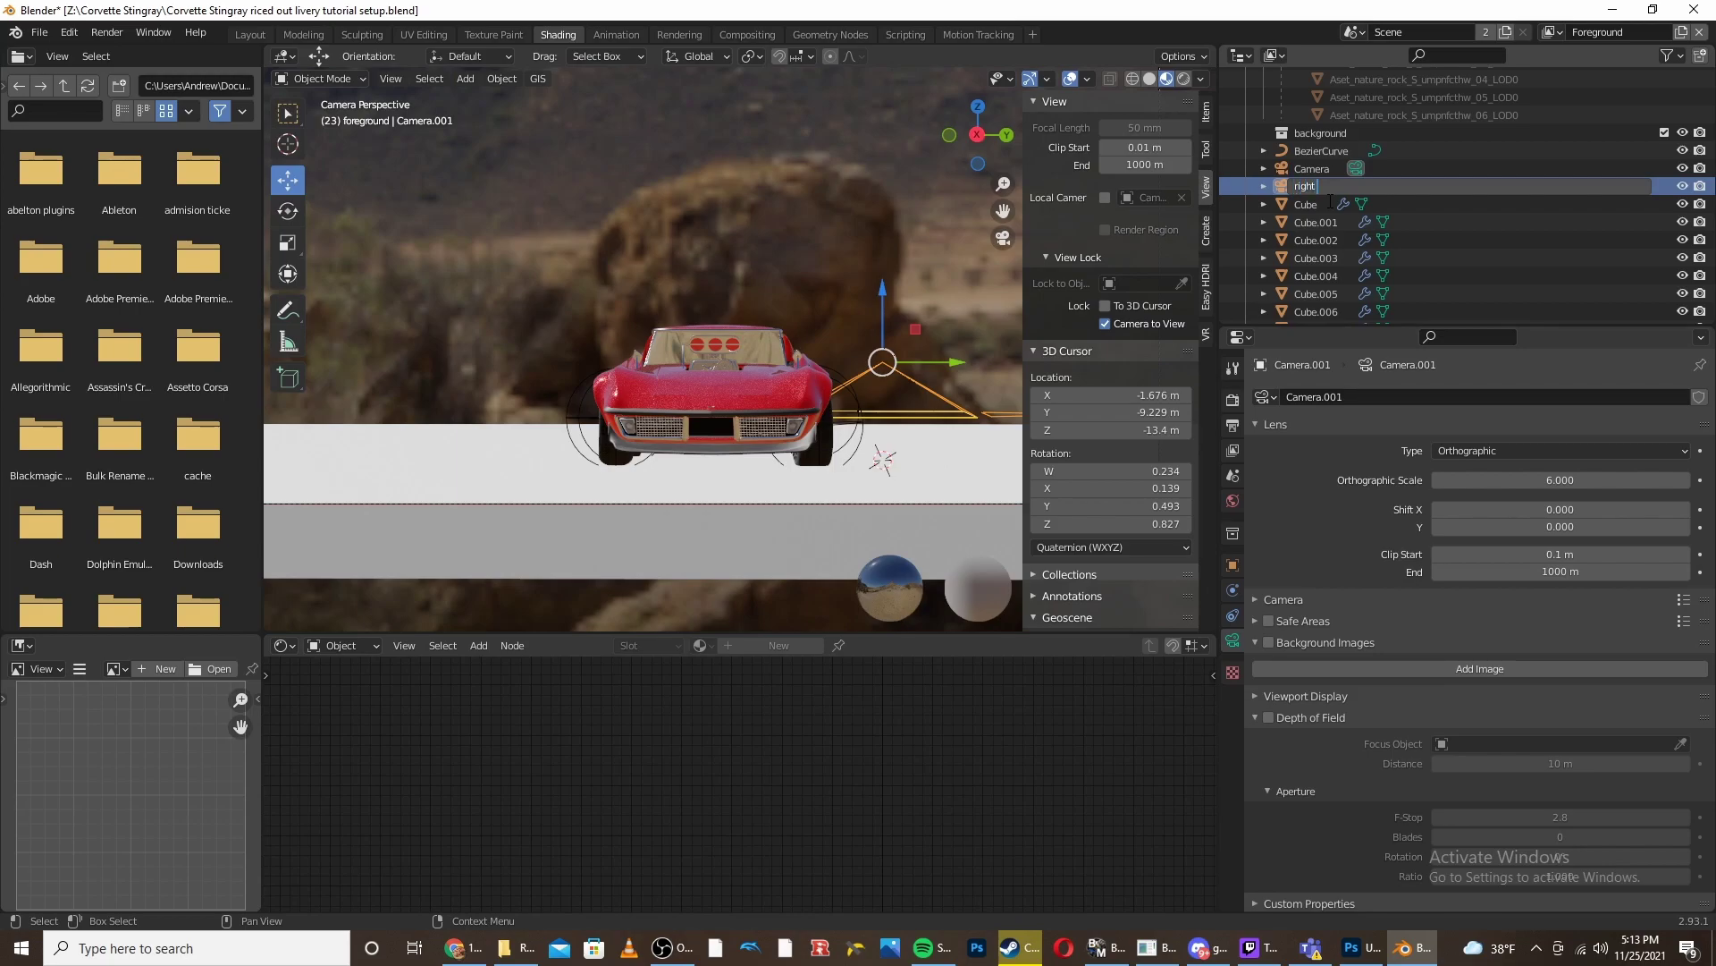
type("right side")
key("Return")
- Make the right side camera the active scene camera and look through it
scroll(1341, 228, "down", 4)
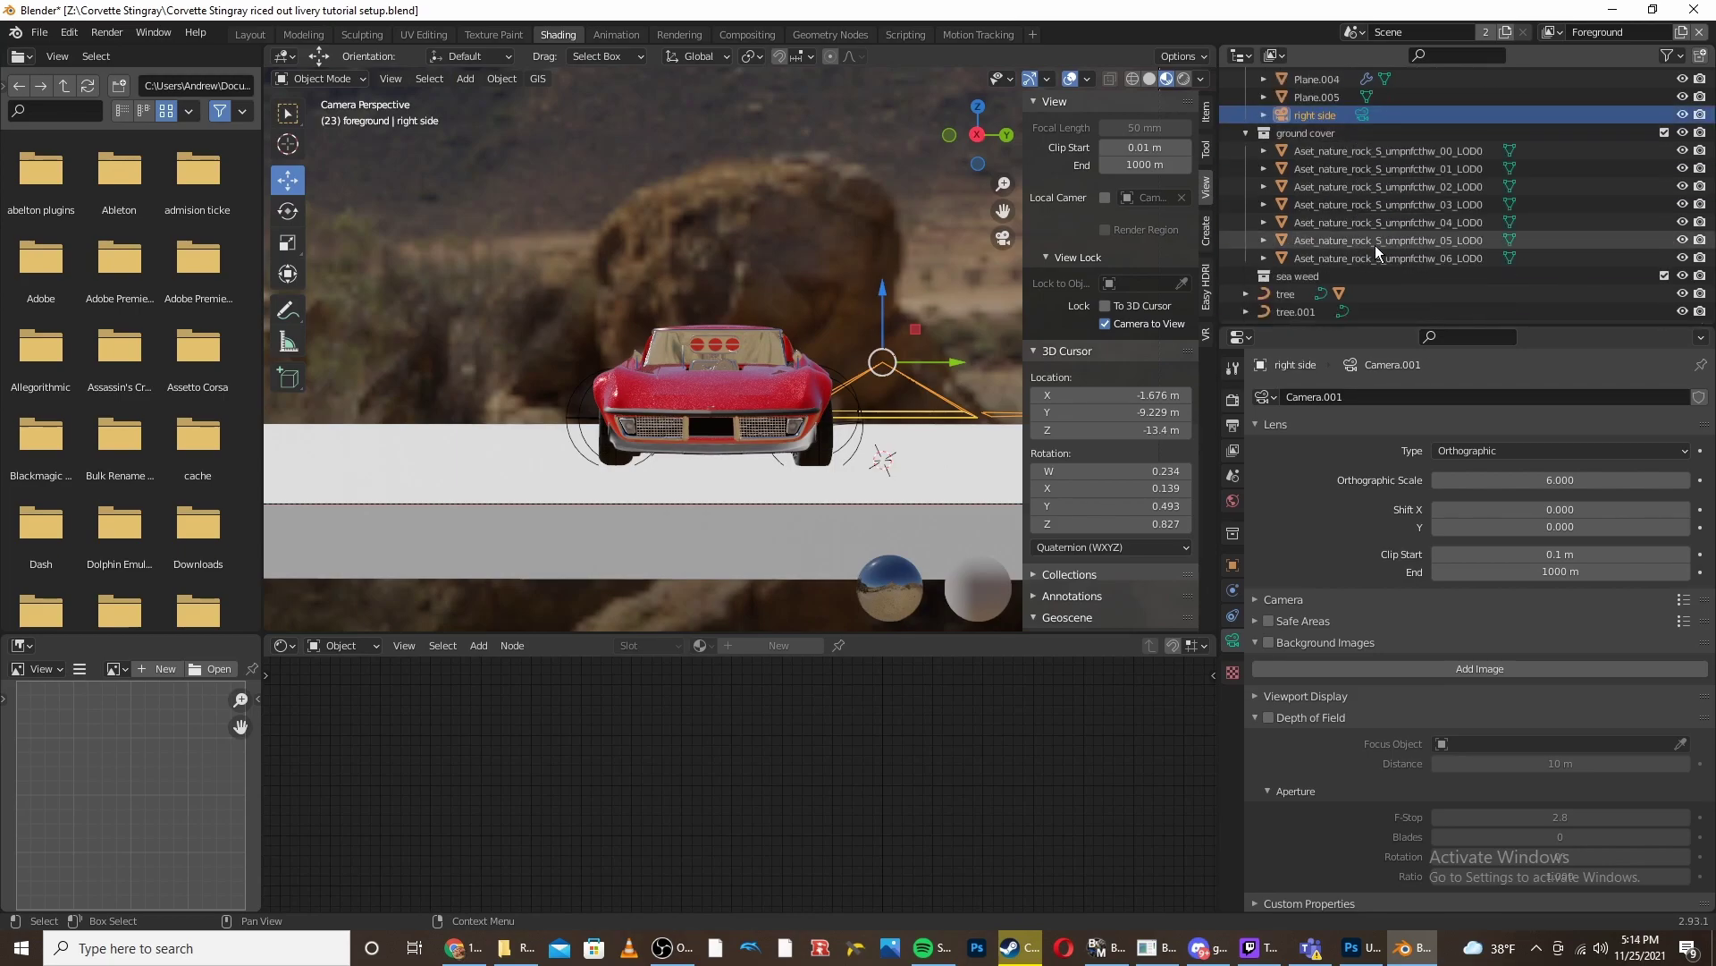
left_click(1360, 113)
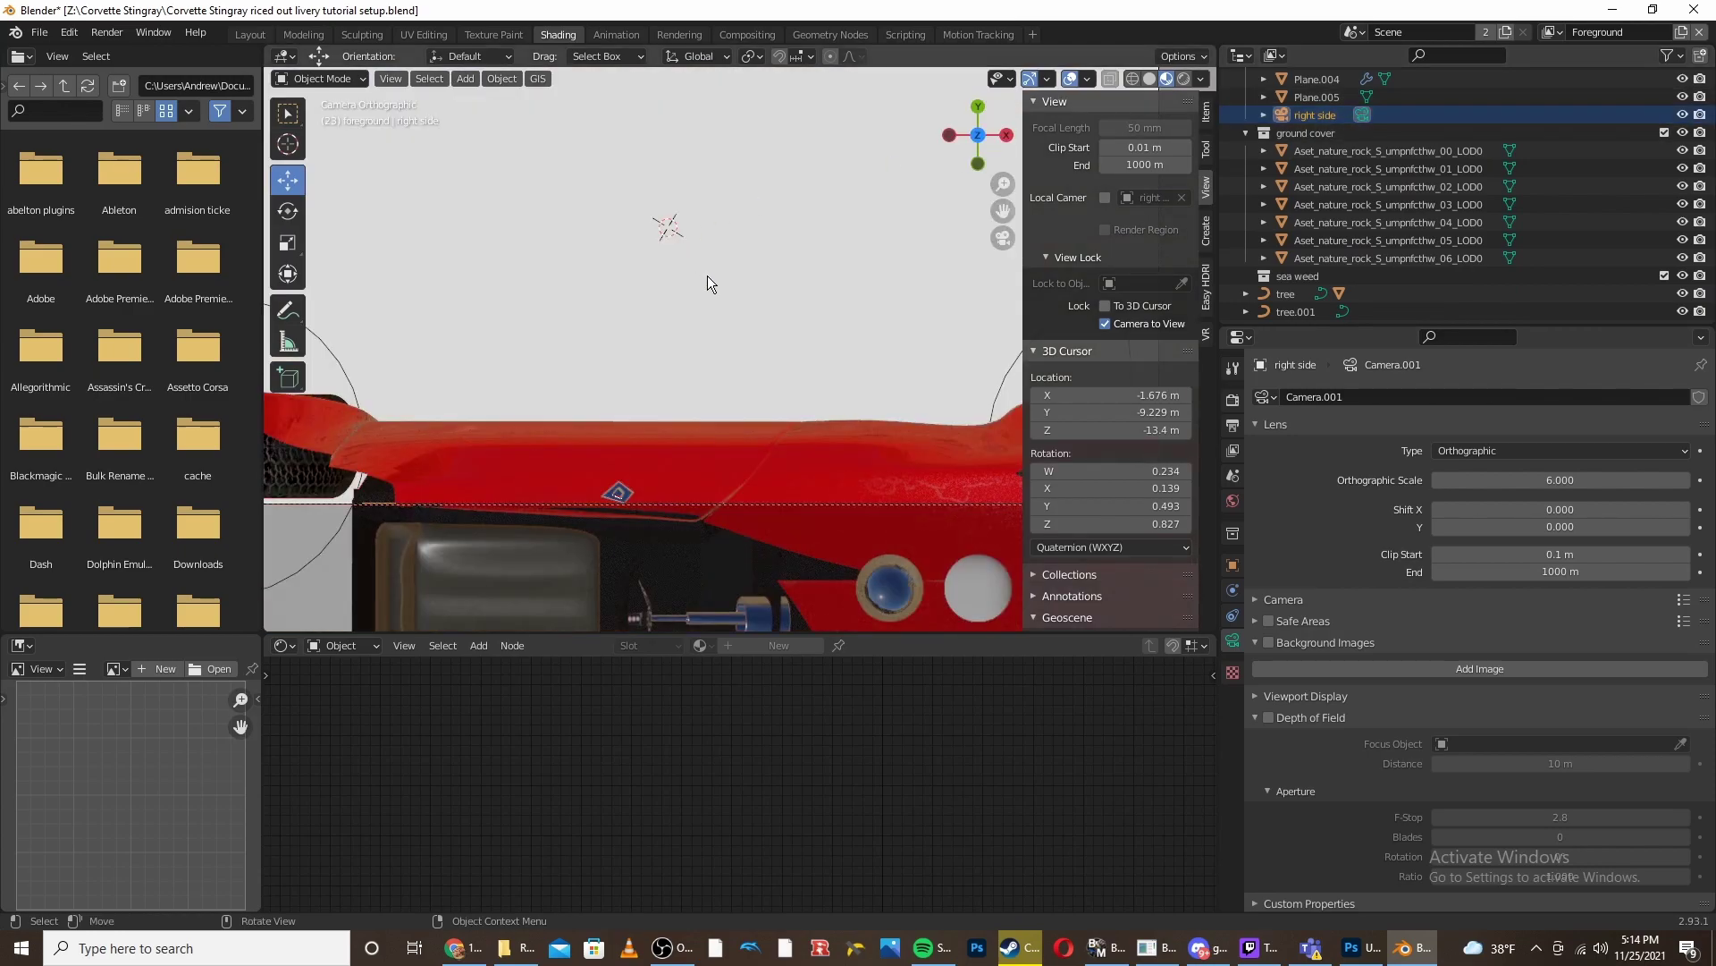
key("KP_0")
key("KP_0")
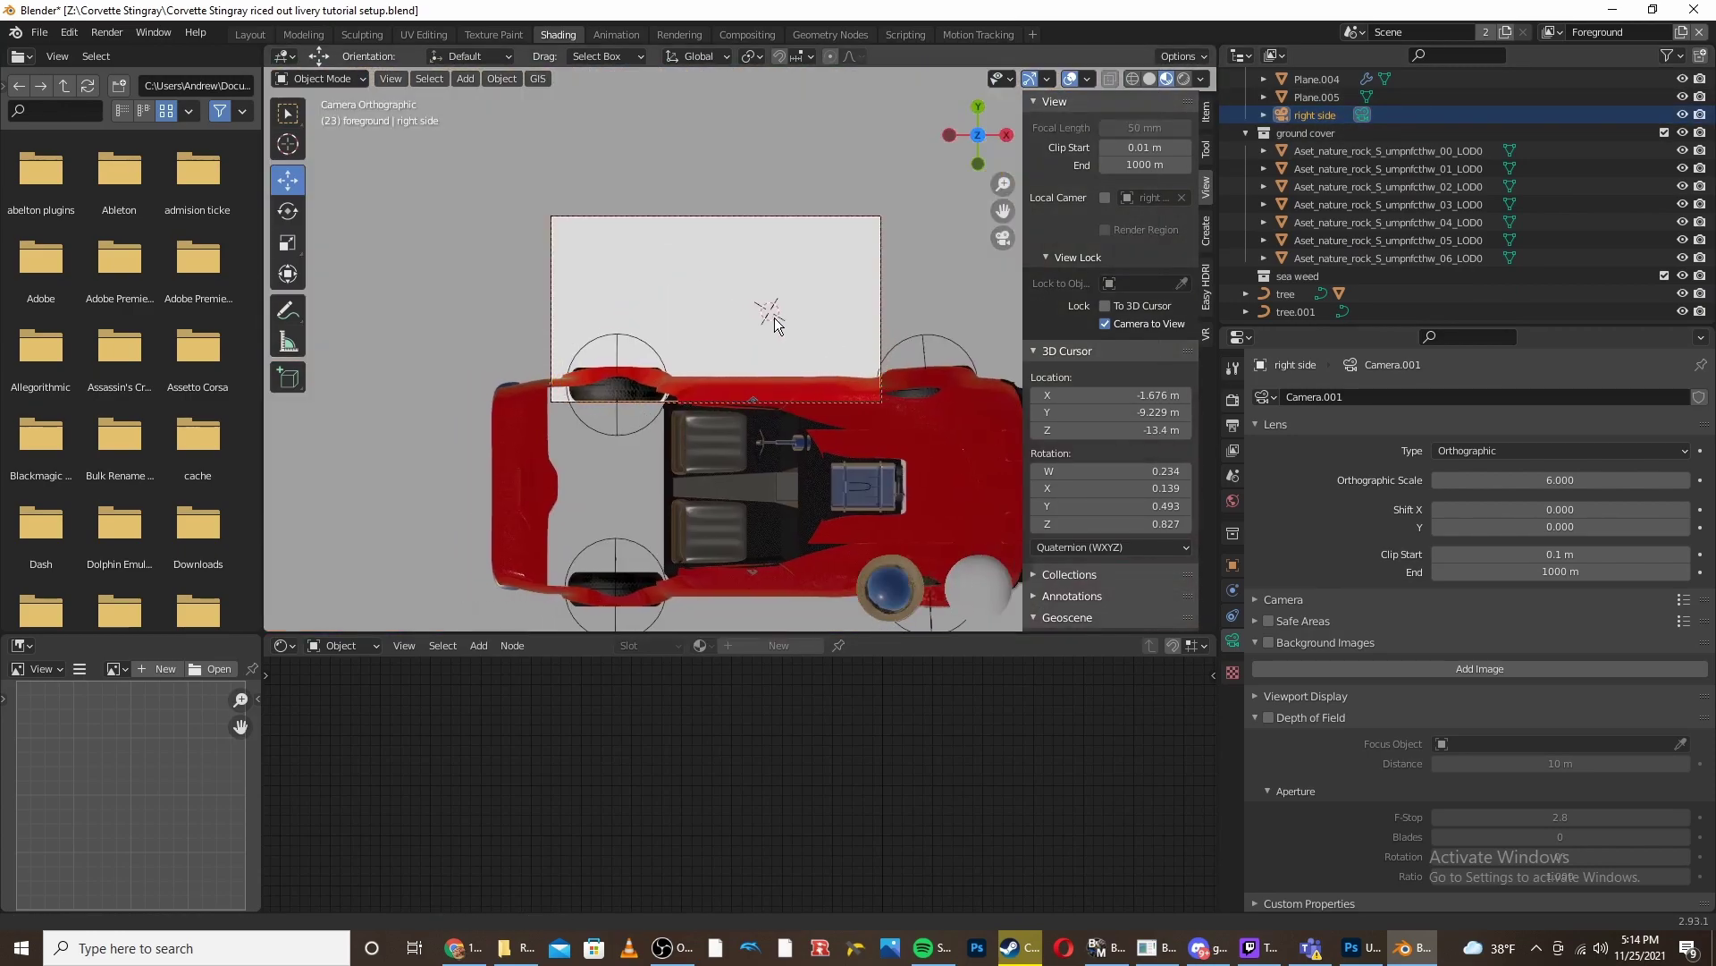
- Frame the car's full side view squarely in the camera at an orthographic scale of 10.7, then disable the Camera to View lock
middle_click_drag(675, 356, 801, 255)
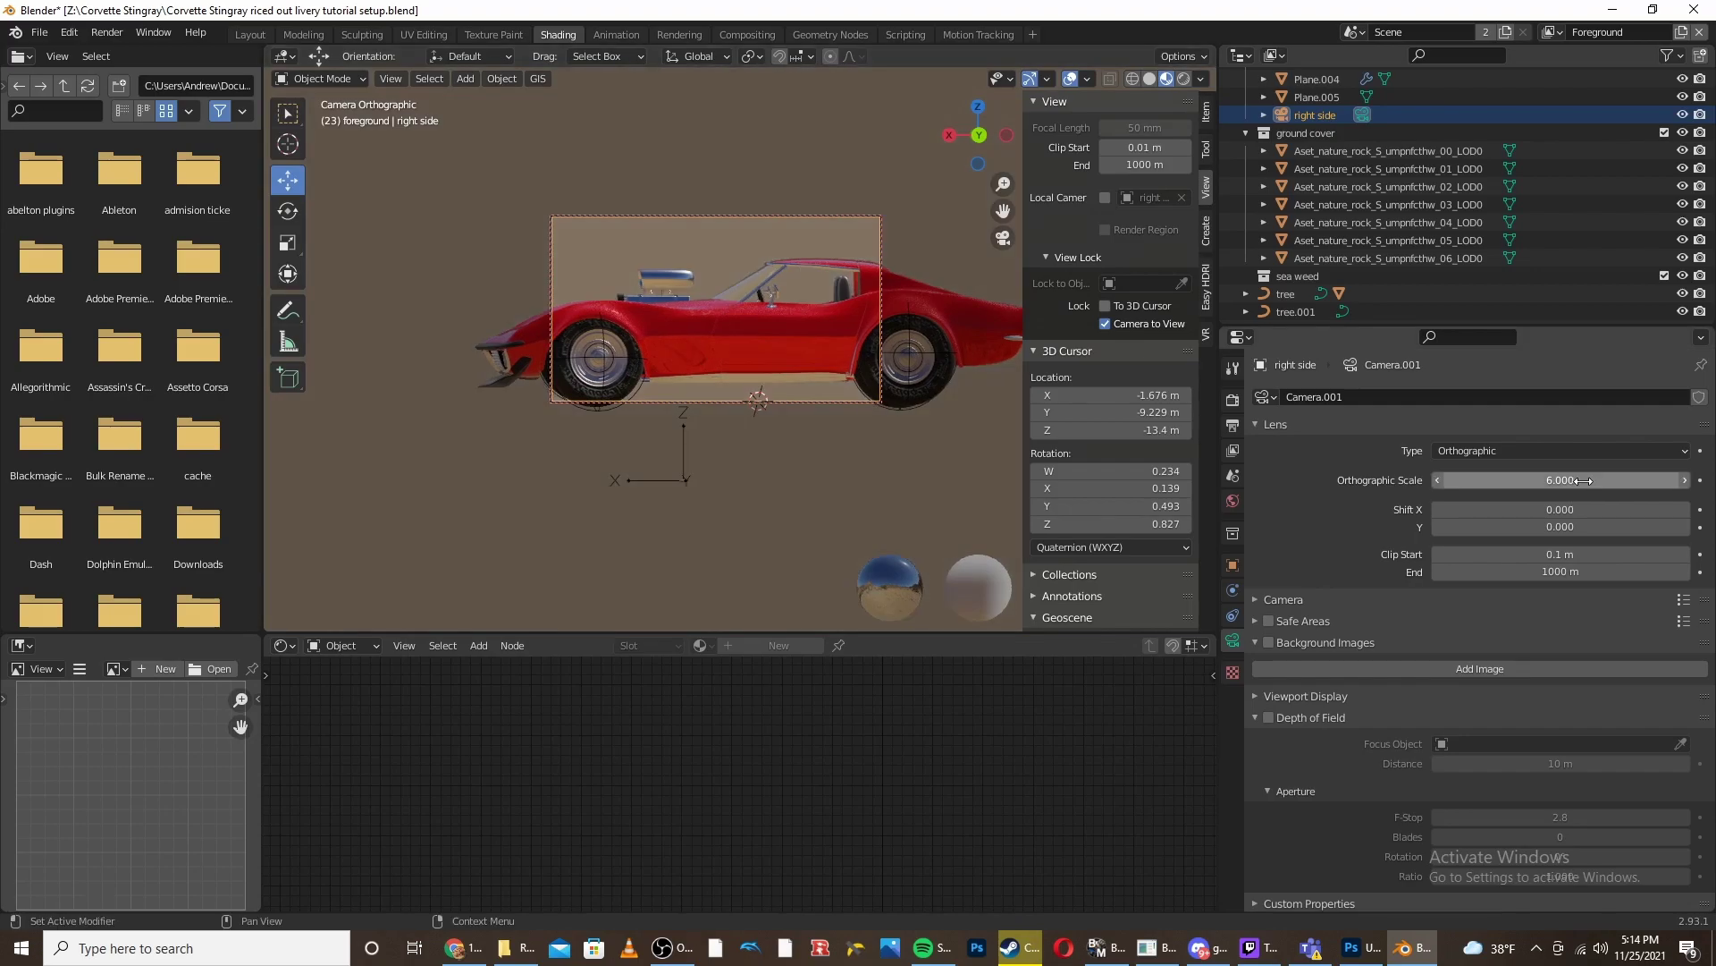
left_click_drag(1603, 482, 1714, 480)
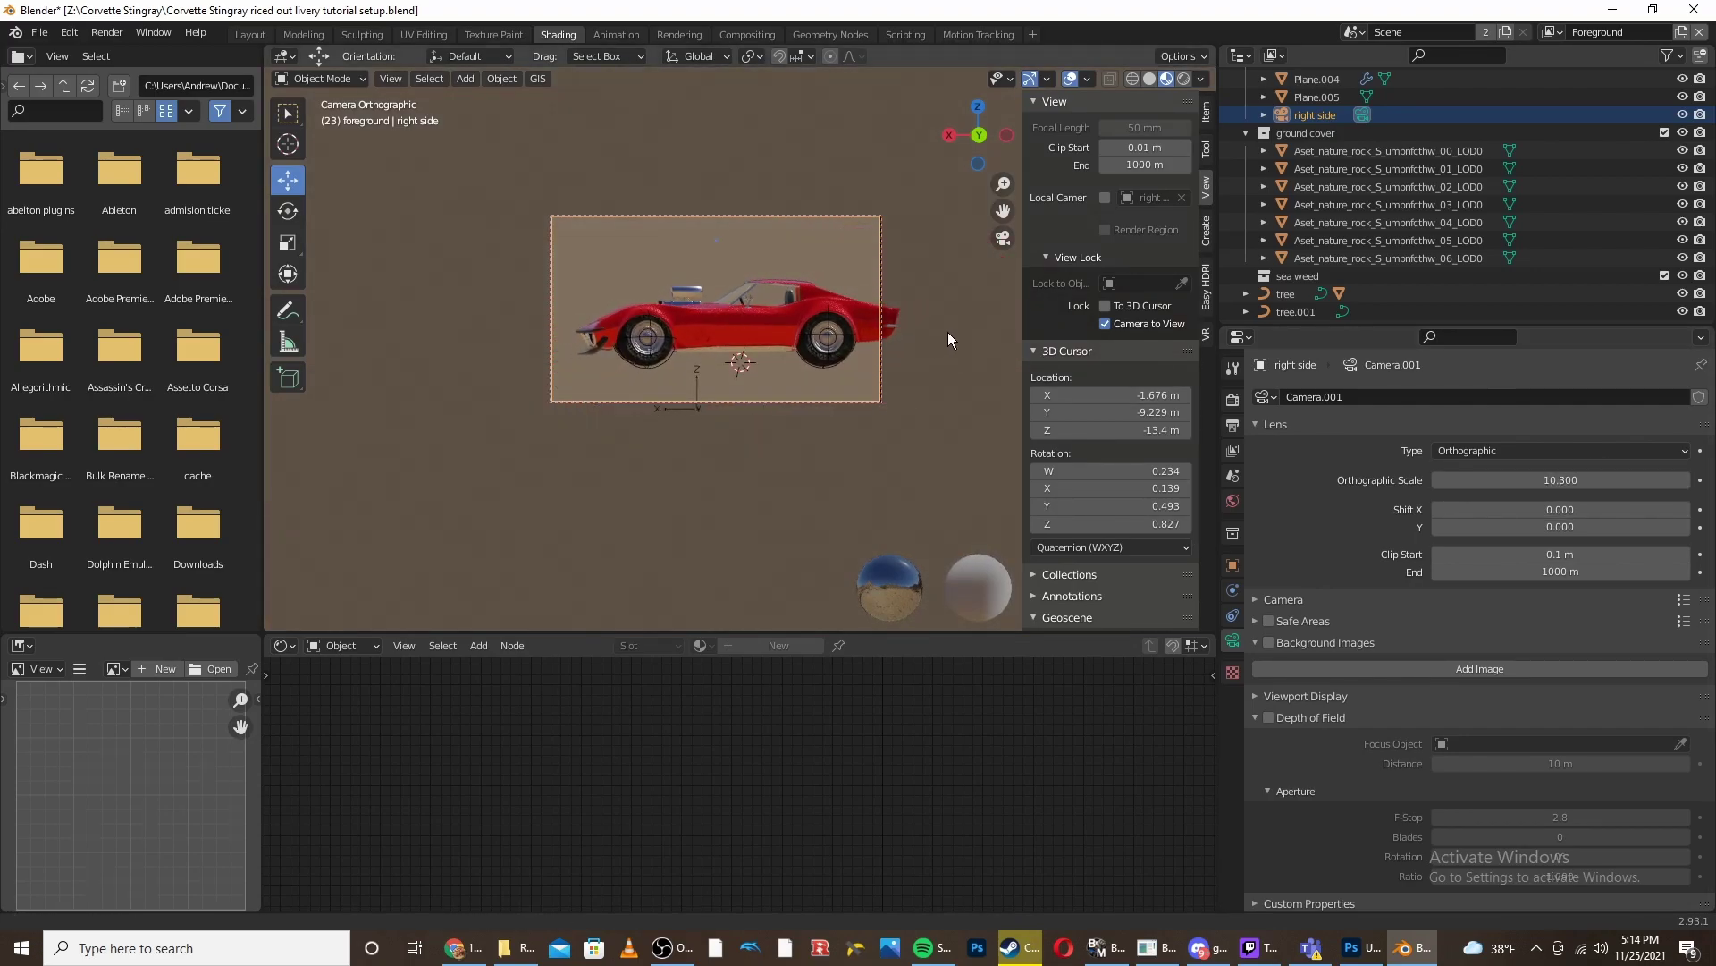
middle_click_drag(947, 331, 921, 334, "shift")
left_click(1107, 324)
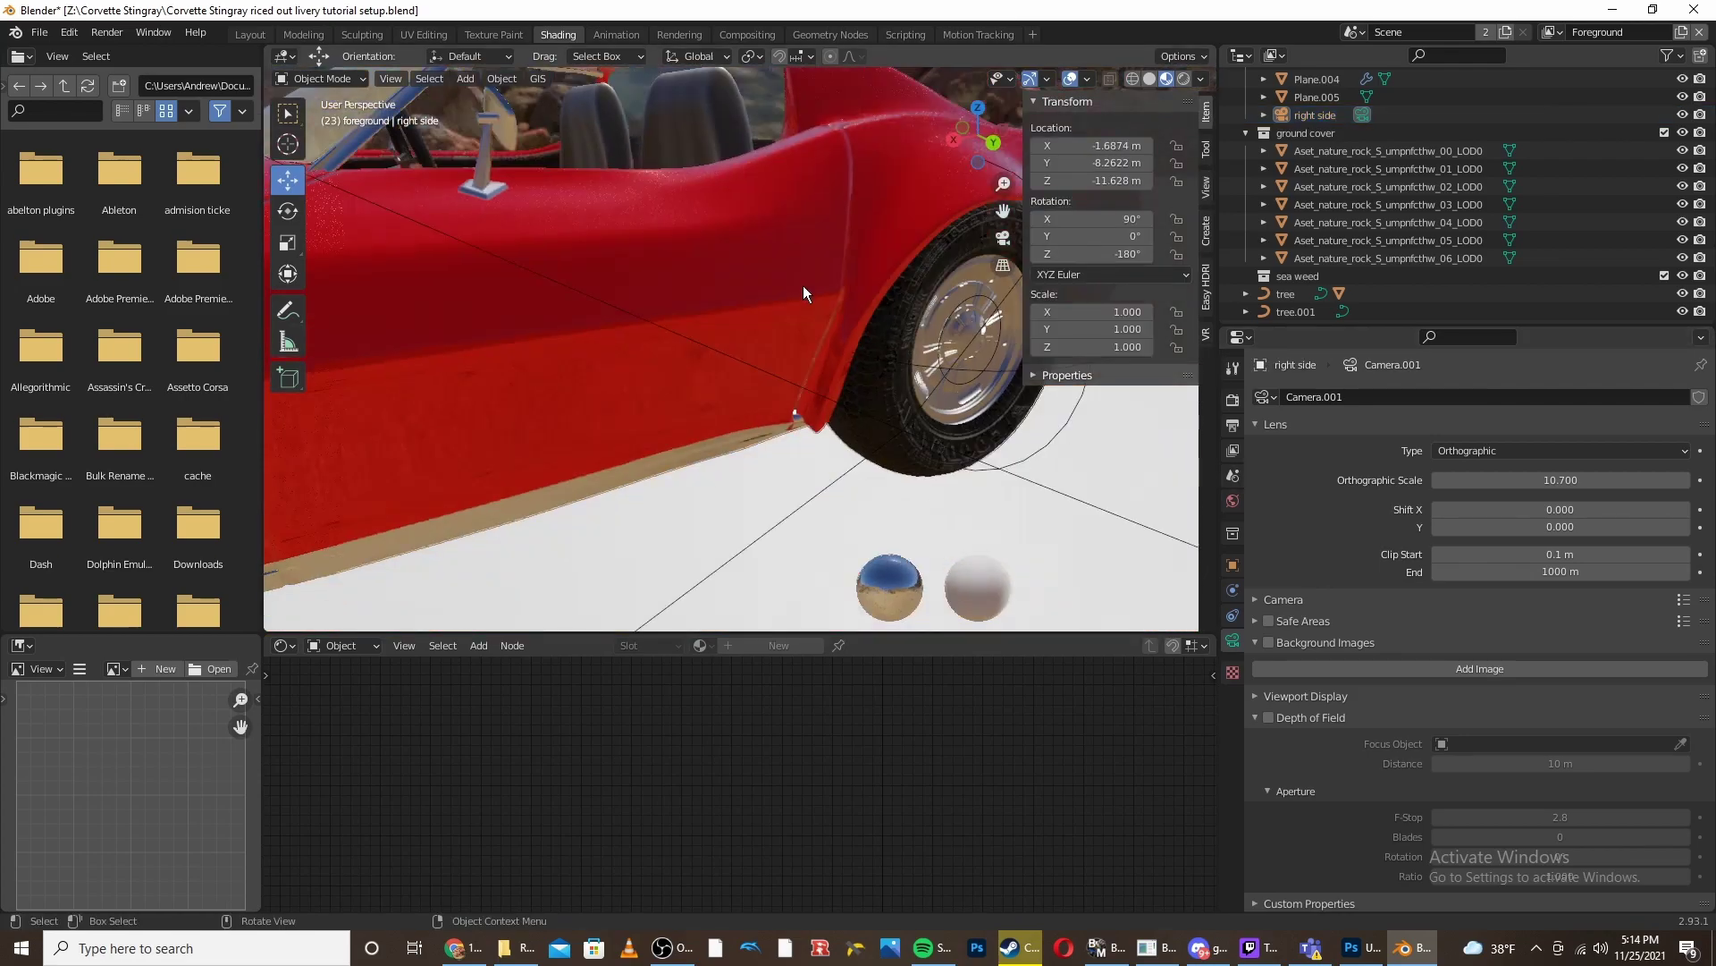
- Duplicate the right side camera, position the copy above the car at about Z -7.2 m and rotate it 90° about X
scroll(792, 306, "down", 7)
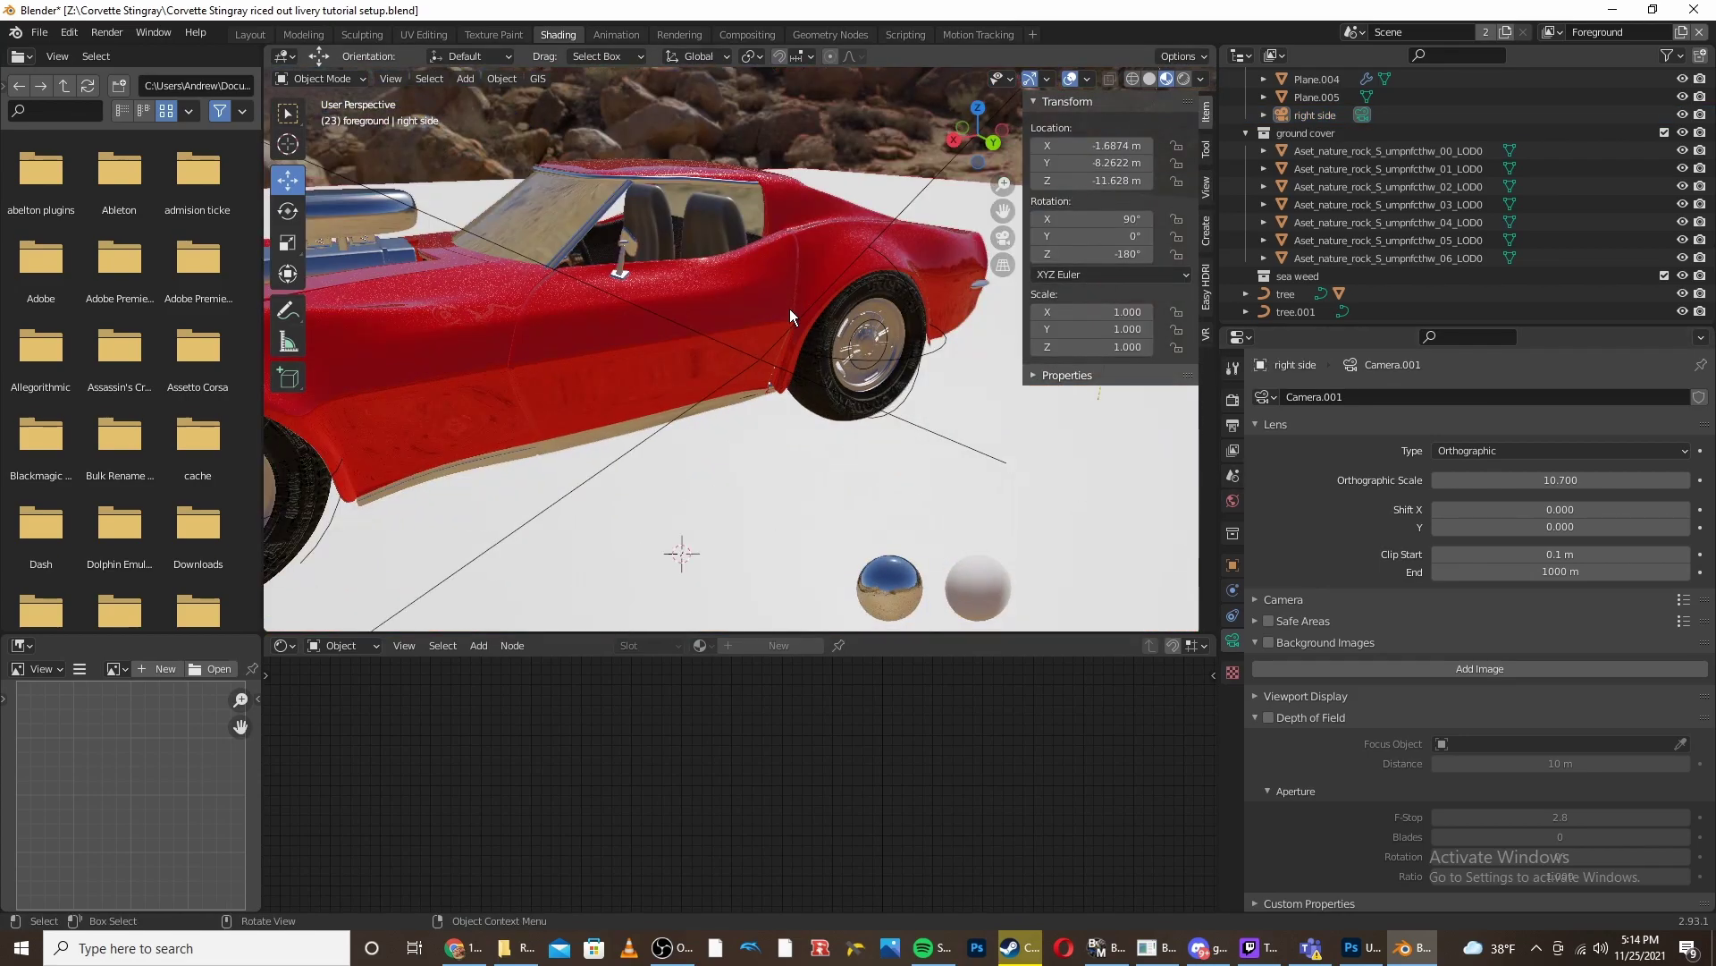
middle_click_drag(690, 353, 745, 286)
left_click(739, 341)
key("shift+d")
key("Escape")
key("g")
key("y")
left_click(753, 255)
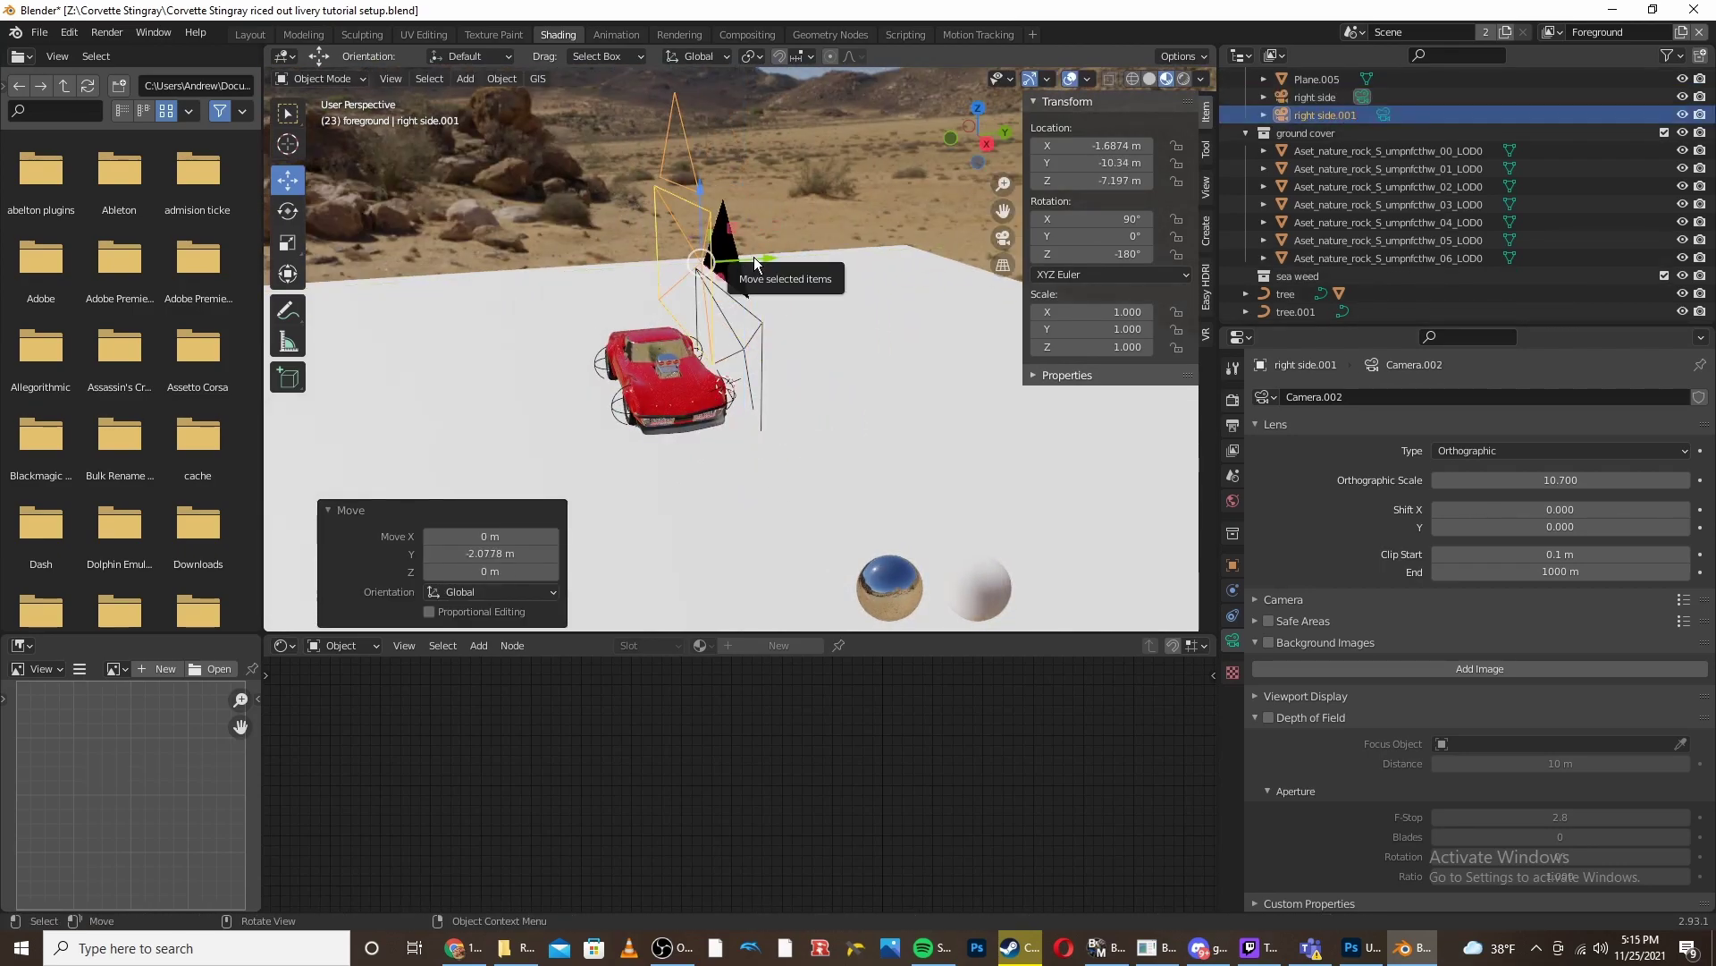
type("rx90")
key("Return")
- Rename the camera above the car as "top side" and make it the active camera
double_click(1348, 117)
type("top")
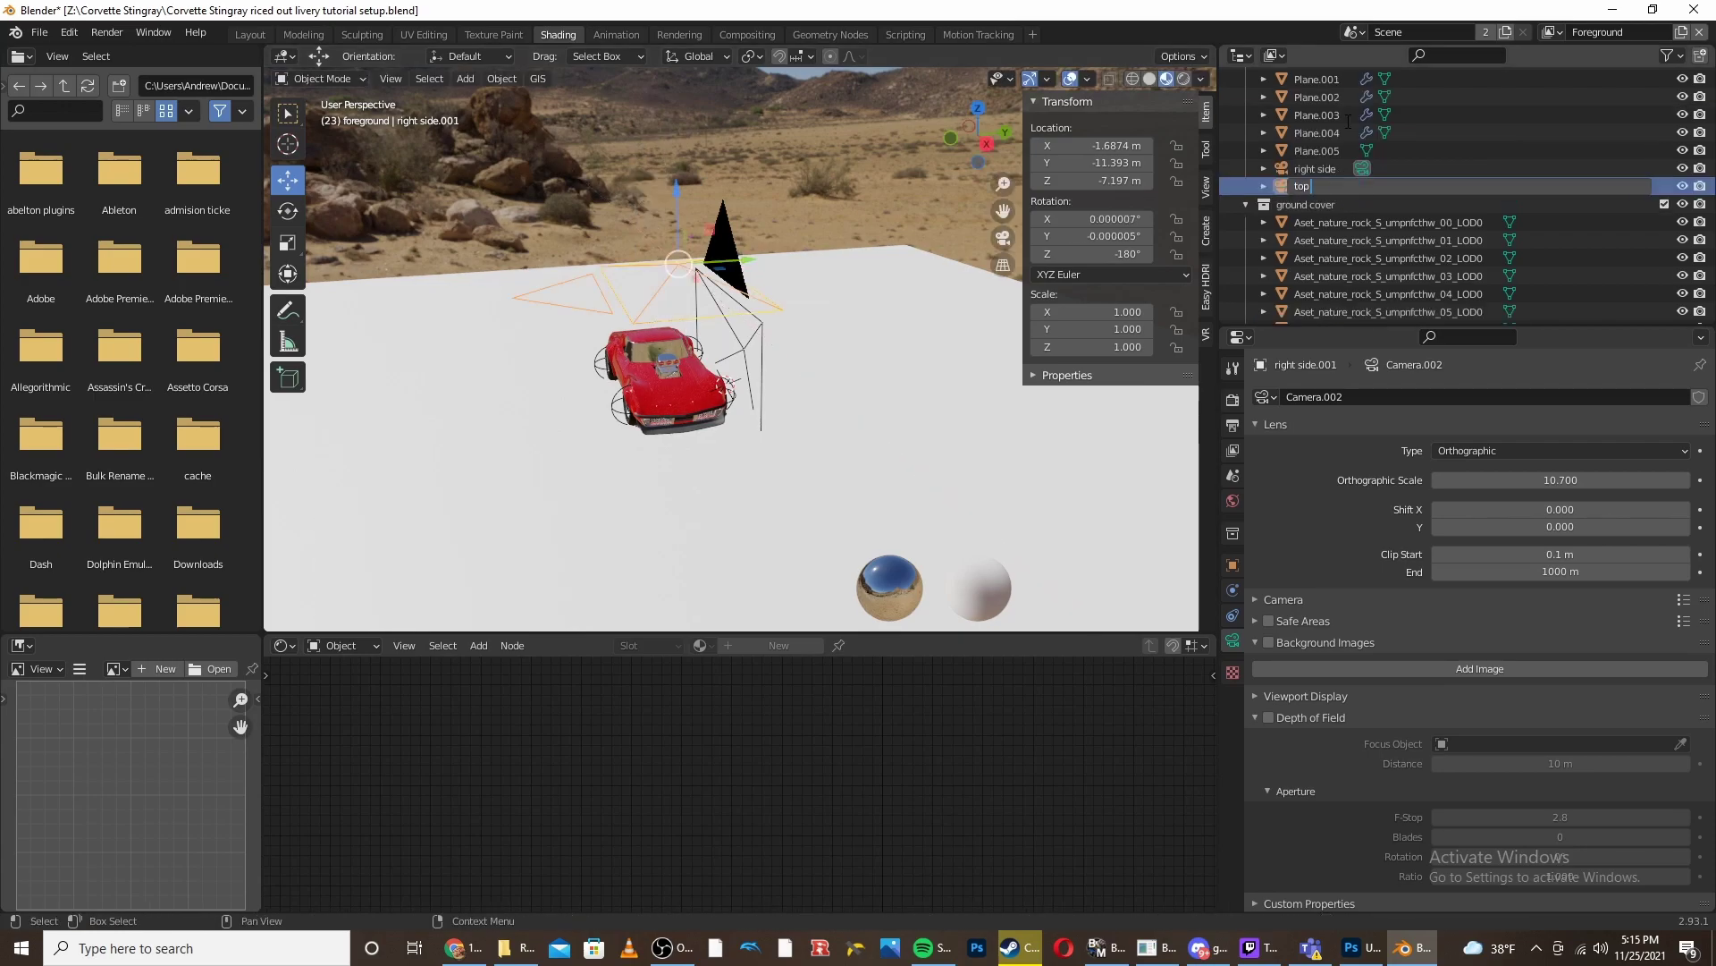
type(" side")
key("Return")
key("ctrl+KP_0")
- Duplicate the right side camera, moving the copy -10 m along Y and rotating it 180° about Z
middle_click_drag(791, 304, 740, 218)
scroll(769, 282, "down", 6)
left_click(809, 330)
scroll(775, 388, "down", 2)
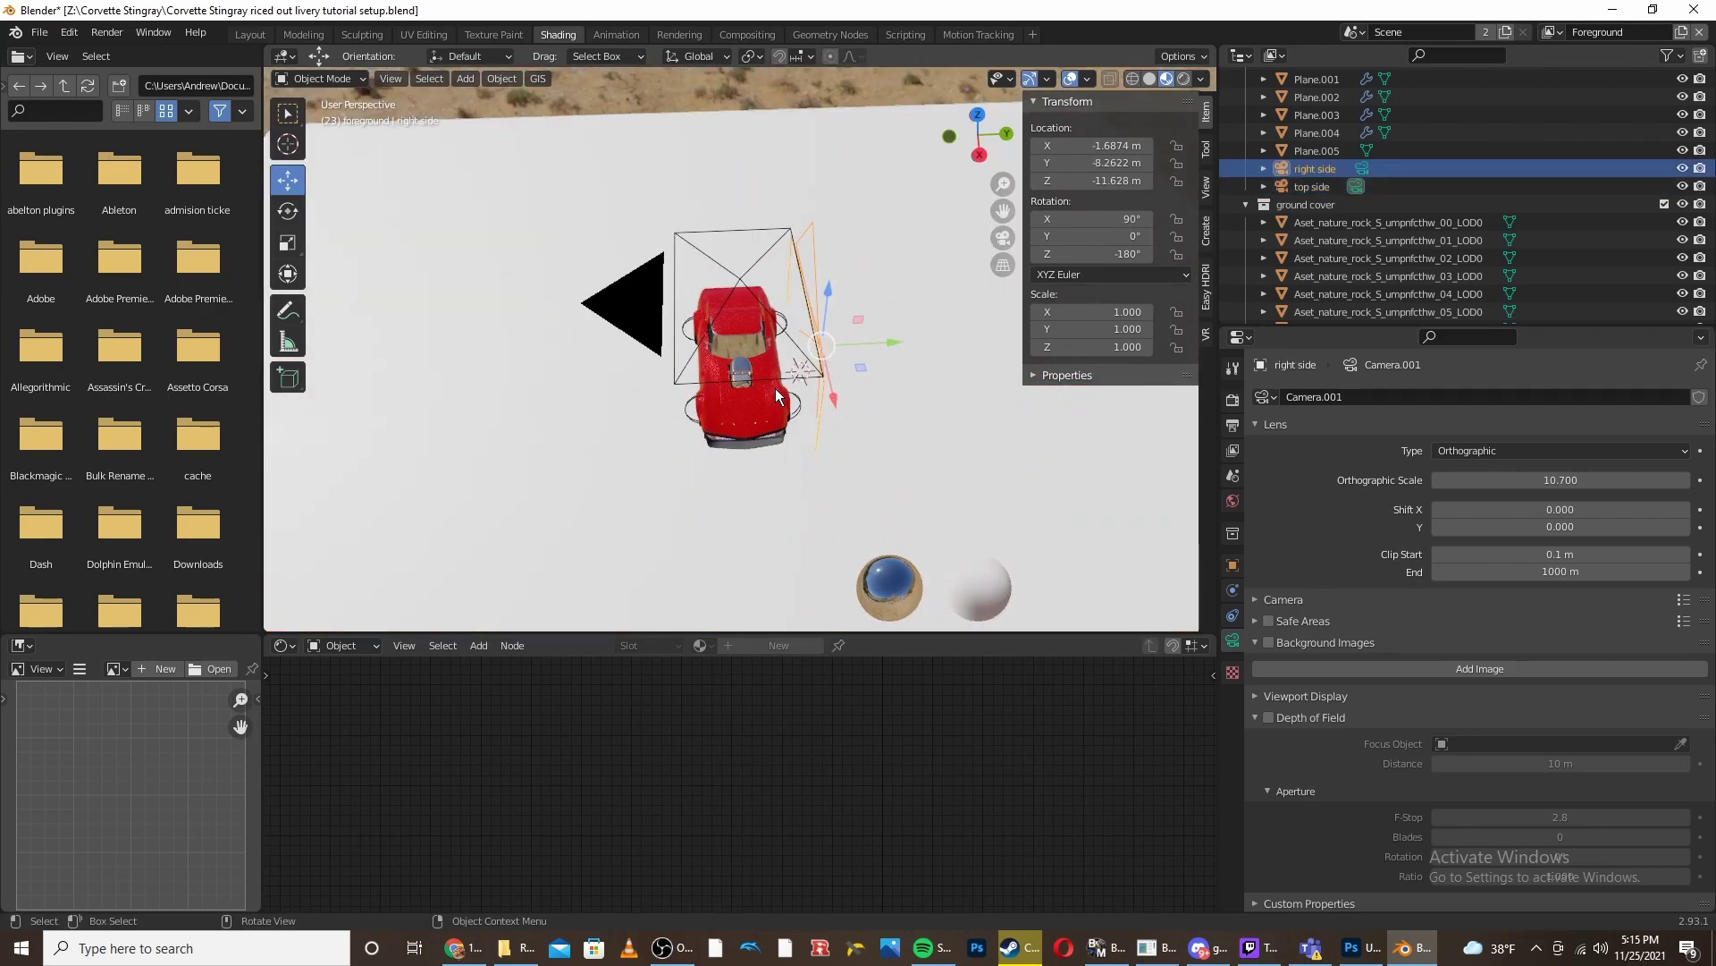
key("shift+d")
type("y-10")
key("Return")
type("rz180")
key("Return")
- Rename the camera on the car's opposite side as "left side" and view the scene through it as the active camera
double_click(1311, 183)
key("BackSpace")
type("left side")
key("Return")
left_click(1356, 135)
key("KP_0")
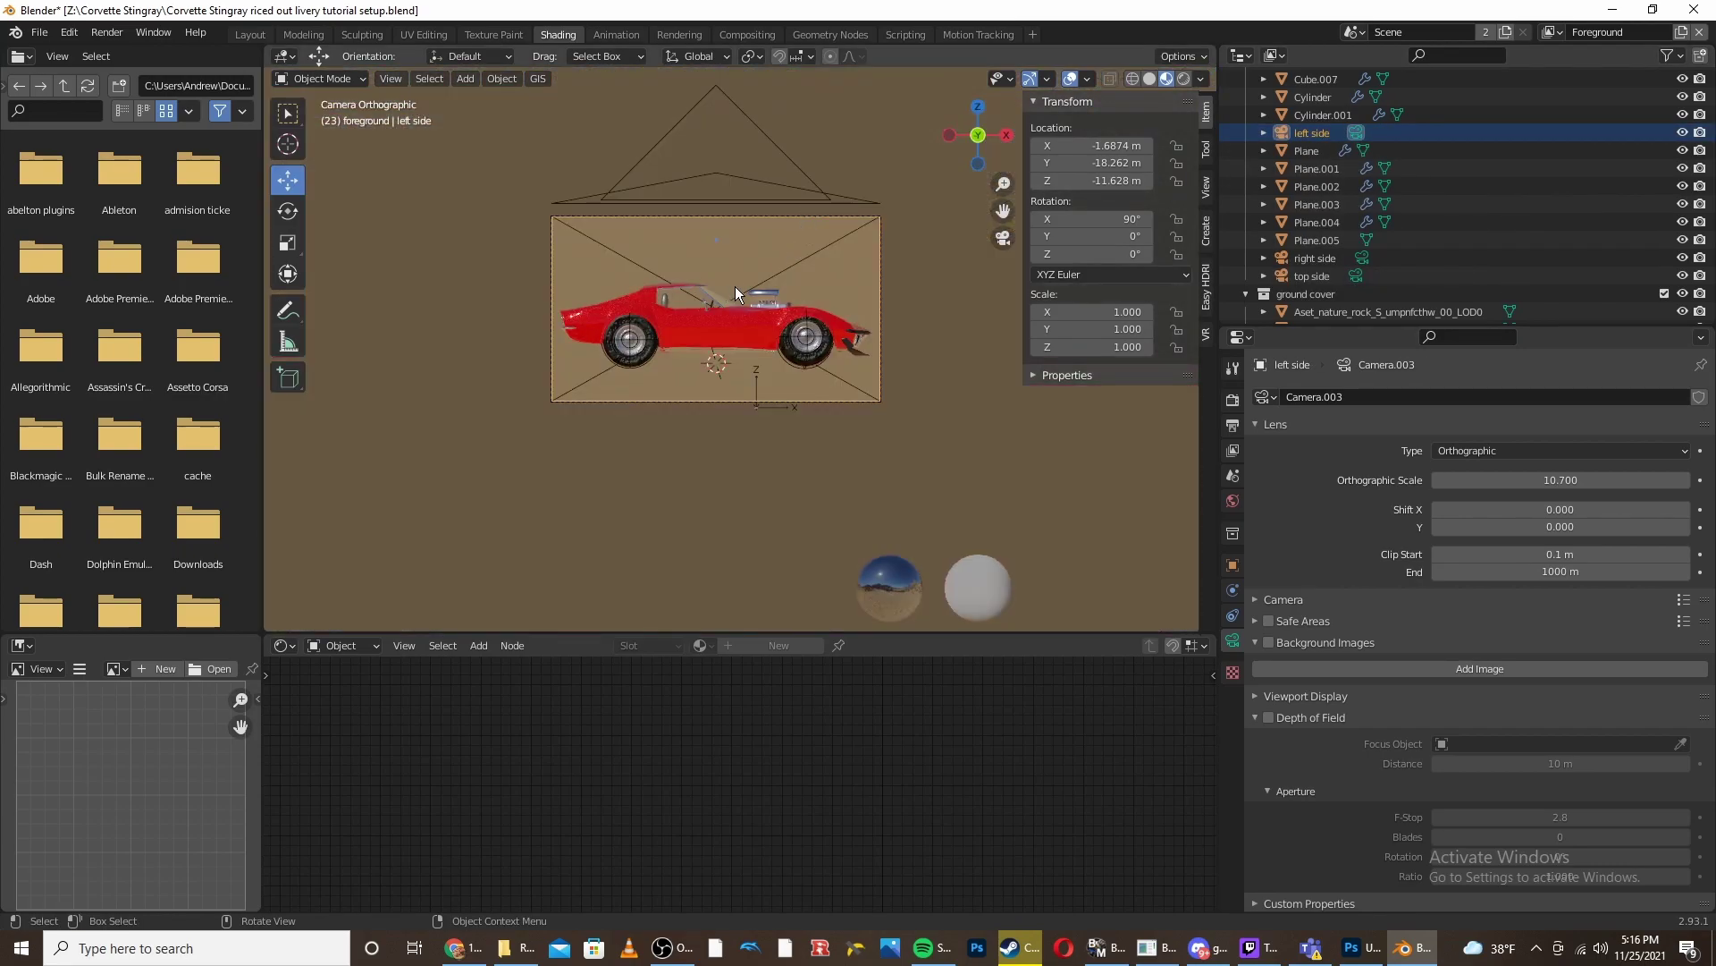
key("KP_0")
key("shift+d")
right_click(601, 454)
left_click_drag(585, 441, 560, 372)
key("Delete")
- Duplicate a side camera and move the copy behind the car
scroll(682, 394, "down", 5)
left_click(684, 396)
key("shift+d")
right_click(701, 416)
left_click_drag(701, 416, 616, 327)
left_click_drag(652, 323, 741, 301)
type("rz90")
key("Return")
key("ctrl+z")
- Rotate the duplicated camera -90° about Z to face the car's rear
type("rz-90")
key("Return")
- Rename the camera behind the car as "back side" and make it the active camera
double_click(1317, 137)
key("BackSpace")
type("back side")
key("Return")
key("ctrl+KP_0")
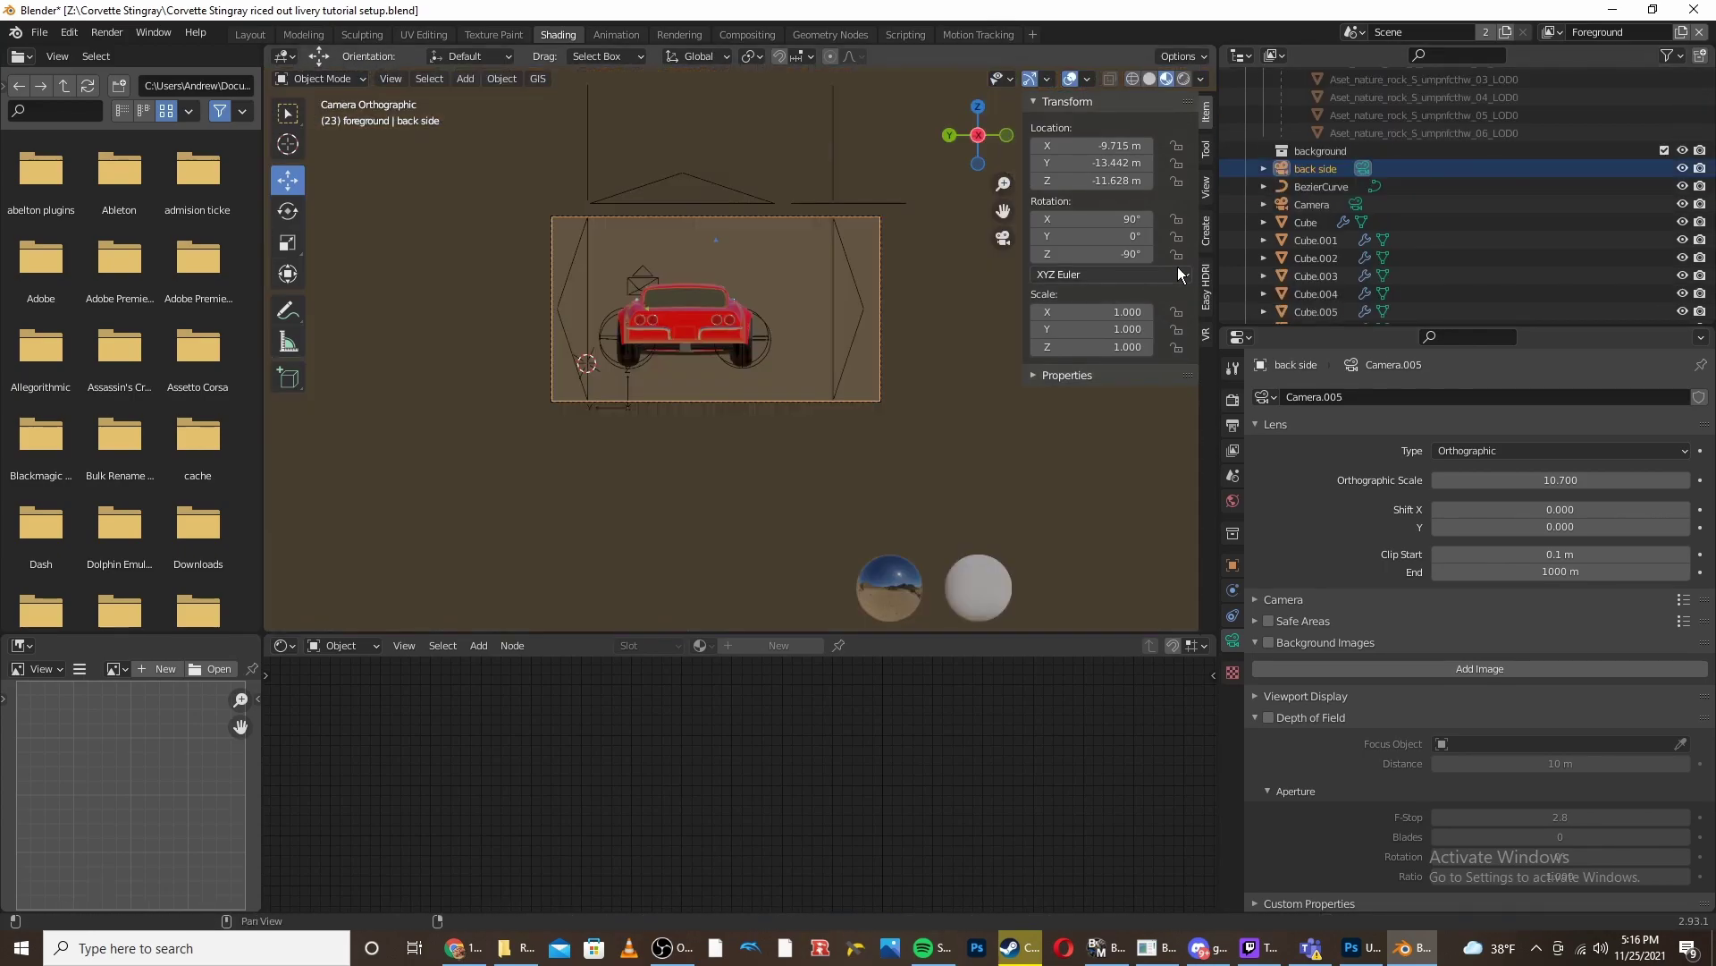
- Centre the car's rear in the back side camera's frame using the Camera to View lock, then leave the camera view
left_click(1206, 185)
left_click(1106, 324)
scroll(726, 307, "up", 3)
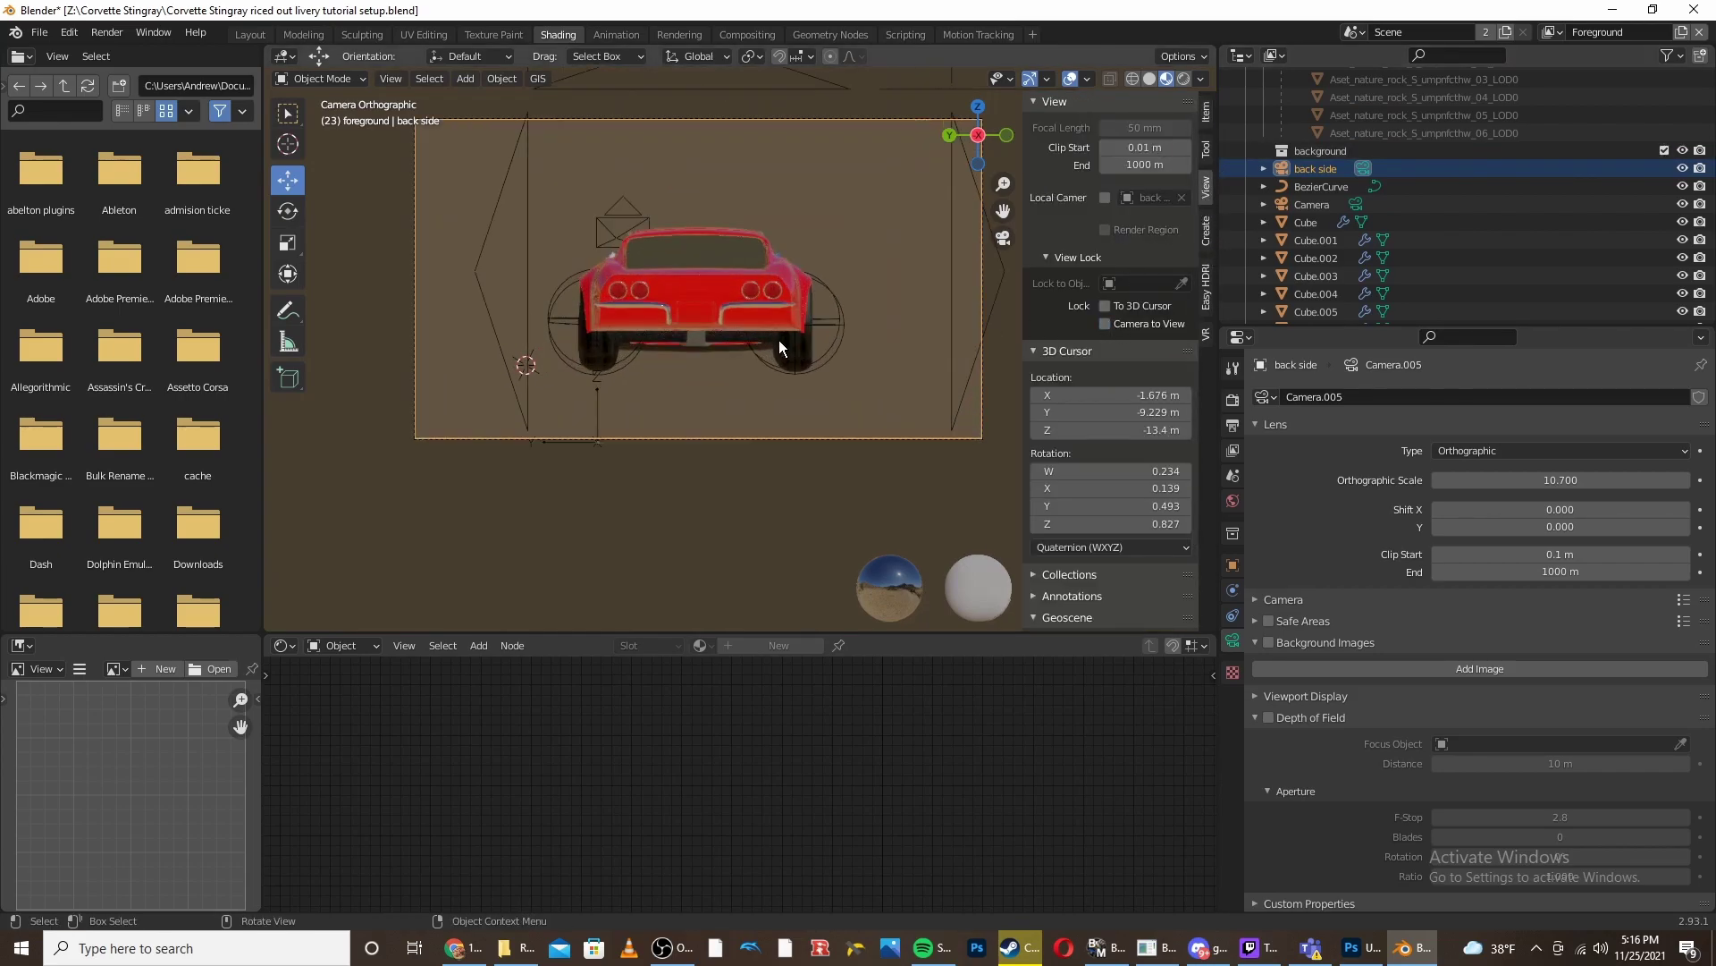
key("KP_0")
scroll(726, 285, "down", 5)
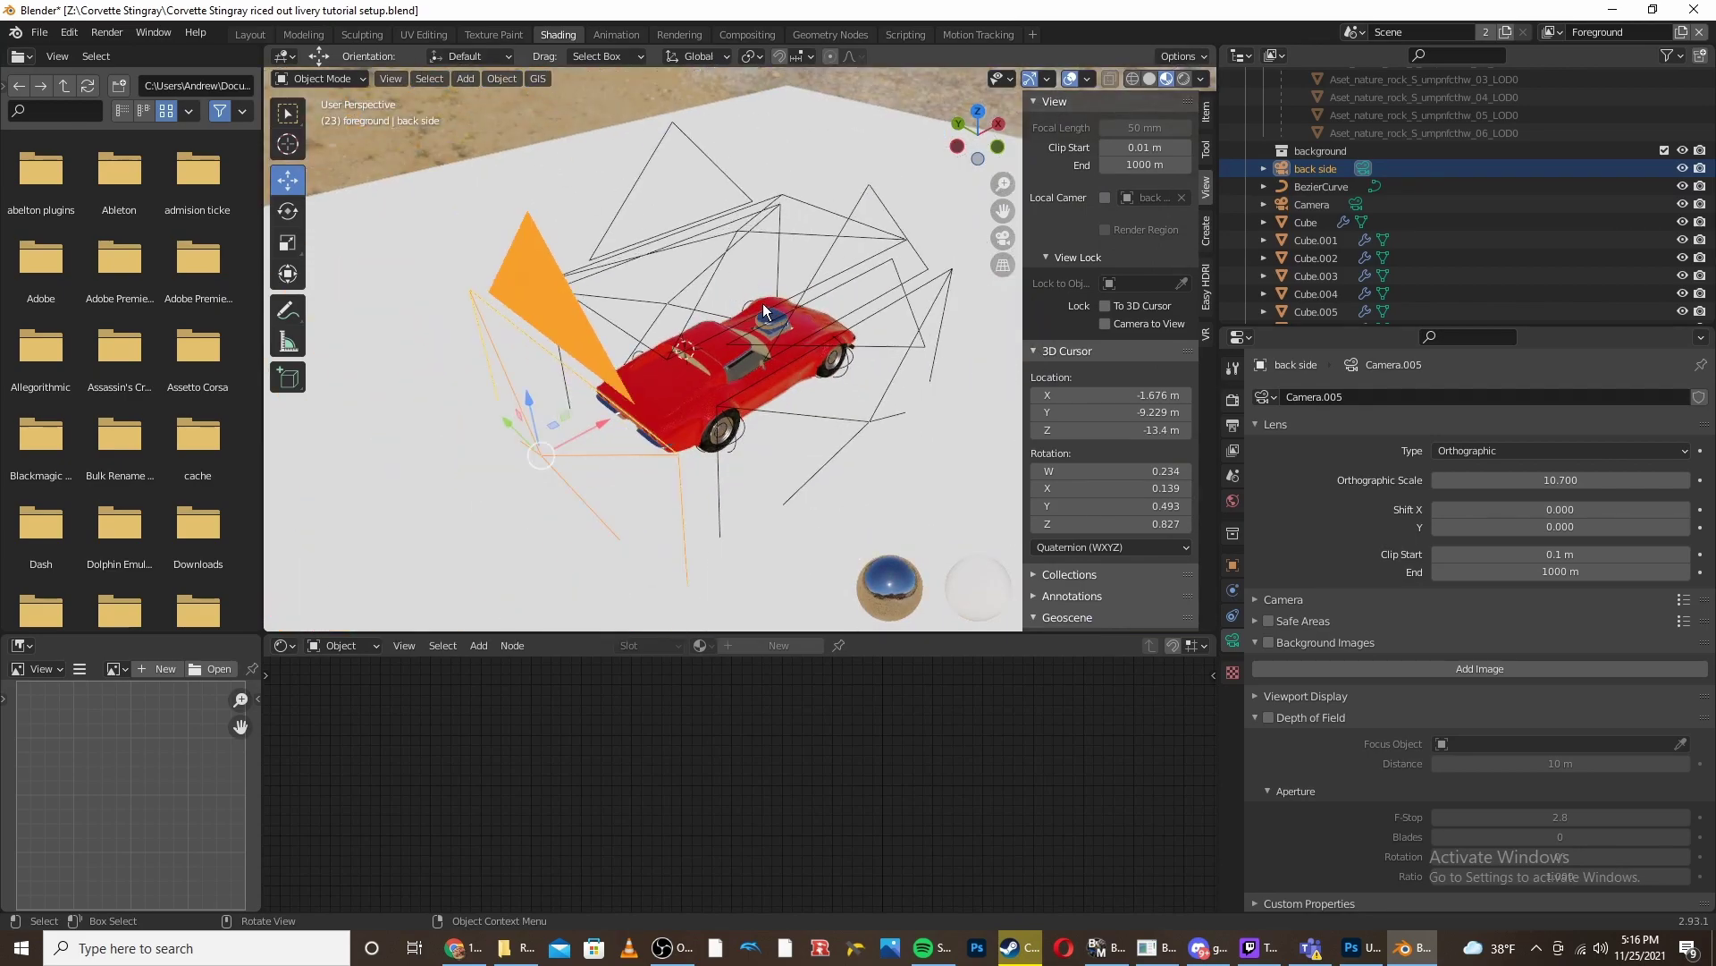
- Enlarge the shader node area and examine whether the car's body panels share the Car Paint material
left_click(667, 398)
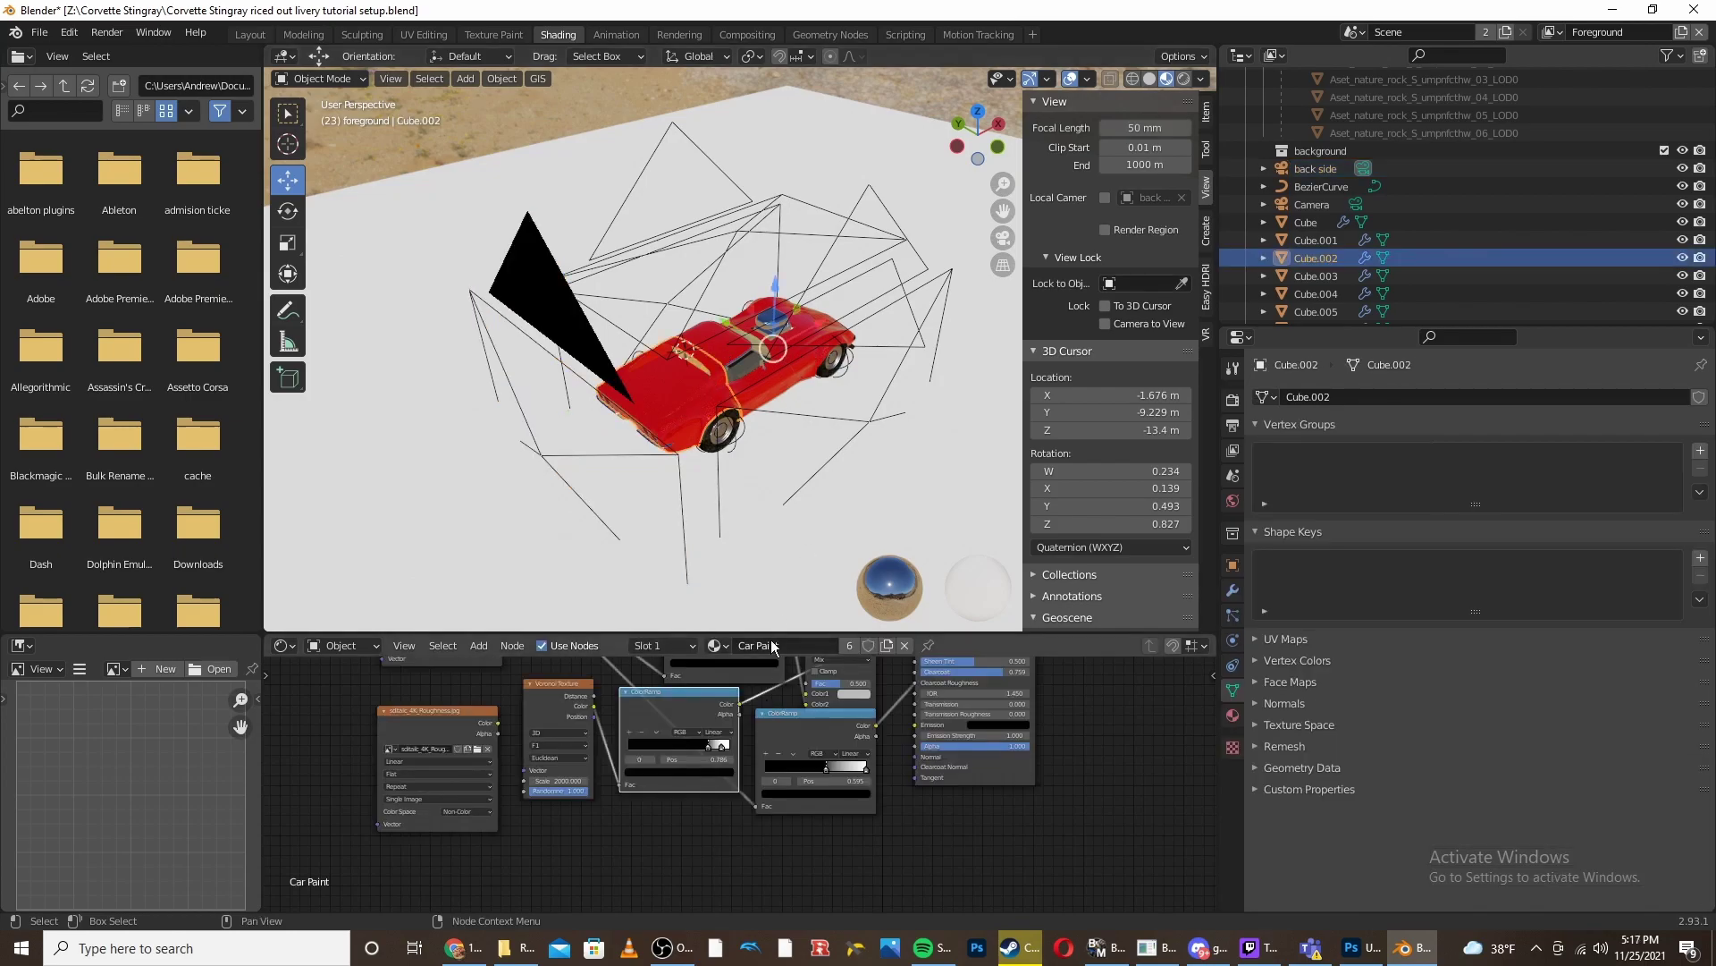
left_click_drag(776, 633, 783, 511)
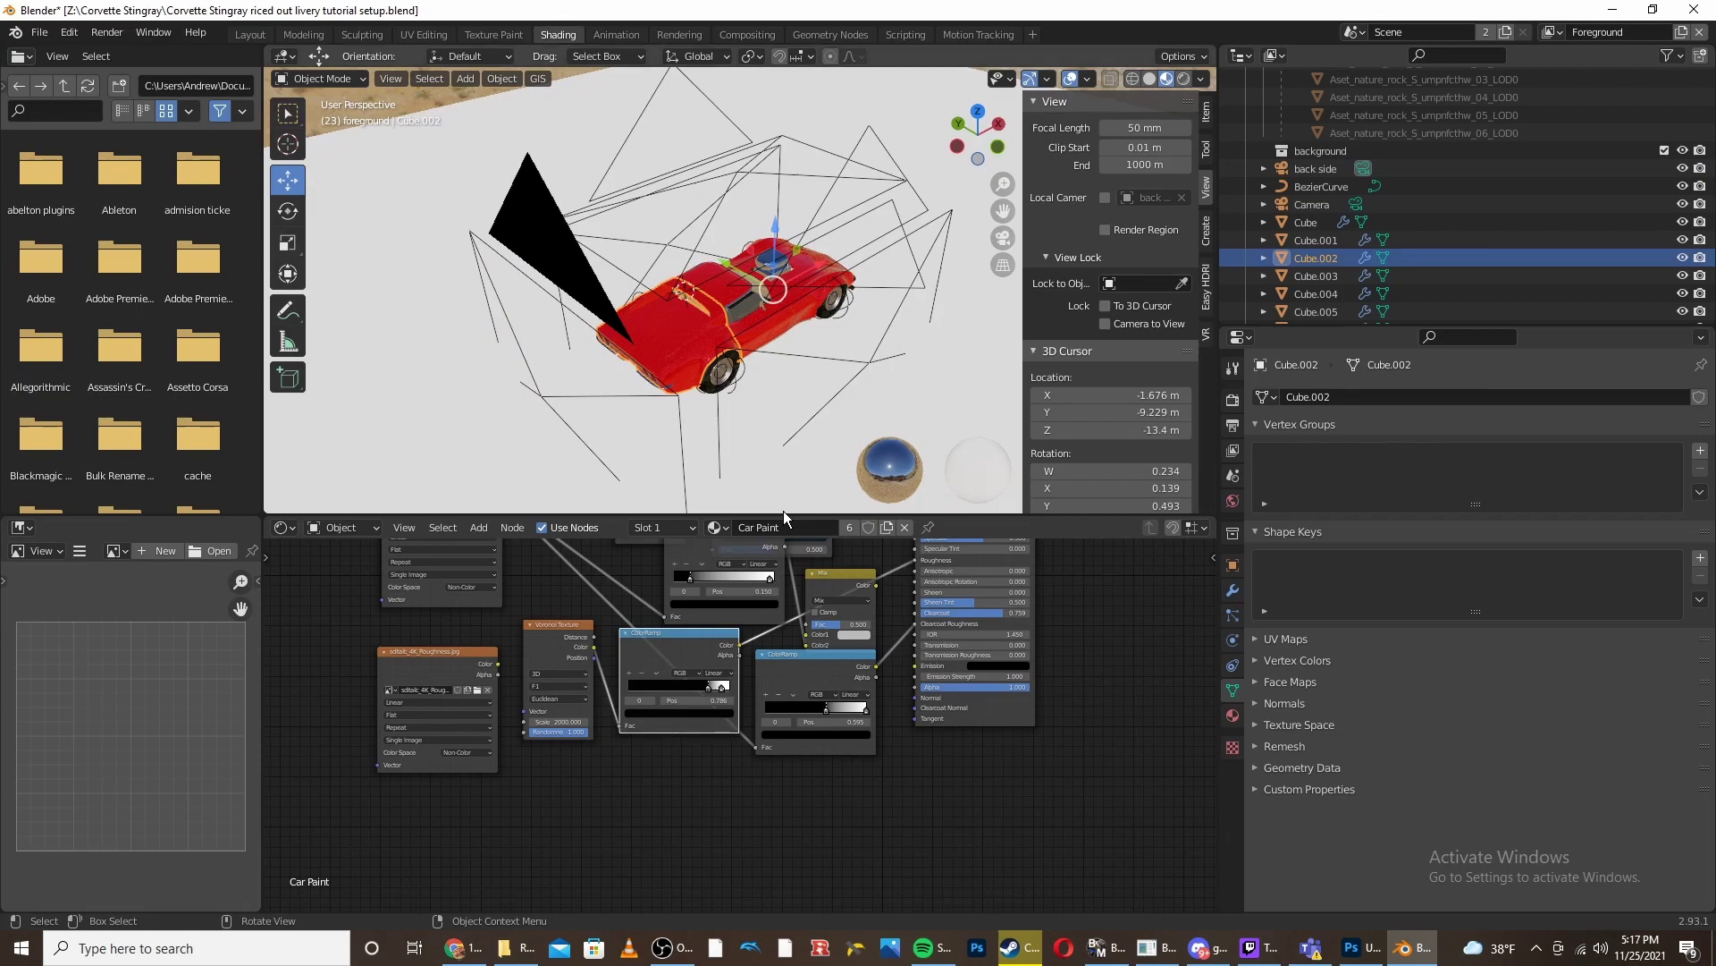
middle_click_drag(742, 547, 701, 690)
middle_click_drag(679, 344, 742, 407)
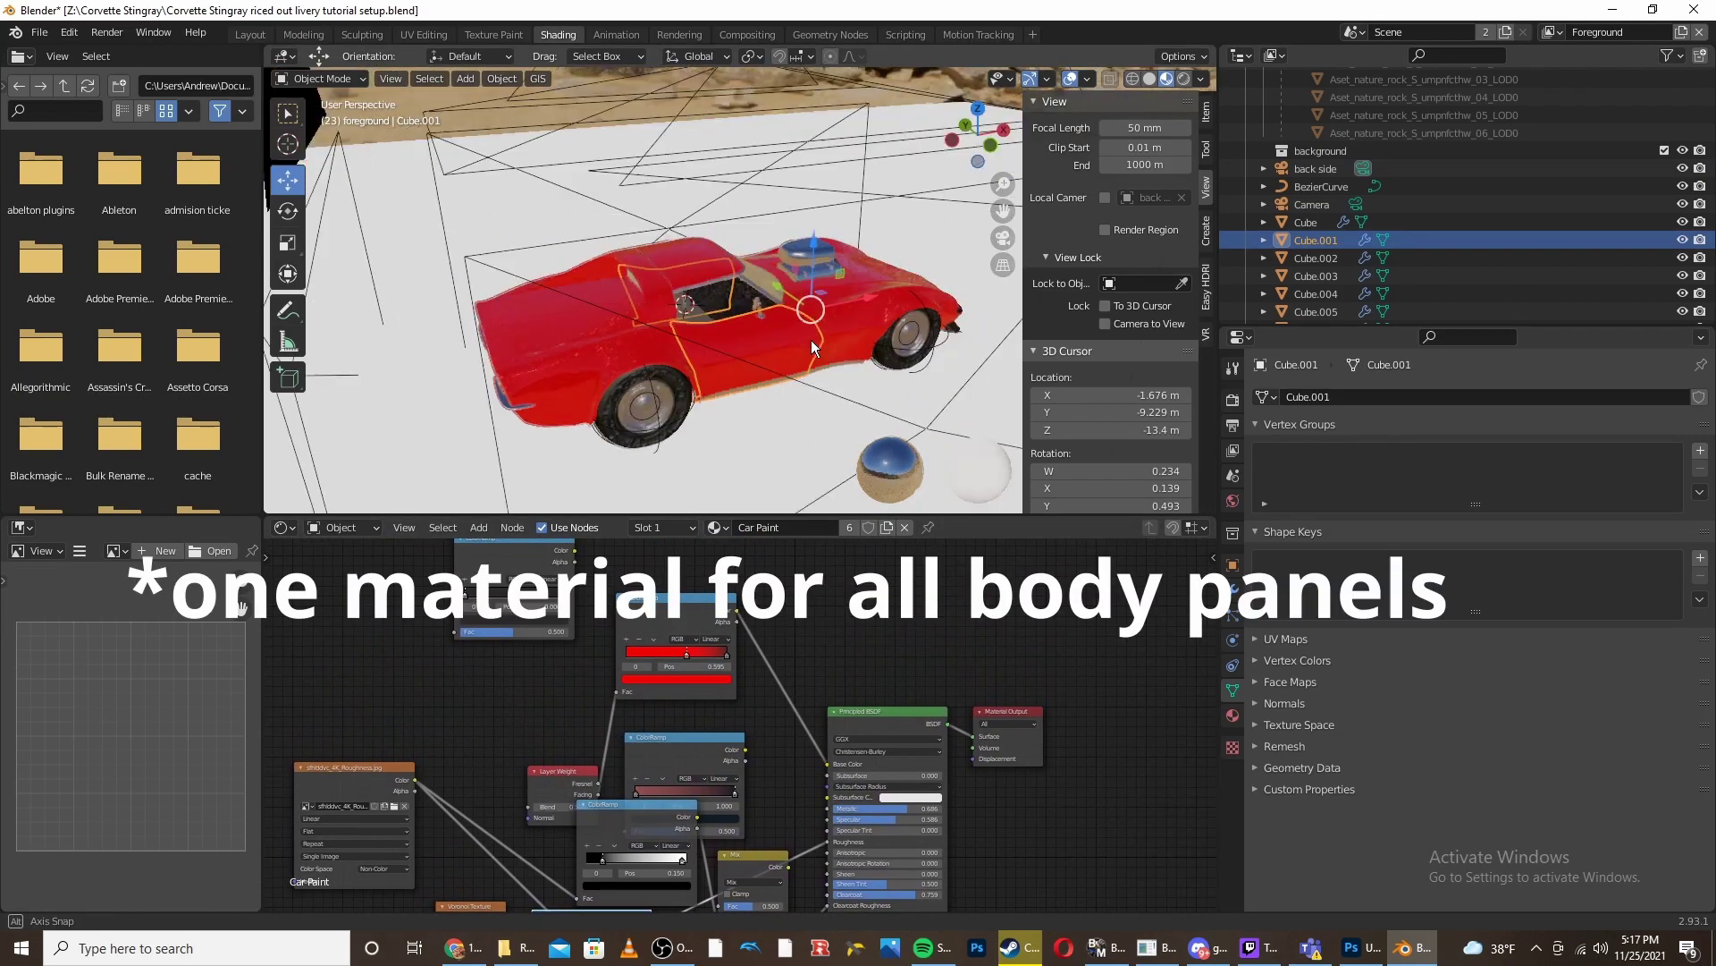
middle_click_drag(625, 333, 821, 350)
middle_click_drag(648, 345, 769, 337)
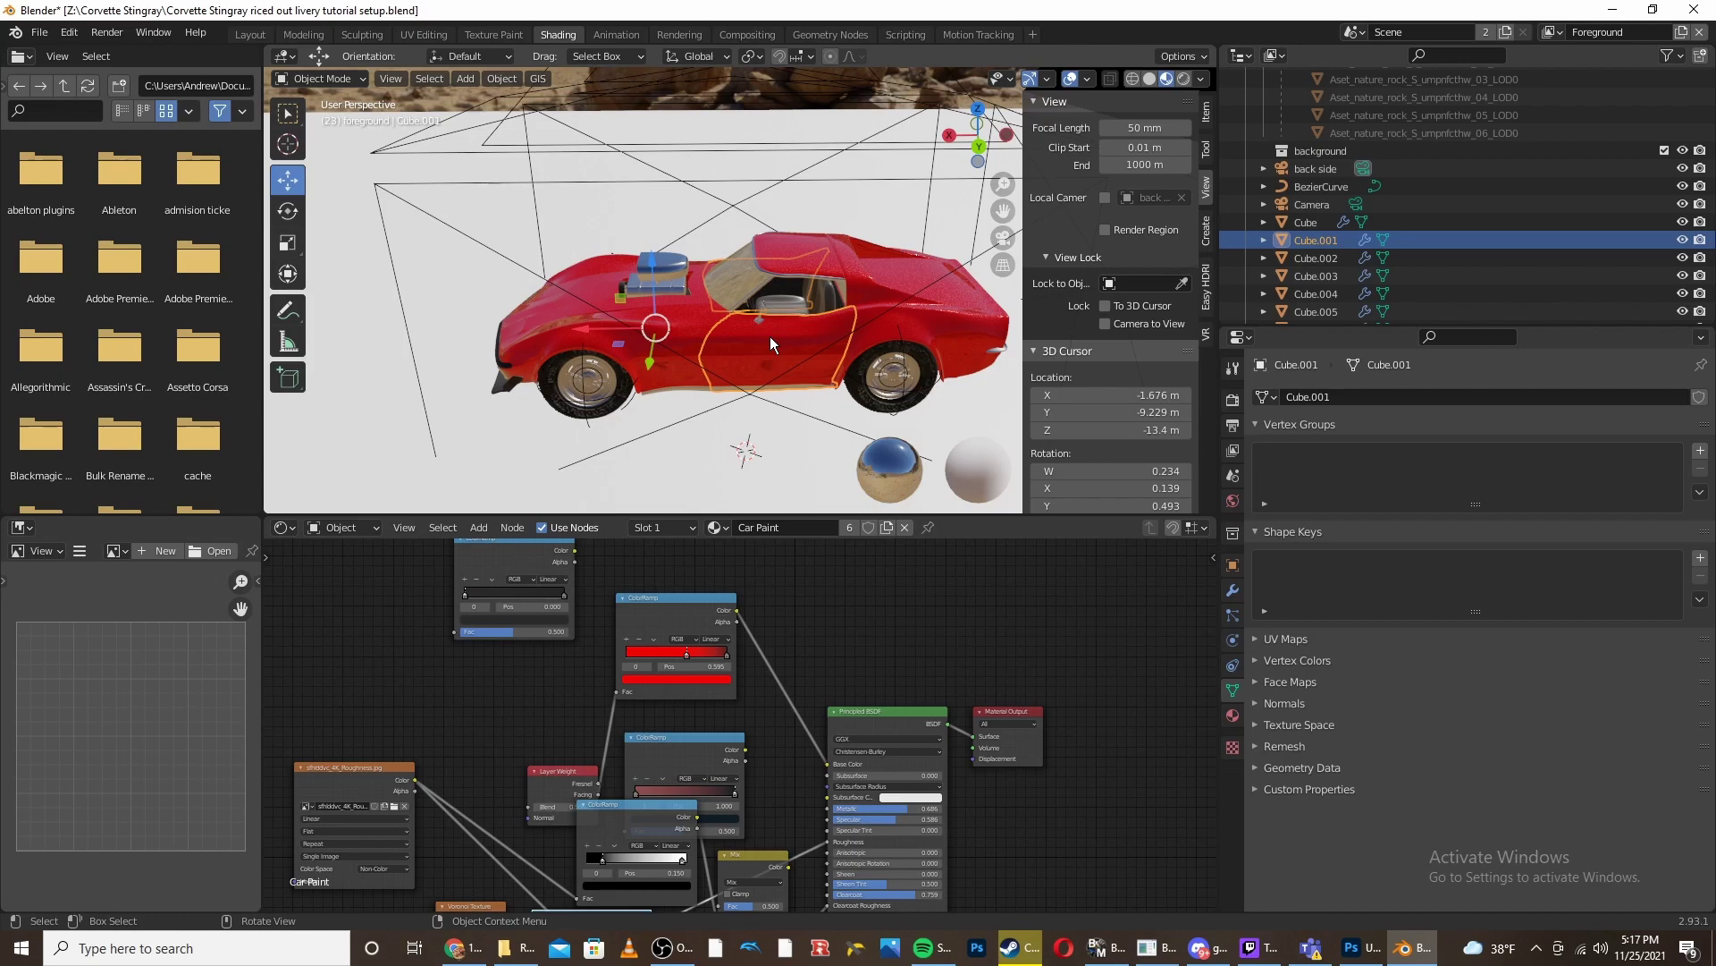
middle_click_drag(577, 309, 786, 378)
- Apply the Mirror modifier on the car's front body panel
left_click(796, 410)
left_click(1234, 591)
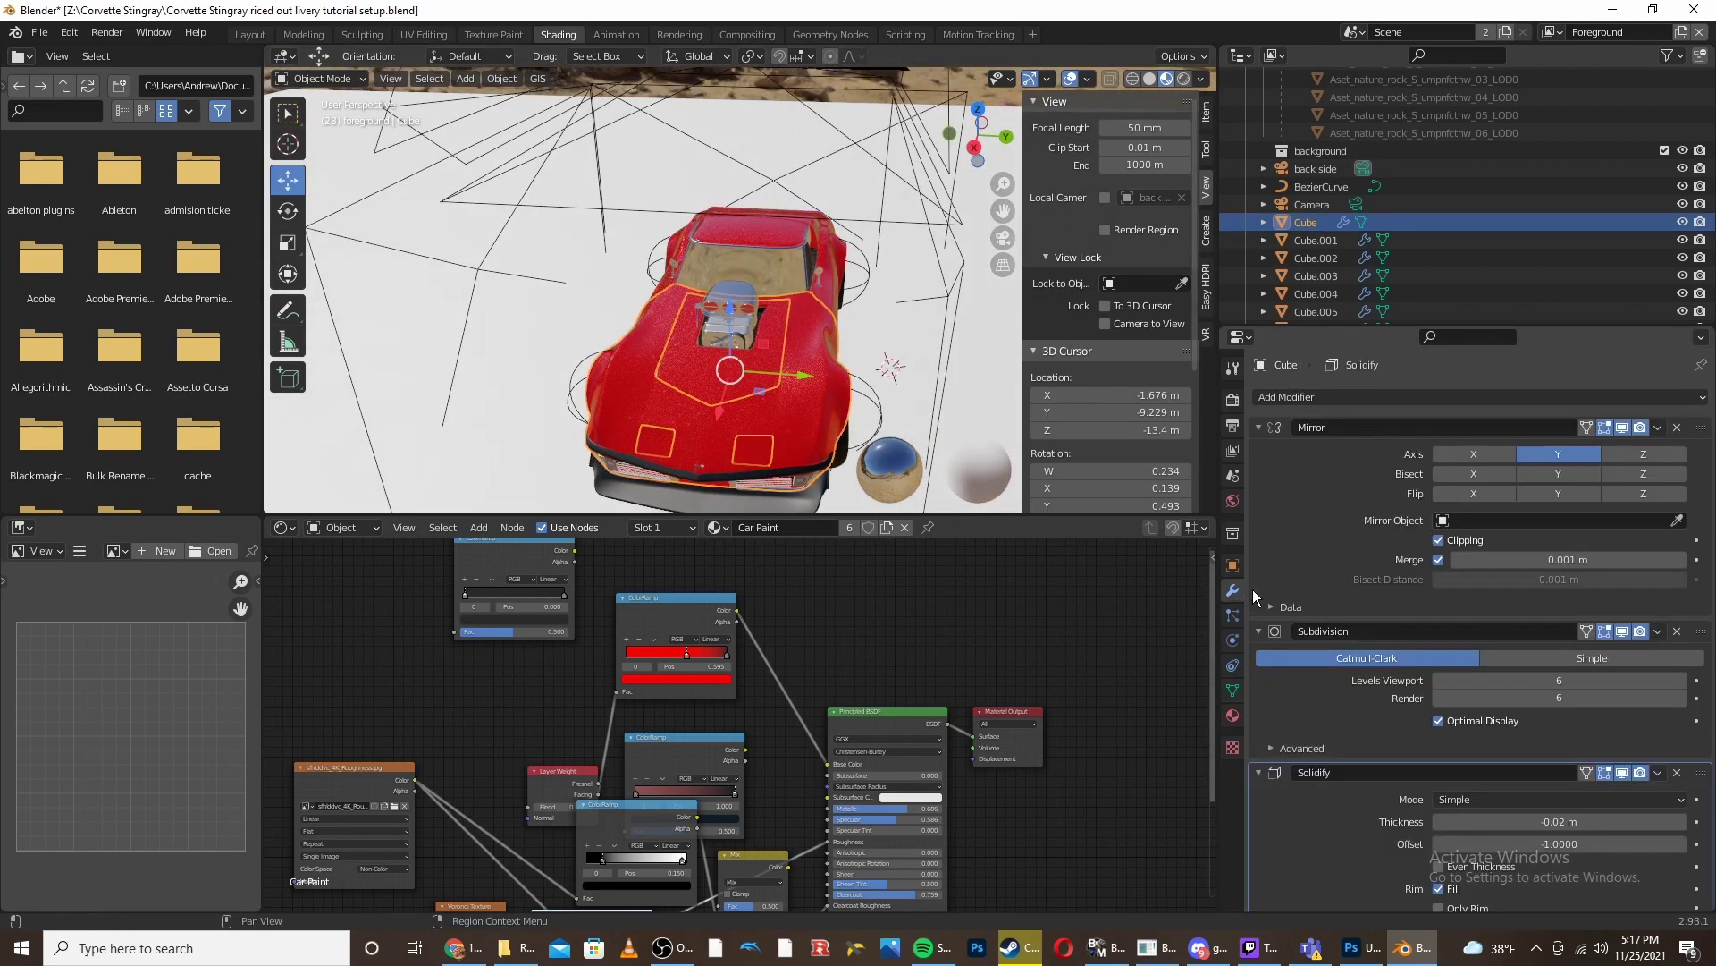
left_click(1659, 427)
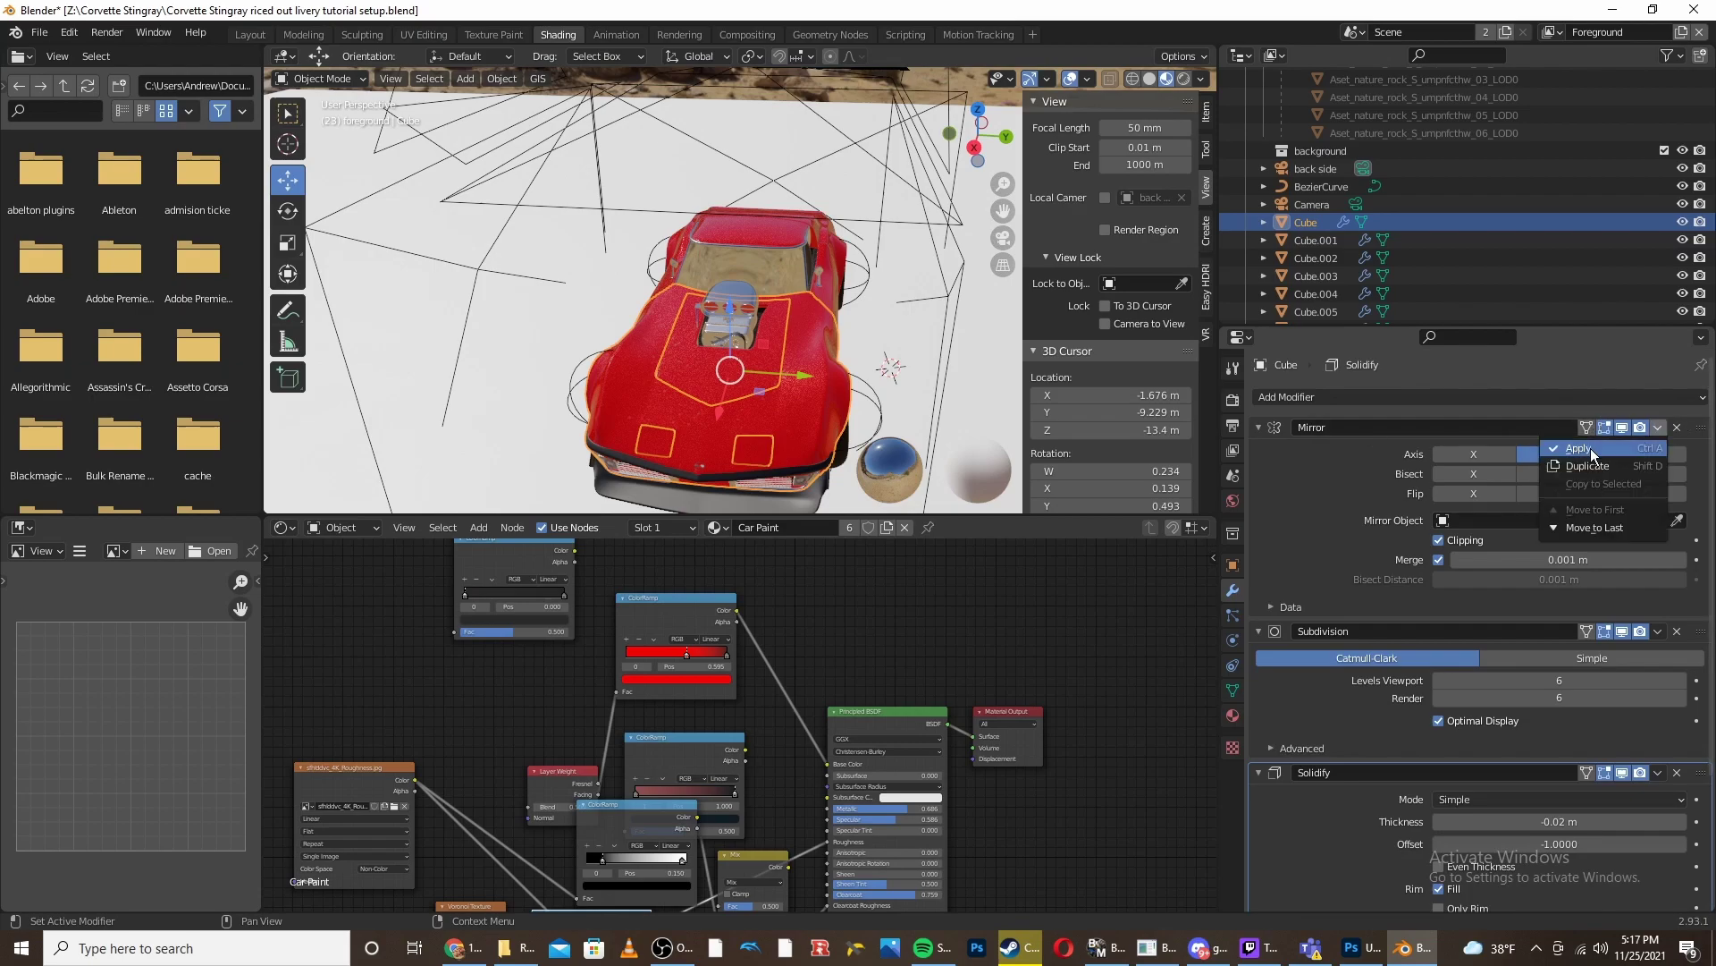
key("ctrl+a")
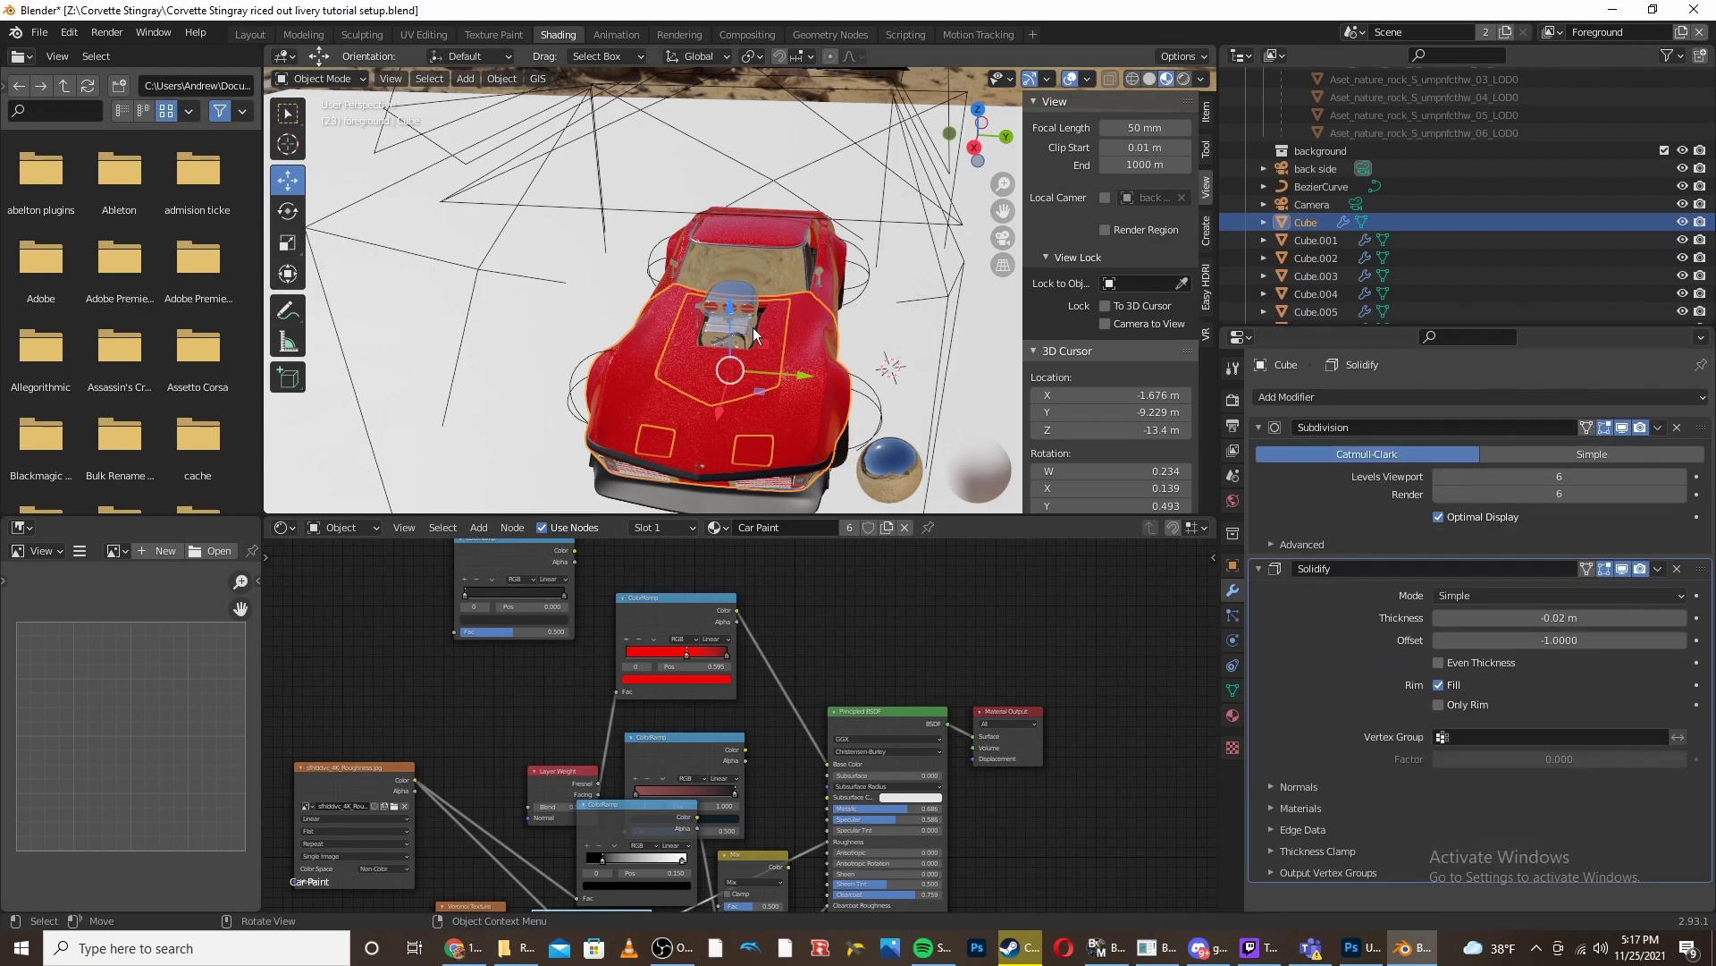
- Set the front body panel's Subdivision levels to 4 for both viewport and render
middle_click_drag(748, 323, 777, 375)
left_click(1438, 476)
left_click(1439, 476)
left_click(1438, 494)
left_click(1439, 494)
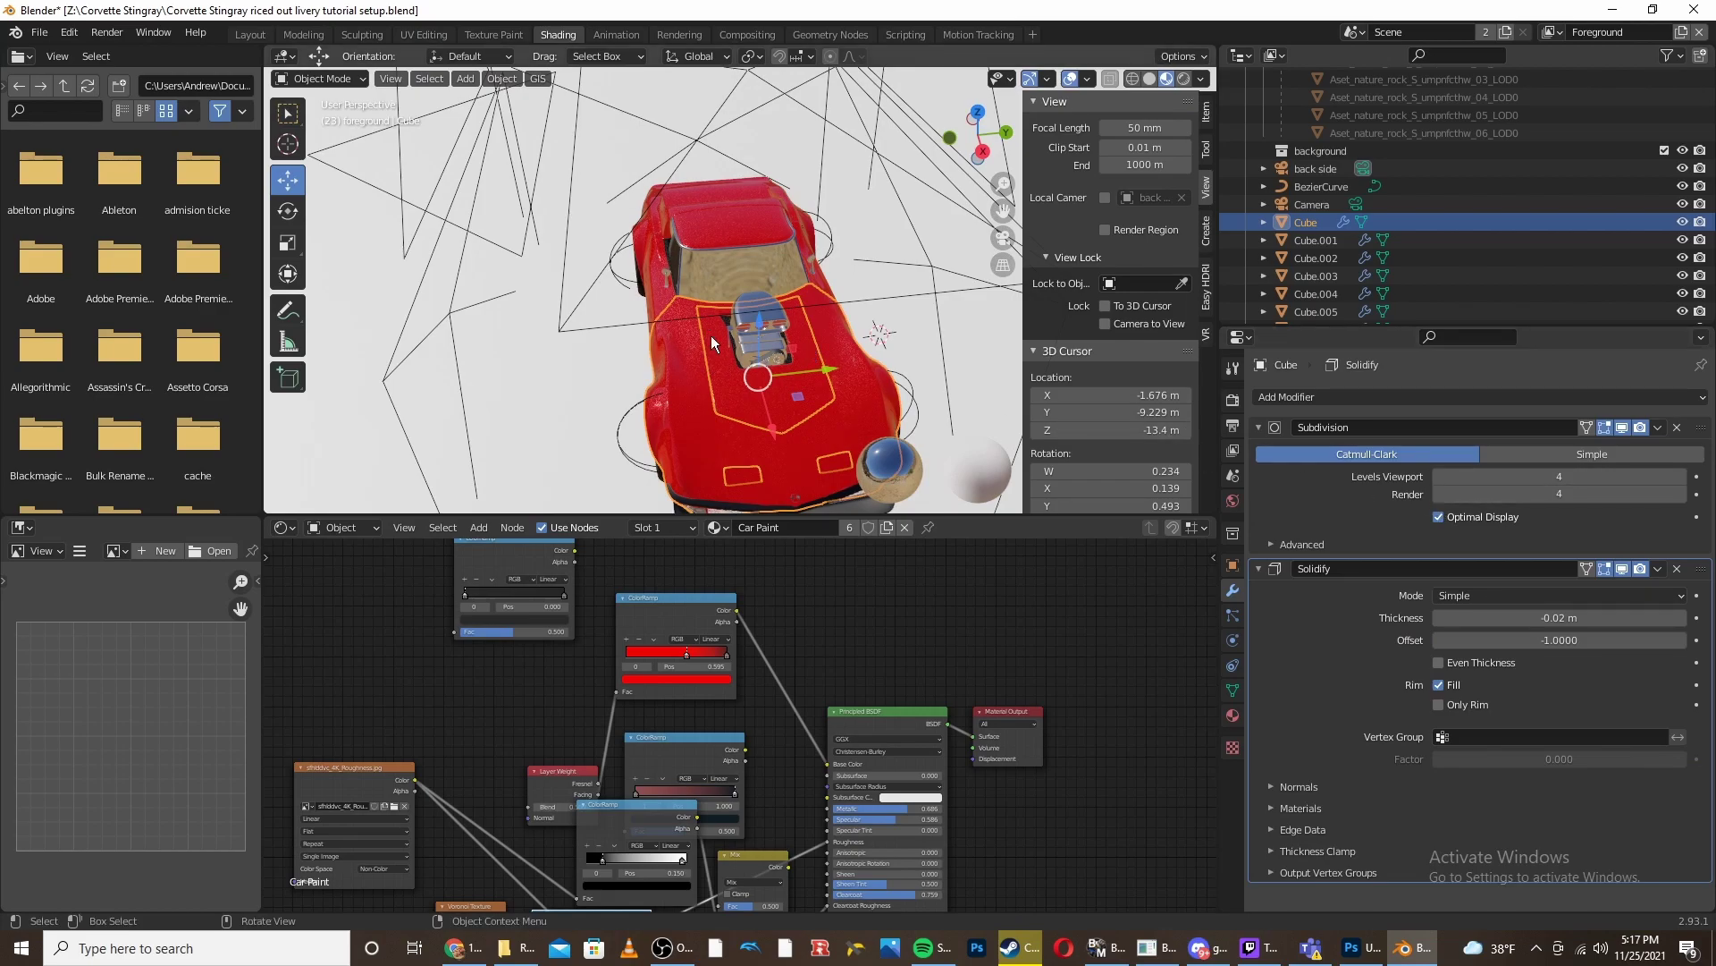
- Apply the Mirror modifier on the hood panel and on the remaining mirrored body panels
left_click(742, 382)
left_click(1659, 427)
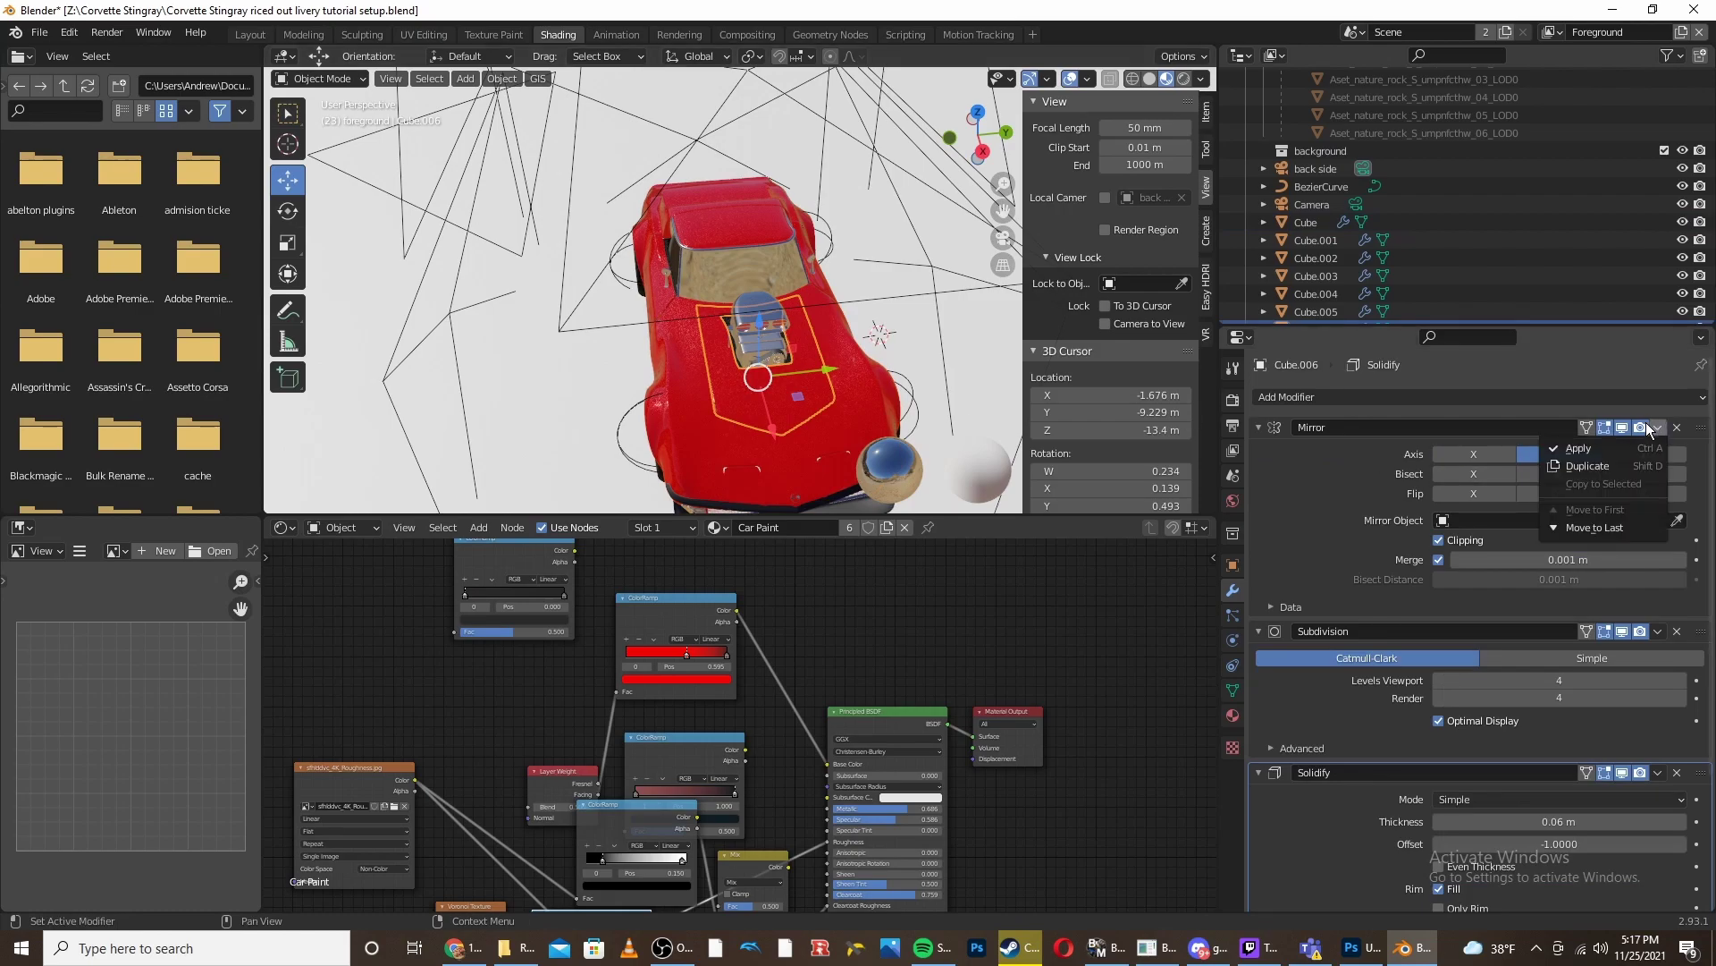
left_click(1572, 450)
middle_click_drag(581, 393, 733, 376)
left_click(704, 345)
left_click(715, 358)
left_click(1659, 427)
left_click(1572, 450)
left_click(948, 390)
left_click(1658, 428)
left_click(1573, 449)
- Separate the car's door mesh by loose parts and return to Object Mode
middle_click_drag(716, 295, 763, 304)
left_click(763, 304)
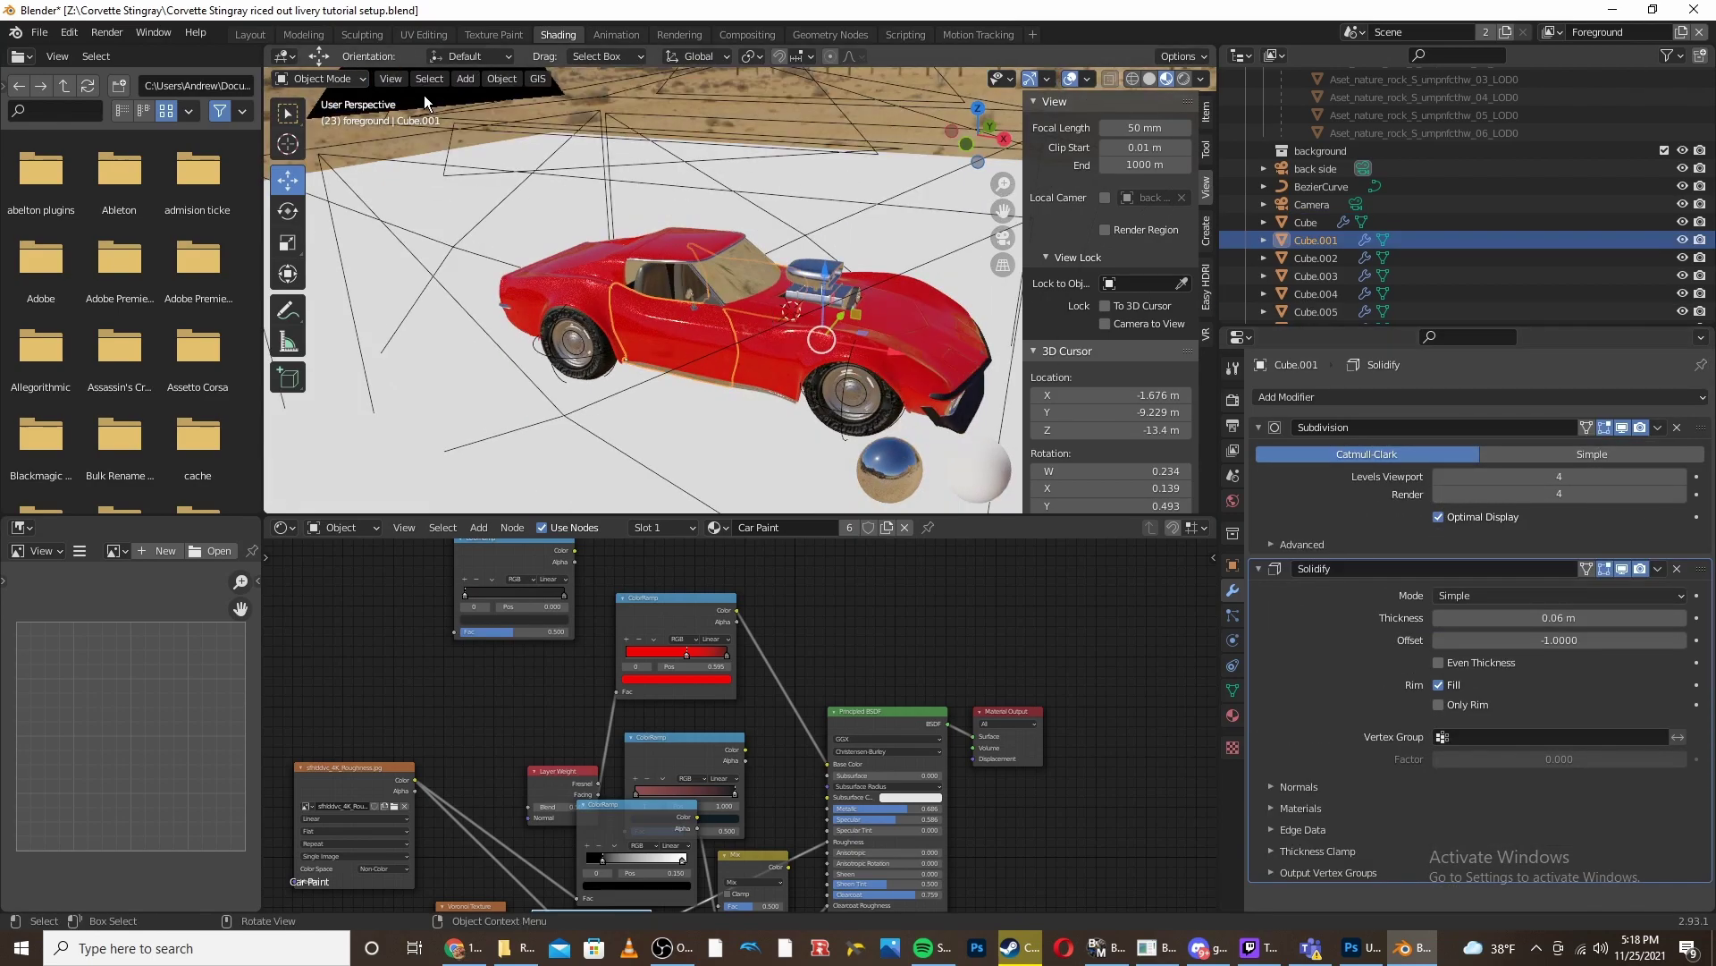
middle_click_drag(728, 205, 793, 261)
key("Tab")
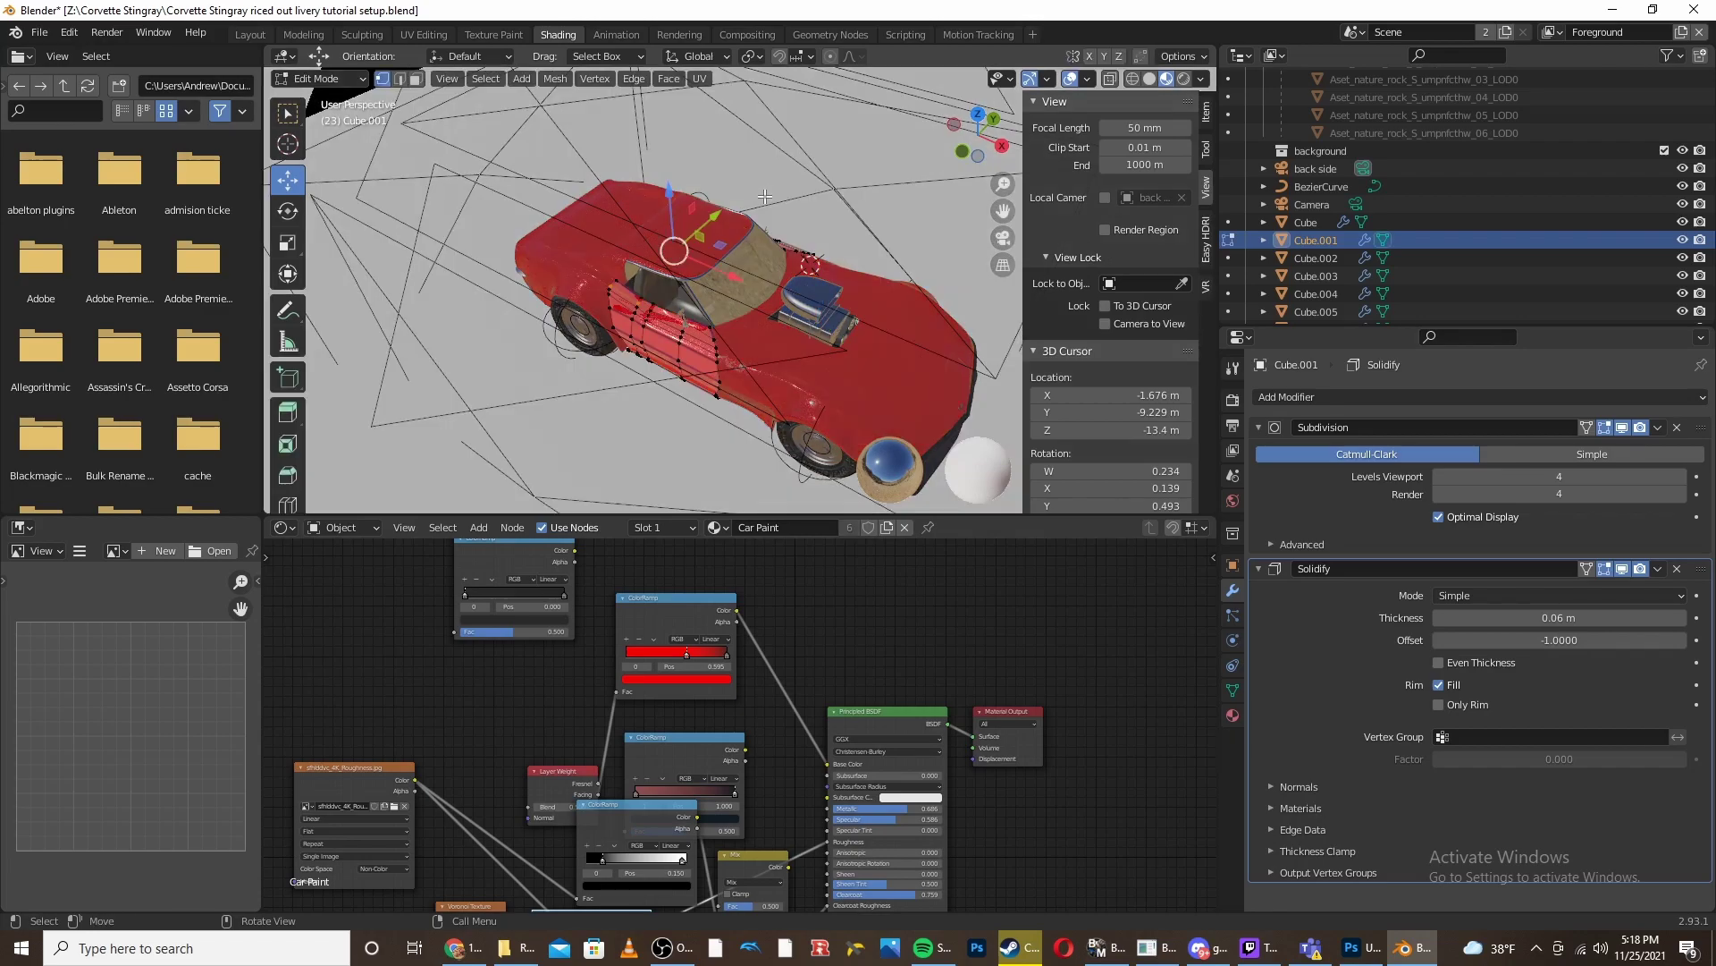
left_click(562, 80)
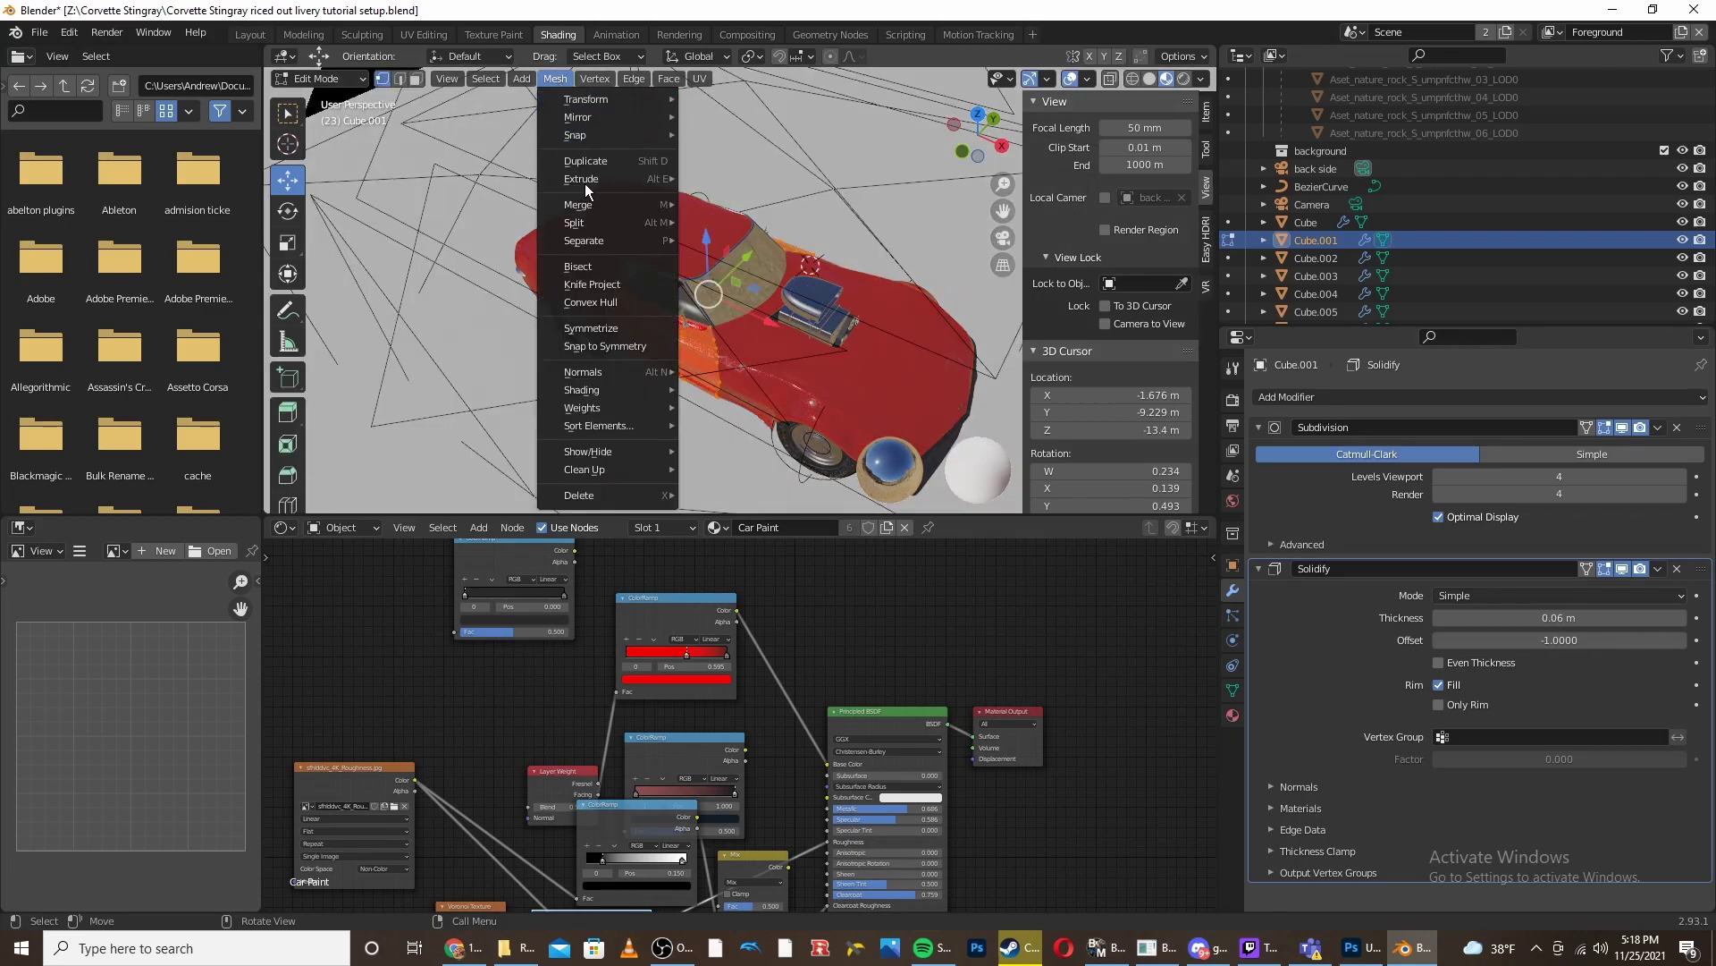
mouse_move(632, 241)
left_click(730, 277)
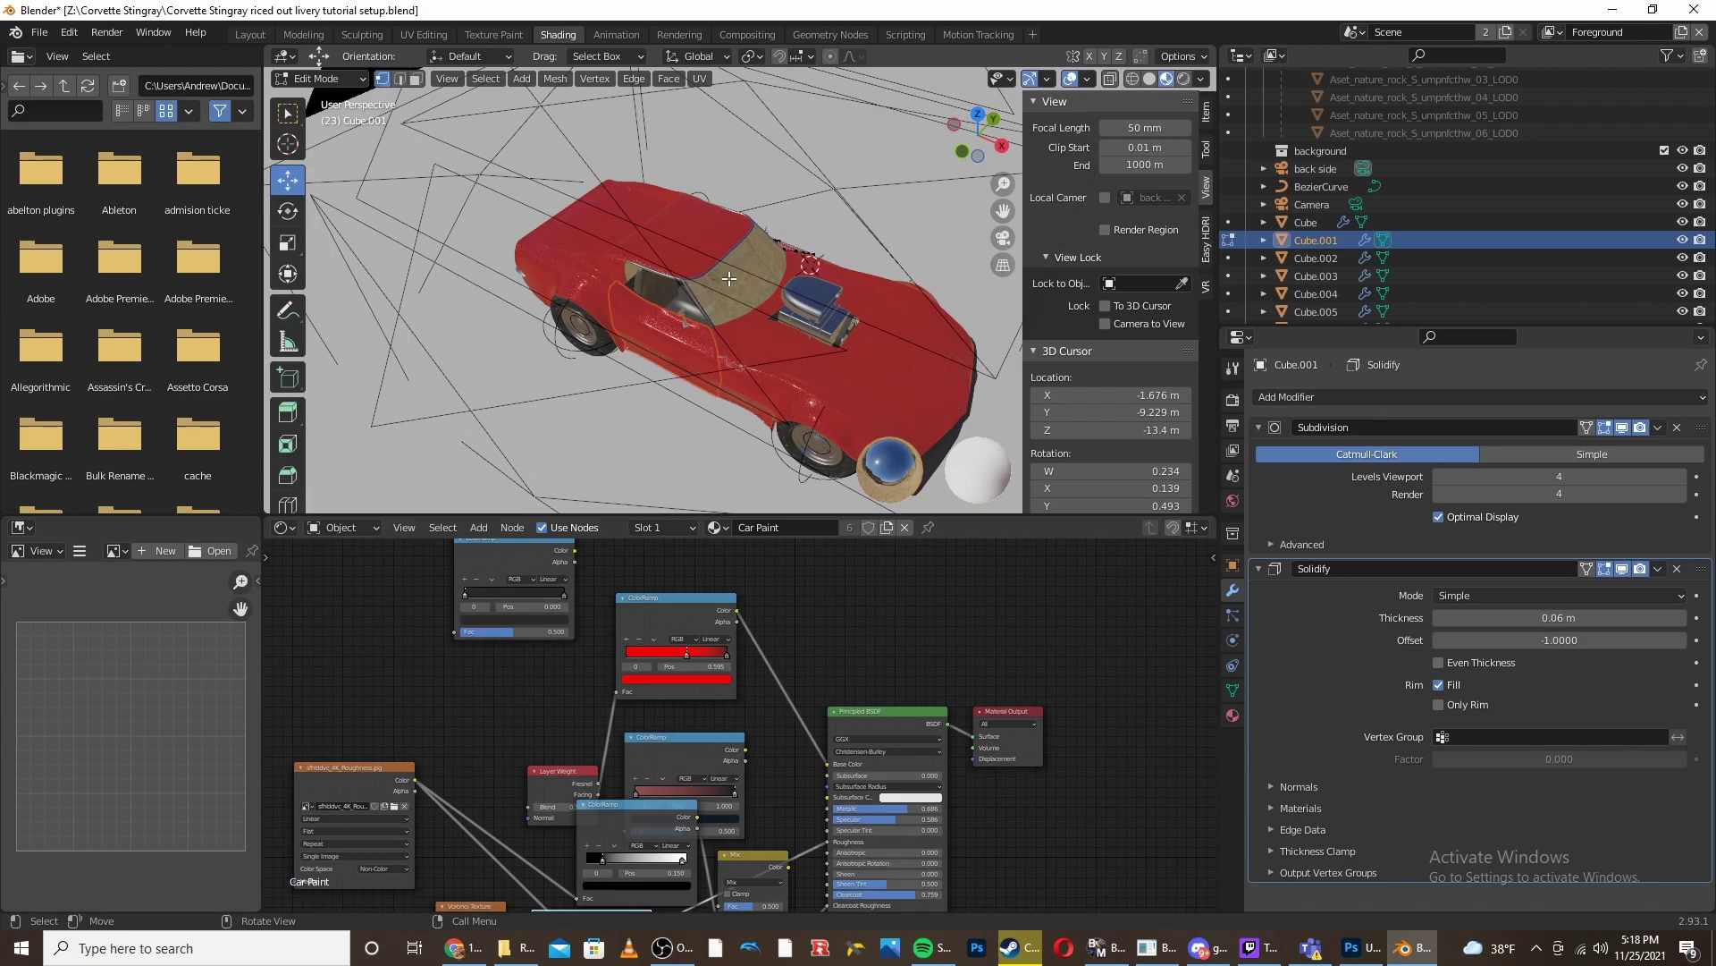
key("Tab")
- Check on both sides of the car whether each door selects individually, then clear the selection
mouse_move(649, 320)
middle_mouse_down()
mouse_move(640, 260)
mouse_move(834, 351)
mouse_move(764, 256)
mouse_move(629, 313)
middle_mouse_up()
left_click(807, 272)
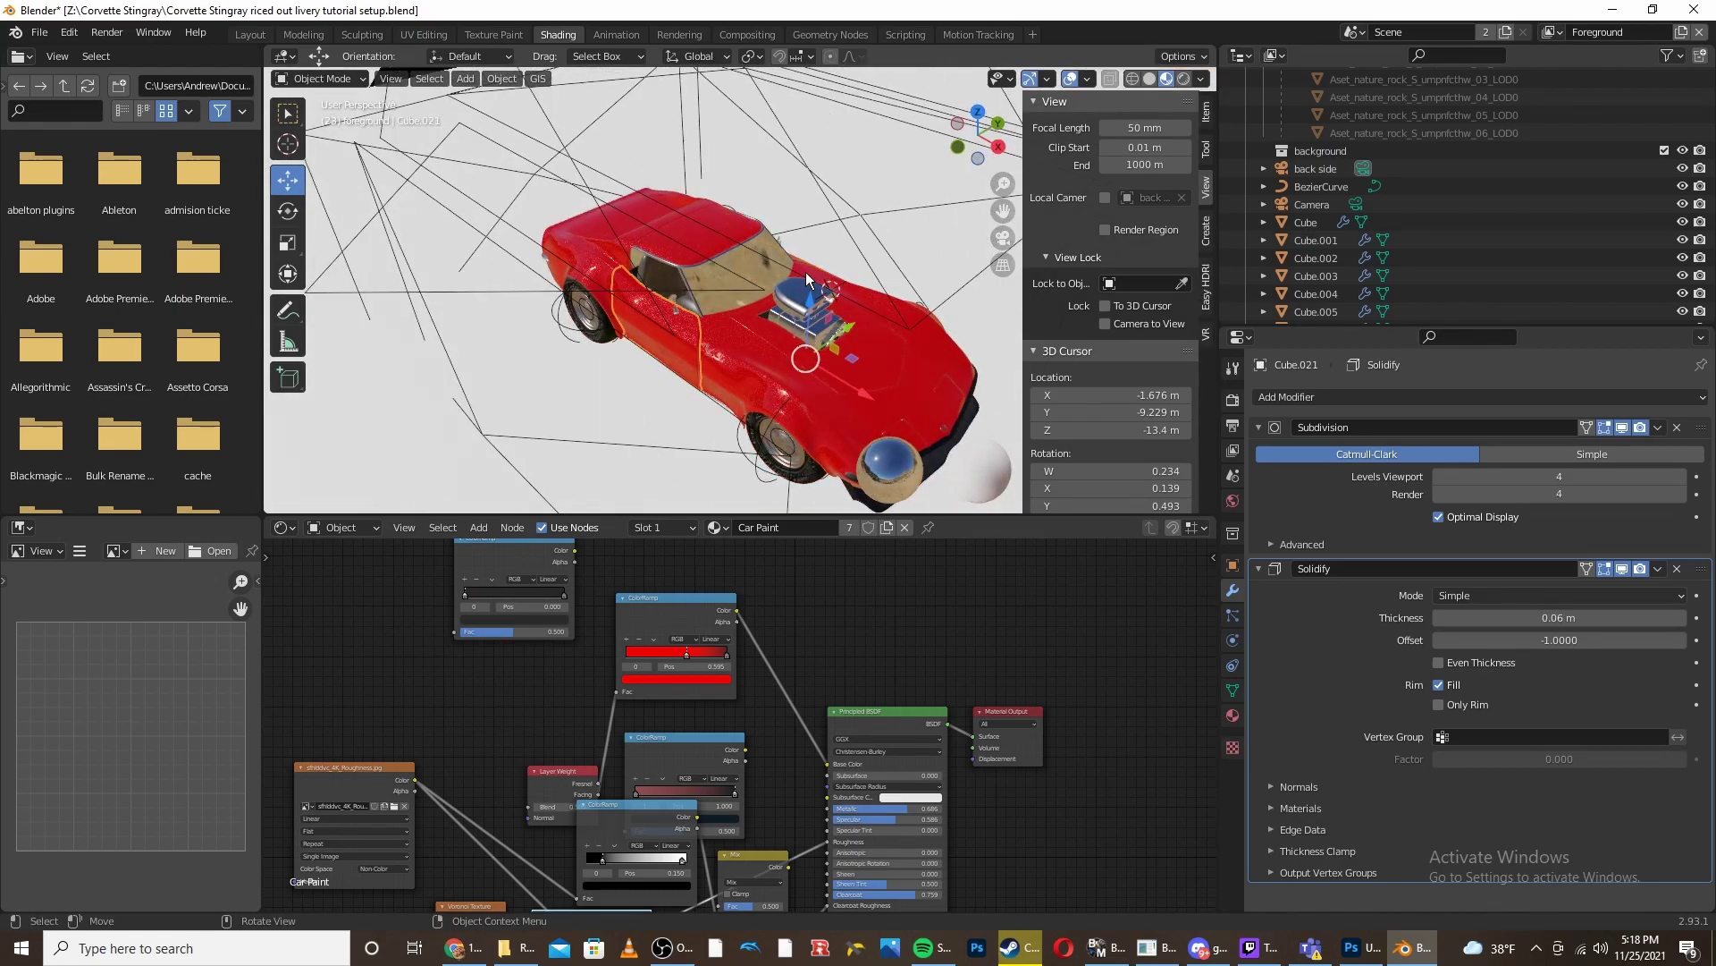
middle_click_drag(807, 272, 592, 275)
left_click(822, 324)
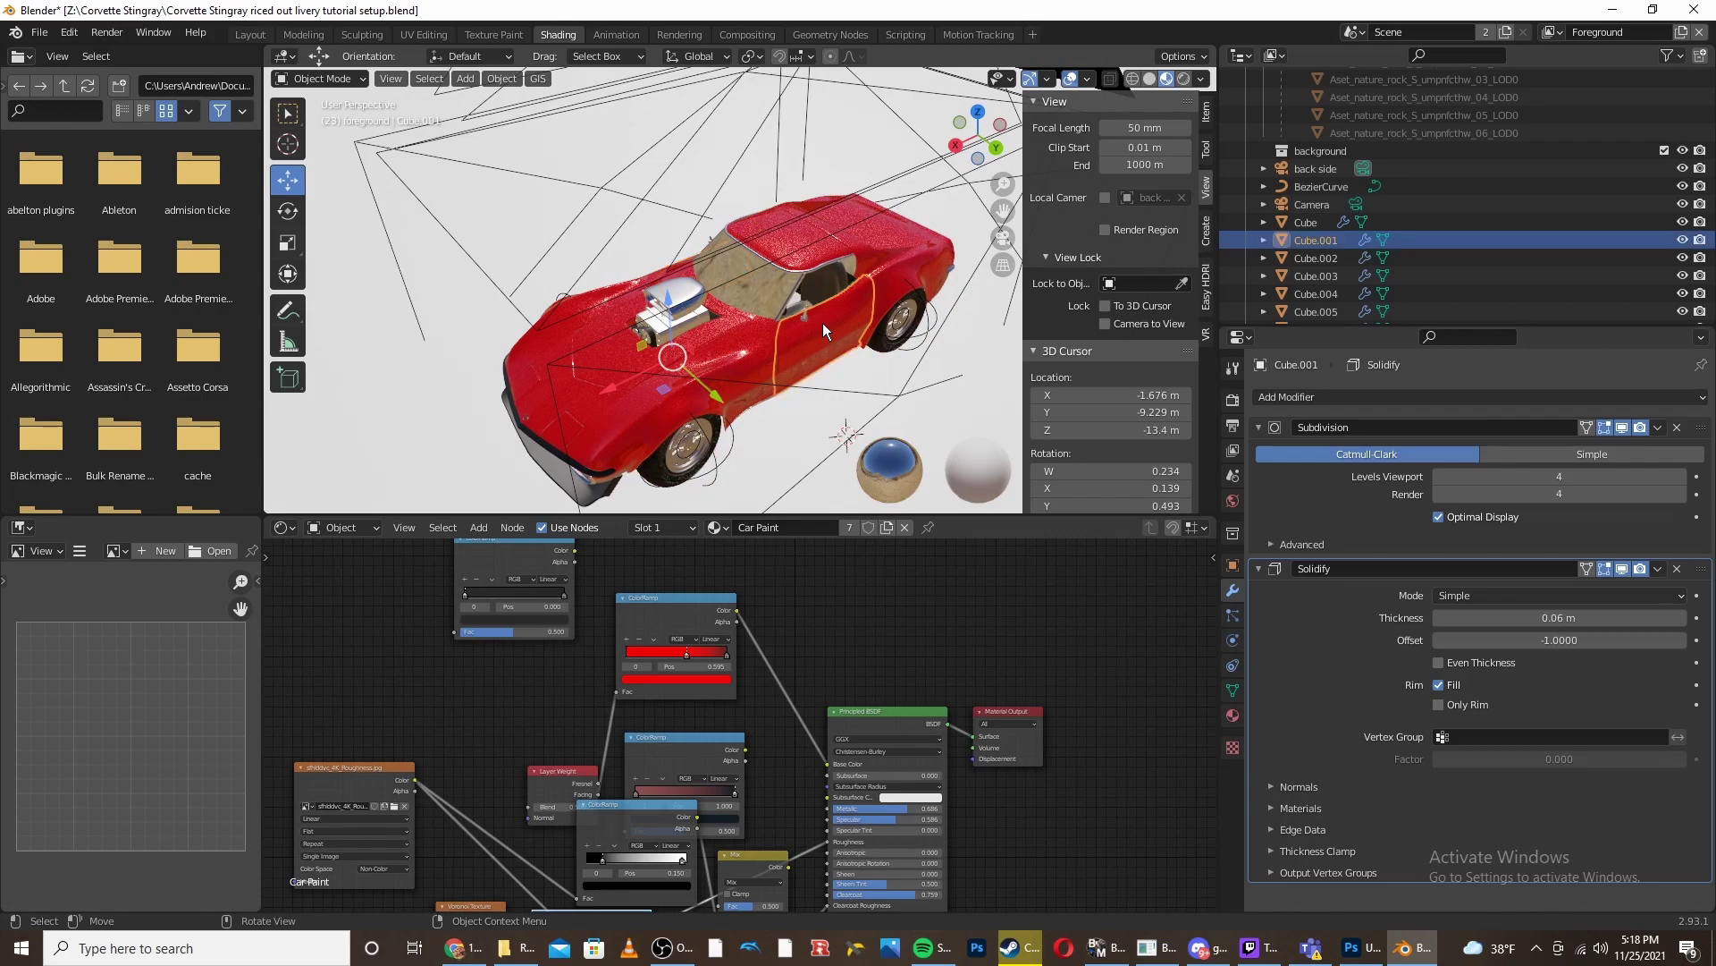
scroll(643, 268, "down", 5)
middle_click_drag(643, 269, 824, 96)
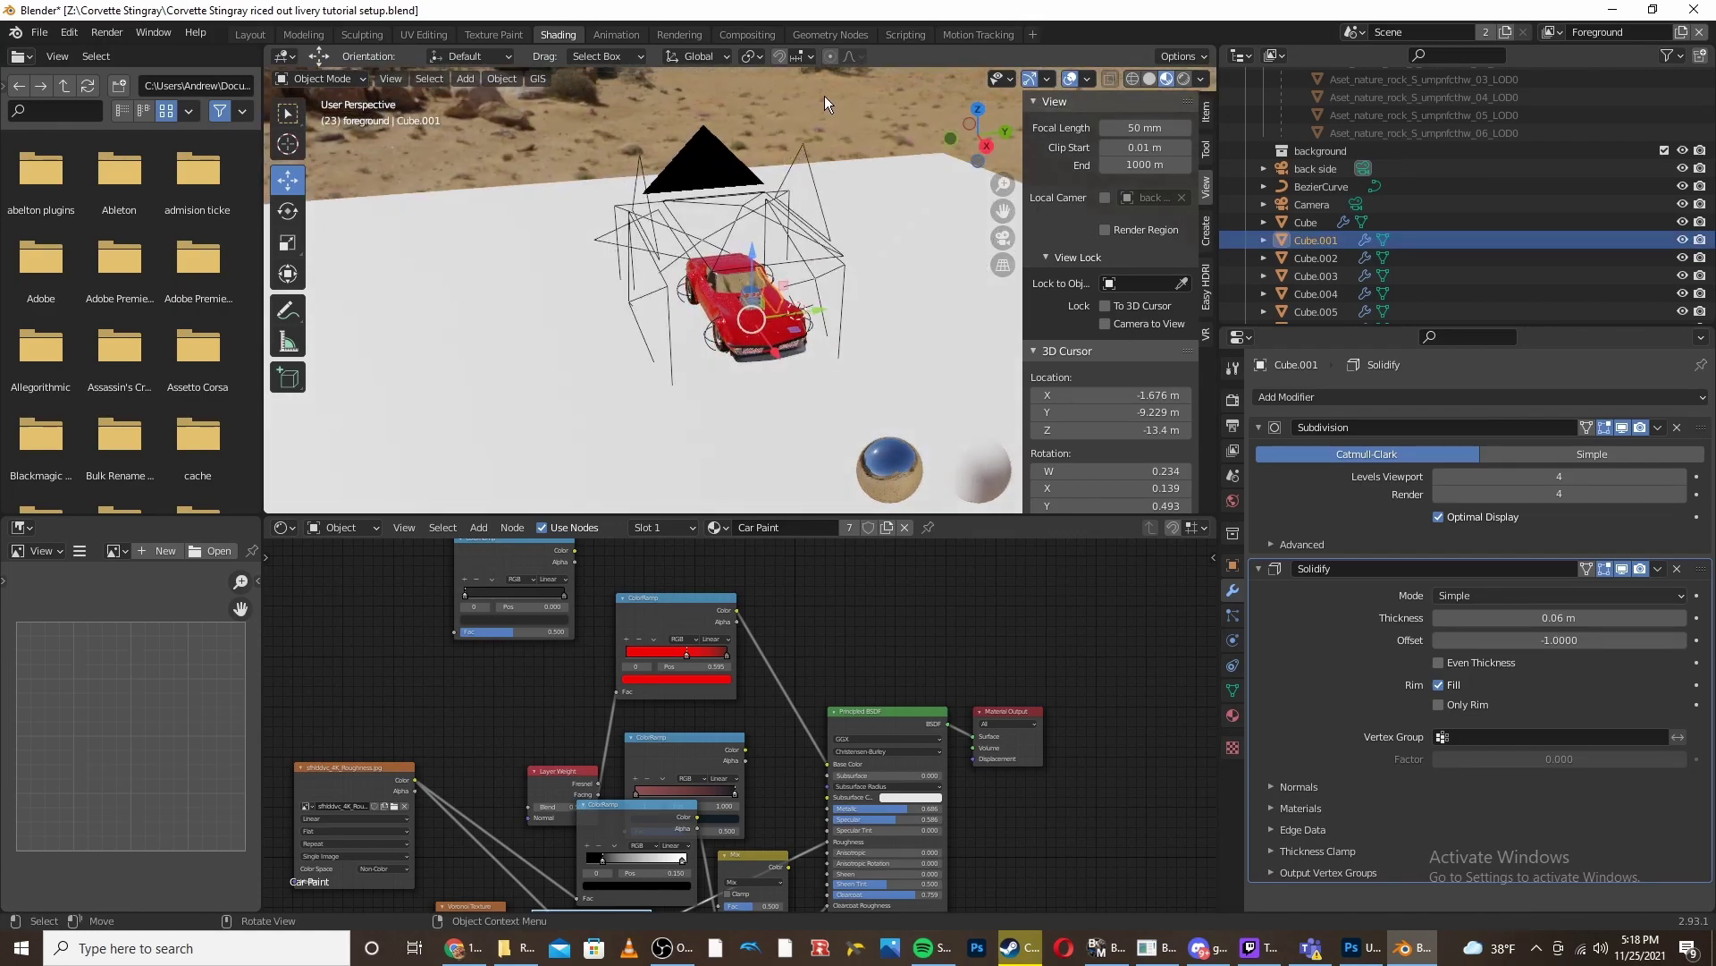
left_click(824, 96)
middle_click_drag(734, 215, 855, 207)
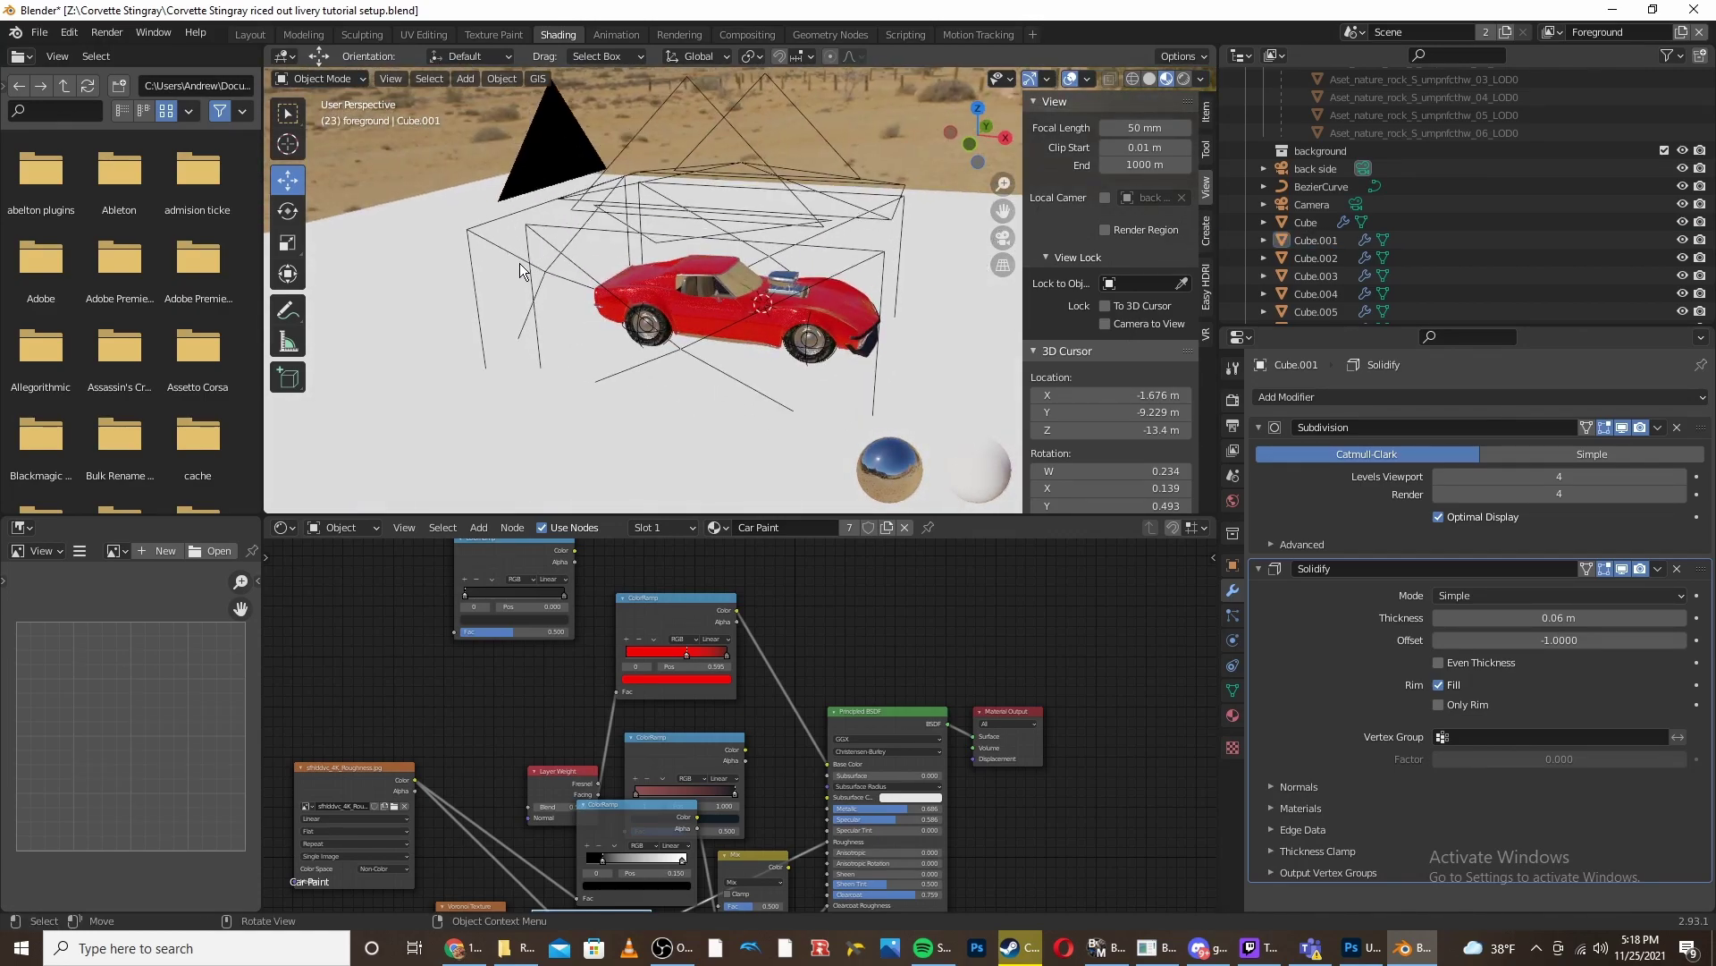
- Select the back side camera and set the scene's output resolution scale to 26%
left_click(475, 230)
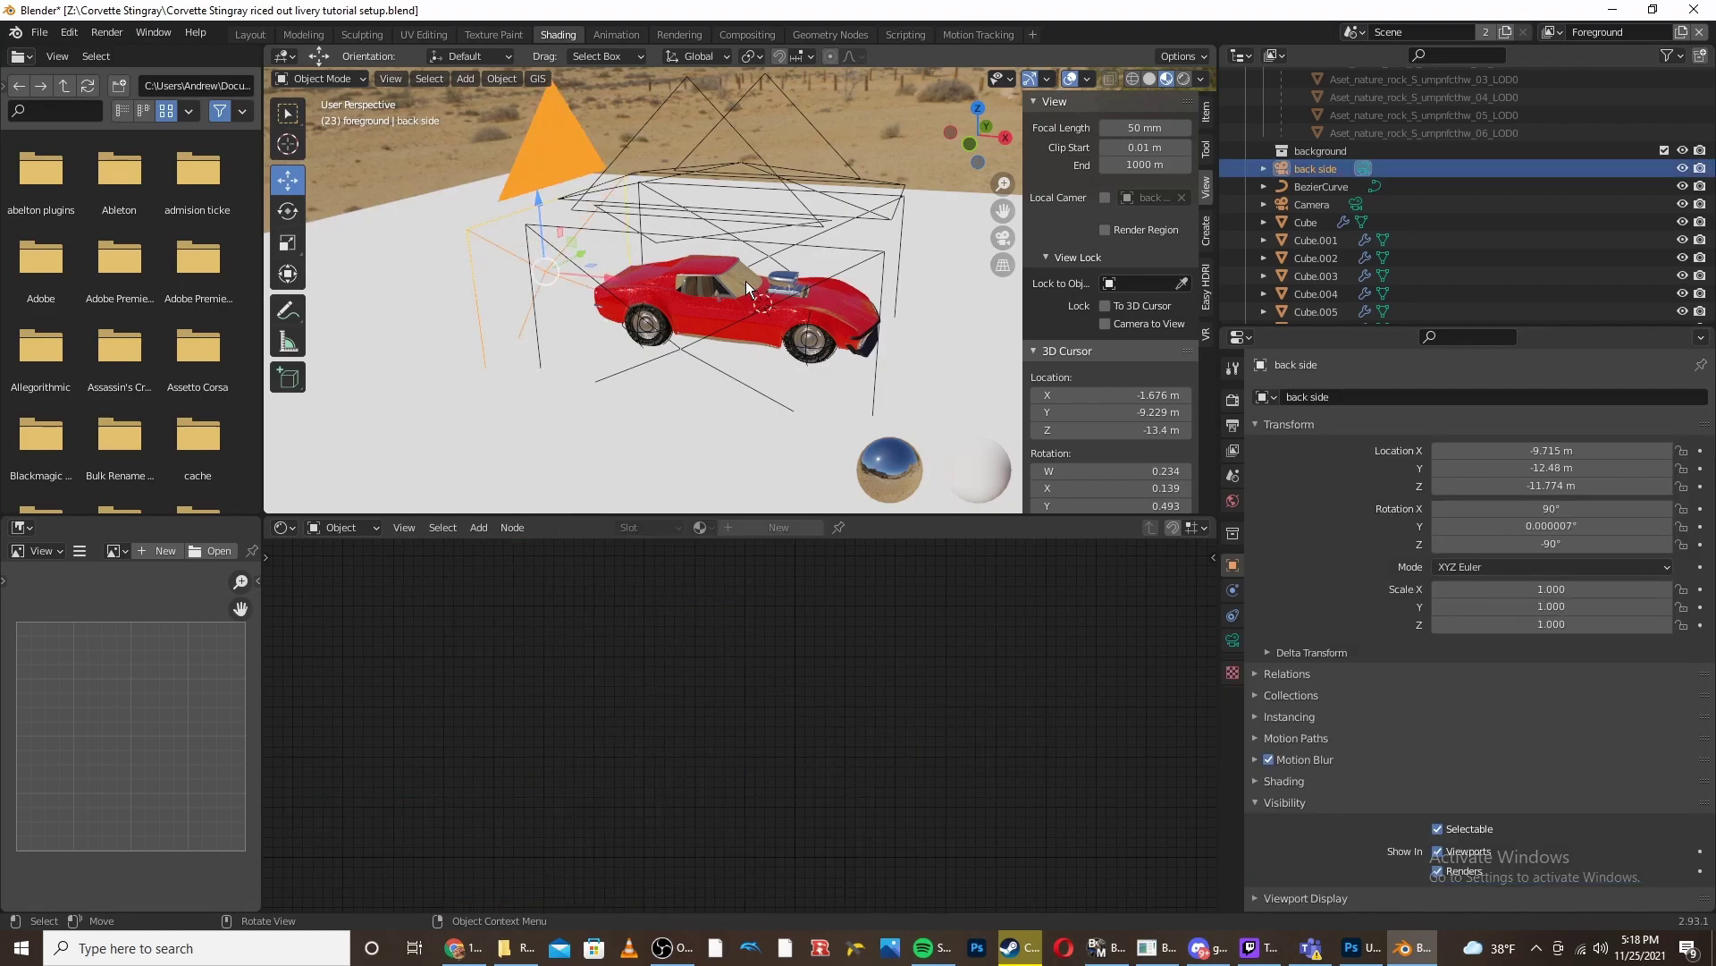
middle_click_drag(803, 254, 858, 223)
left_click(1233, 400)
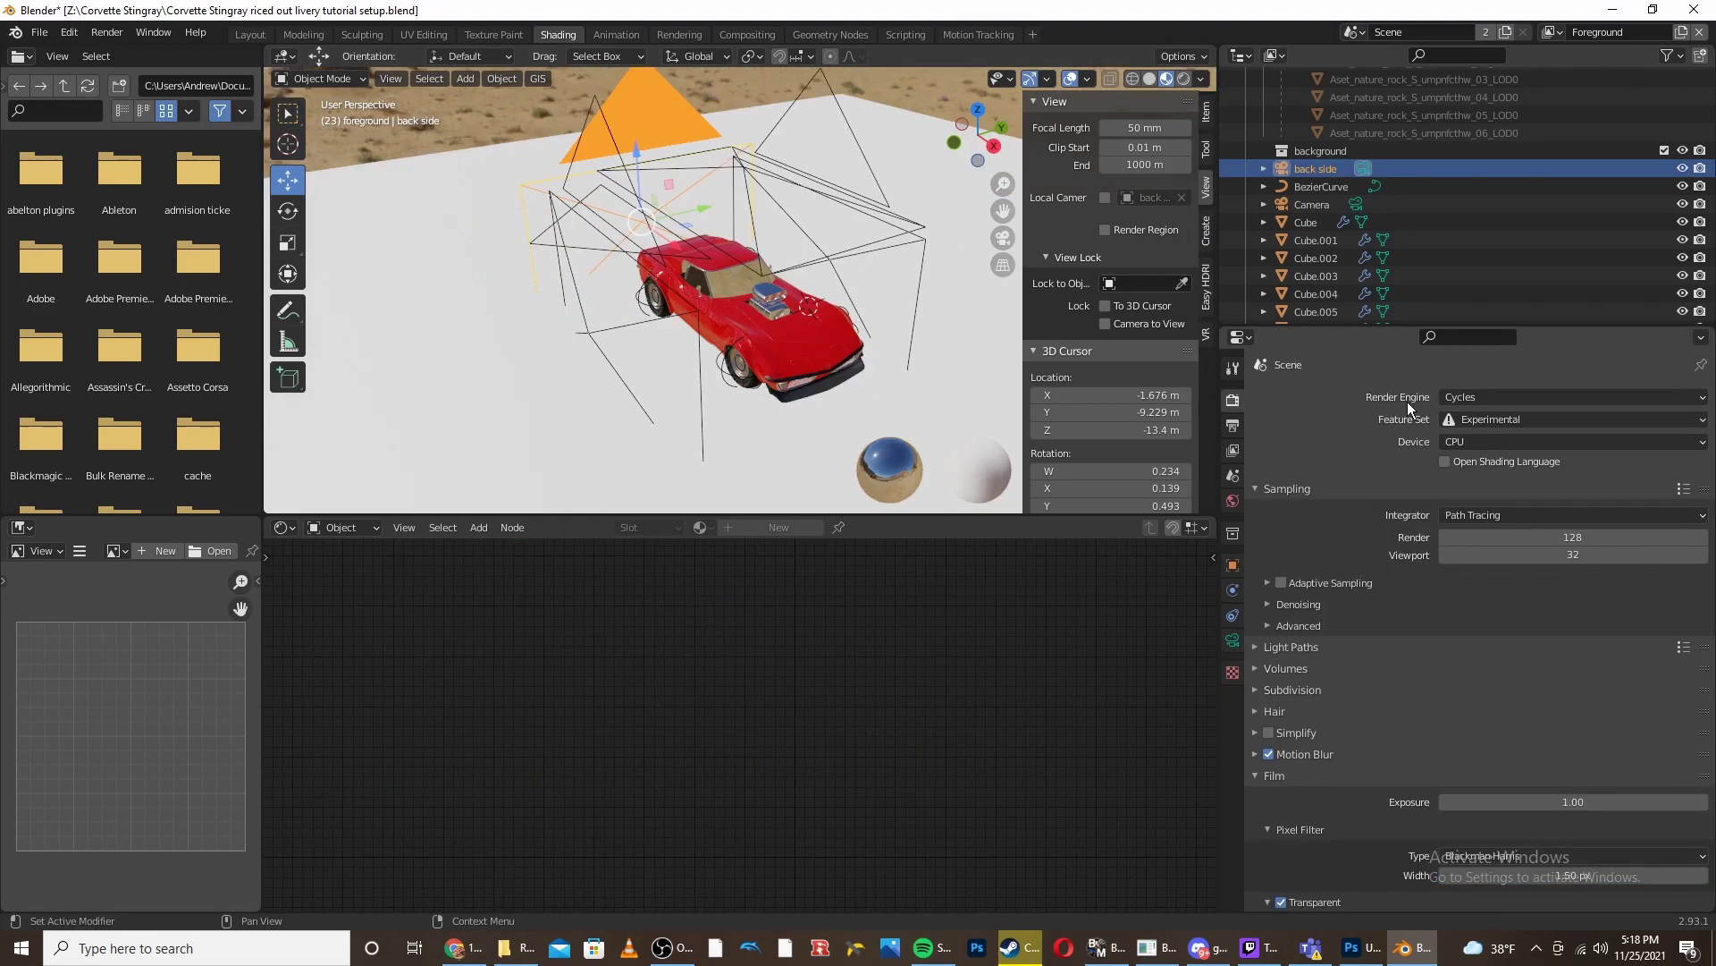
left_click(1233, 425)
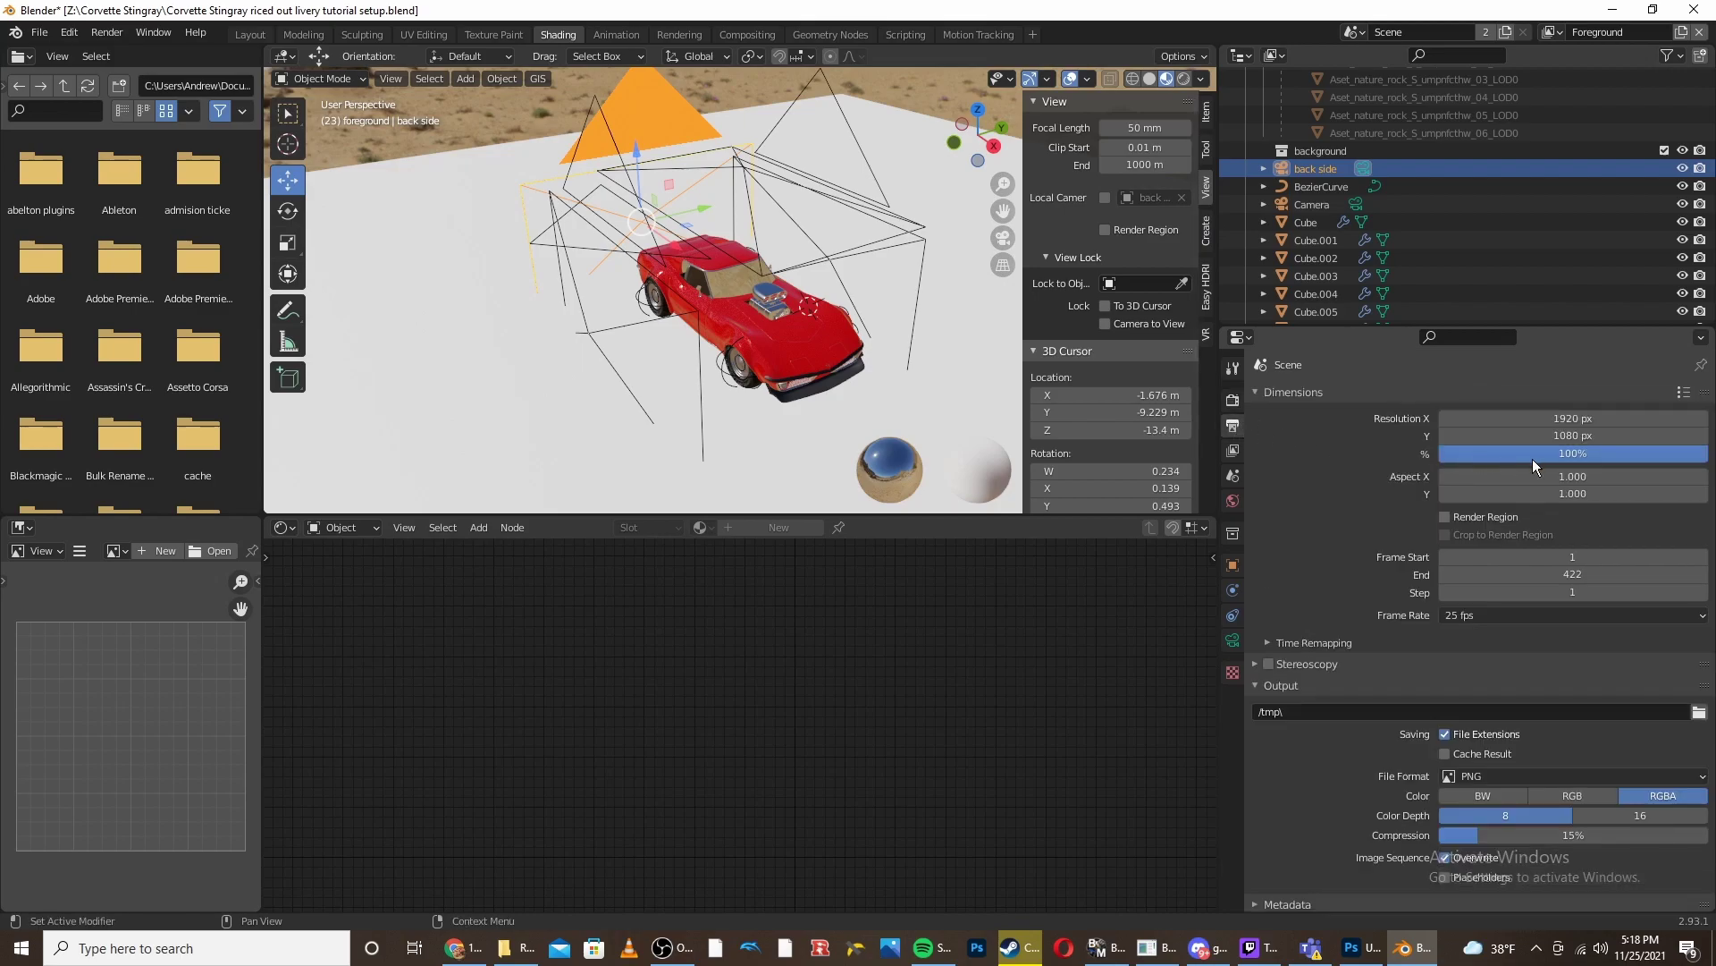
left_click(1233, 402)
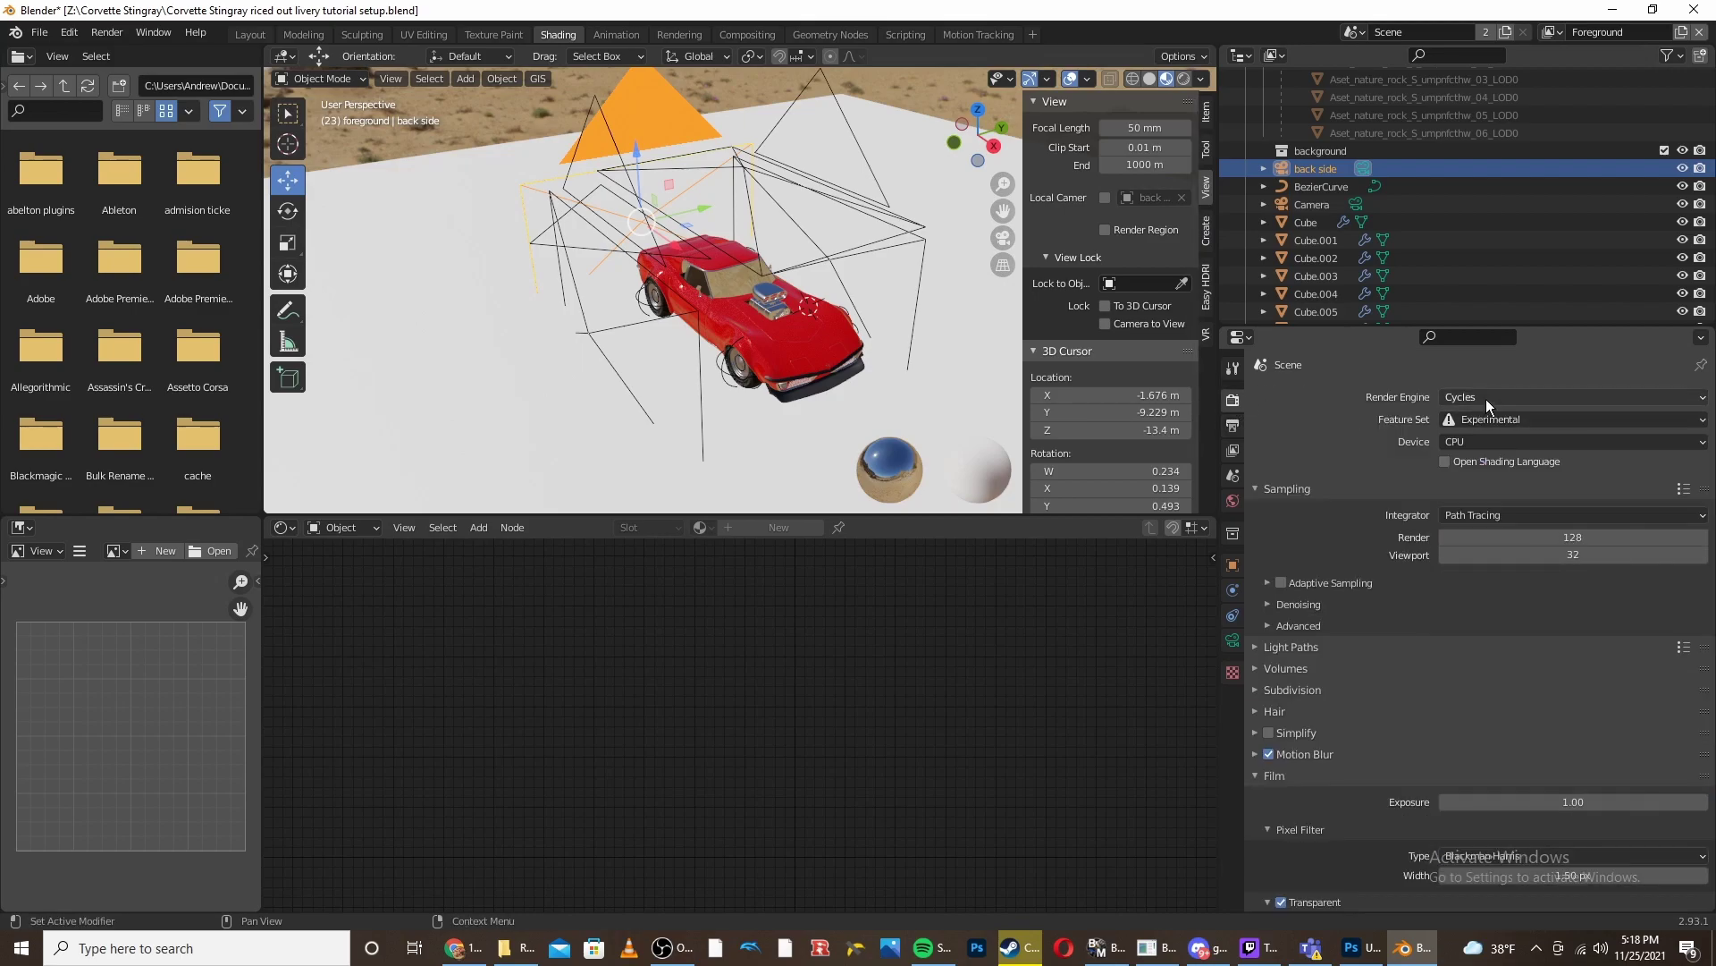
left_click(1233, 425)
left_click_drag(1613, 466, 1506, 453)
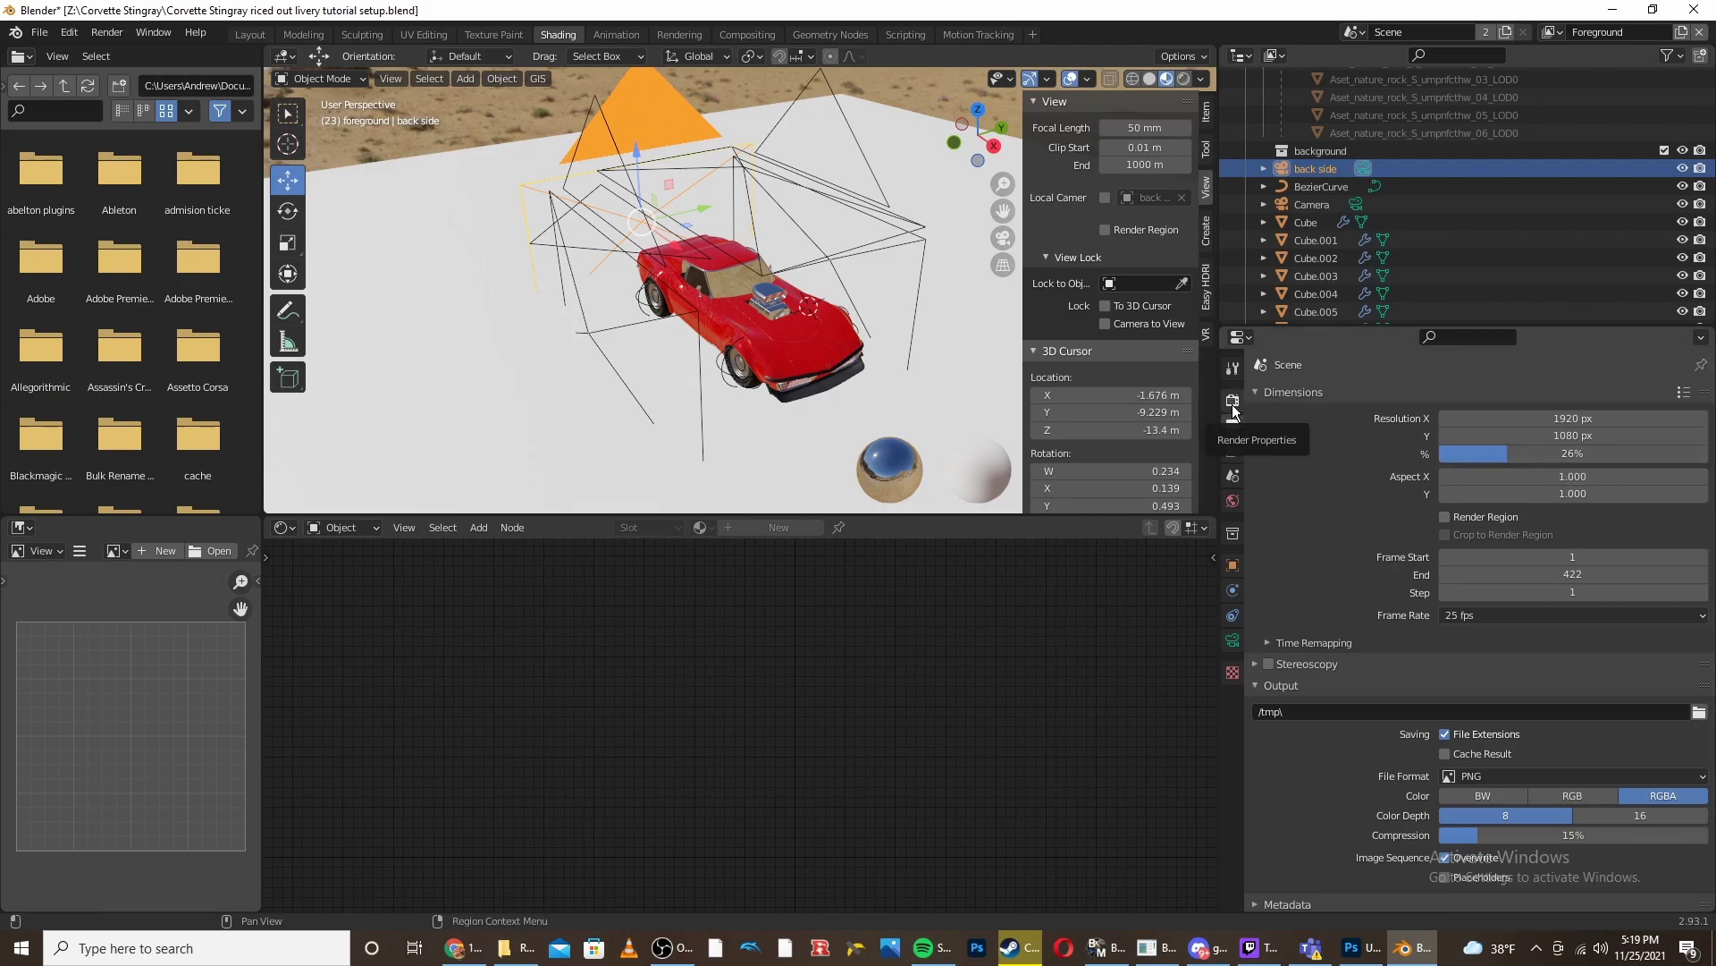
- Render a still image from the back side camera
left_click(100, 36)
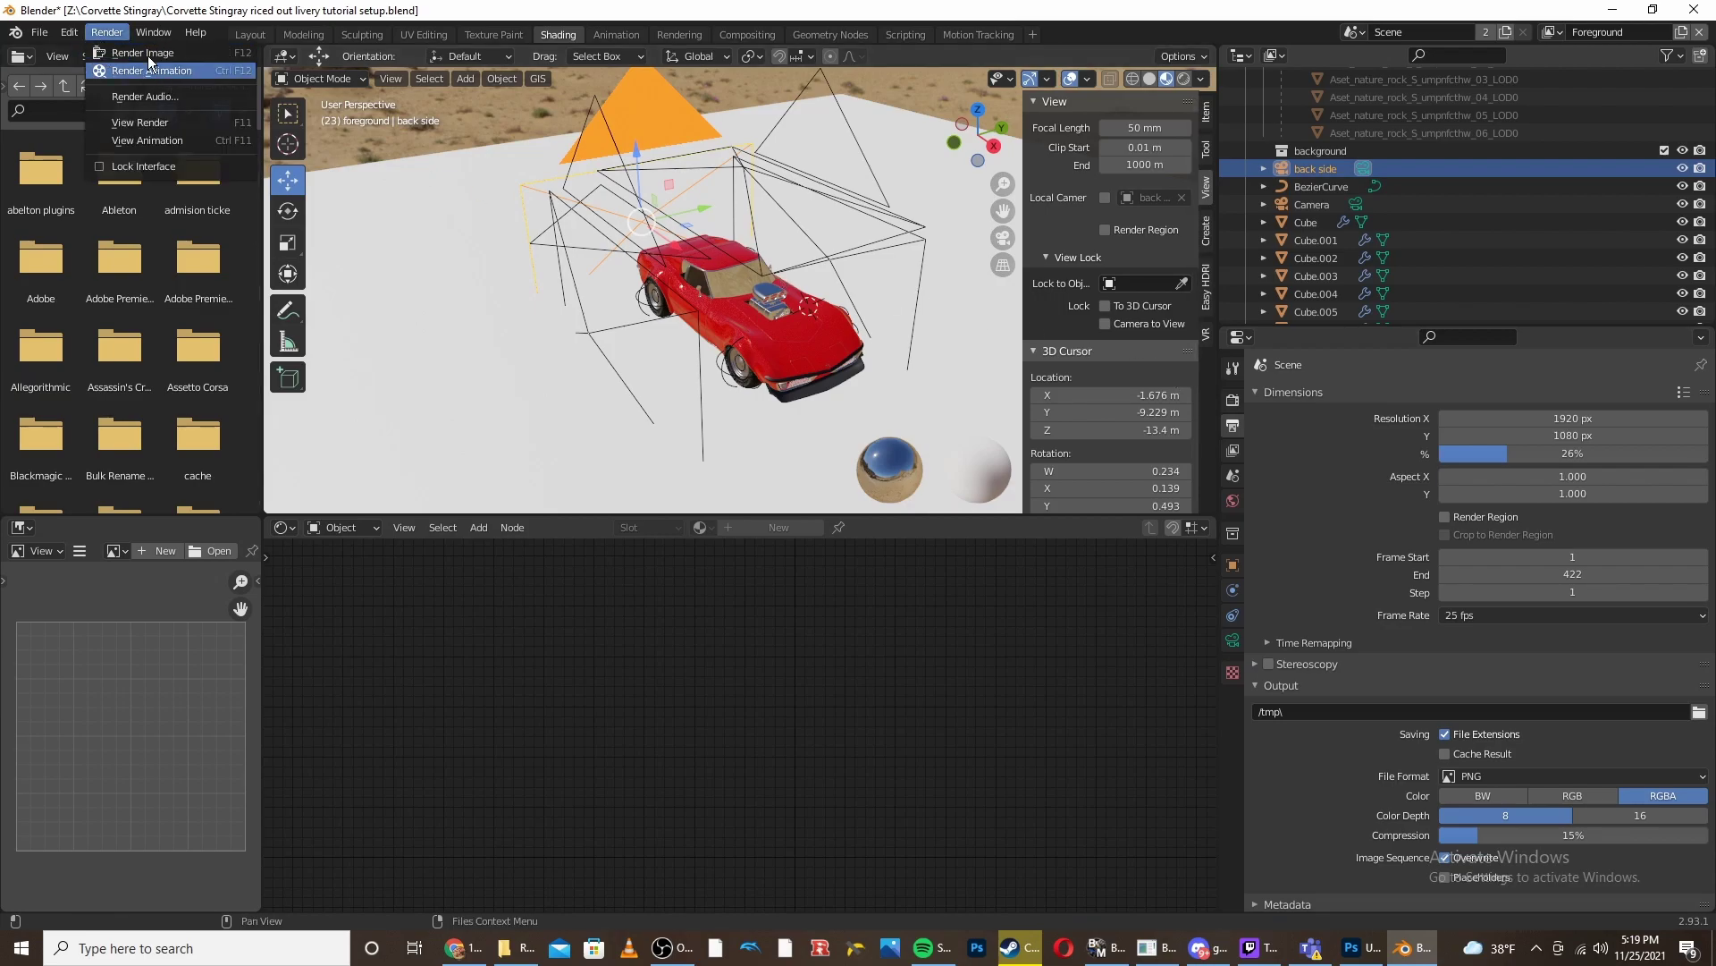
left_click(132, 53)
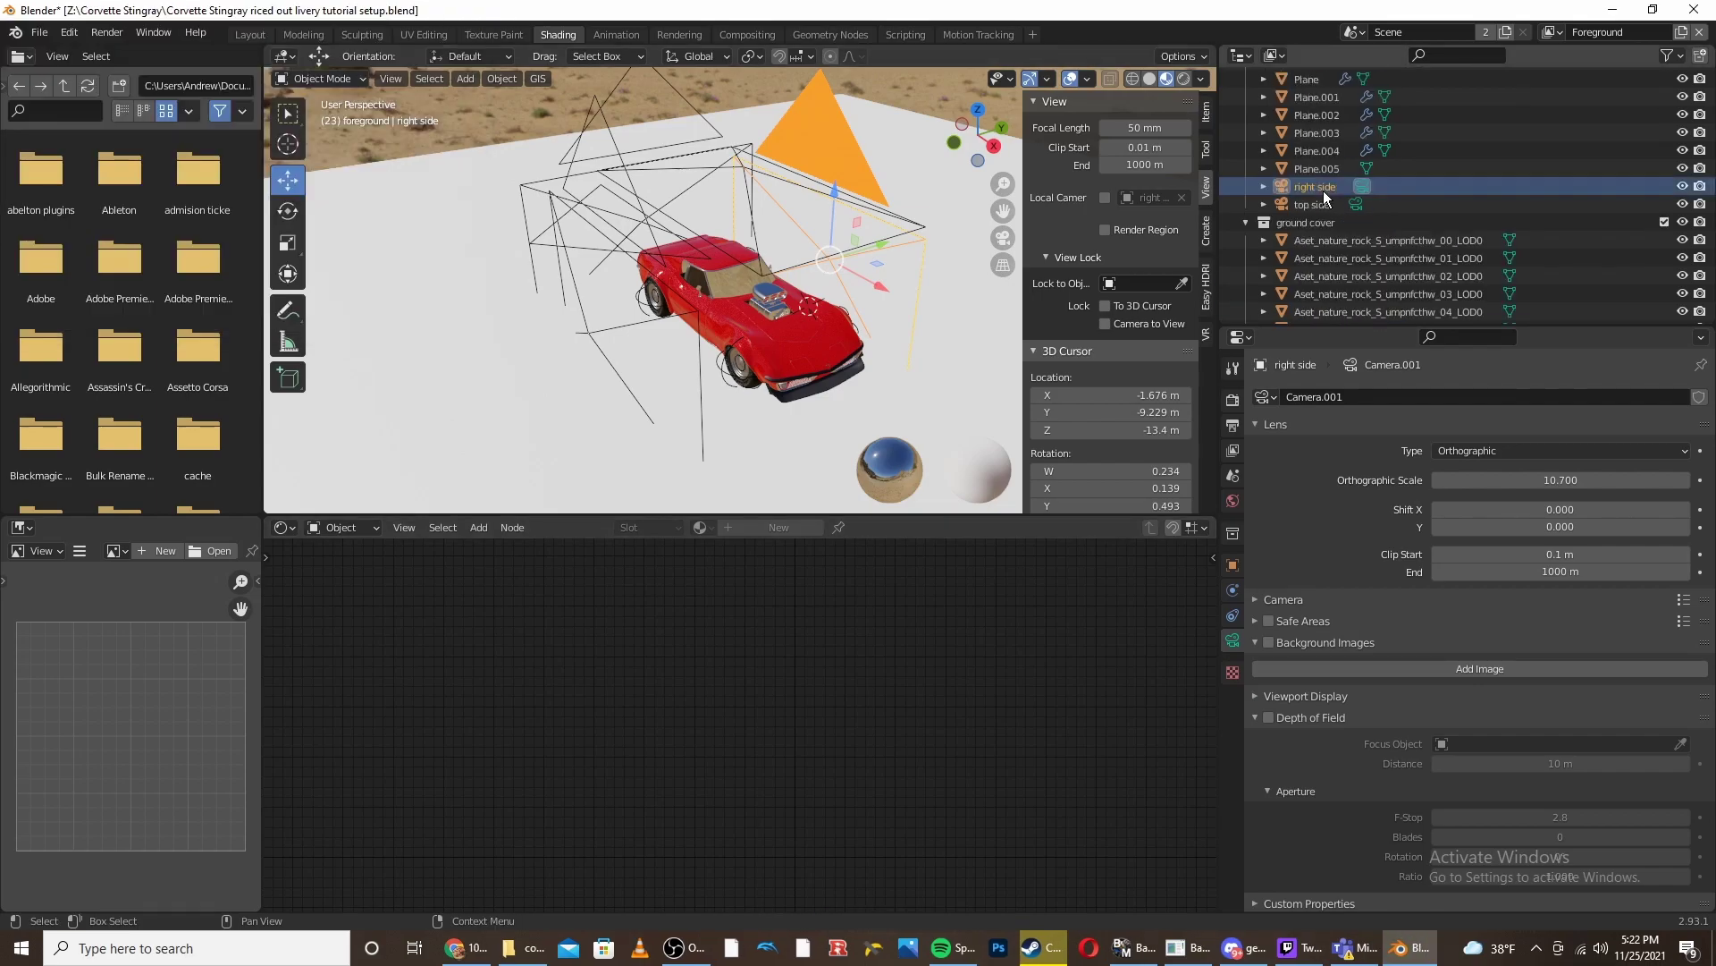
scroll(1466, 196, "down", 2)
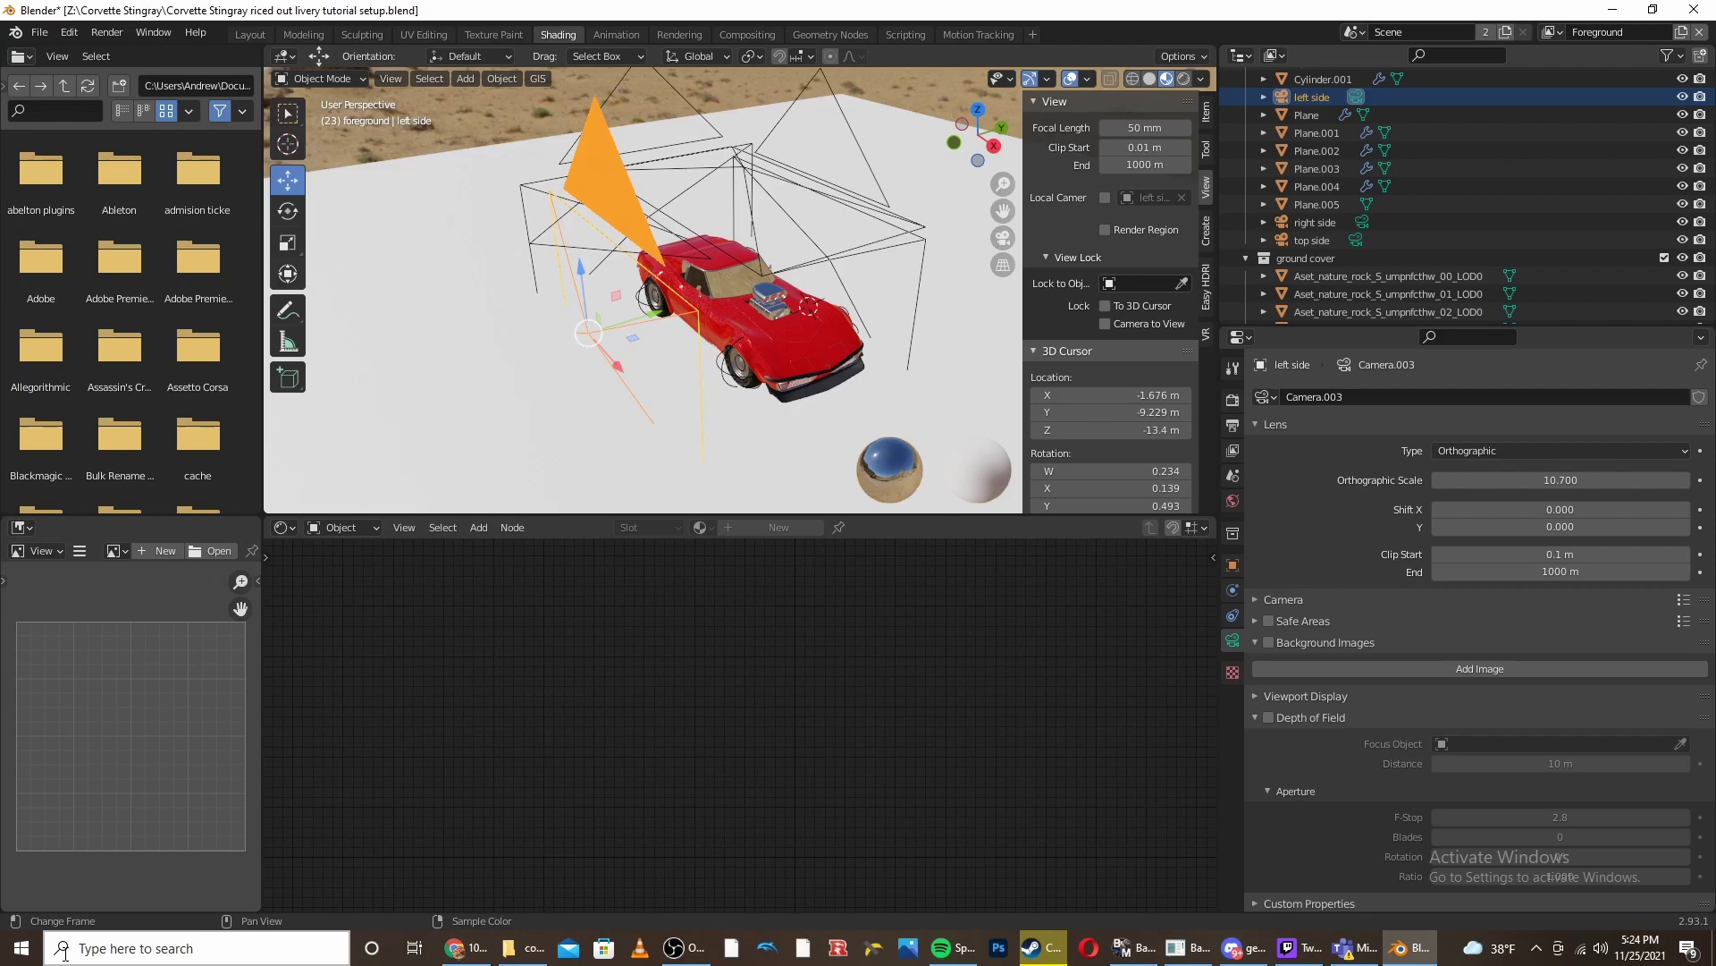
- Launch Adobe Photoshop 2021 and open the settings for a new document
left_click(21, 947)
scroll(116, 689, "down", 1)
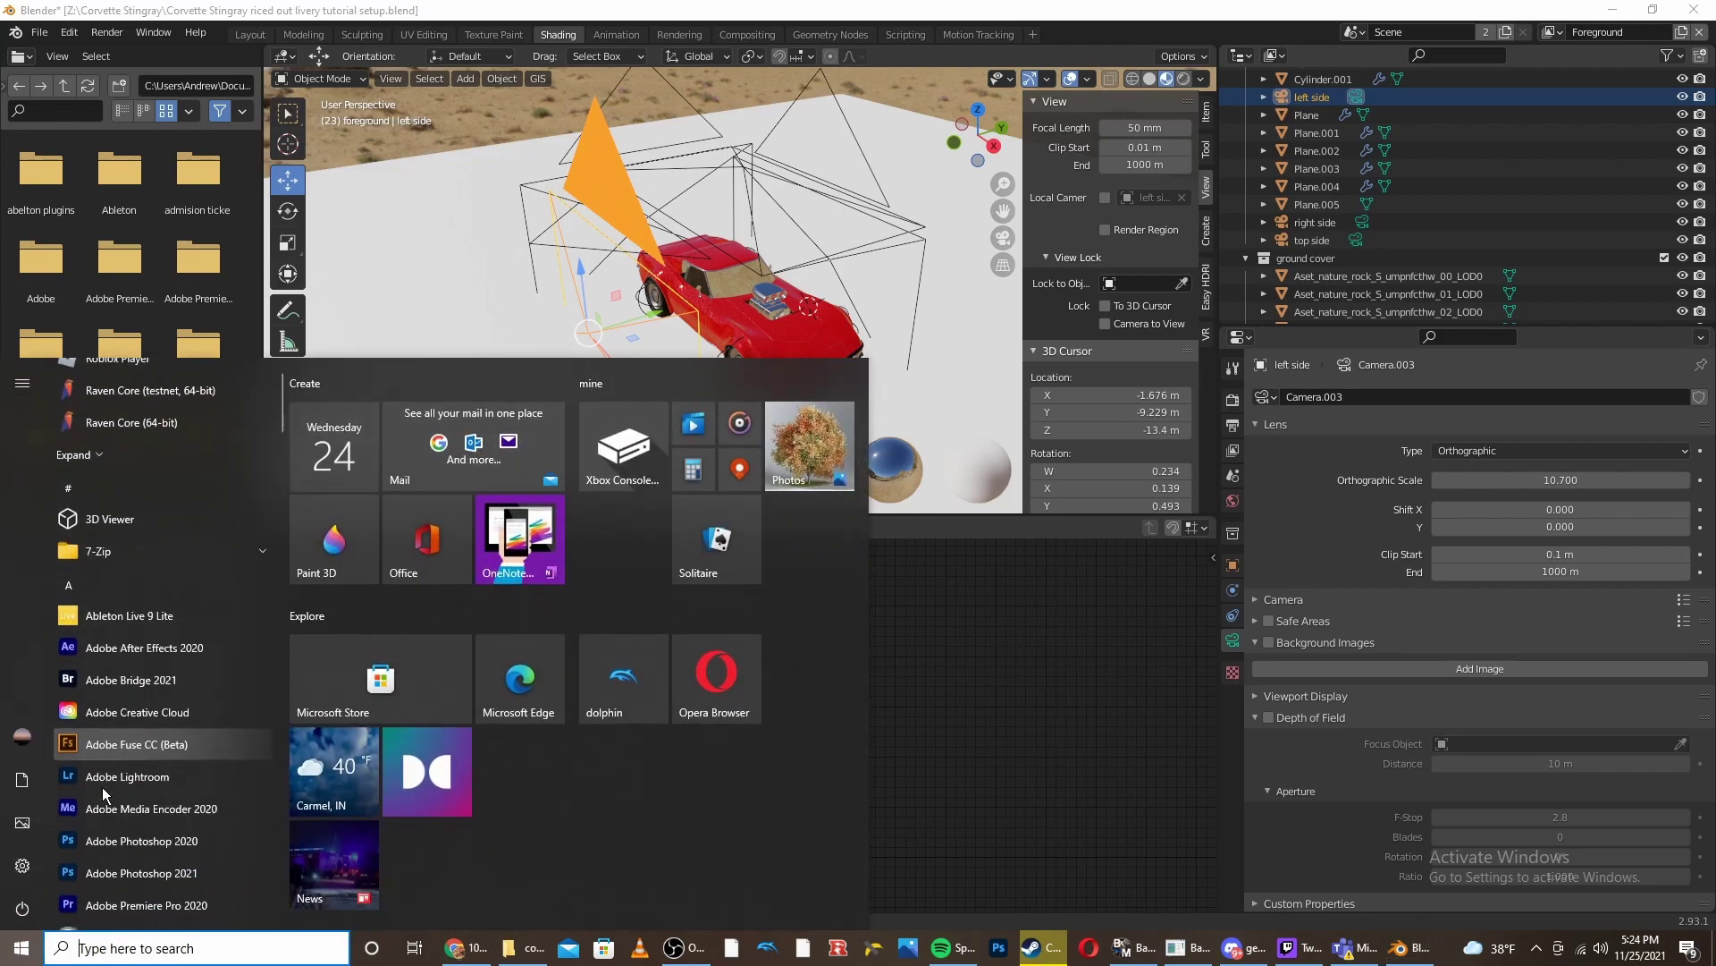
left_click(136, 871)
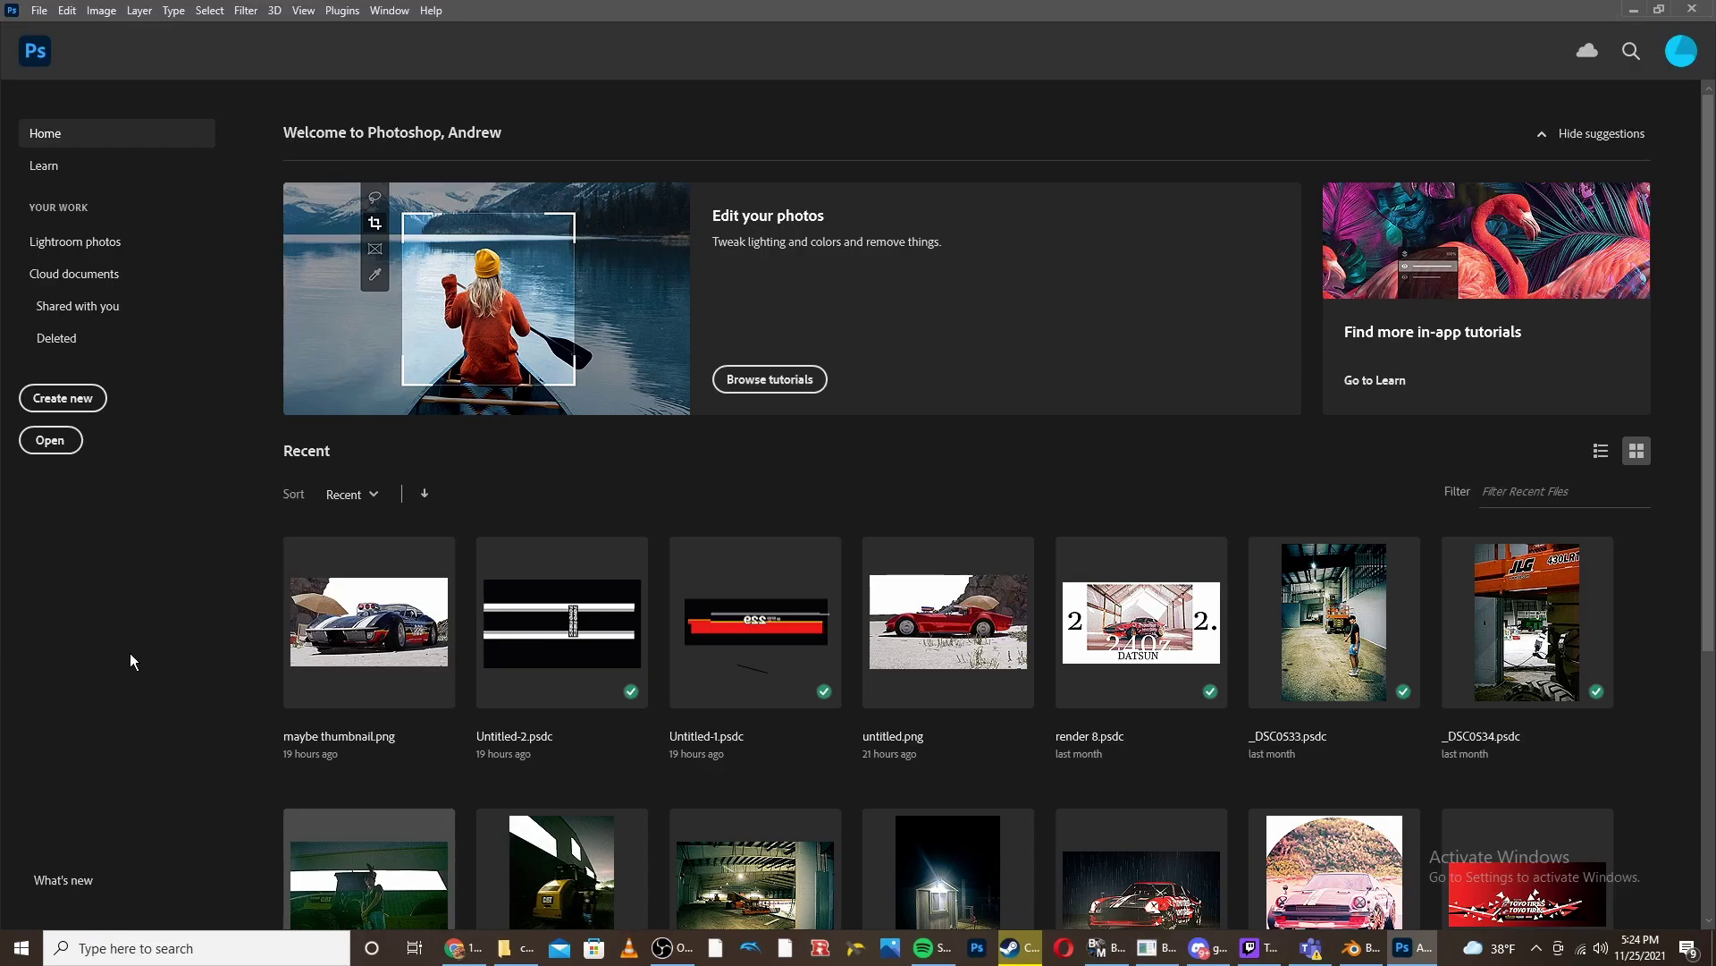
left_click(72, 396)
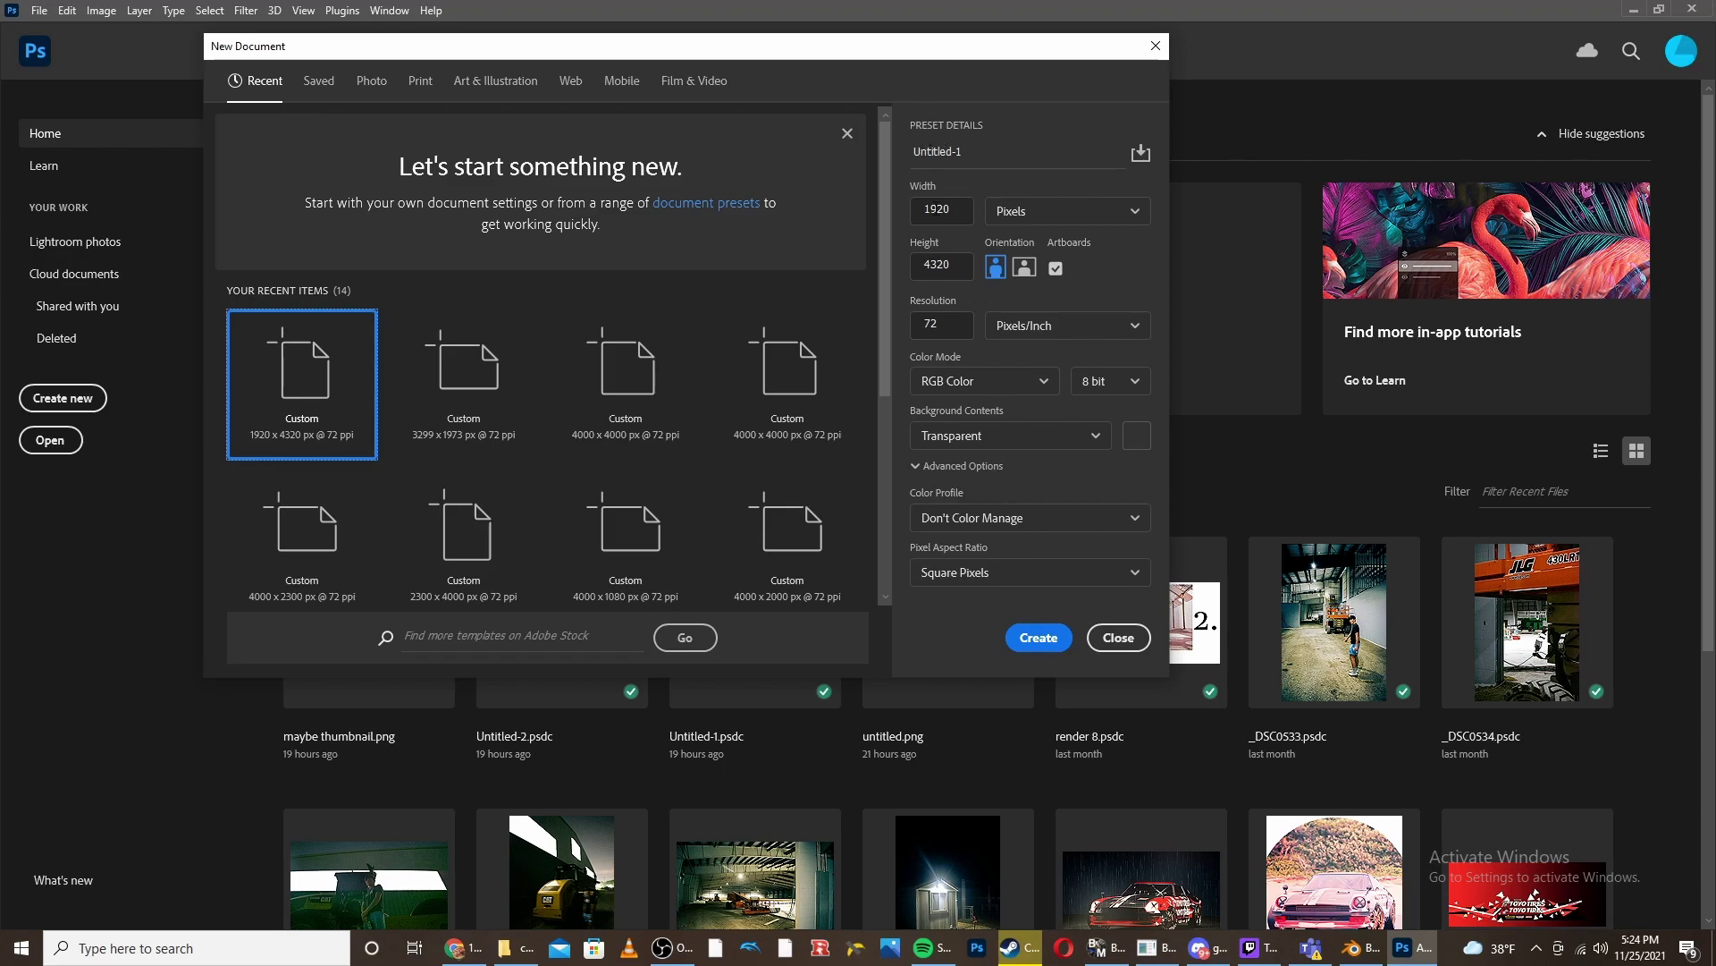
- Compare Blender's output resolution with the new document's dimensions in Photoshop, ending back in Blender
left_click(1361, 947)
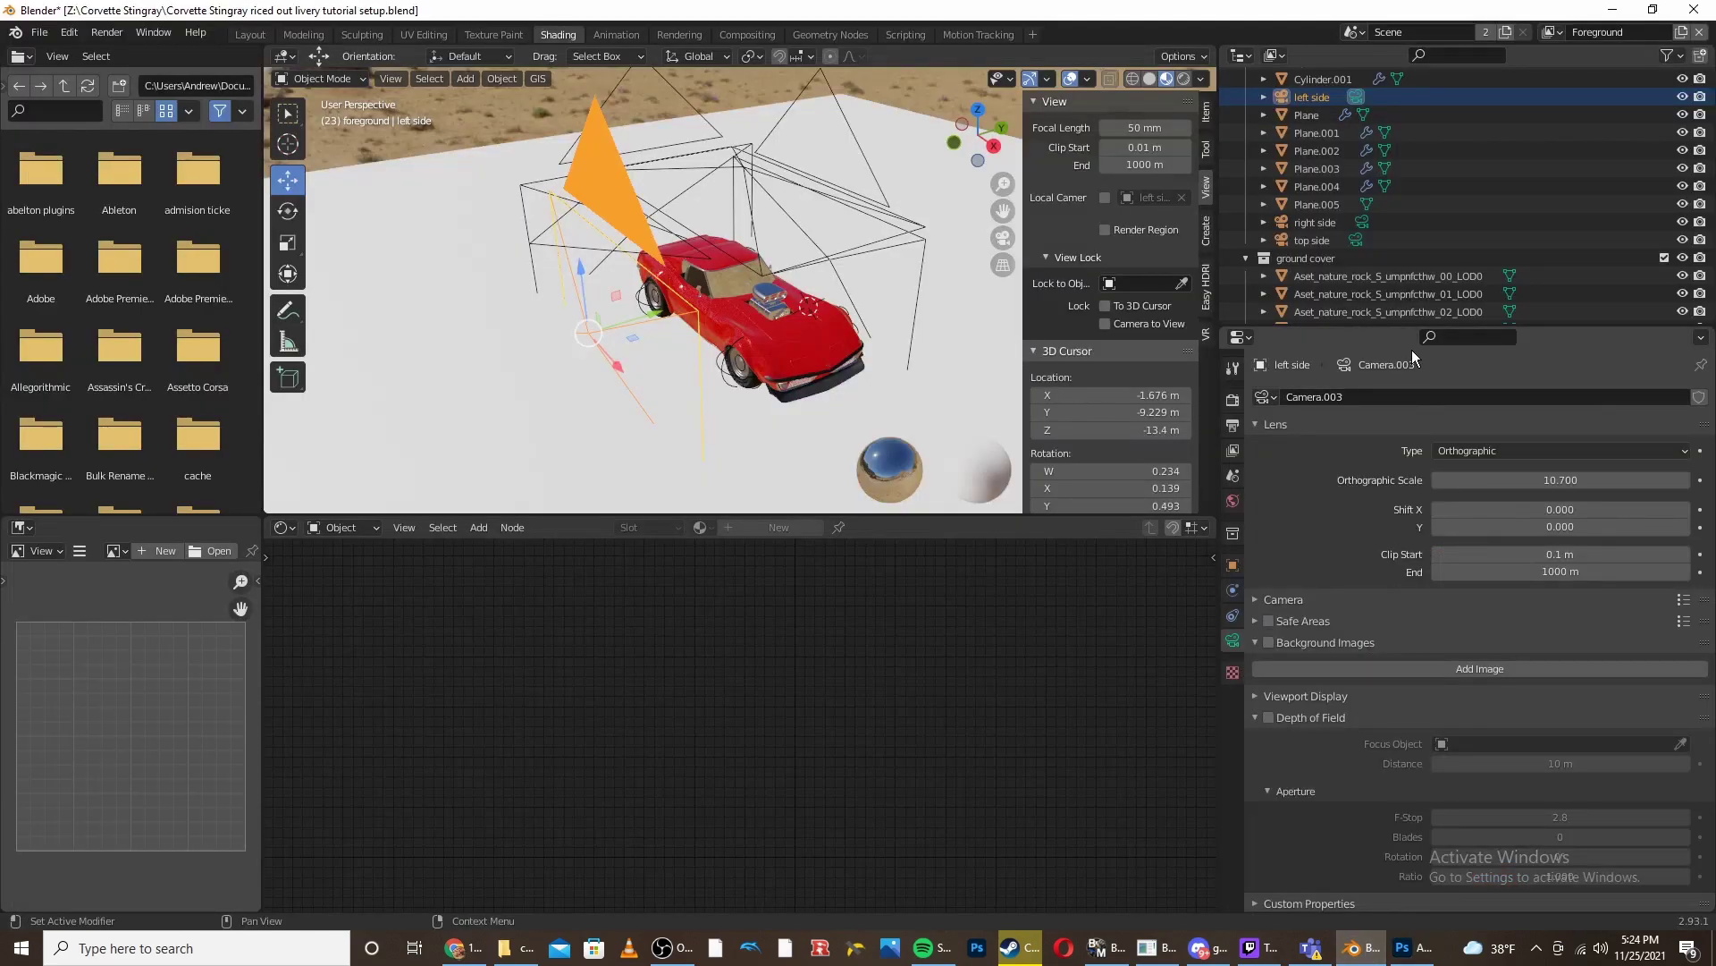
left_click(1233, 400)
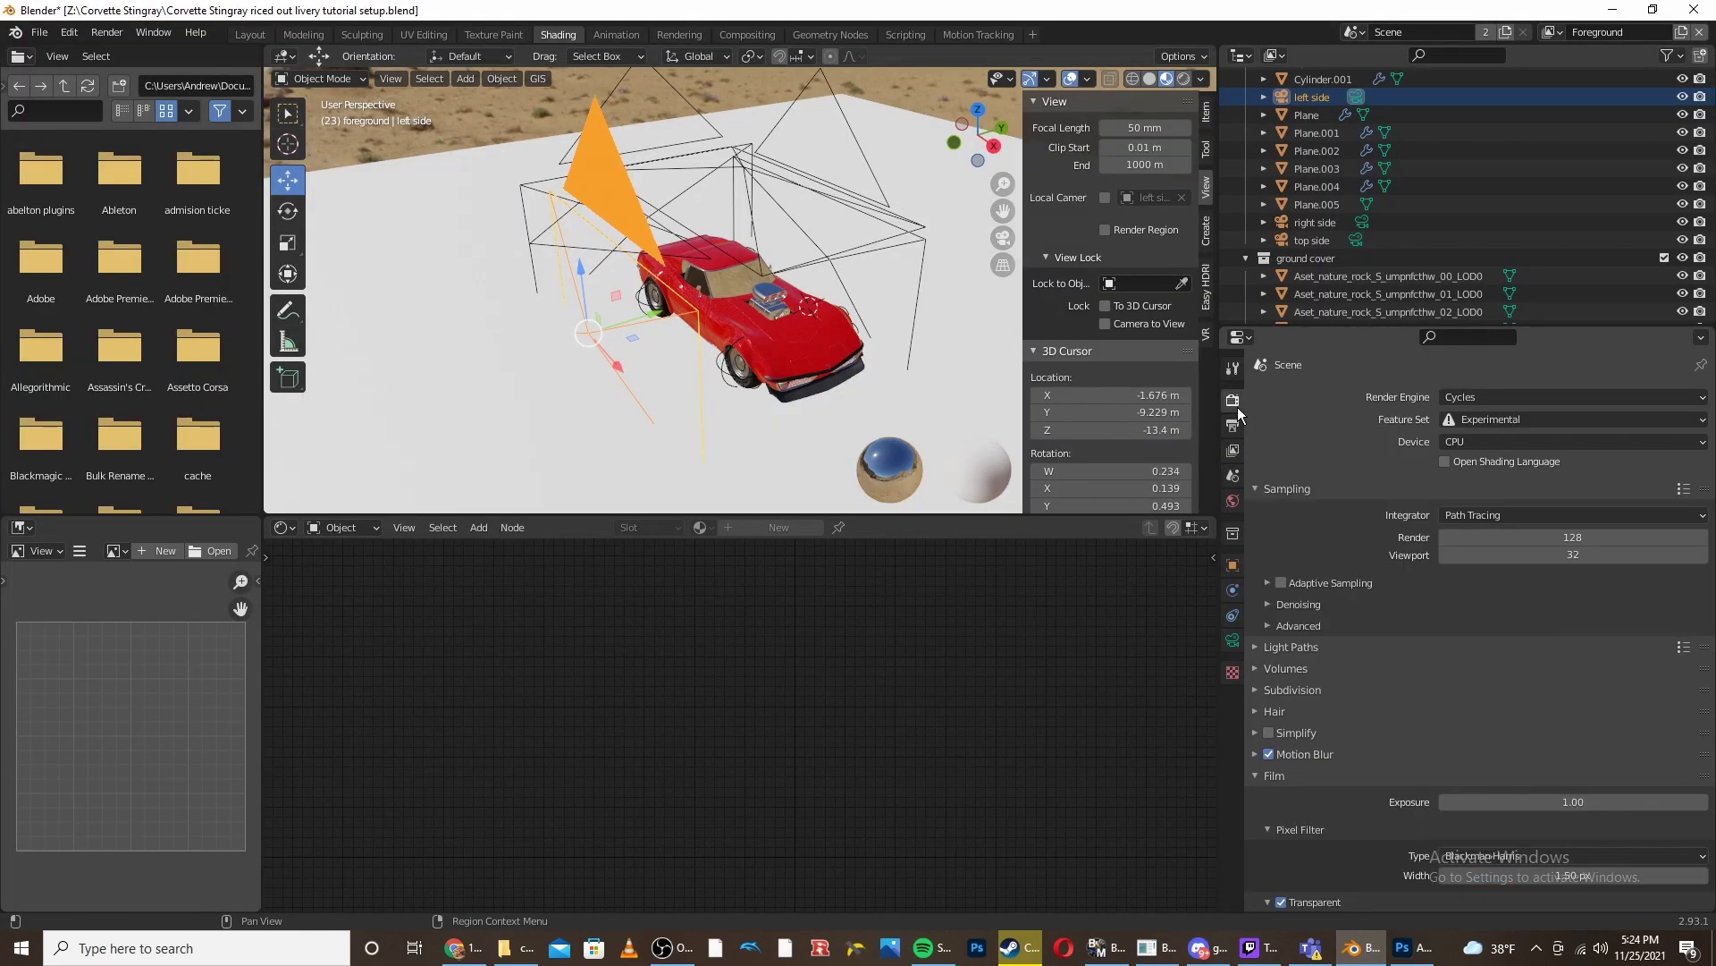
left_click(1235, 426)
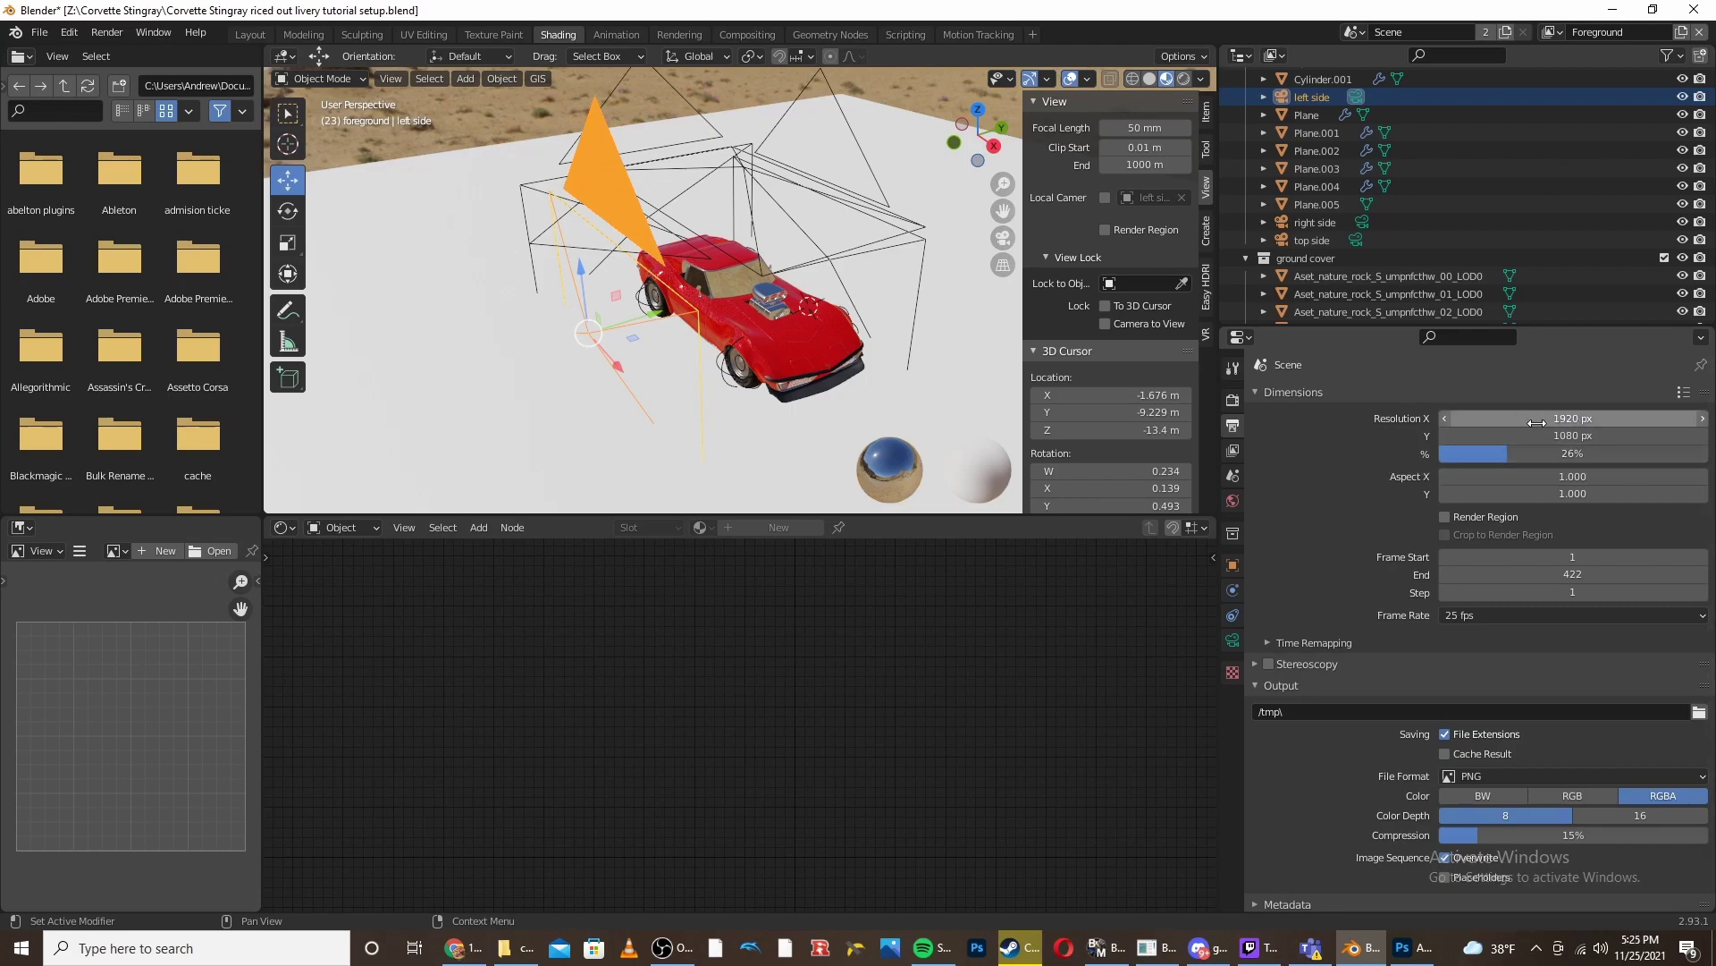
left_click(1410, 948)
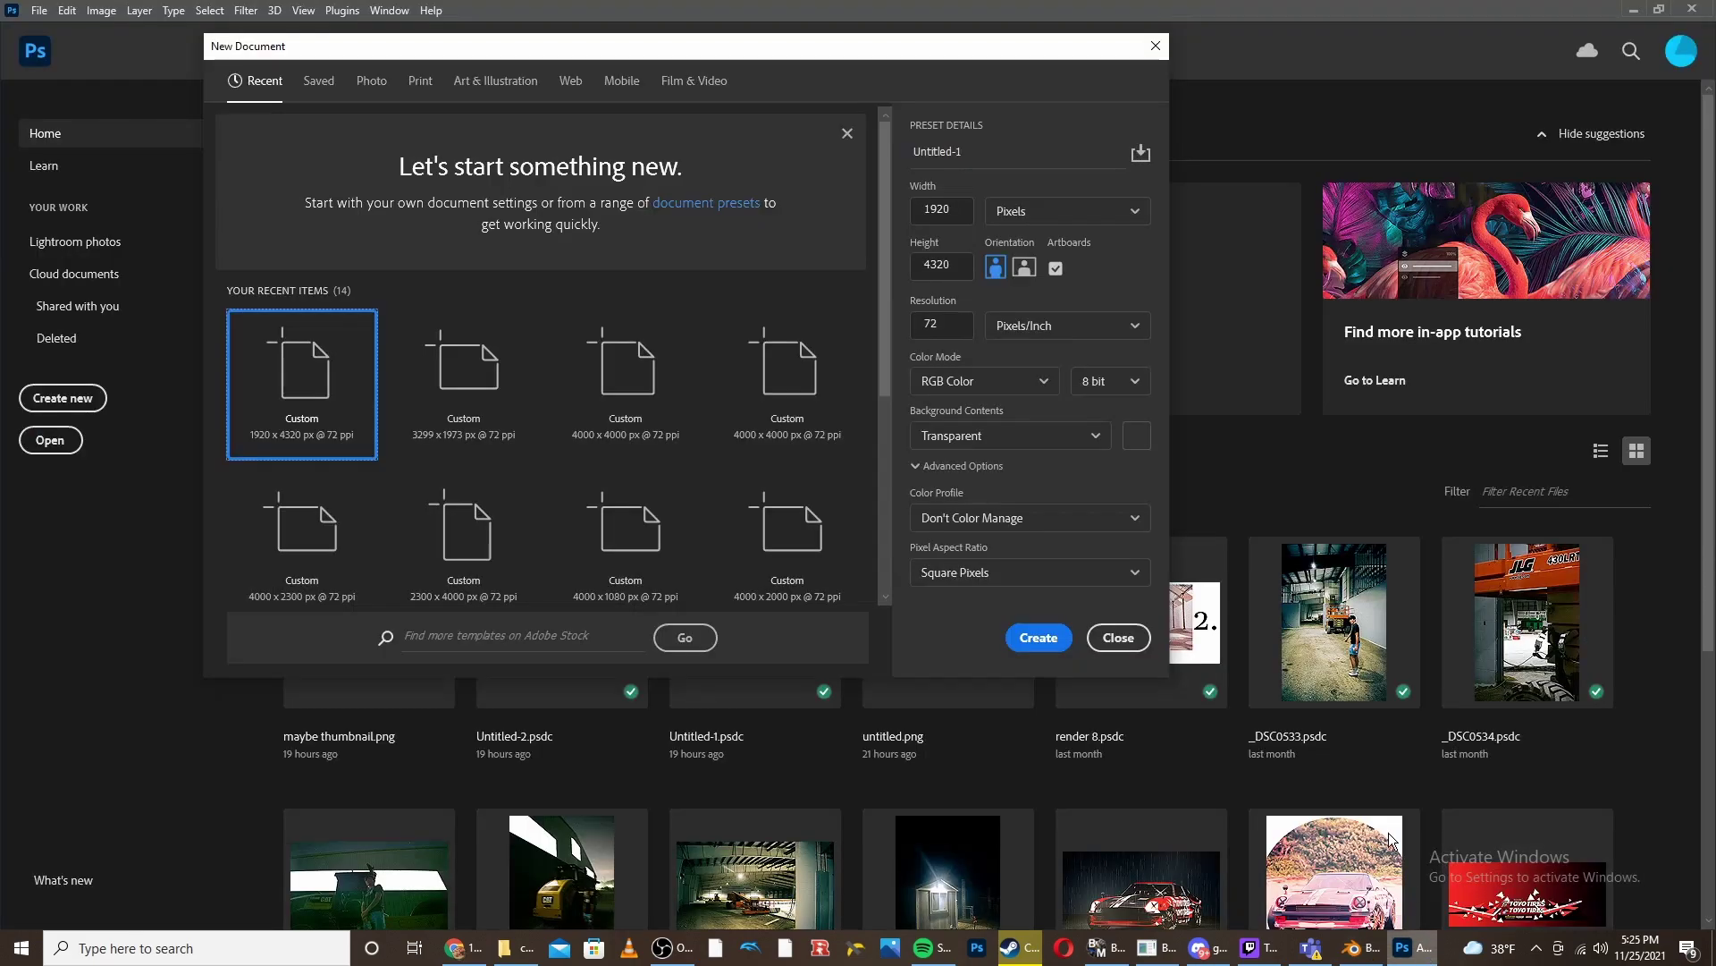
left_click(1352, 943)
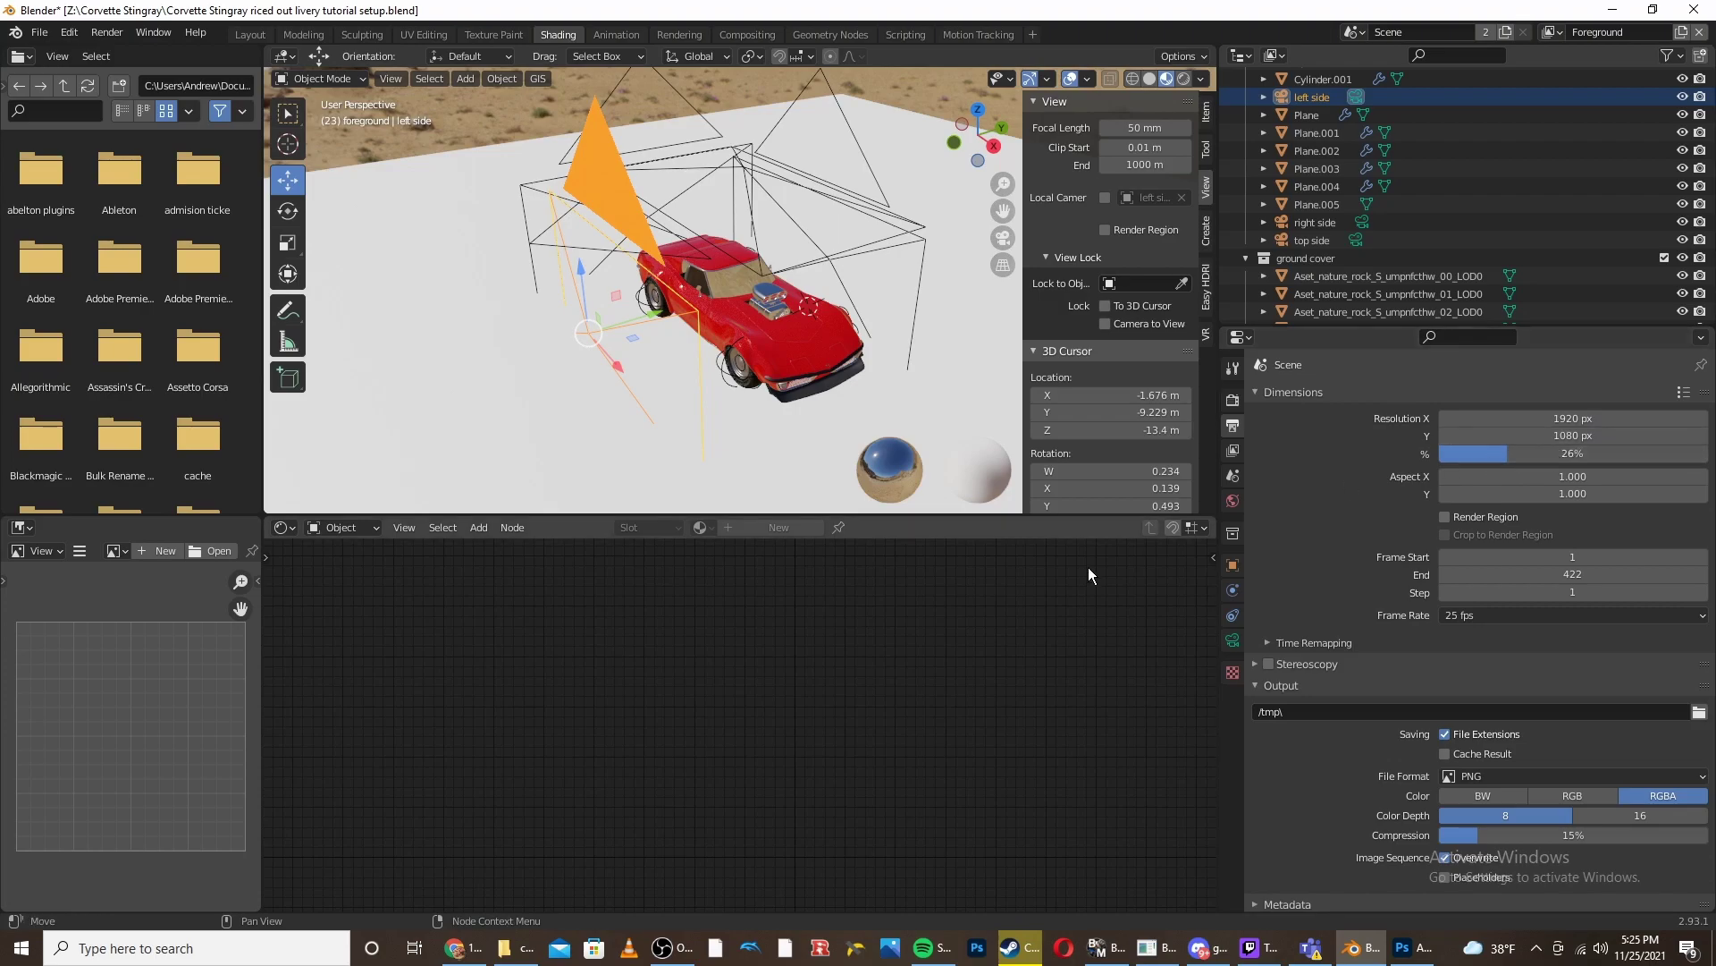
middle_click_drag(787, 307, 878, 261)
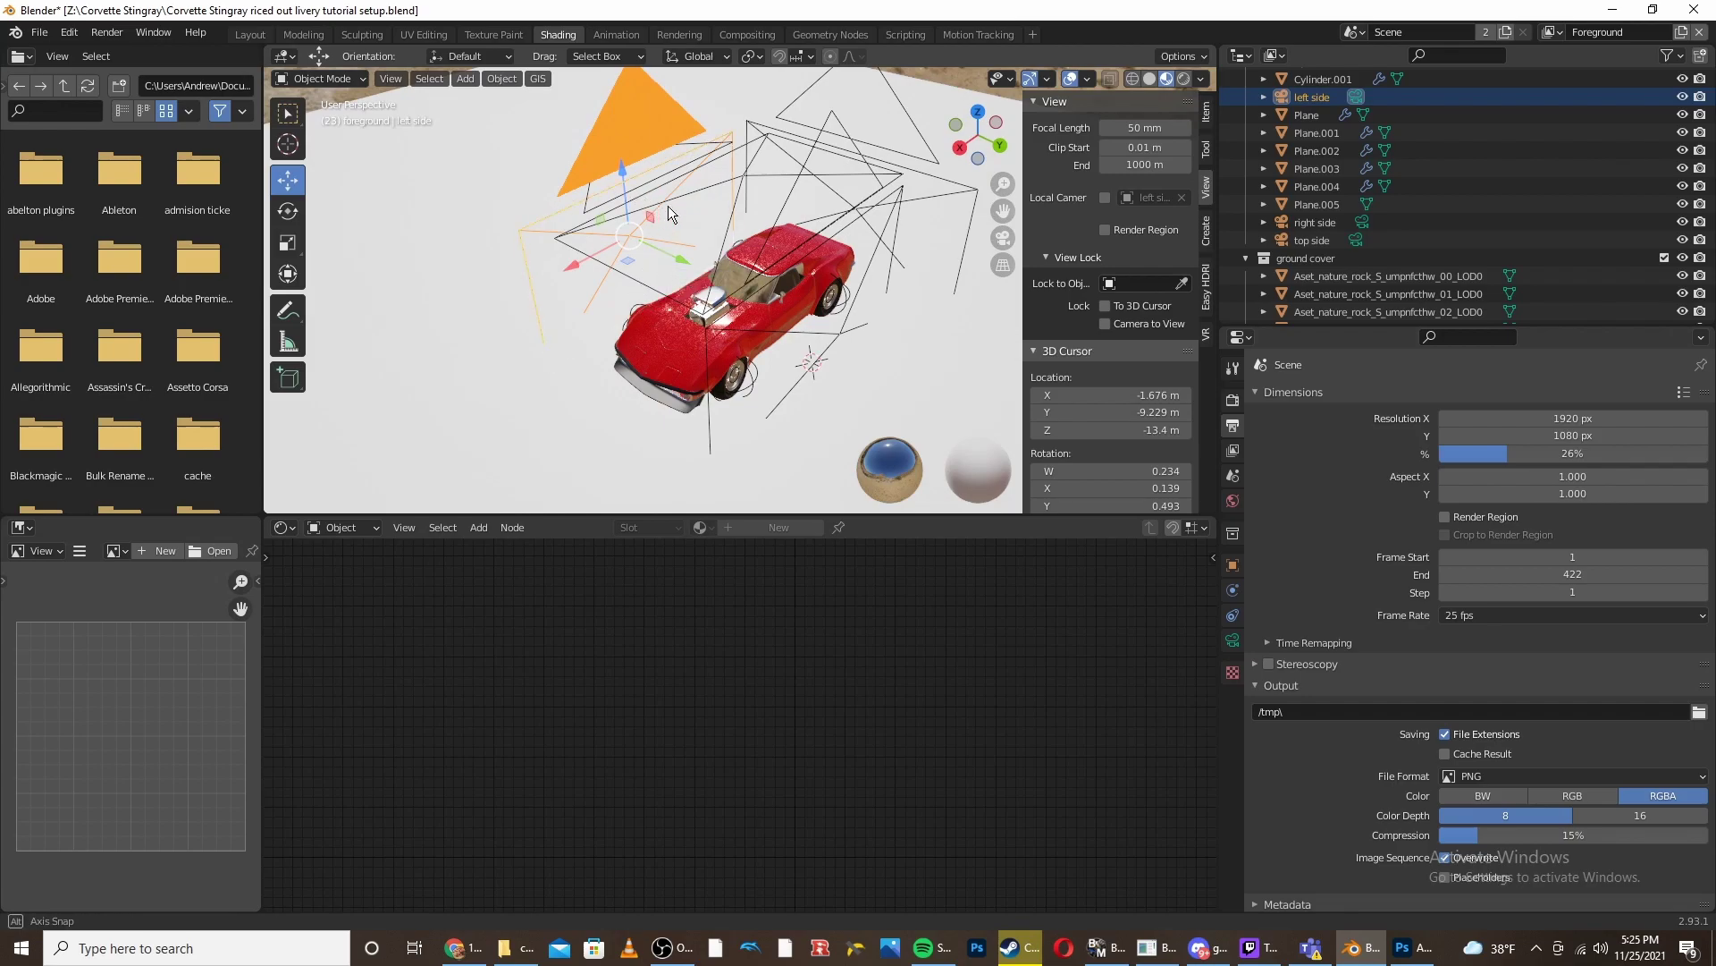
middle_click_drag(662, 213, 751, 210)
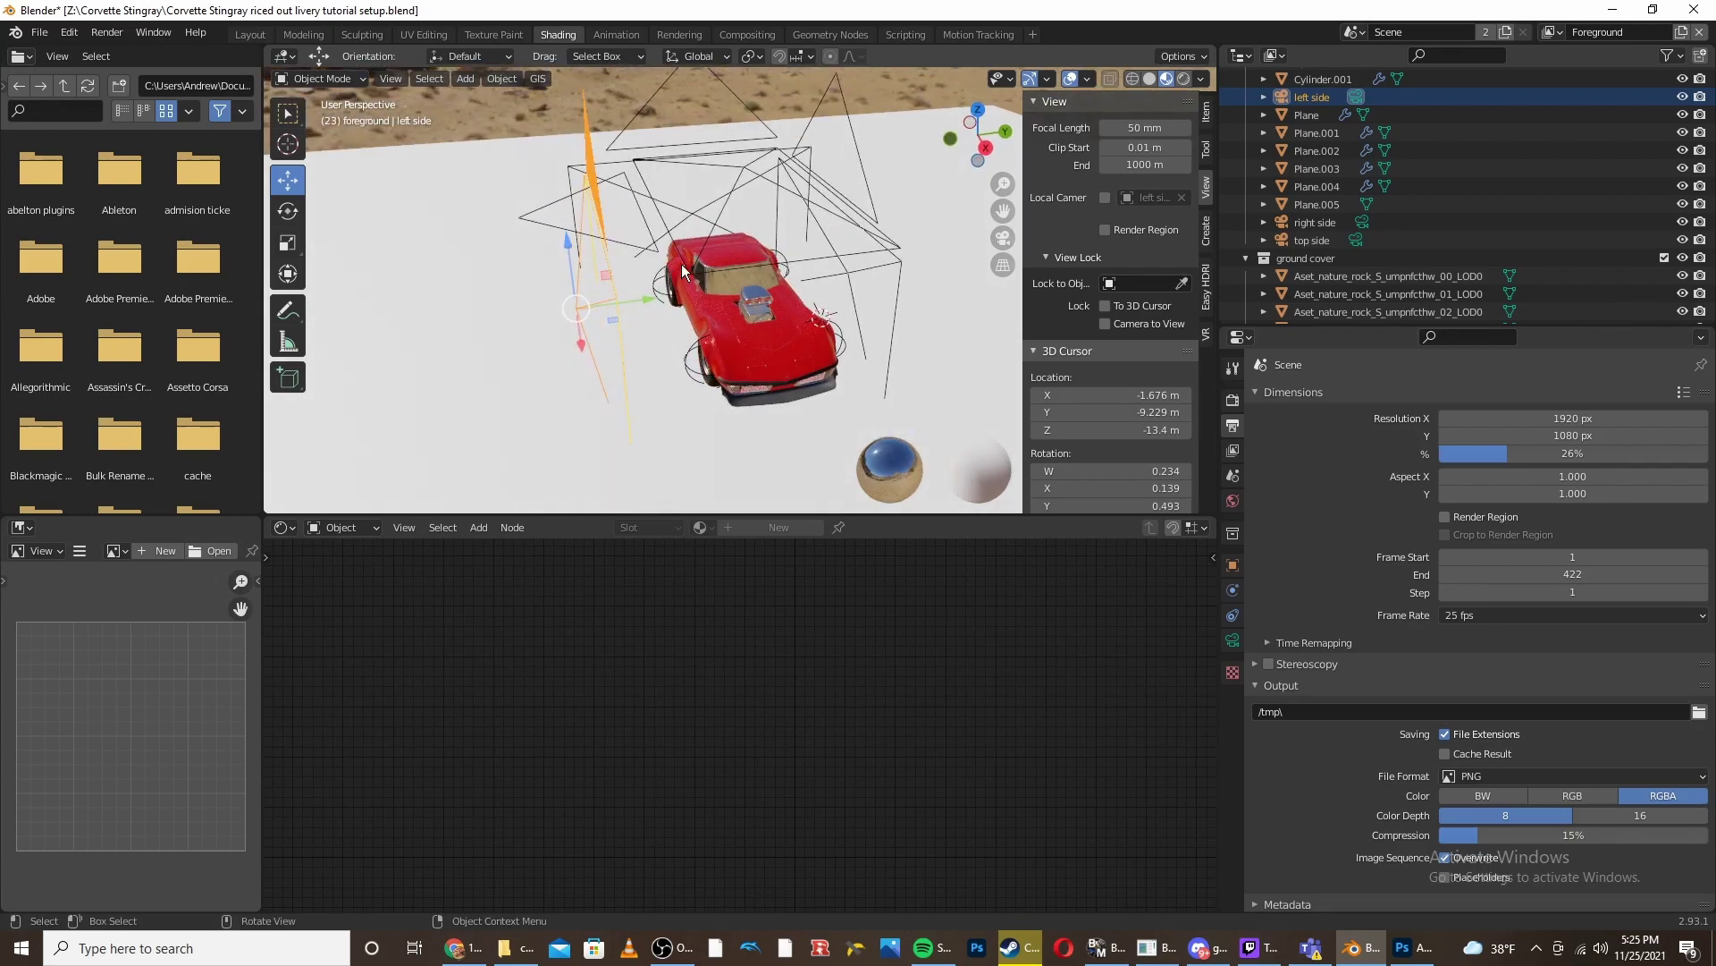
- Check the 1080x4 calculation in the browser, and create a transparent 1920 x 4320 px Photoshop document at 72 pixels/inch
scroll(764, 358, "down", 2)
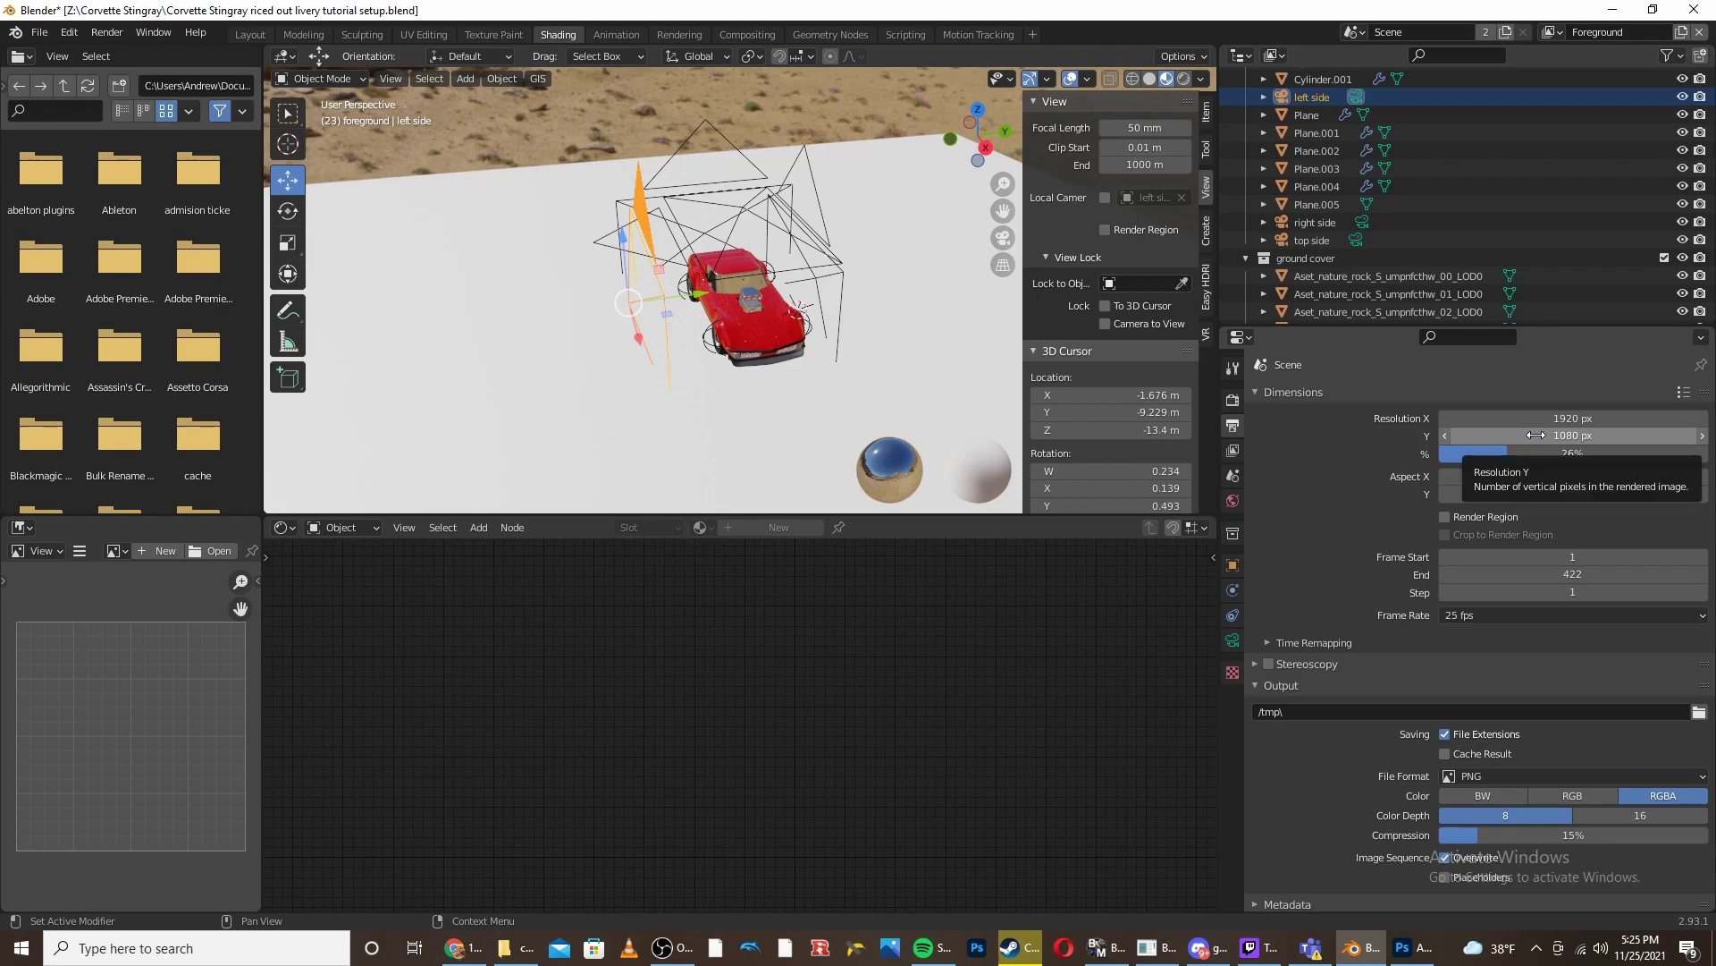
left_click(461, 946)
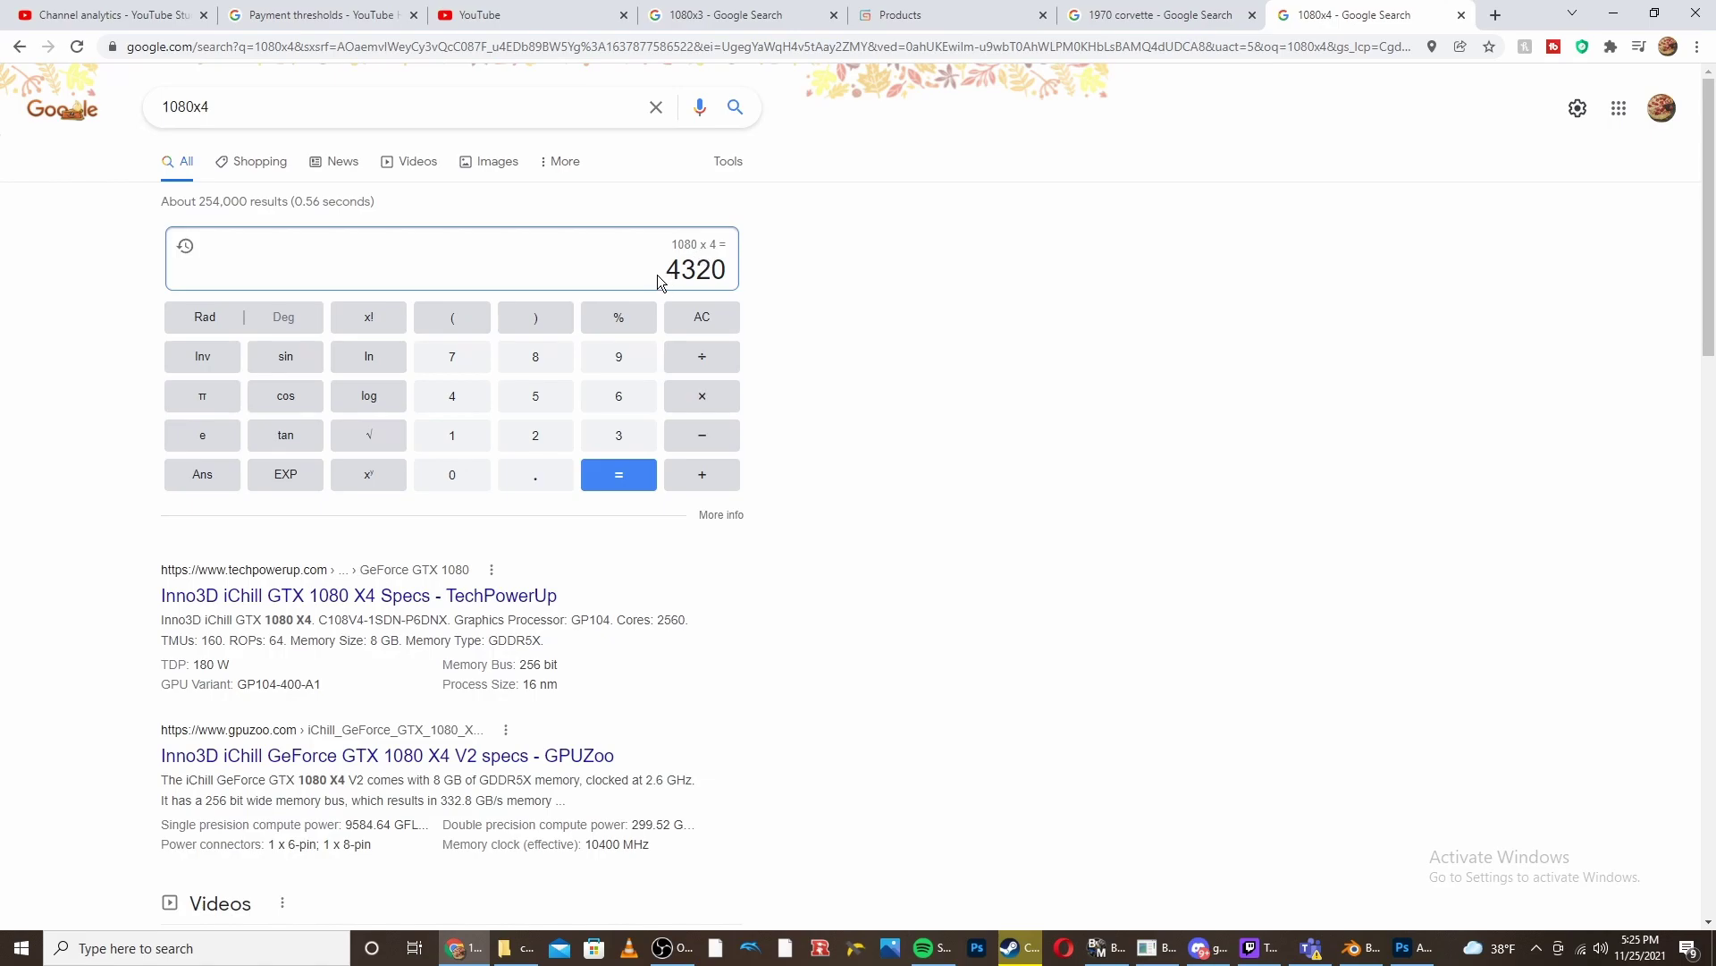
left_click(1415, 950)
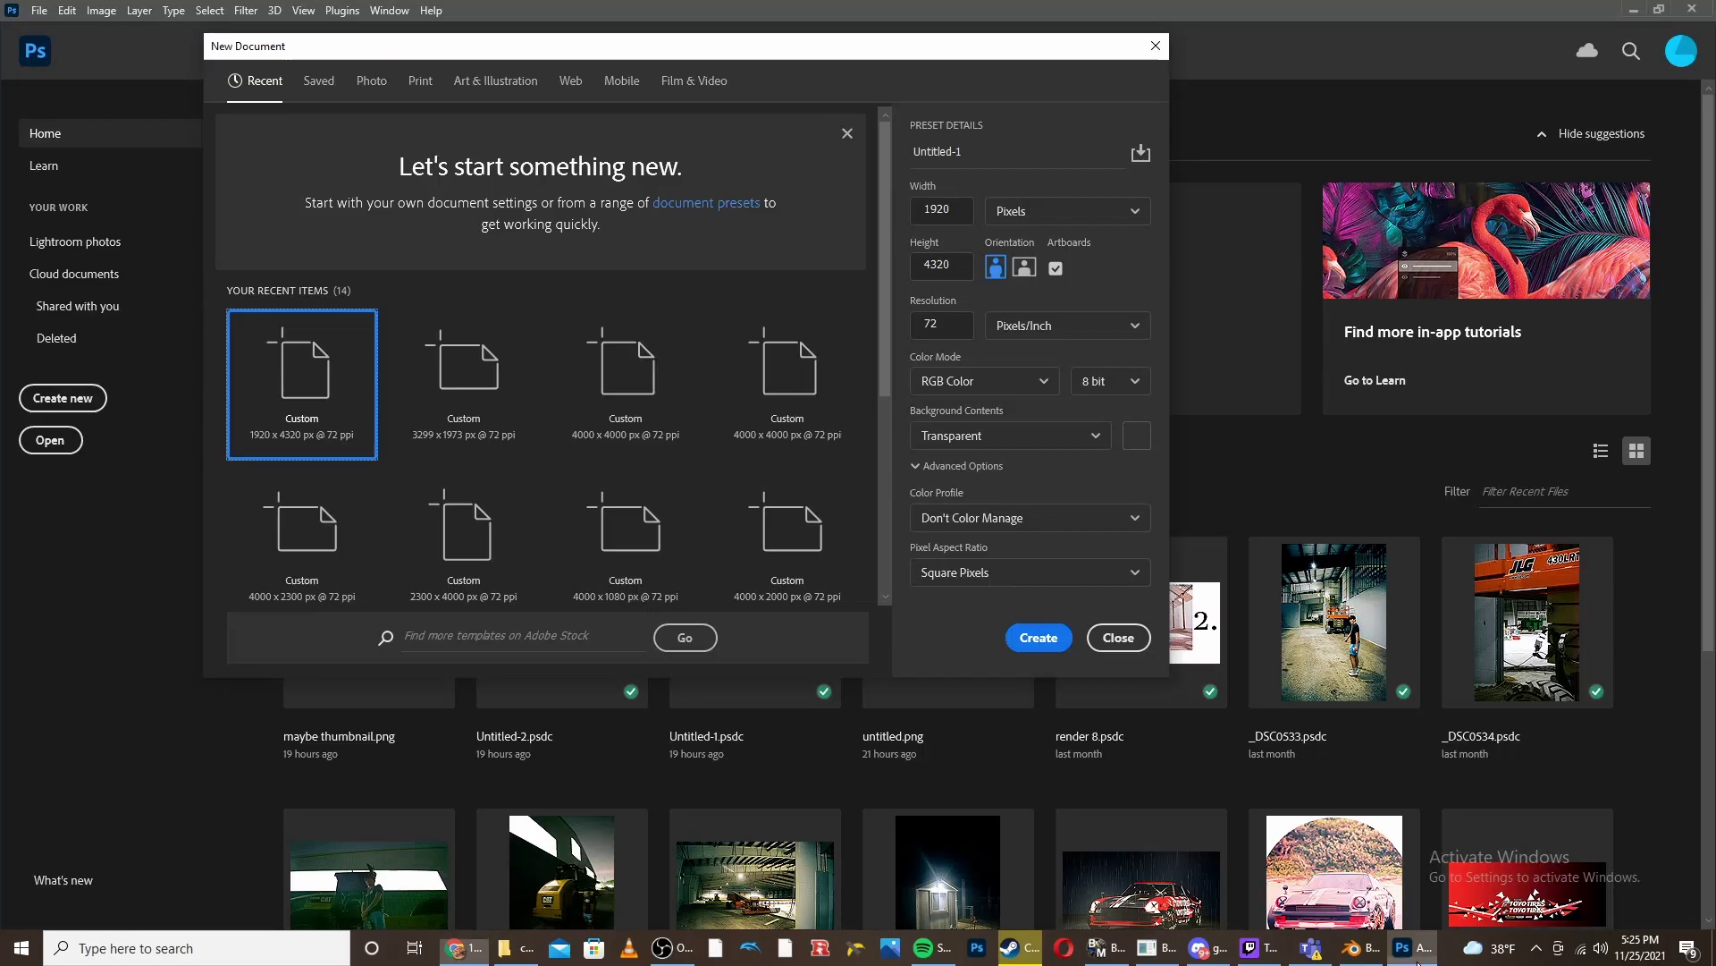
left_click(1039, 637)
- Place top original.png from the corvette livery tutorial folder, scaling it to about 388% to span the artboard's width along its upper edge
mouse_move(507, 947)
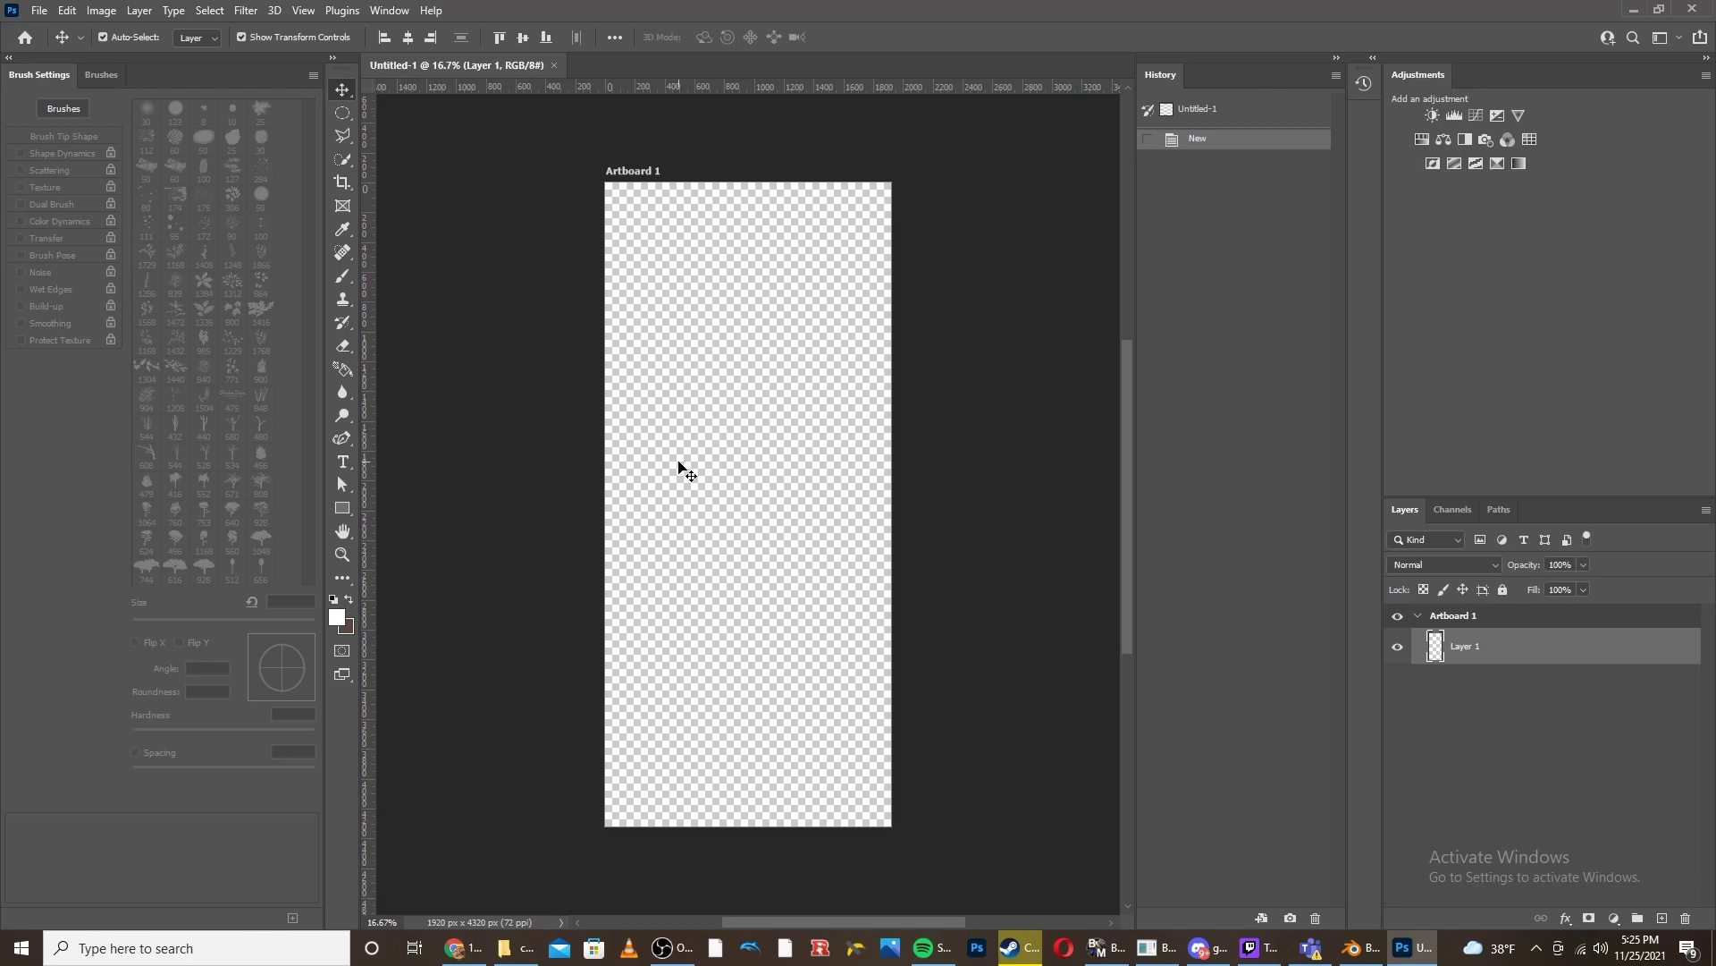
left_click(516, 947)
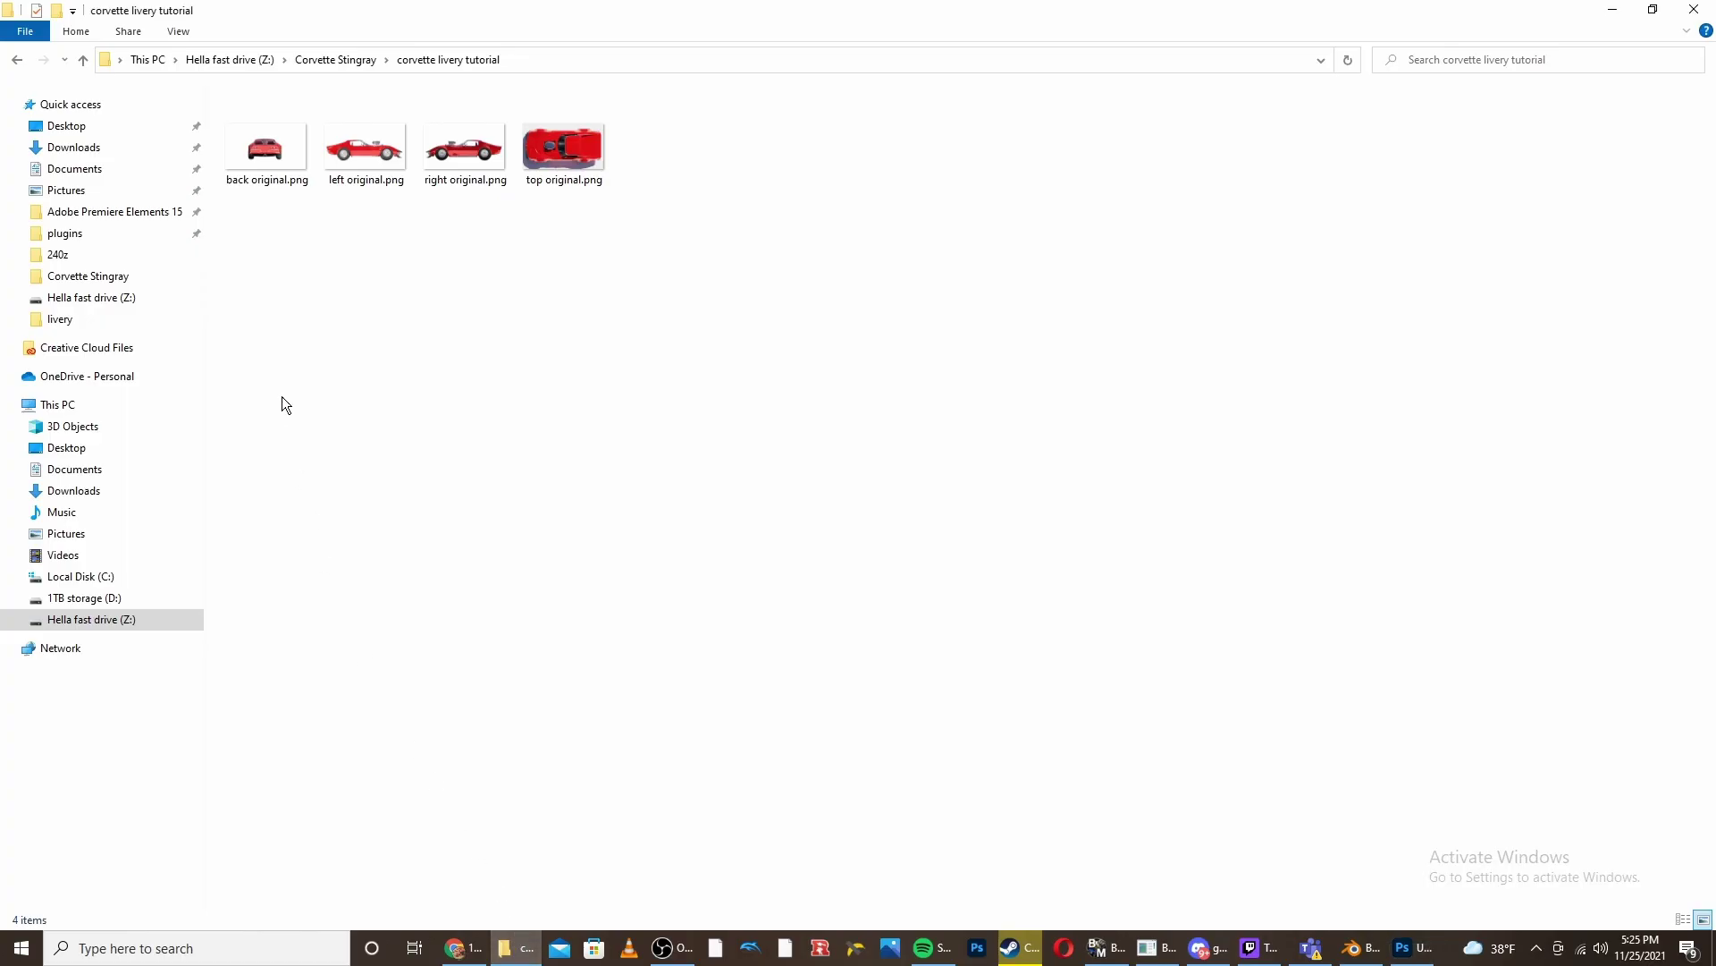
left_click(270, 180)
left_click_drag(578, 184, 763, 295)
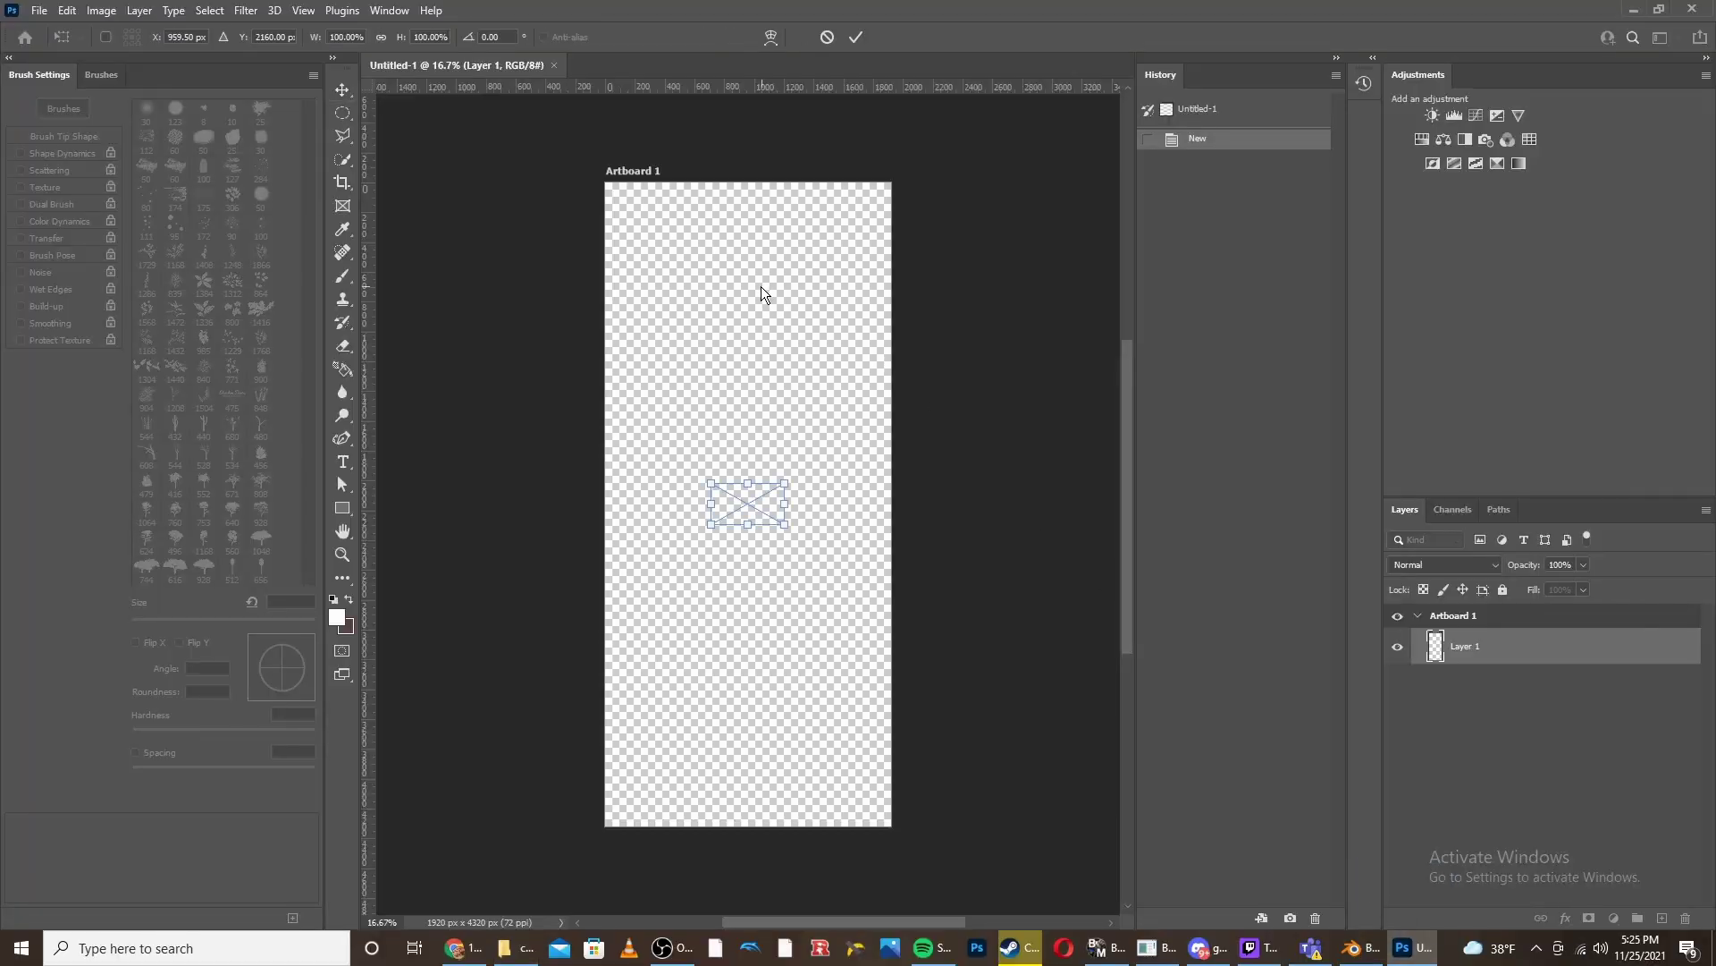
left_click_drag(715, 485, 599, 440)
left_click_drag(785, 525, 744, 295)
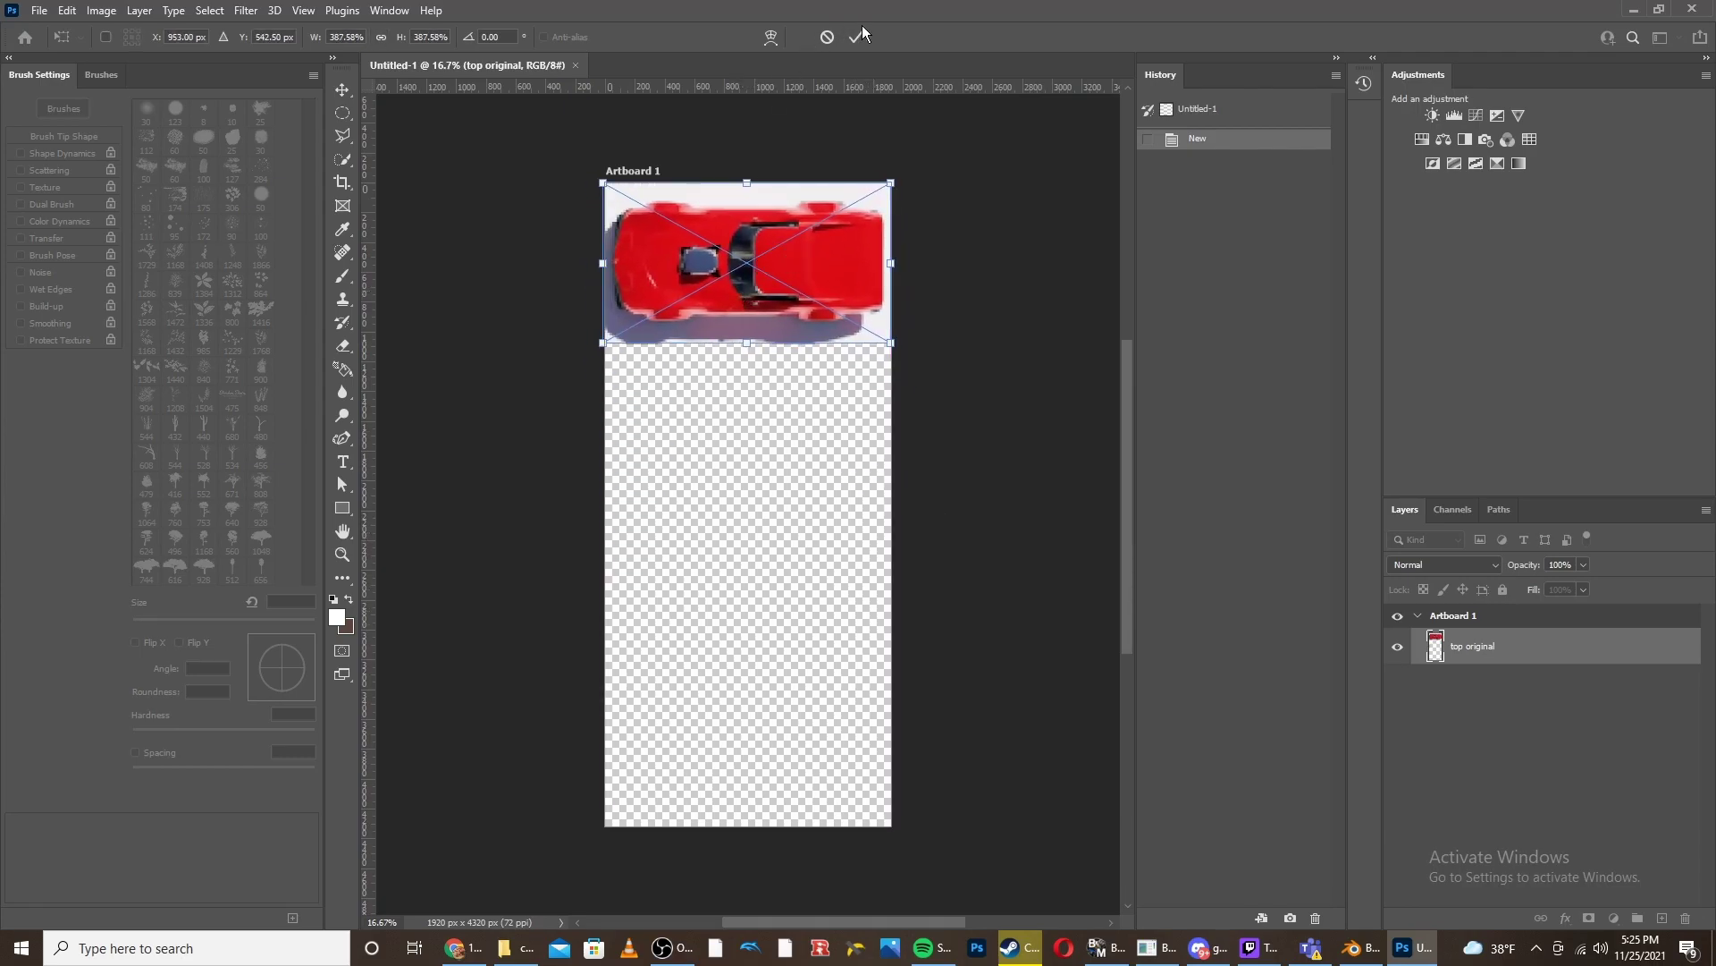
left_click(856, 39)
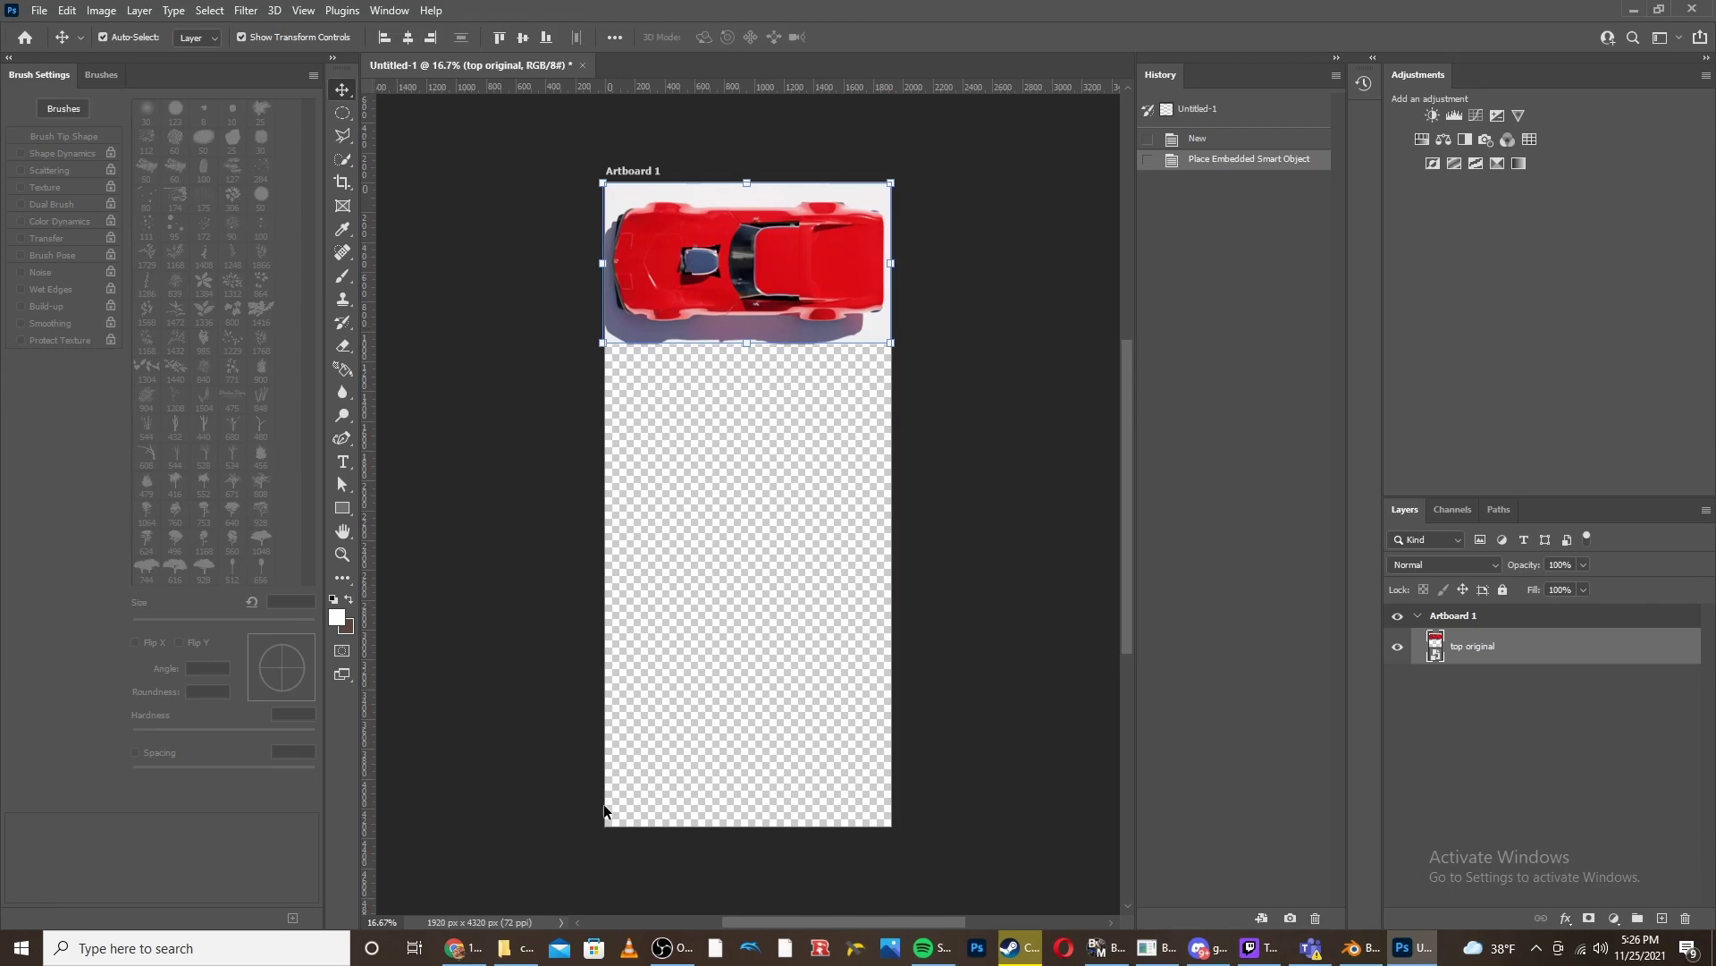
- Place right original.png directly below the top view and scale it to the artboard's full width
left_click(498, 943)
left_click_drag(464, 160, 605, 423)
left_click_drag(785, 525, 892, 585)
left_click_drag(740, 524, 740, 446)
key("Return")
- Place left original.png below the right side view and scale it to about 387% to span the artboard's width
left_click(506, 947)
left_click_drag(464, 159, 831, 544)
left_click_drag(711, 482, 611, 393)
left_click_drag(785, 525, 885, 601)
left_click_drag(746, 502, 749, 583)
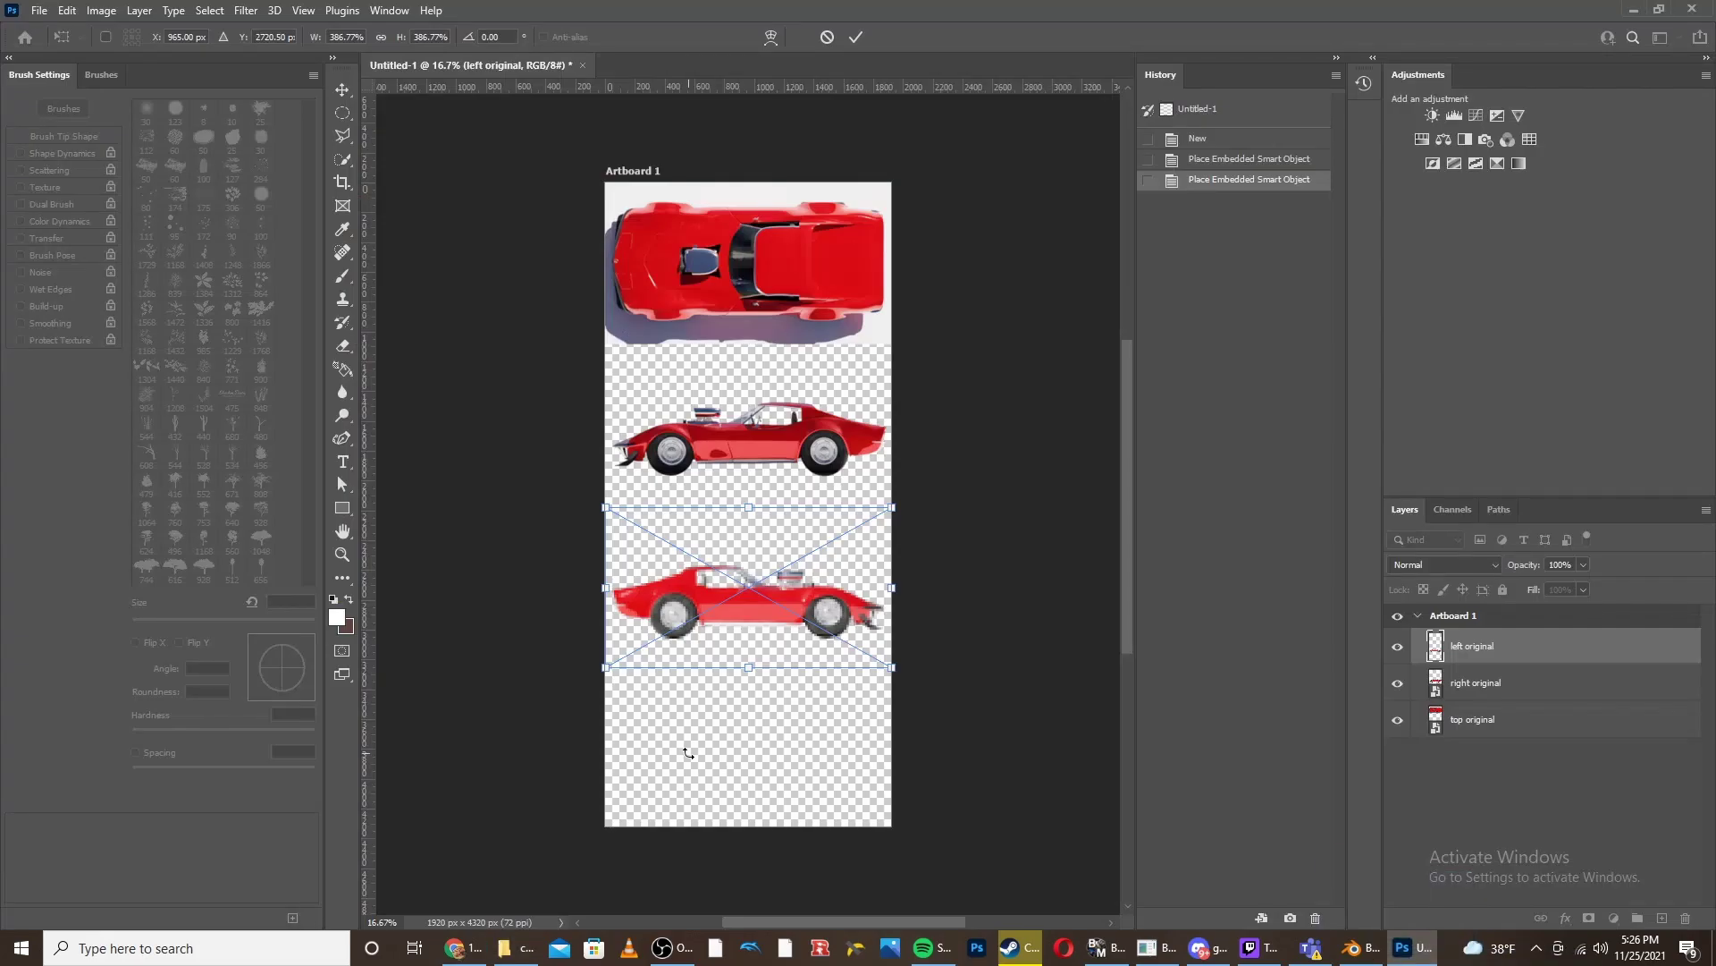
key("Return")
- Place back original.png at the bottom of the artboard, enlarge it to nearly the artboard's width, and clear the layer selection
left_click(505, 947)
left_click_drag(464, 159, 751, 758)
left_click_drag(711, 483, 605, 416)
left_click_drag(785, 525, 902, 592)
left_click_drag(752, 515, 750, 757)
left_click(856, 36)
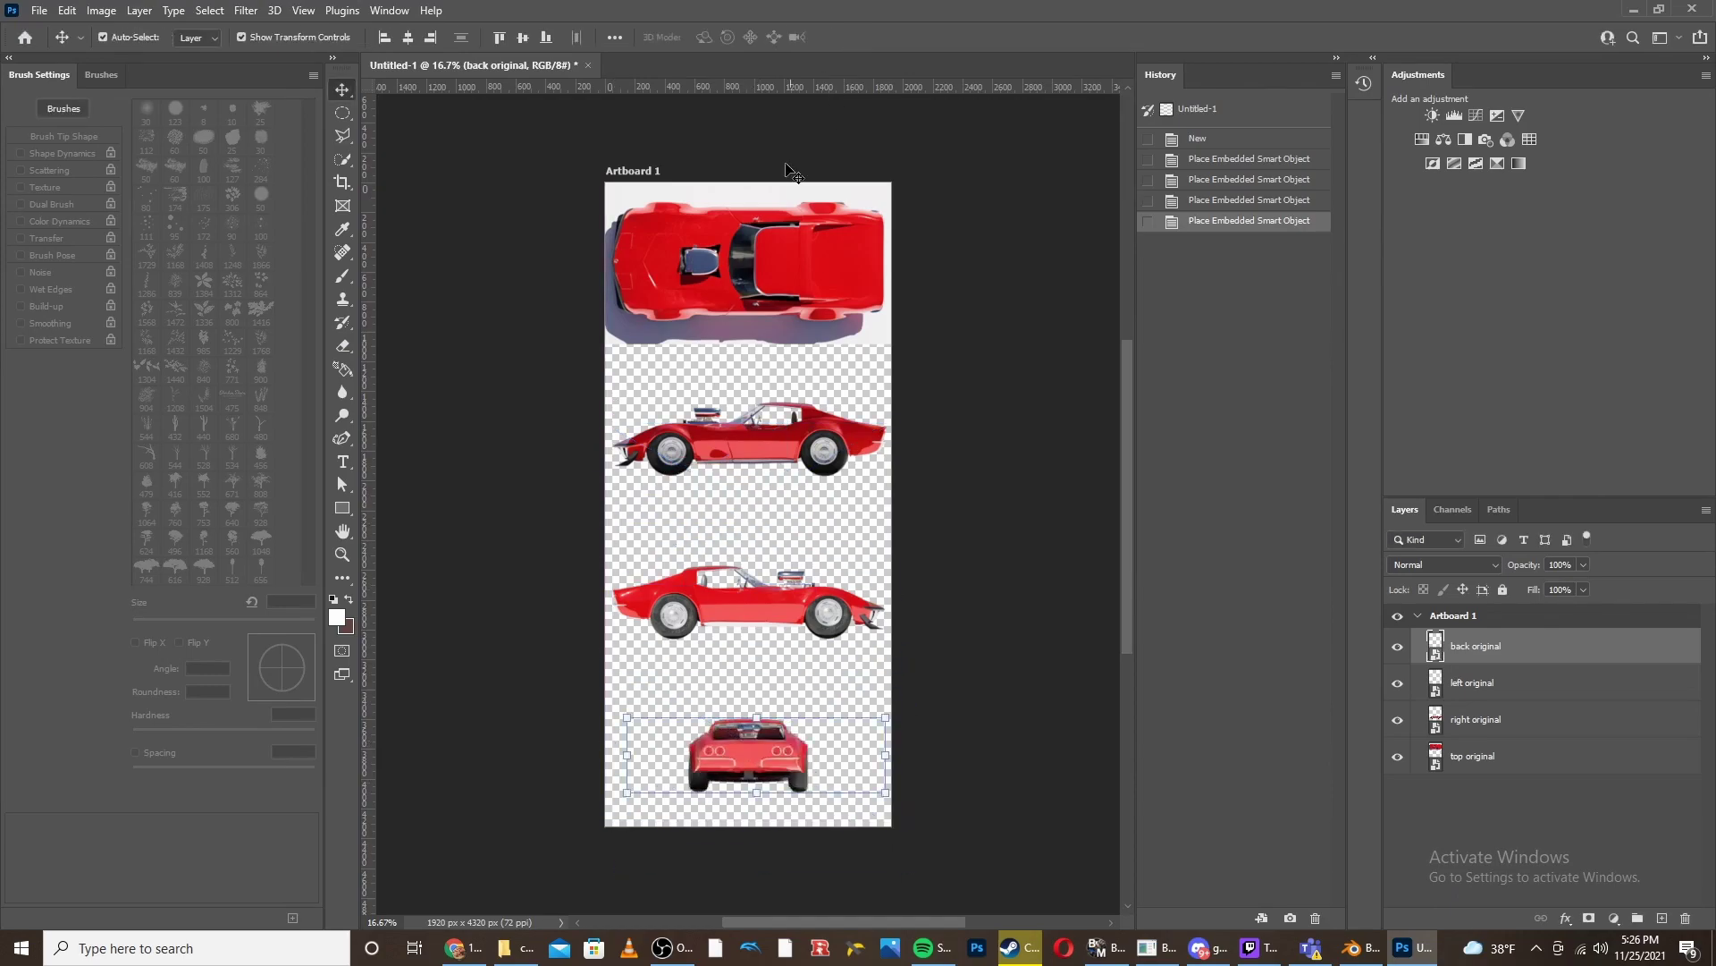
left_click(991, 655)
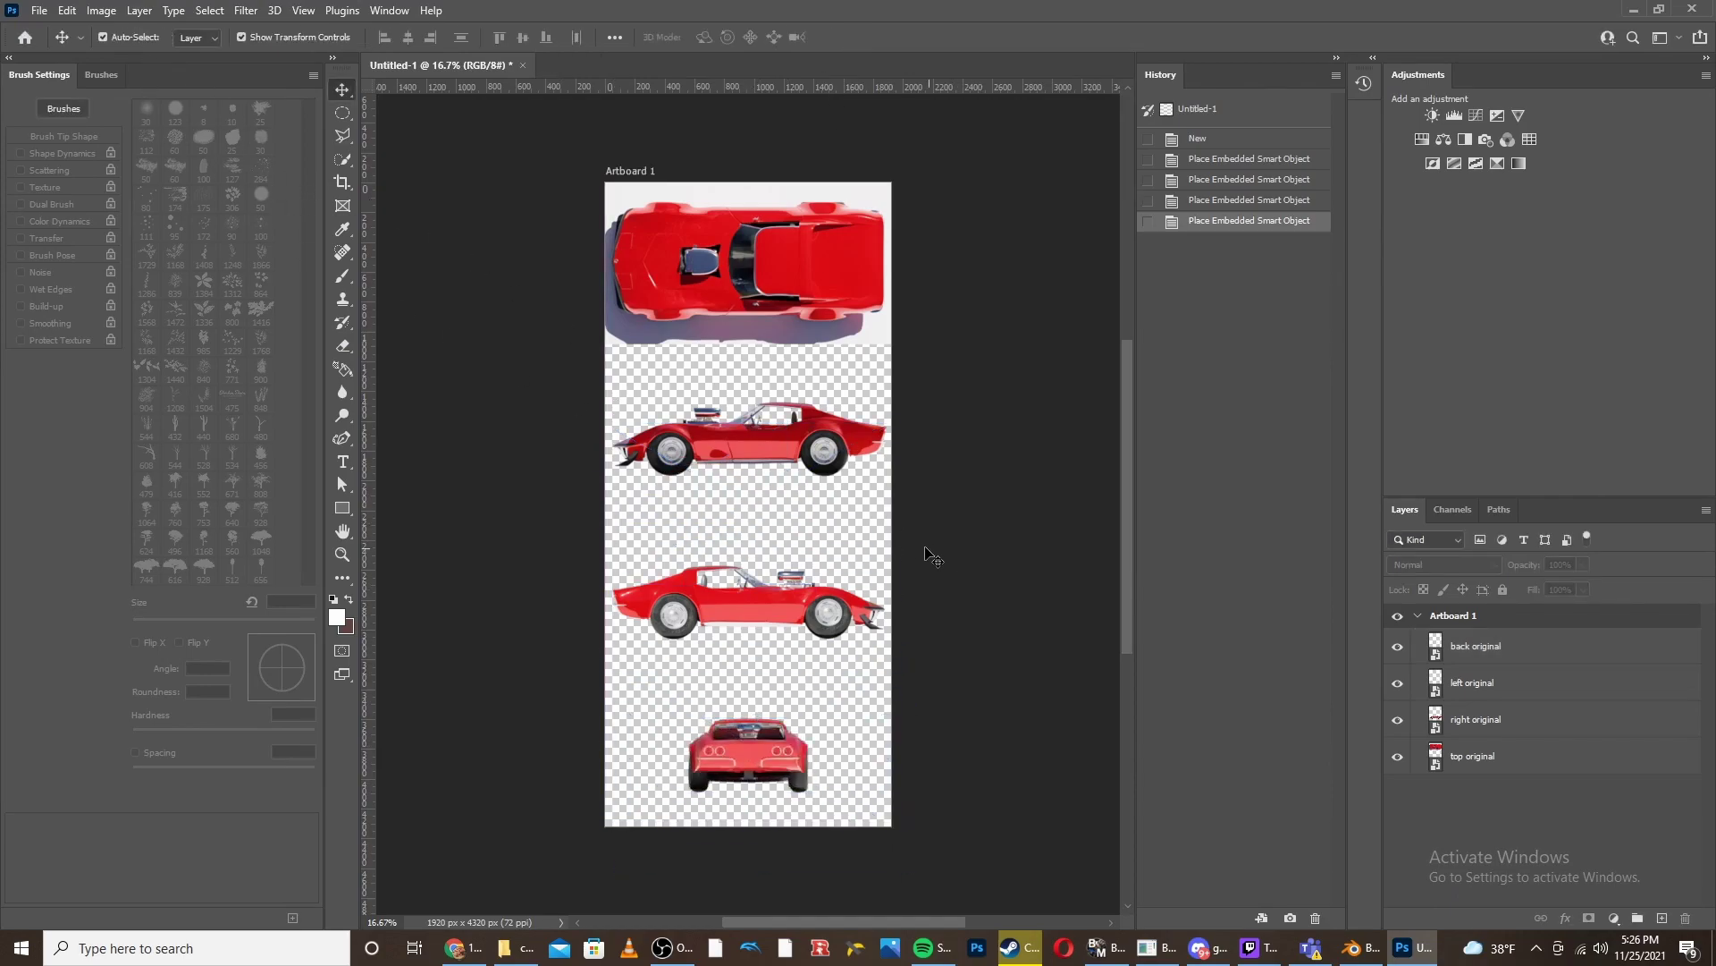
- Export the artboard as a transparent 1920 x 4320 PNG named "all images" in the corvette livery tutorial folder
left_click(39, 10)
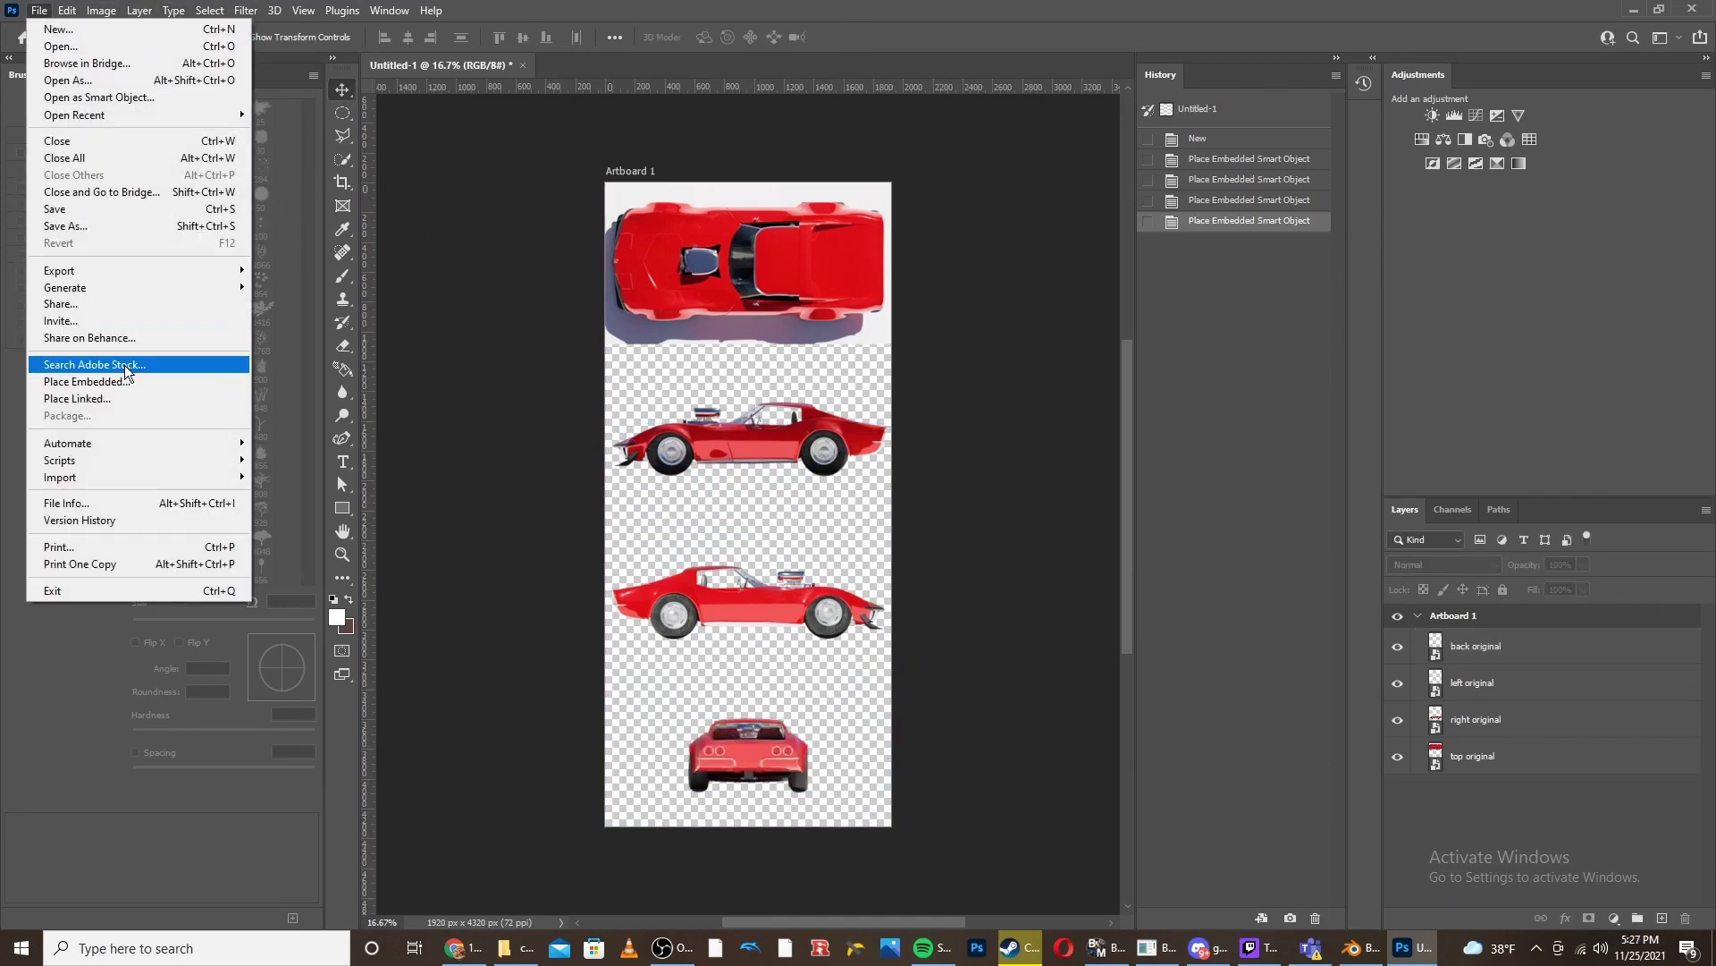
left_click(286, 284)
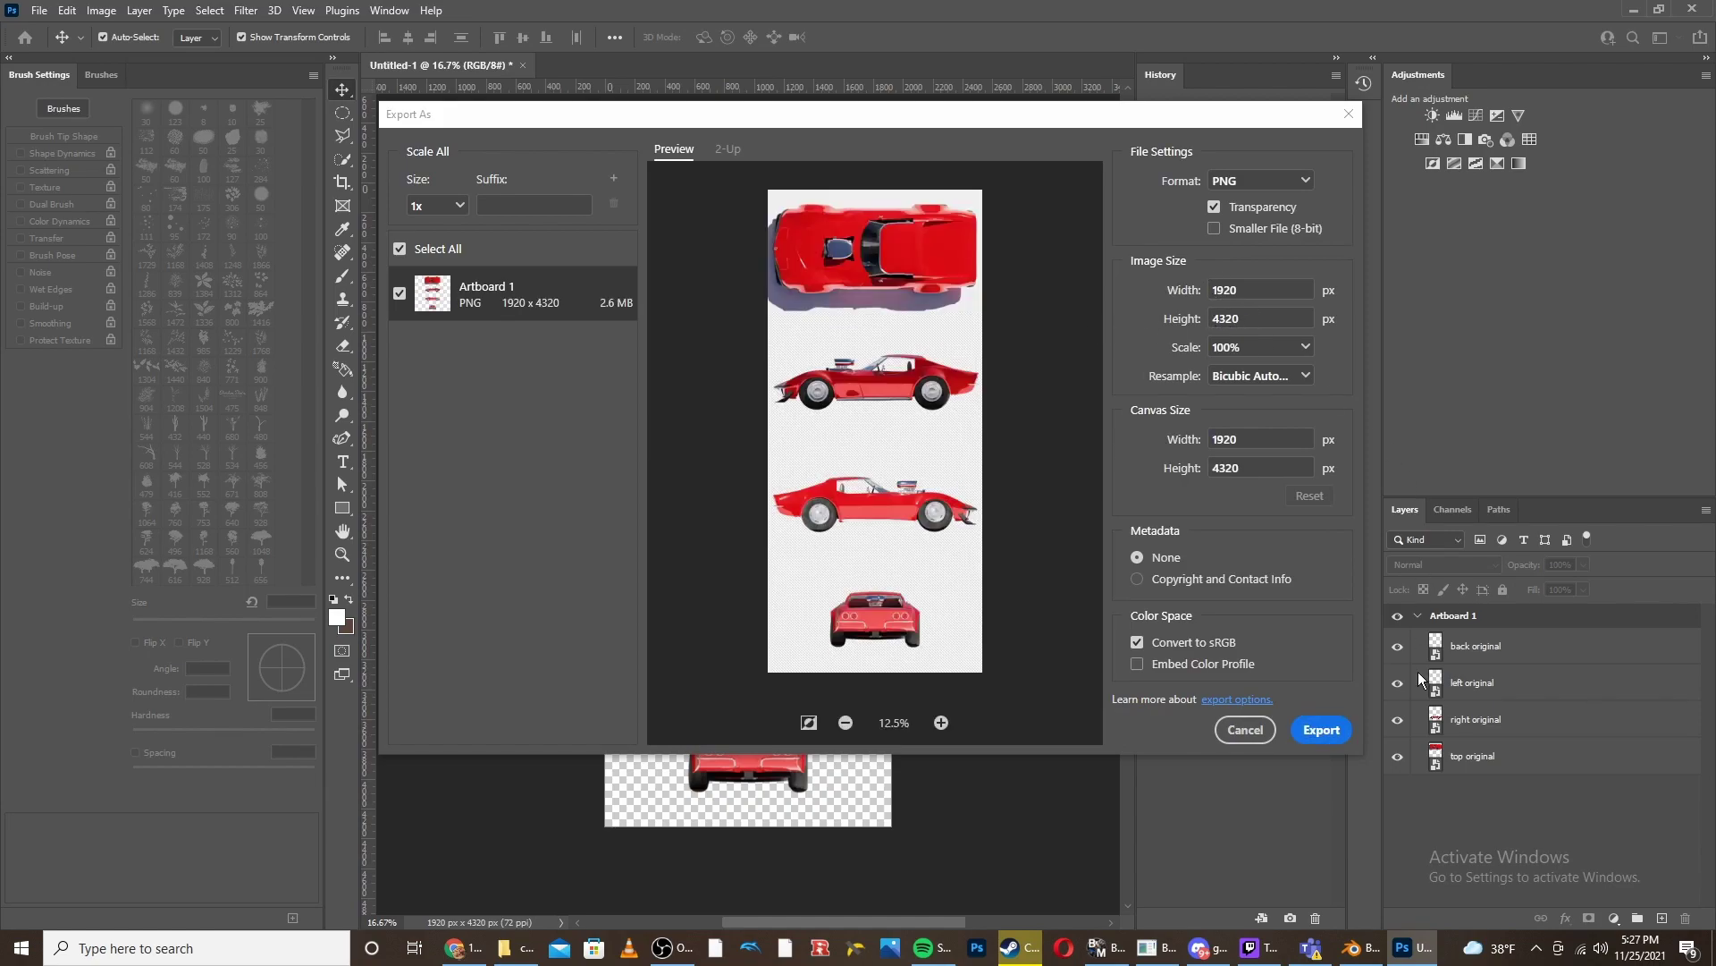
left_click(1321, 729)
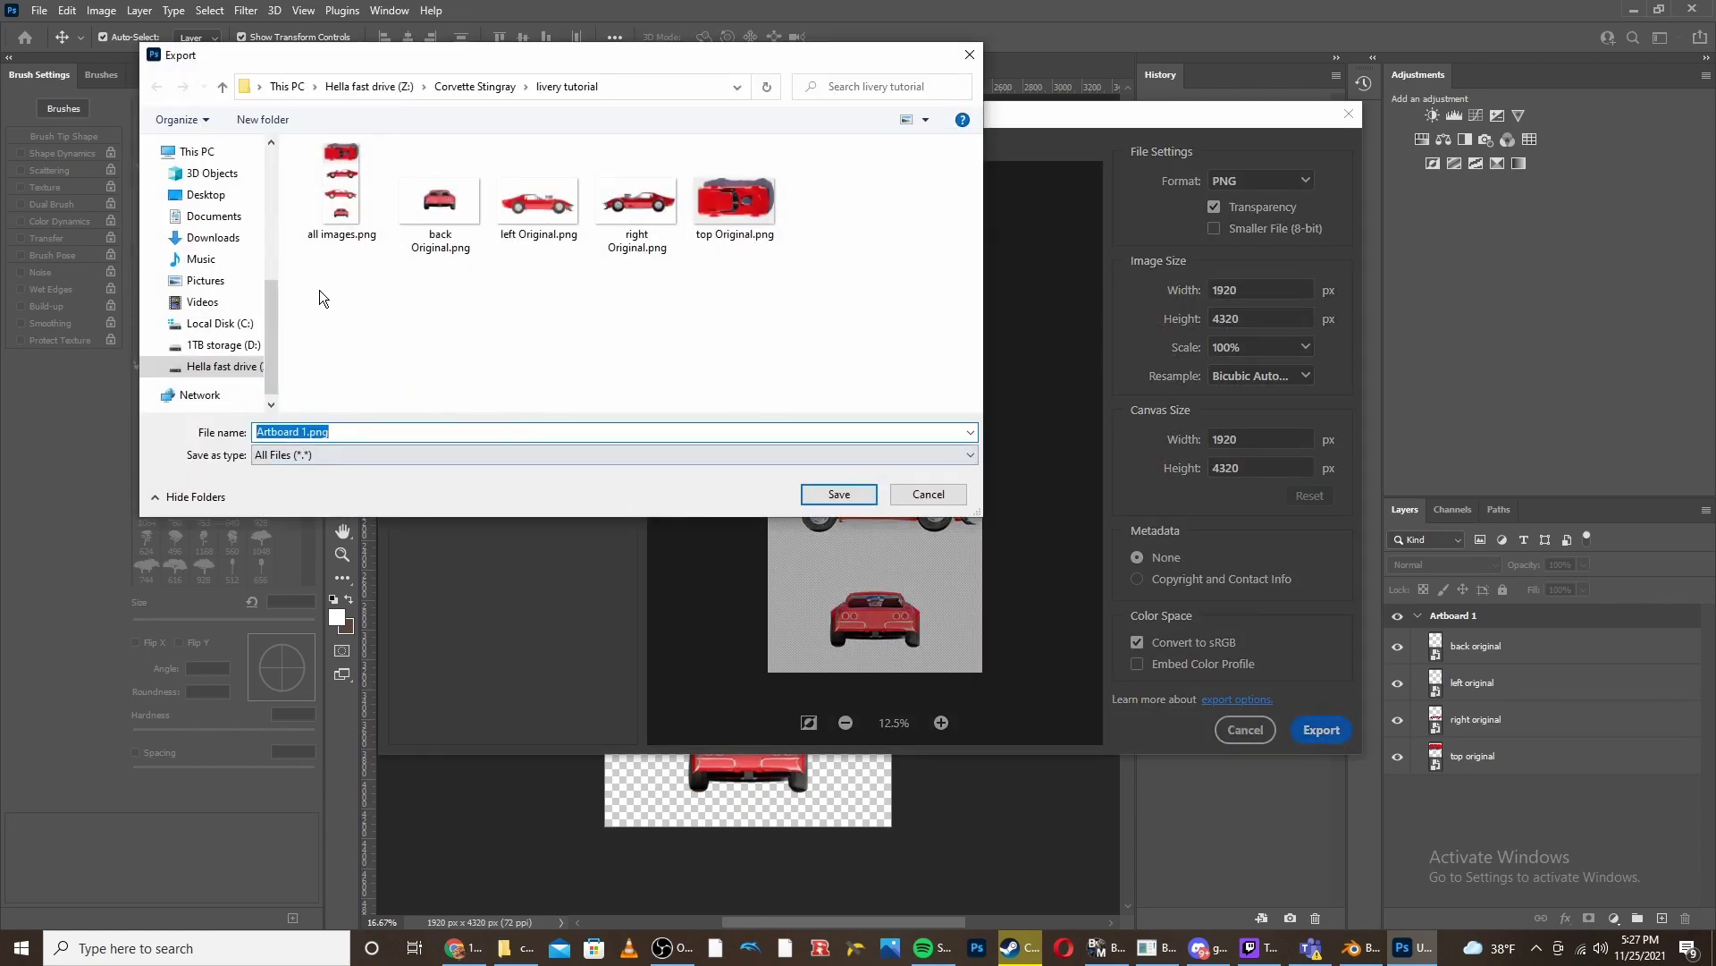
left_click(223, 87)
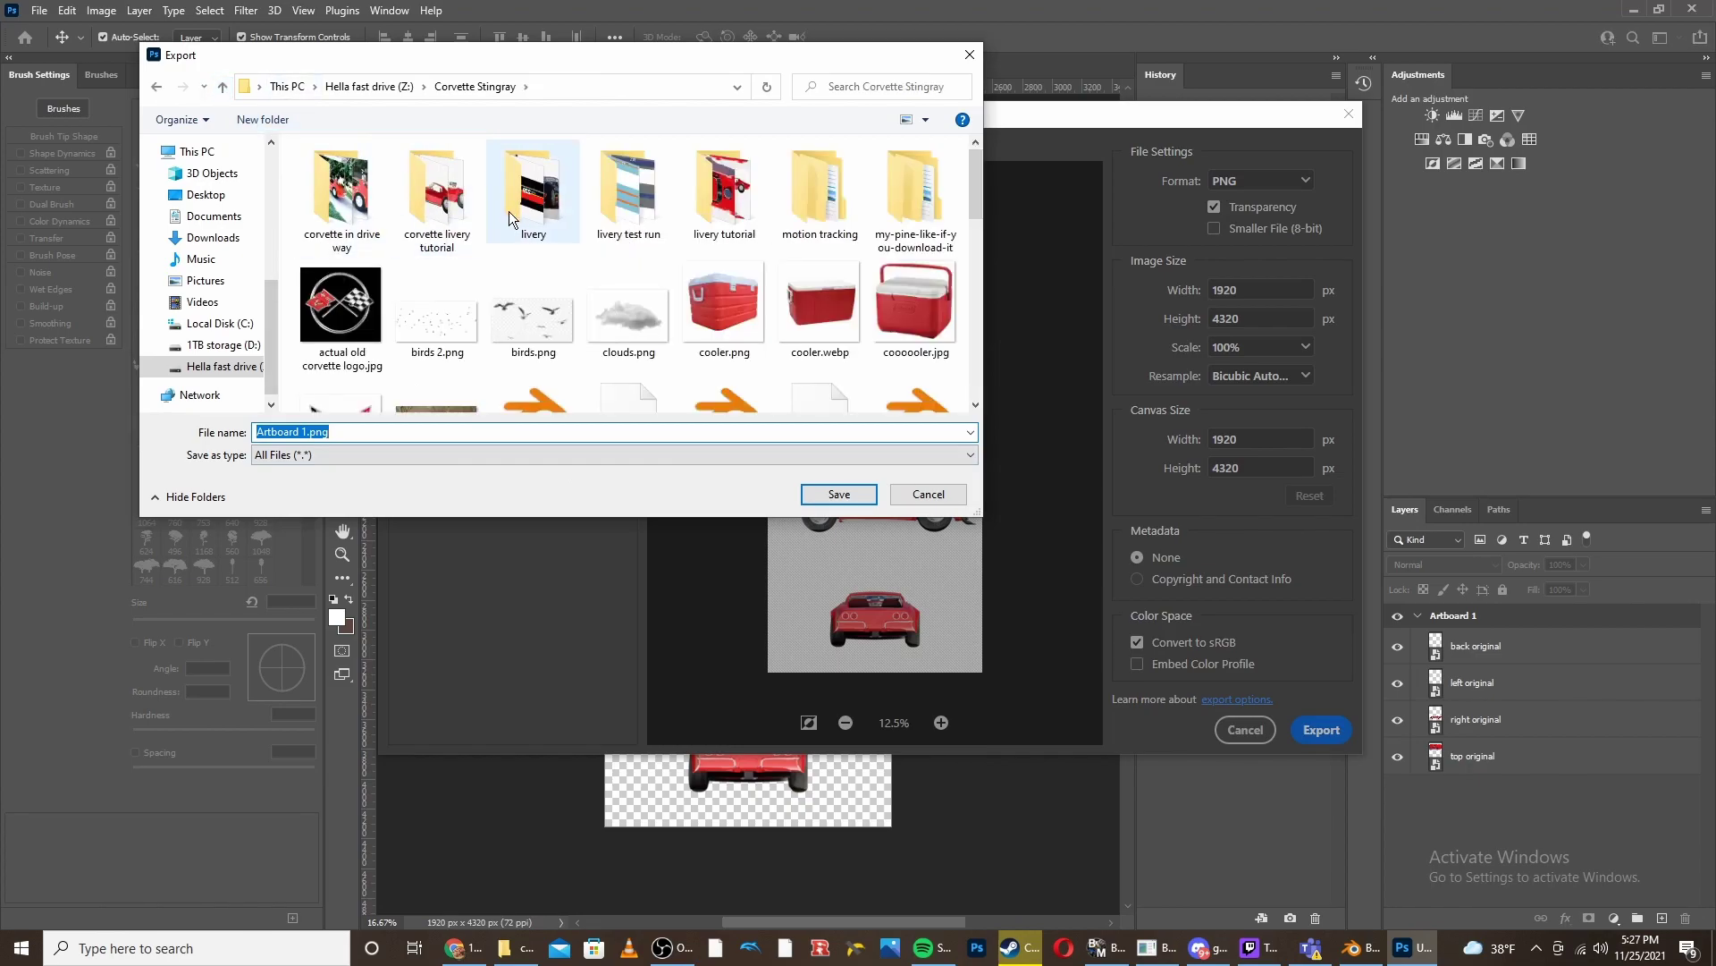
double_click(437, 197)
type("all images")
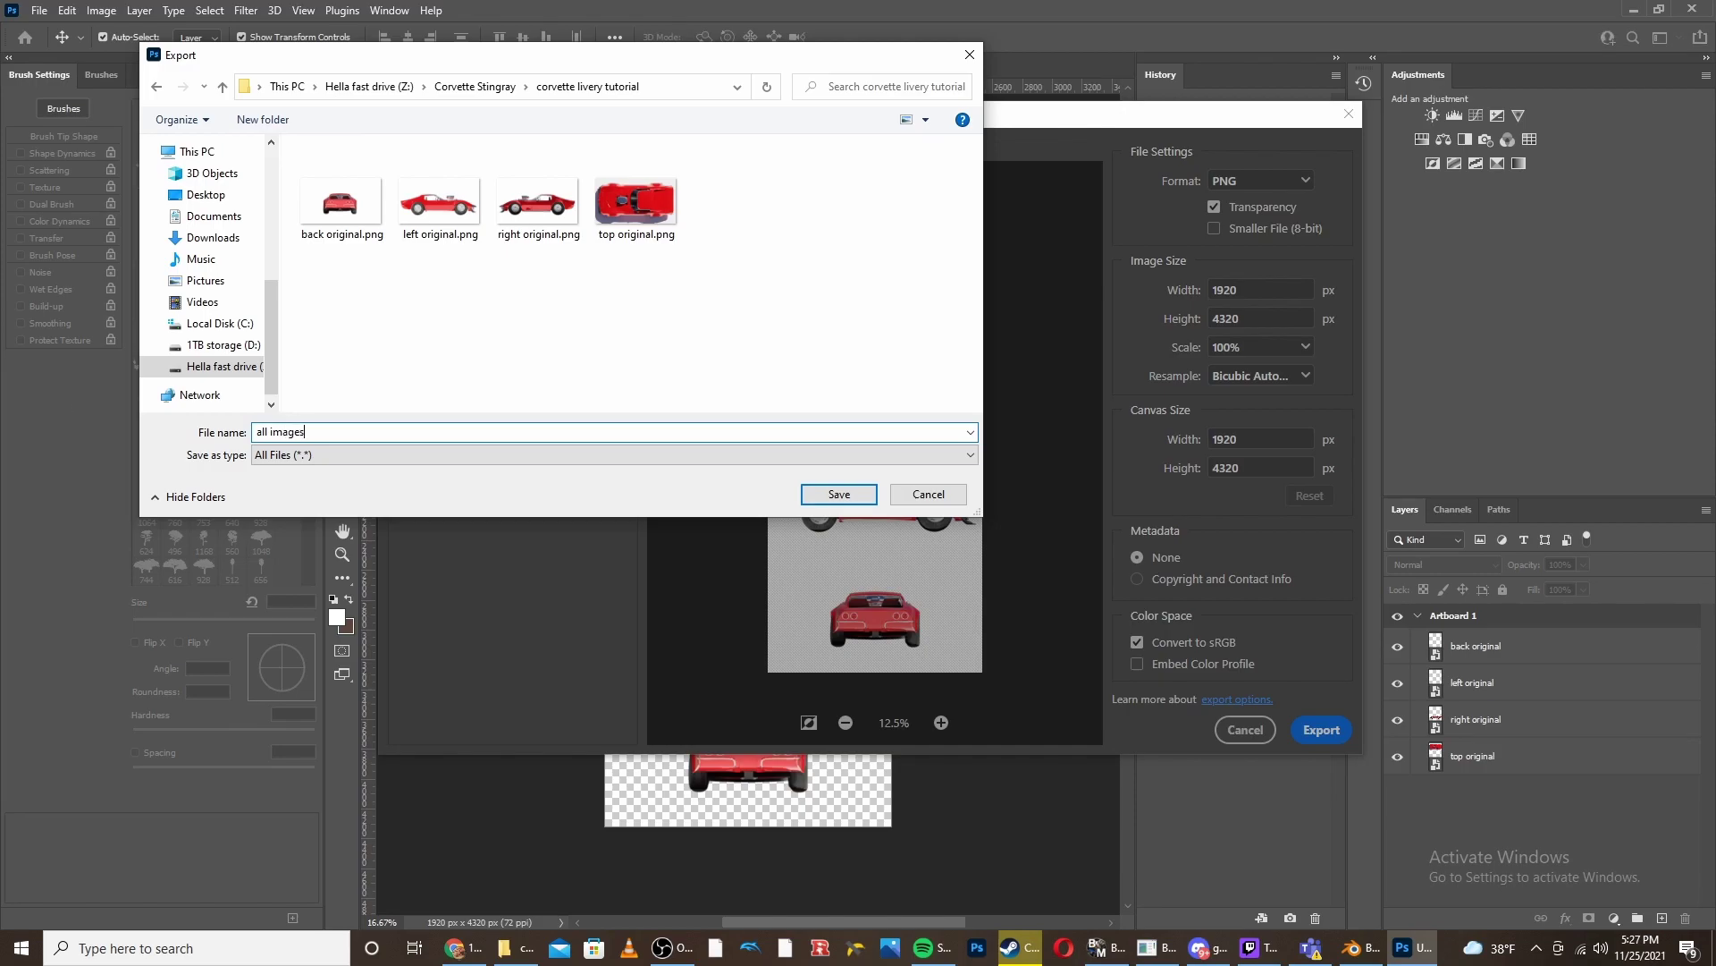
left_click(845, 494)
- Switch to Blender and select the Corvette's front body panel to show its Car Paint material nodes
key("alt+Tab")
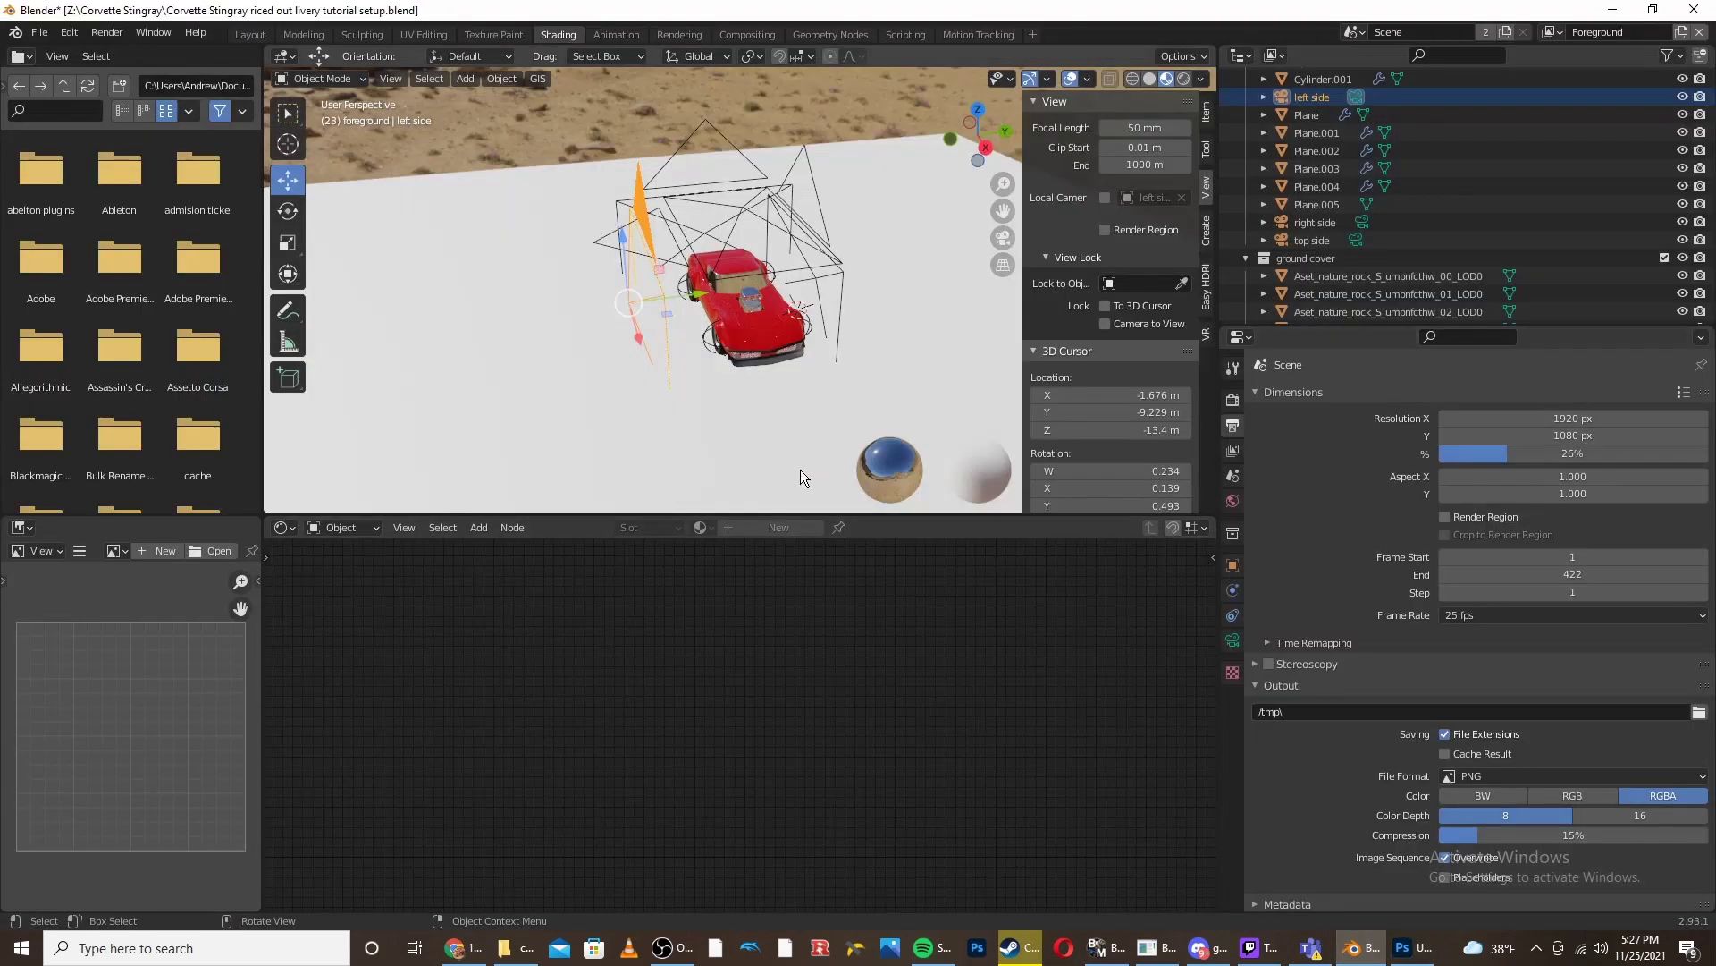
middle_click_drag(812, 317, 734, 340)
left_click(733, 340)
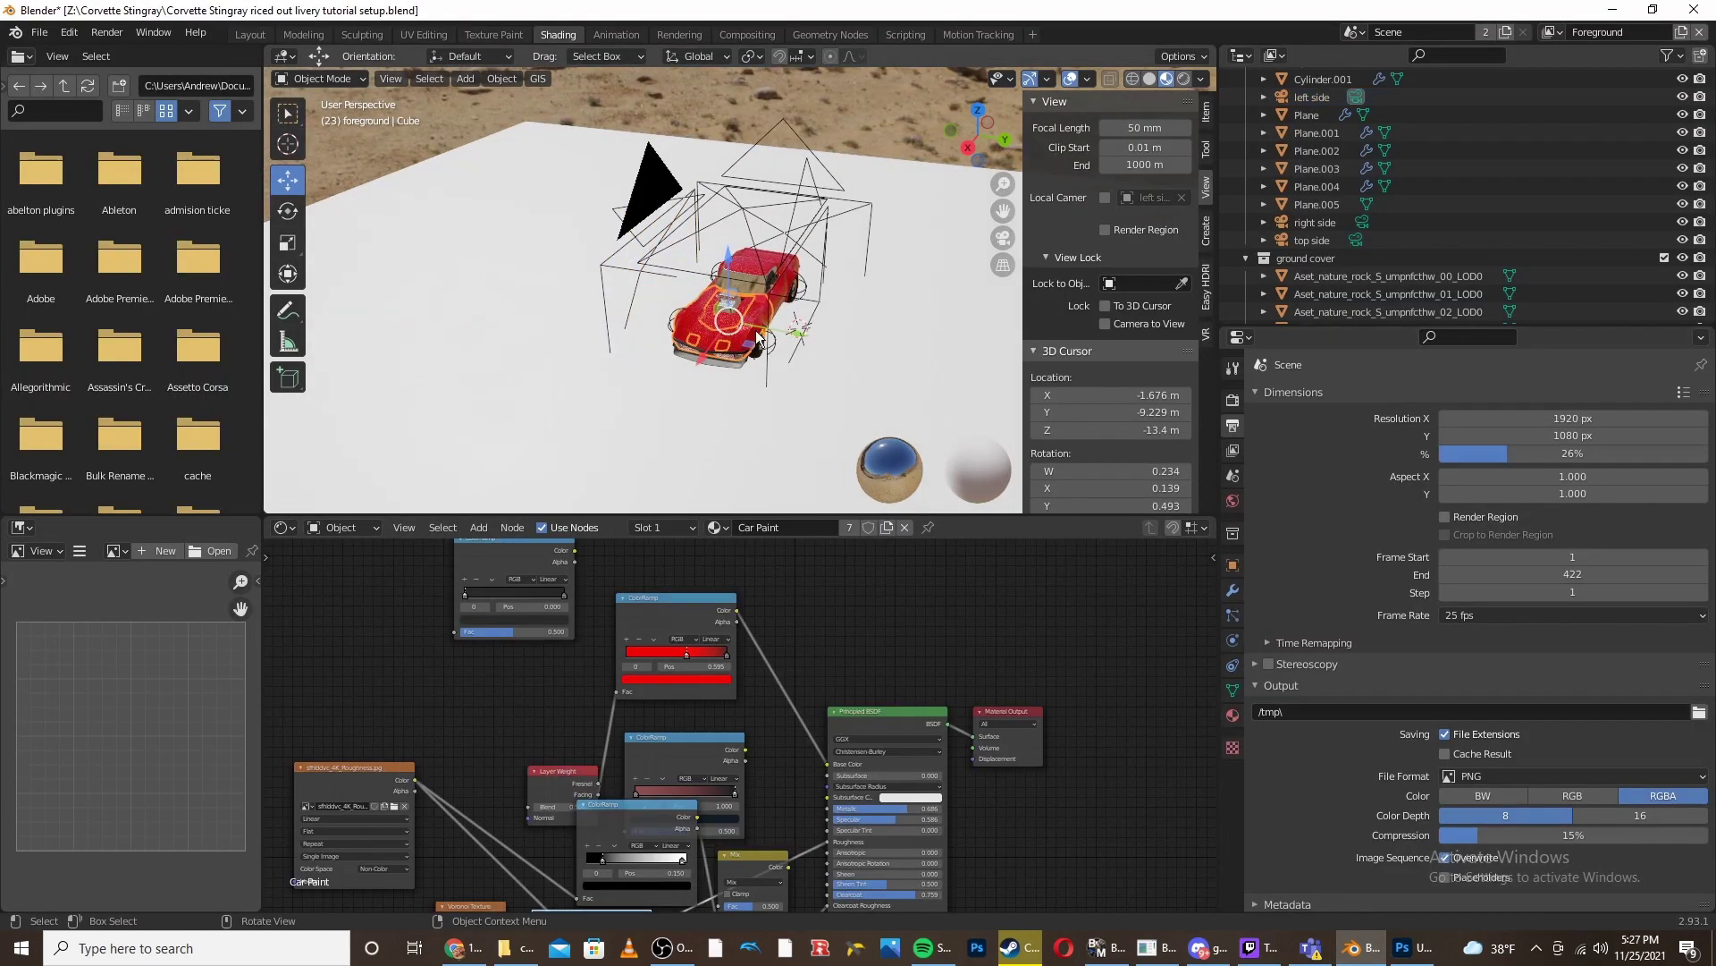
middle_click_drag(815, 265, 845, 304)
scroll(865, 320, "up", 3)
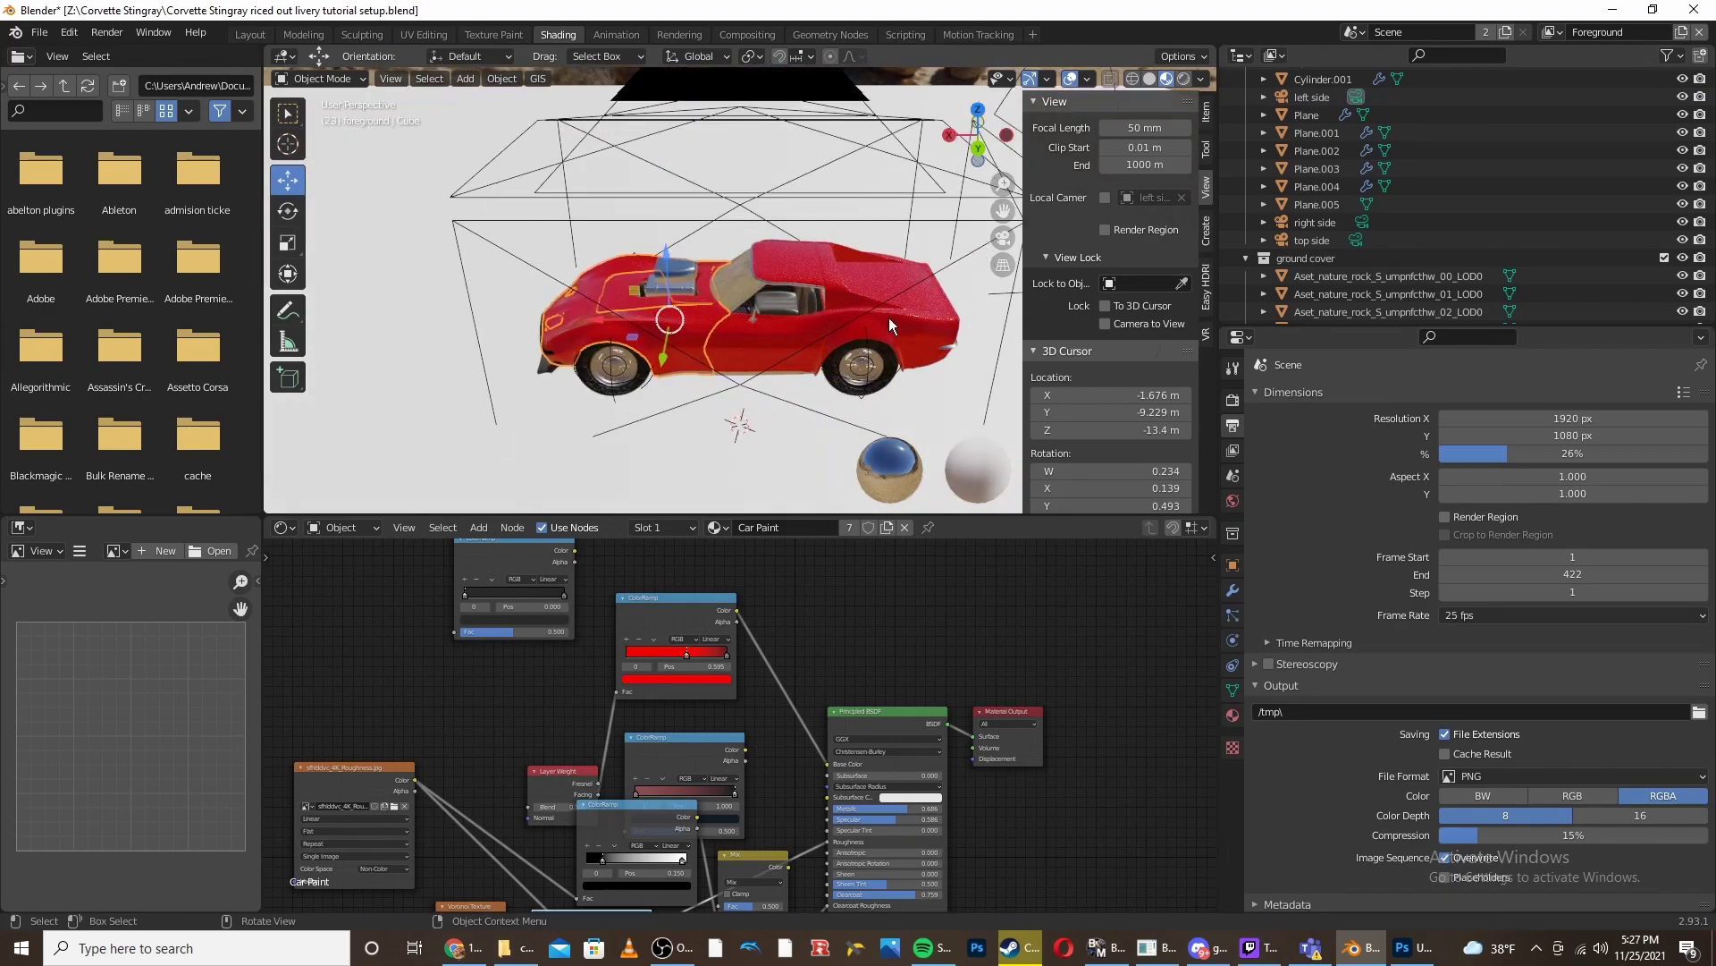
- Delete the Layer Weight node, the red ColorRamp feeding Base Color and the unused ColorRamp beside it from the Car Paint material
scroll(642, 565, "up", 4)
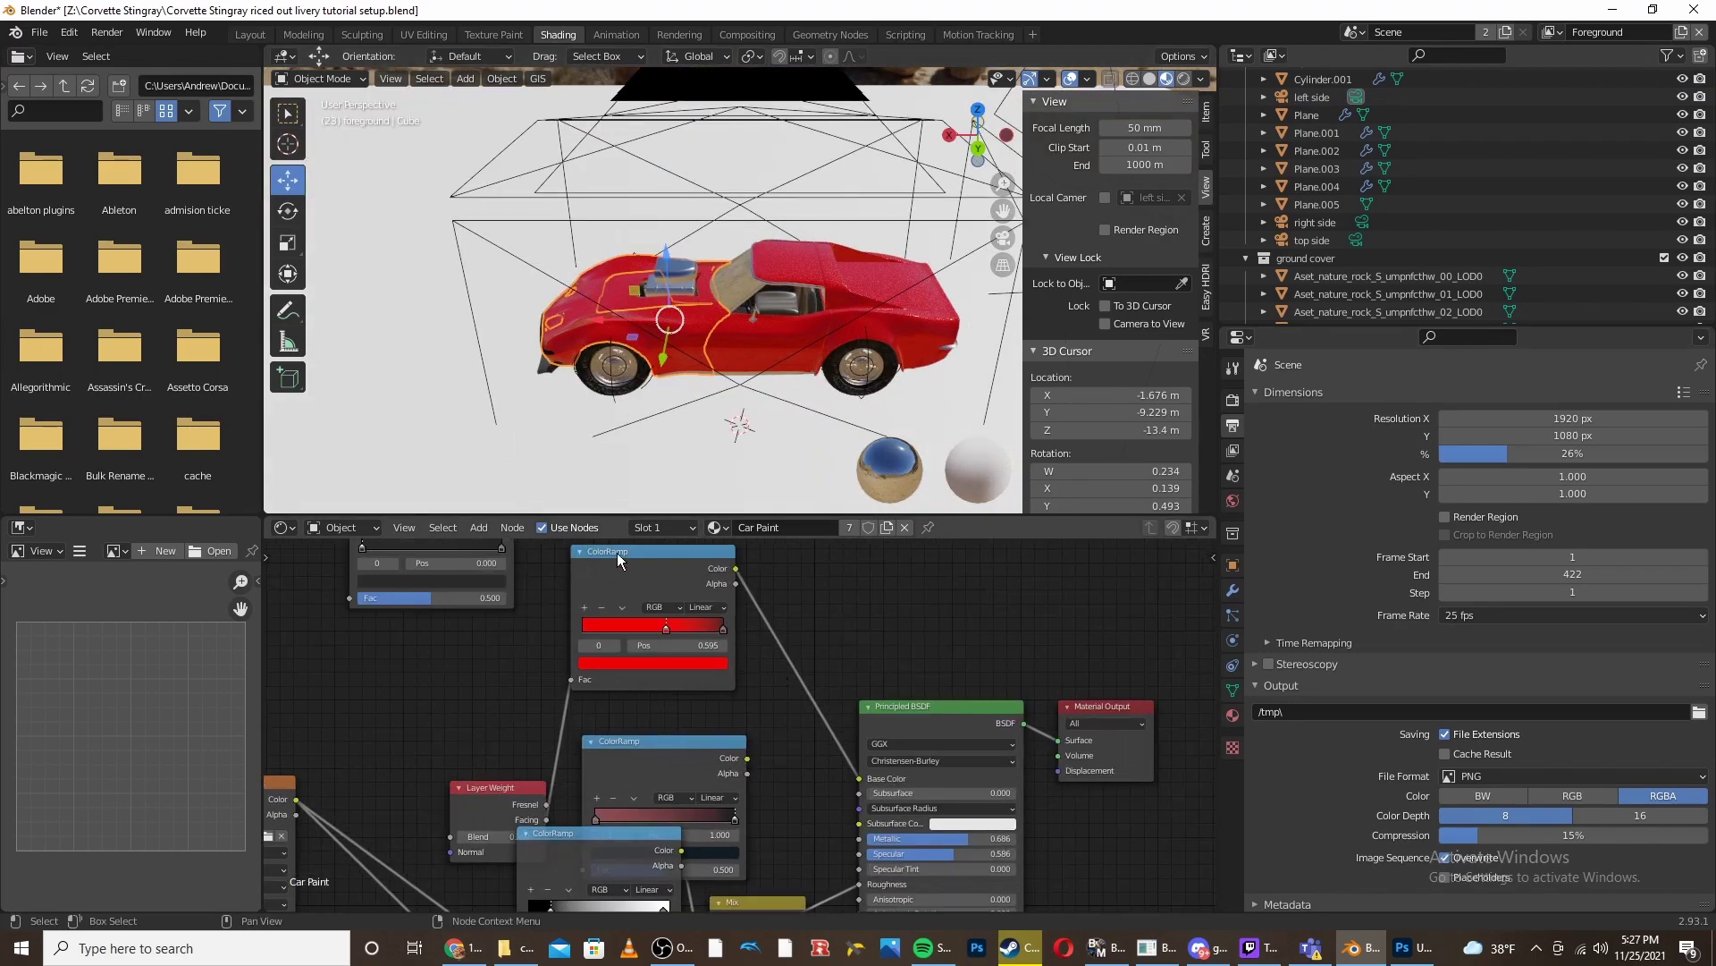
middle_click_drag(782, 615, 747, 658)
scroll(762, 626, "down", 6)
left_click_drag(395, 821, 378, 930)
left_click_drag(579, 806, 516, 747)
left_click(653, 658, "shift")
left_click(533, 652, "shift")
key("x")
- Add an Image Texture node to the Car Paint material in the free space beside the Principled BSDF
right_click(533, 653)
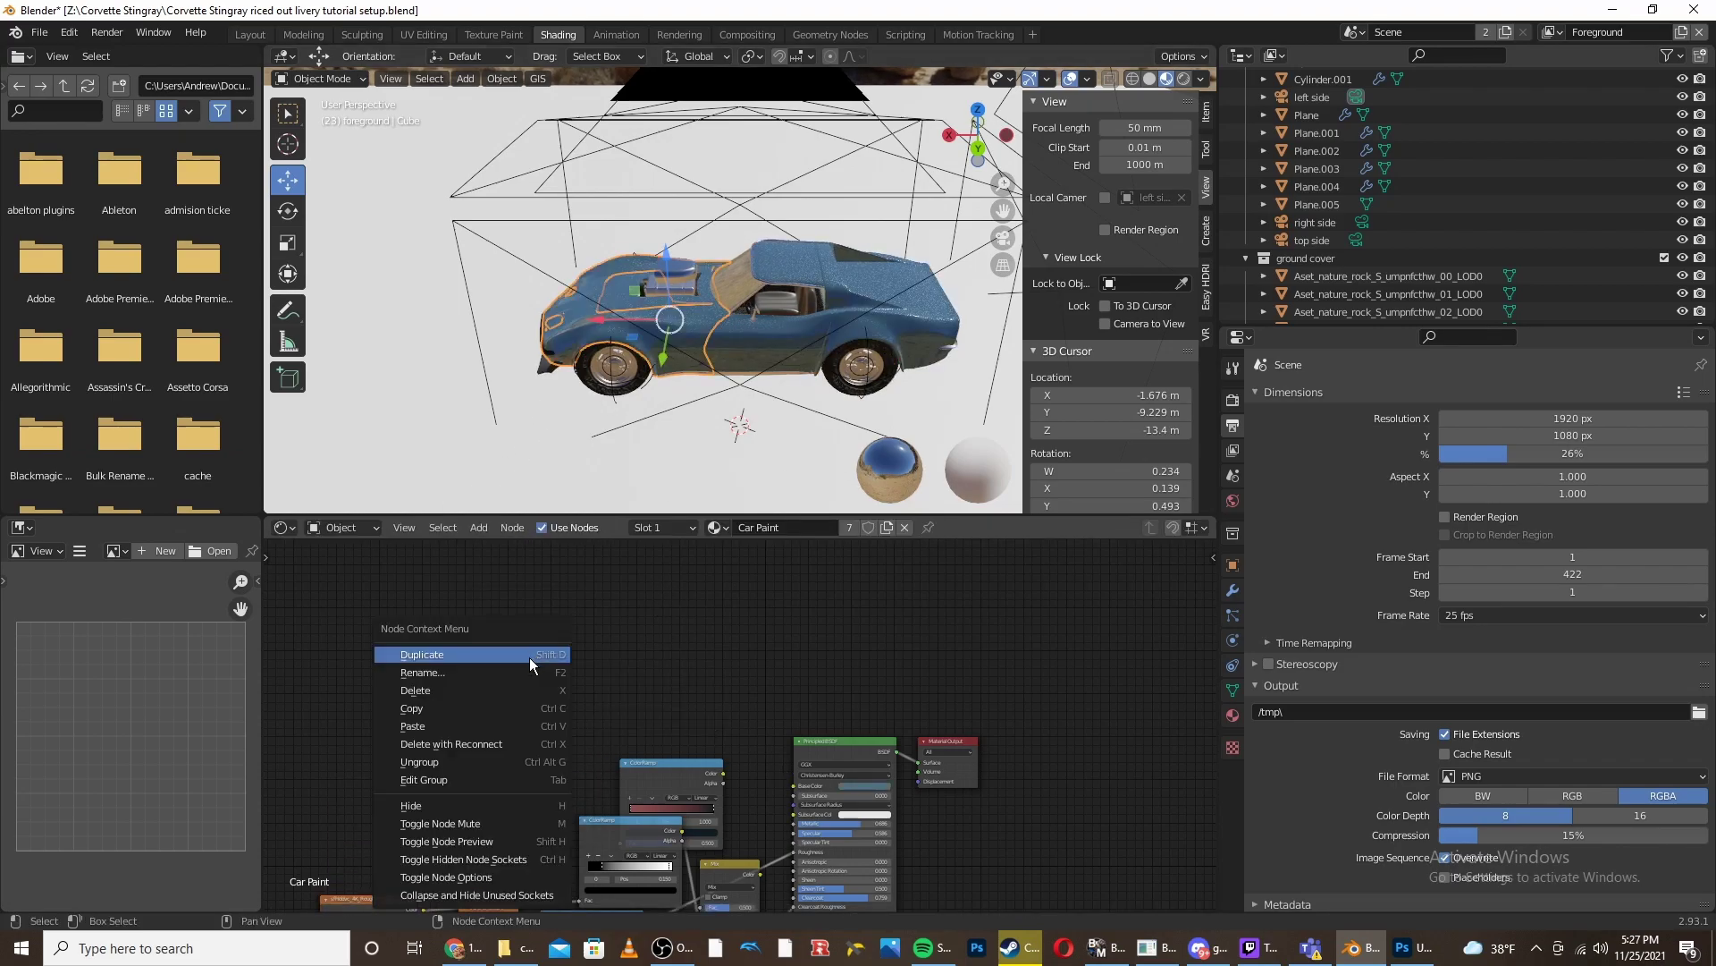
right_click(534, 663)
key("F3")
type("images")
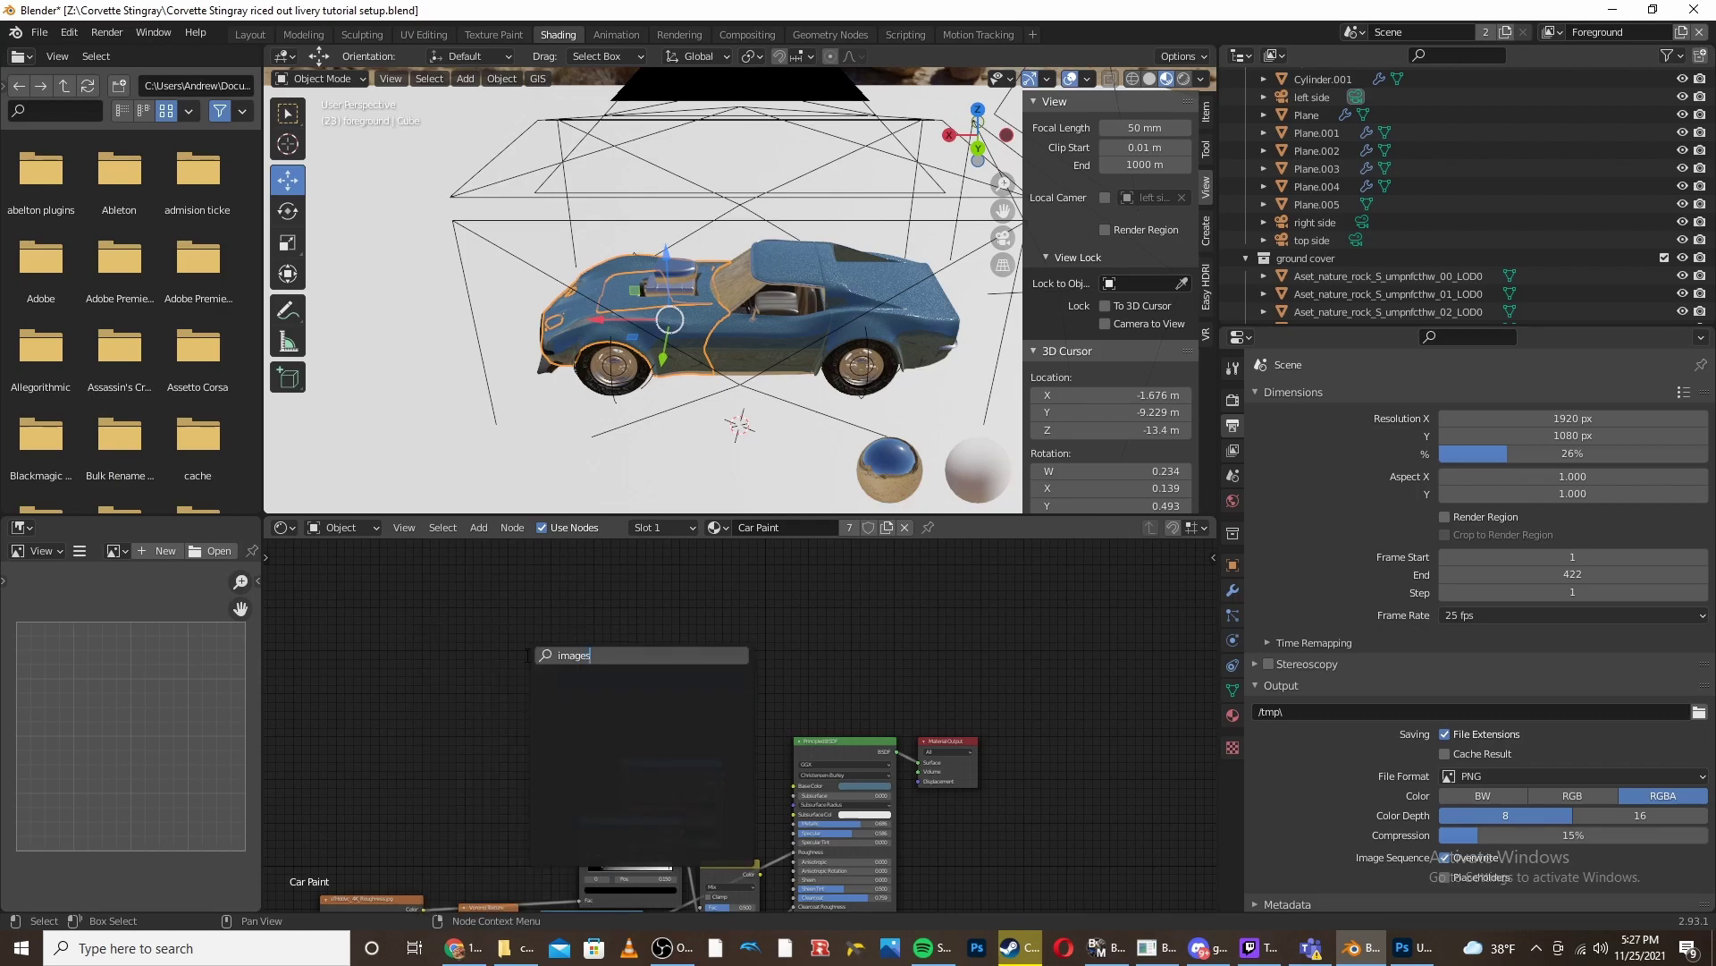
key("BackSpace")
left_click(569, 688)
left_click(474, 702)
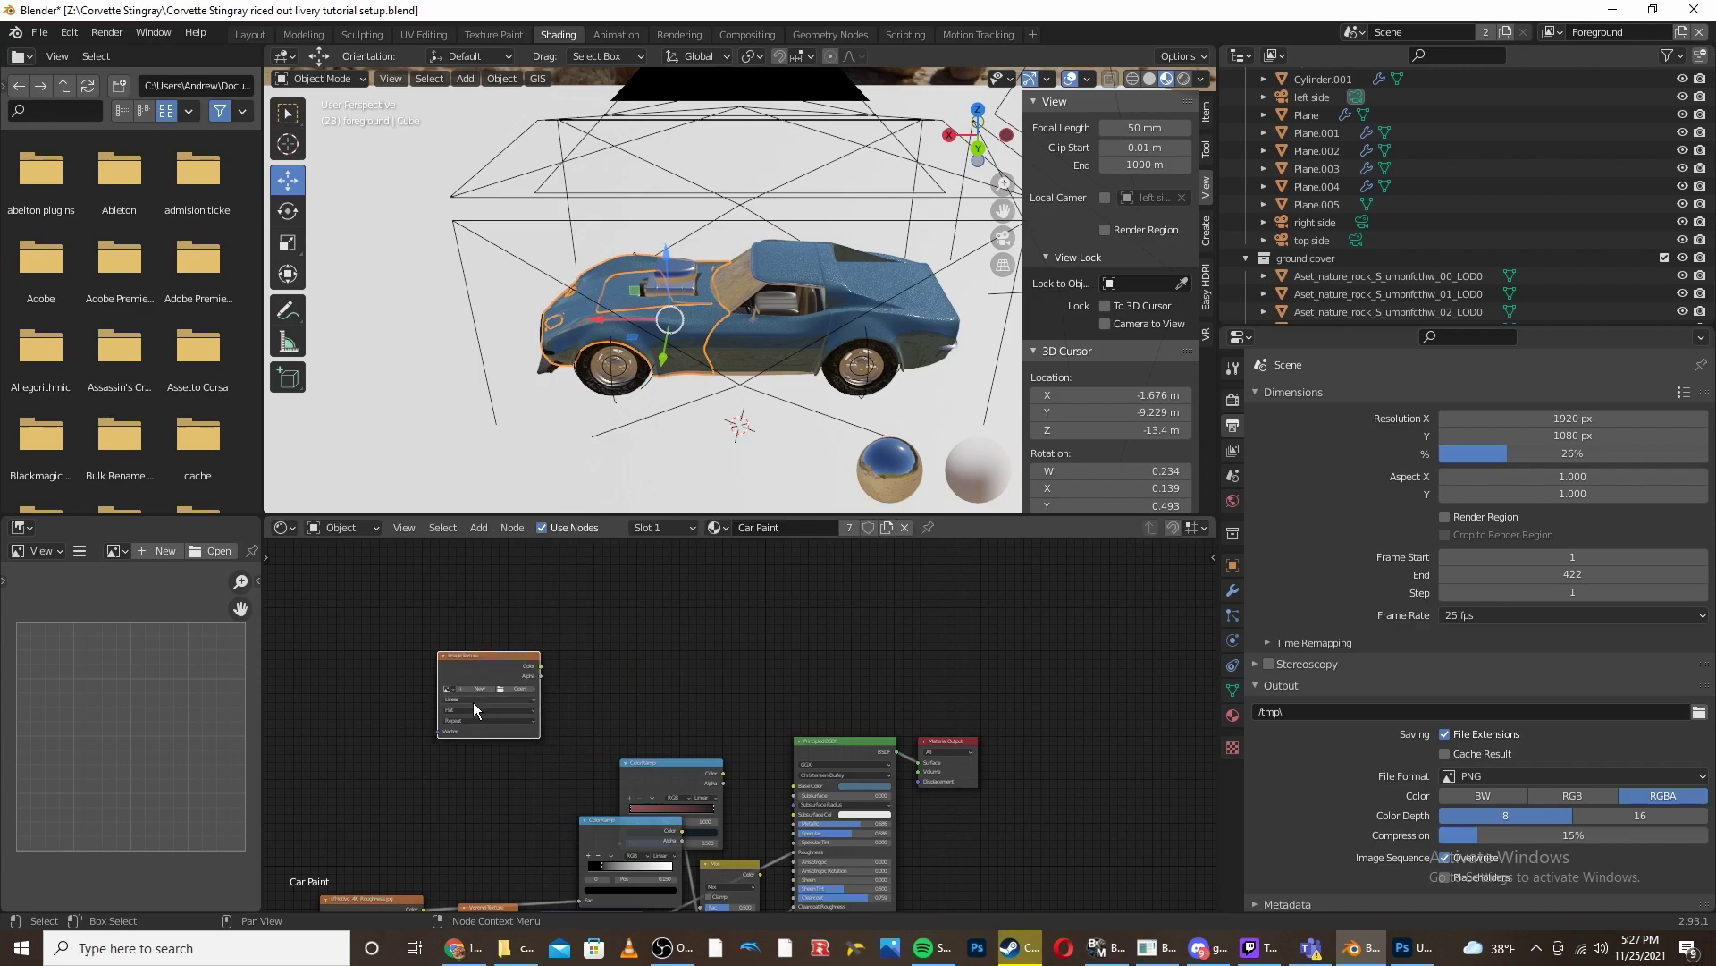
- Load all images.png from the corvette livery tutorial folder into the Image Texture node and connect its Color to the Principled BSDF's Base Color
left_click(508, 689)
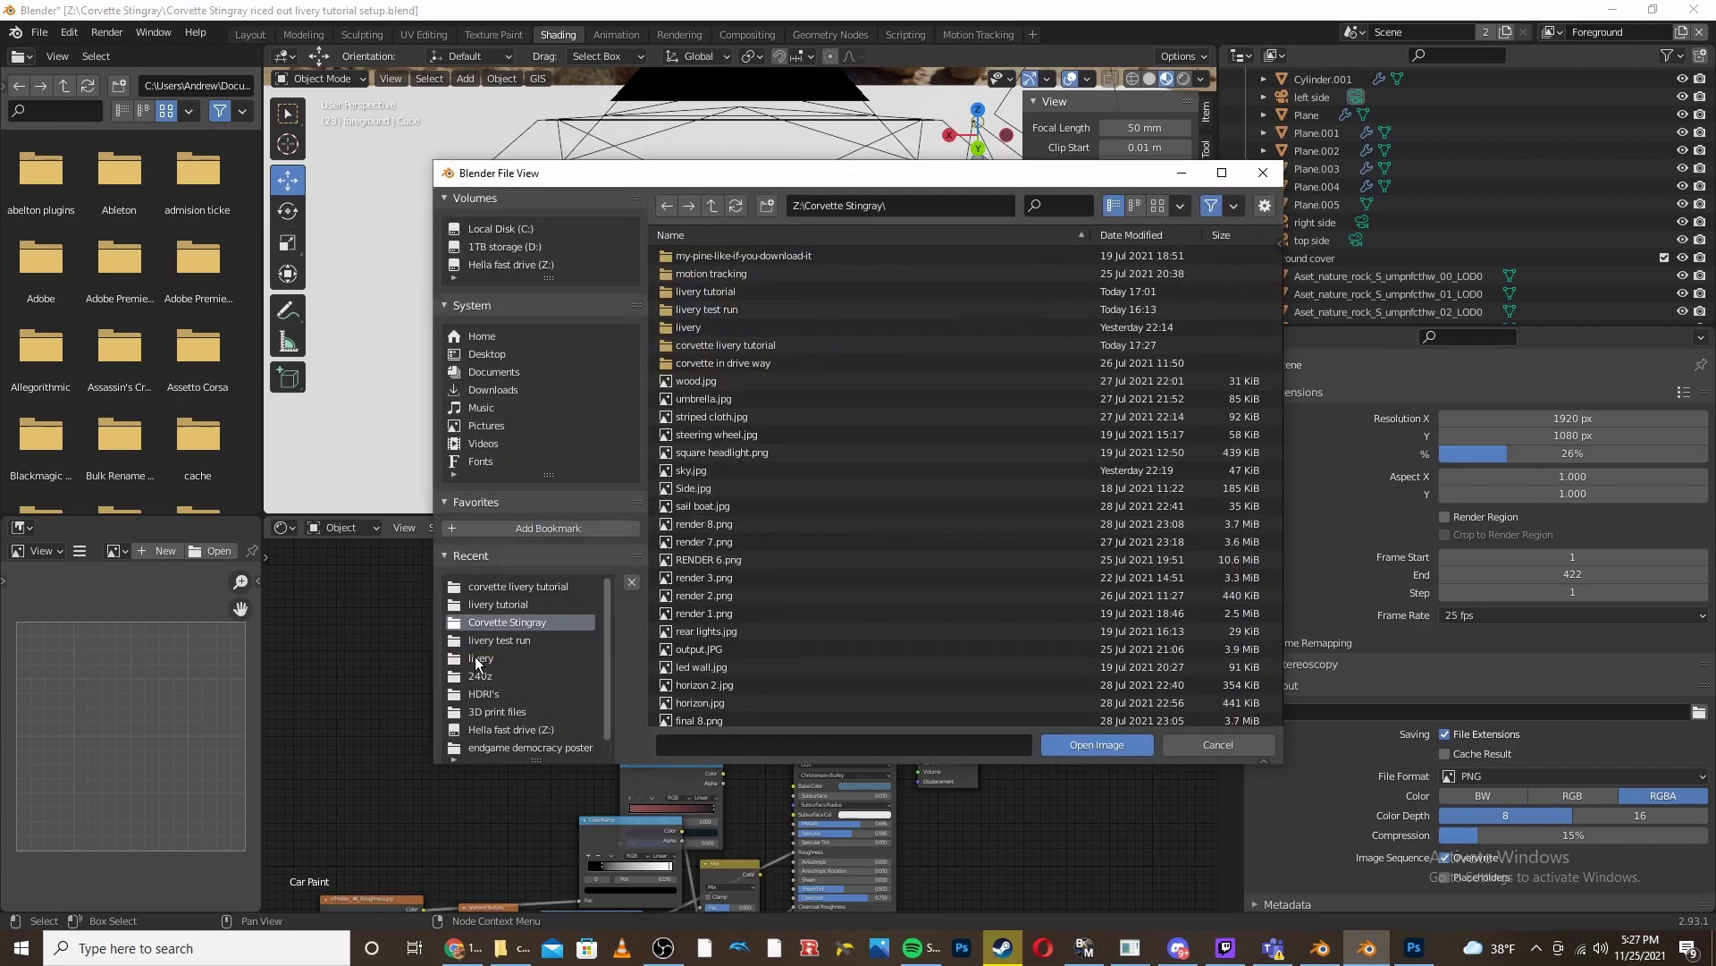
left_click(511, 586)
left_click(708, 327)
left_click(1097, 744)
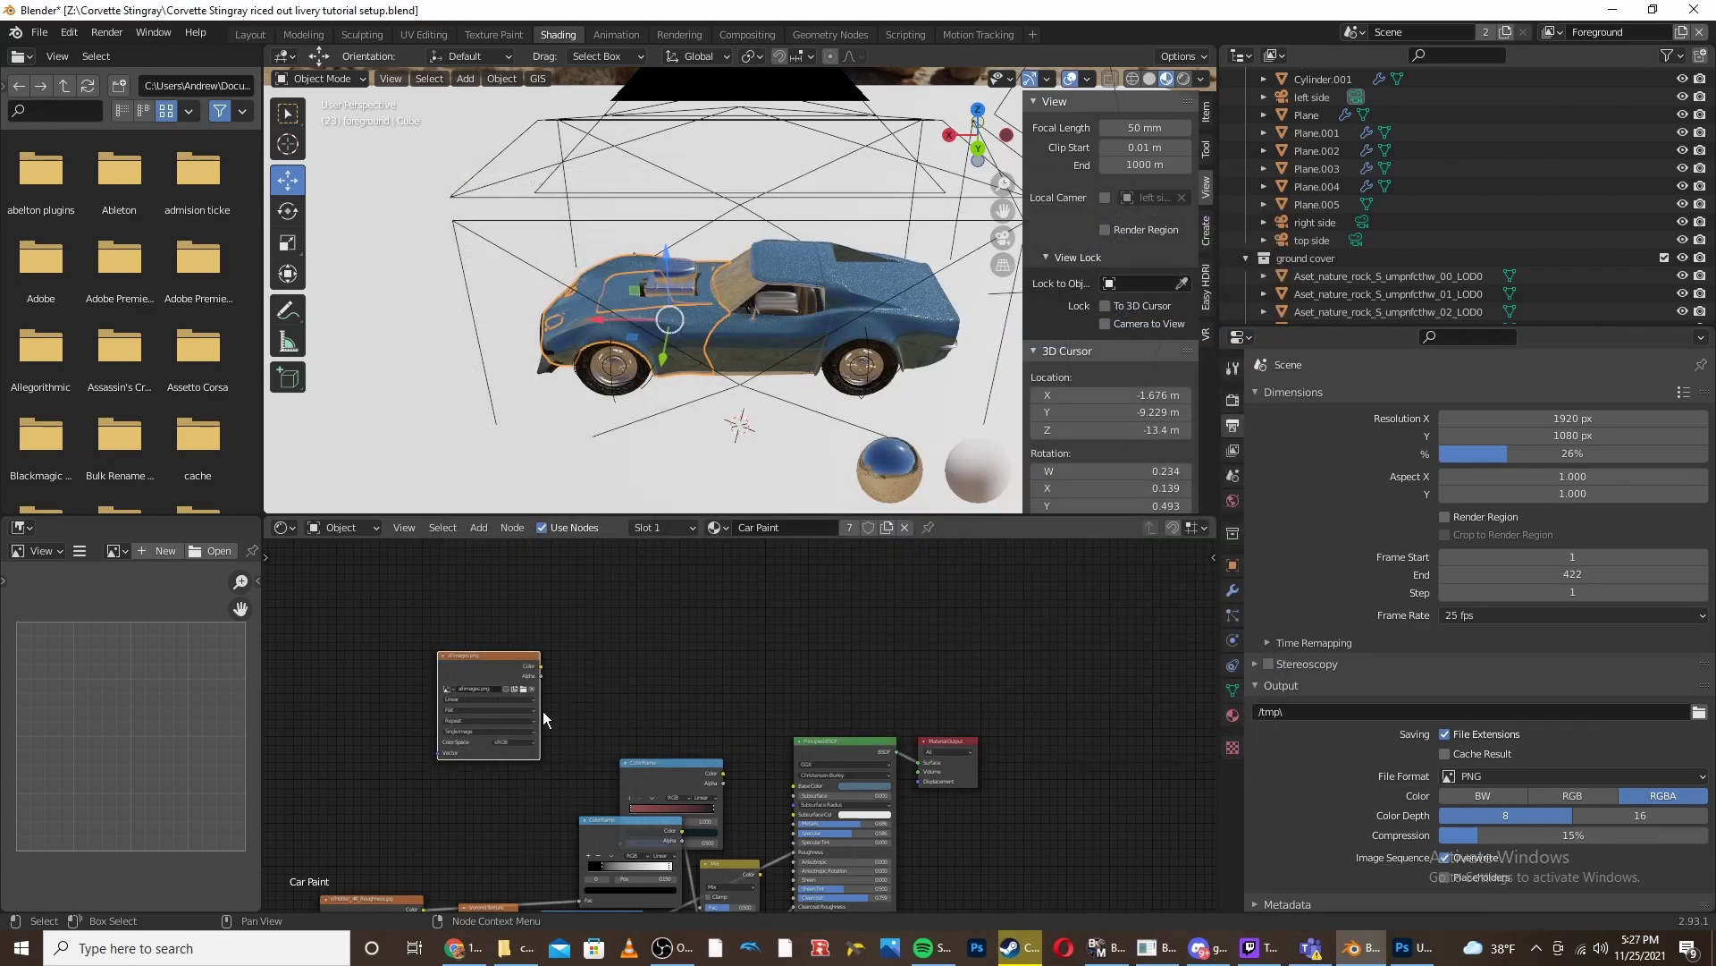
left_click_drag(540, 666, 794, 785)
left_click_drag(459, 663, 518, 670)
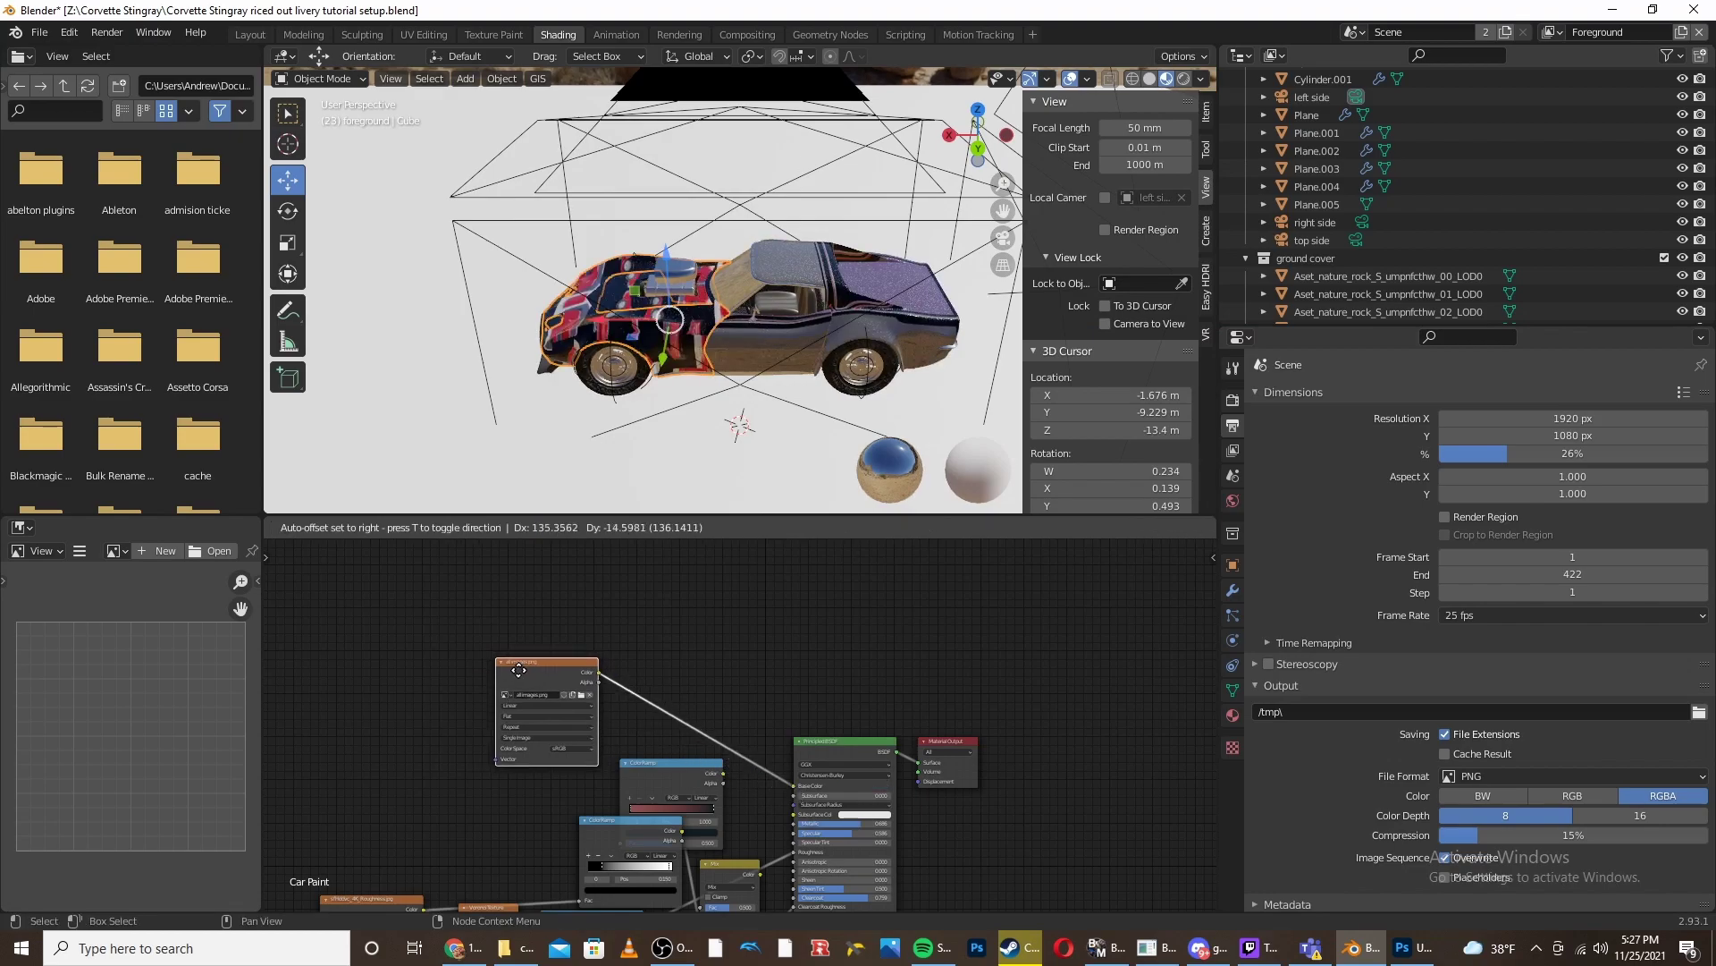
- Make the right side camera the active camera and look at the car through it
middle_click_drag(643, 309, 688, 337)
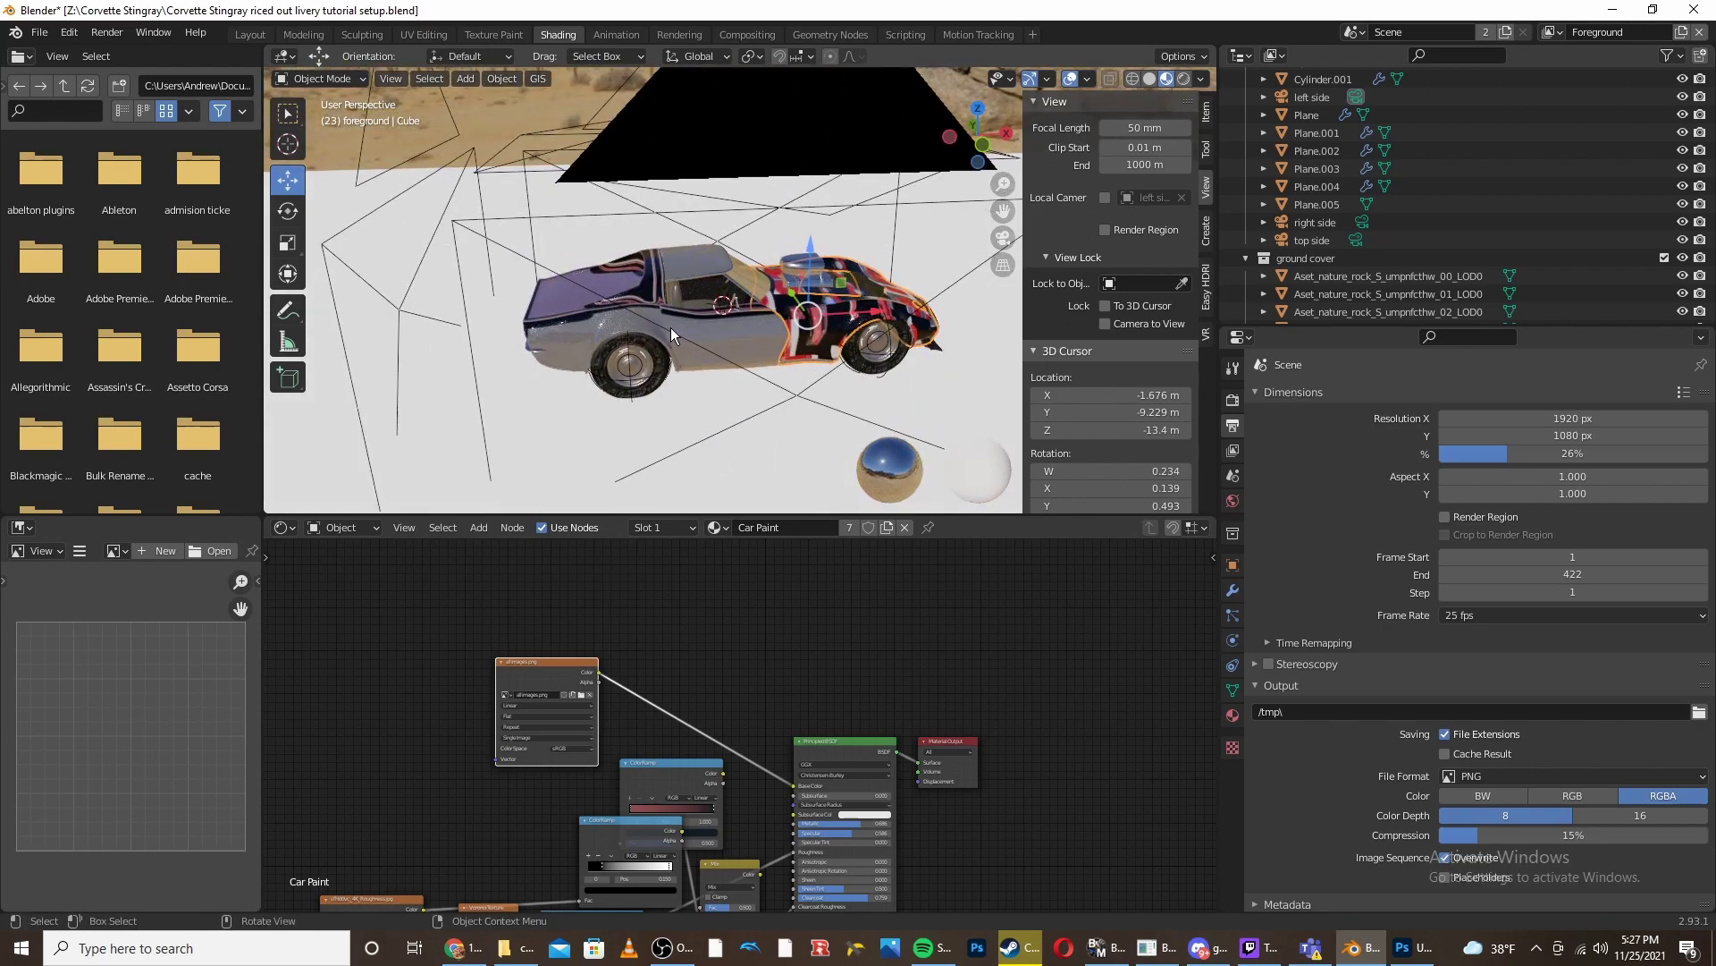
middle_click_drag(899, 418, 764, 333)
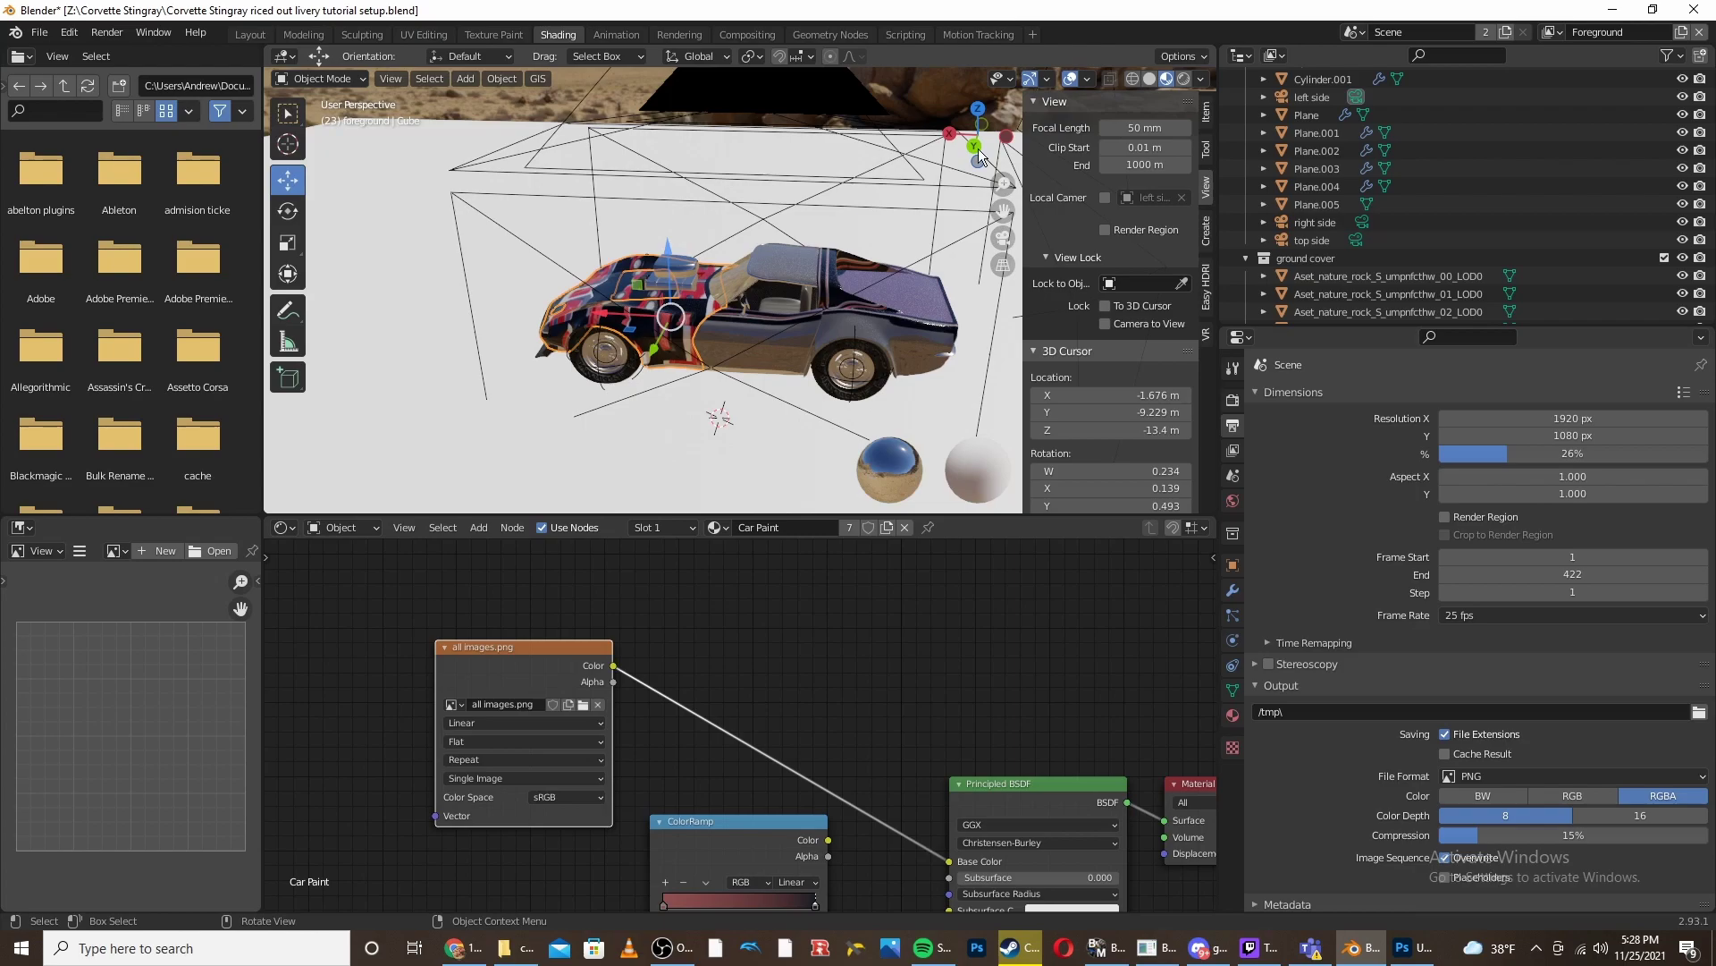
left_click(1374, 221)
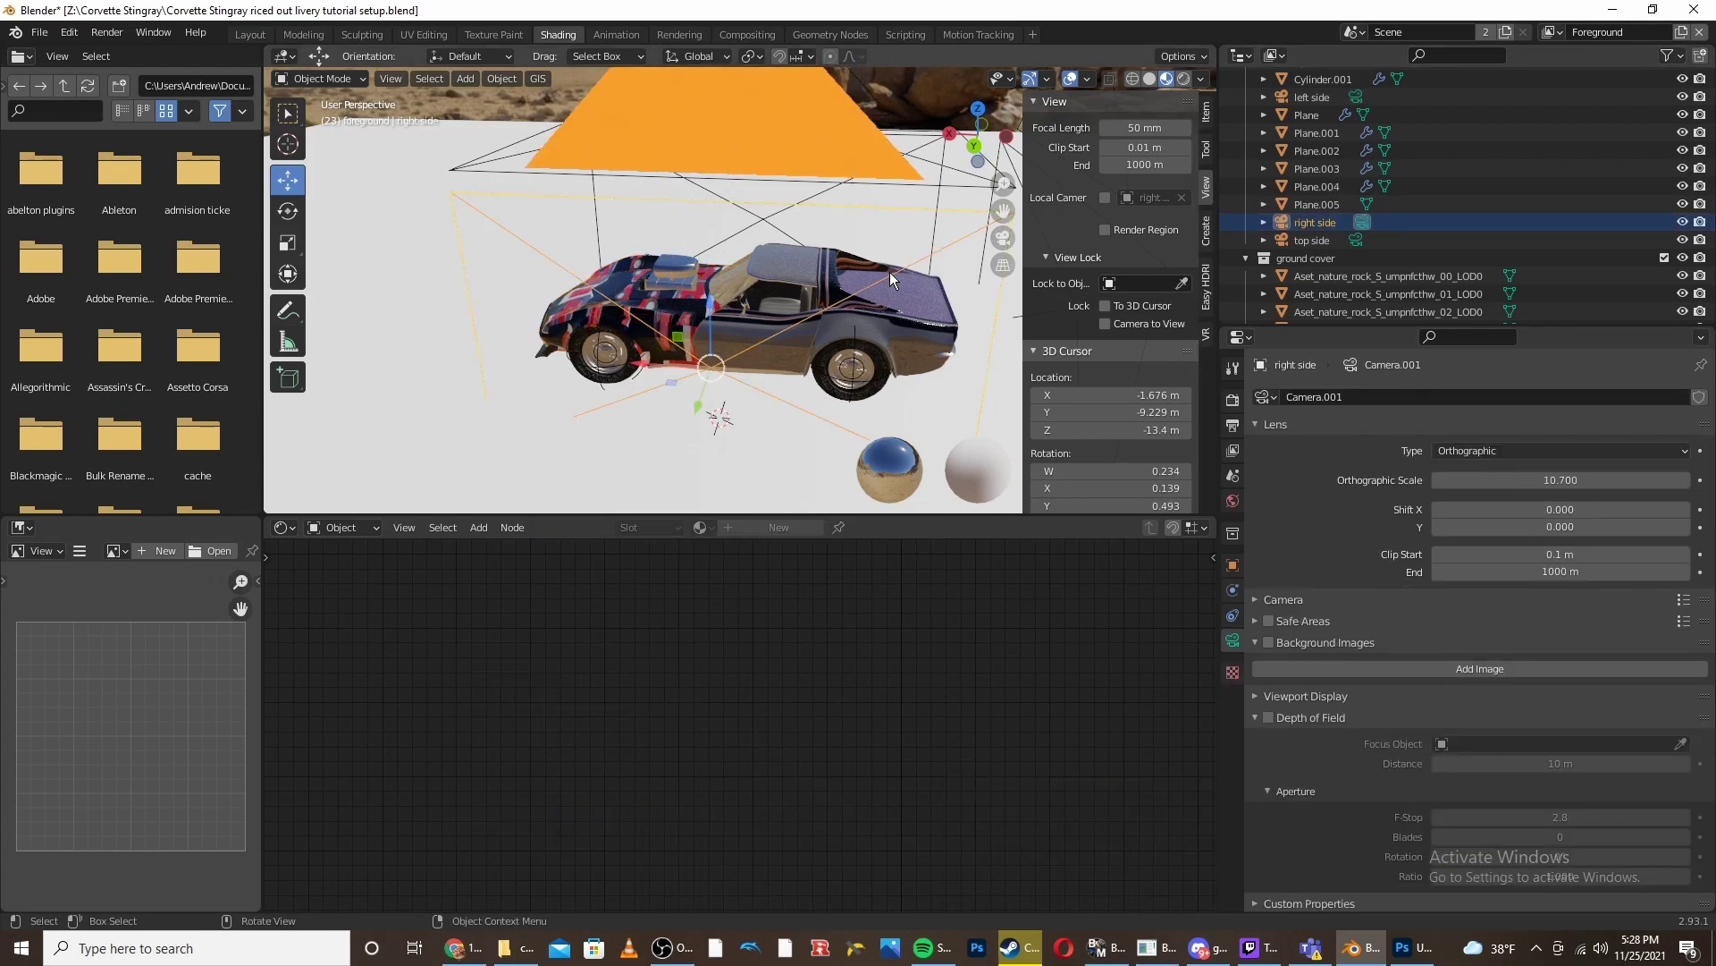
key("ctrl+KP_0")
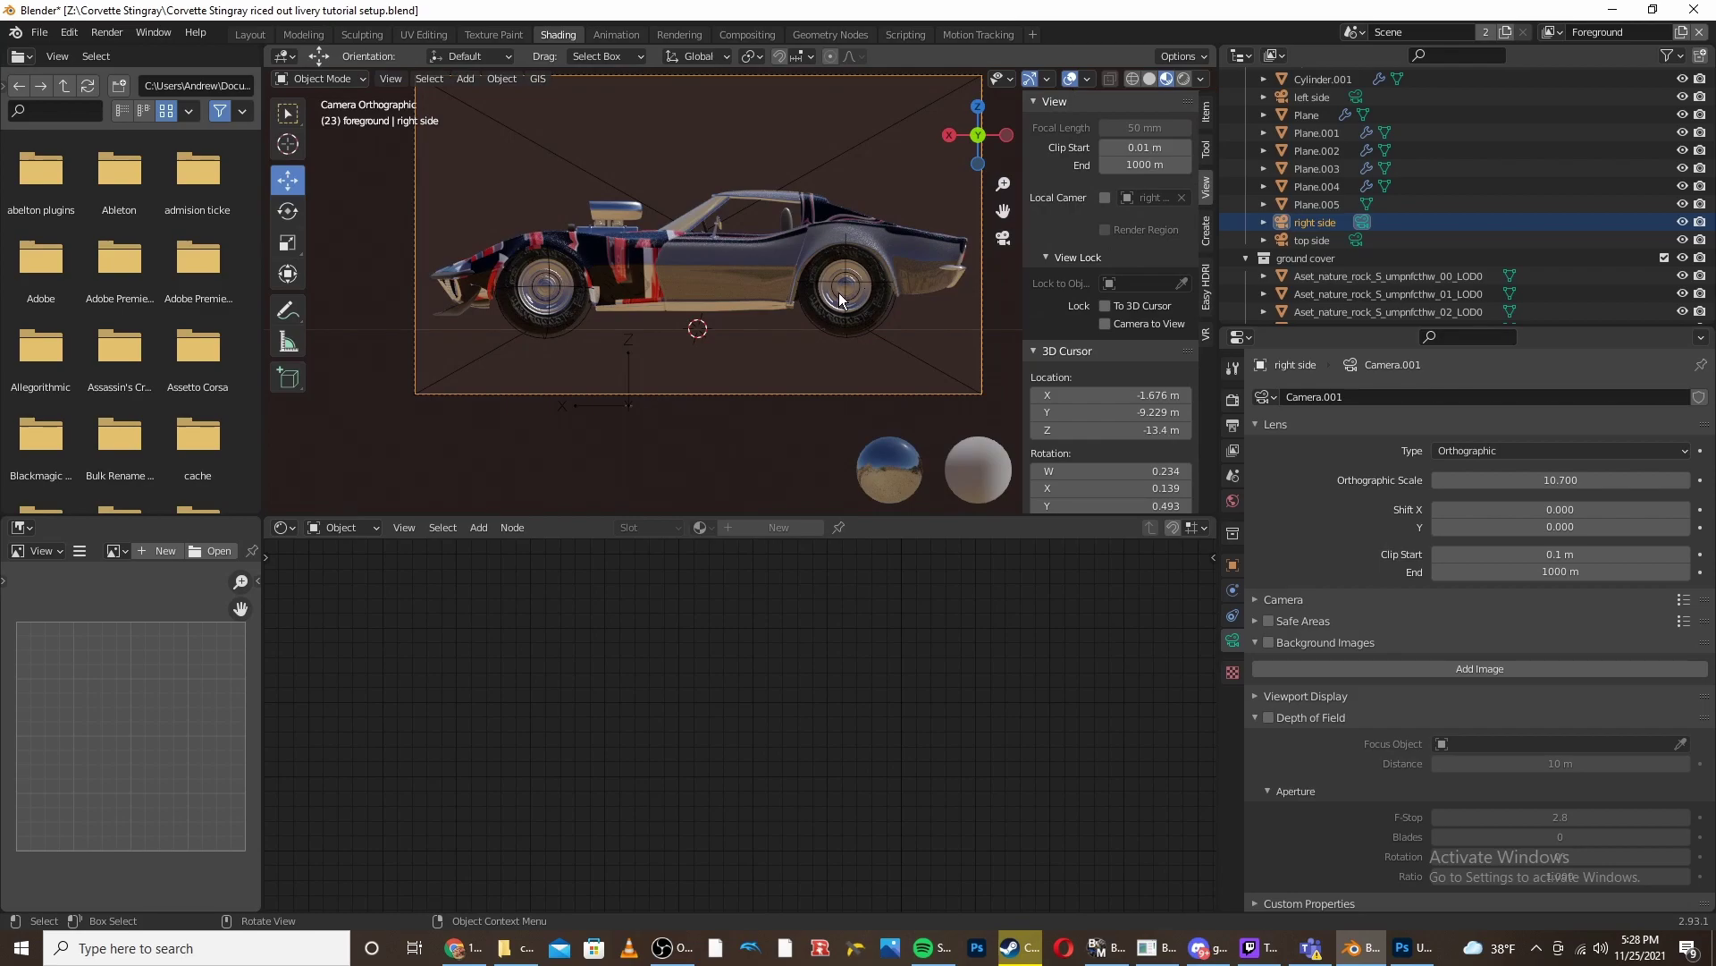
- In Edit Mode on the front body panel, clear the selection and circle-select the side faces in face mode from the right side camera view
left_click(658, 271)
key("Tab")
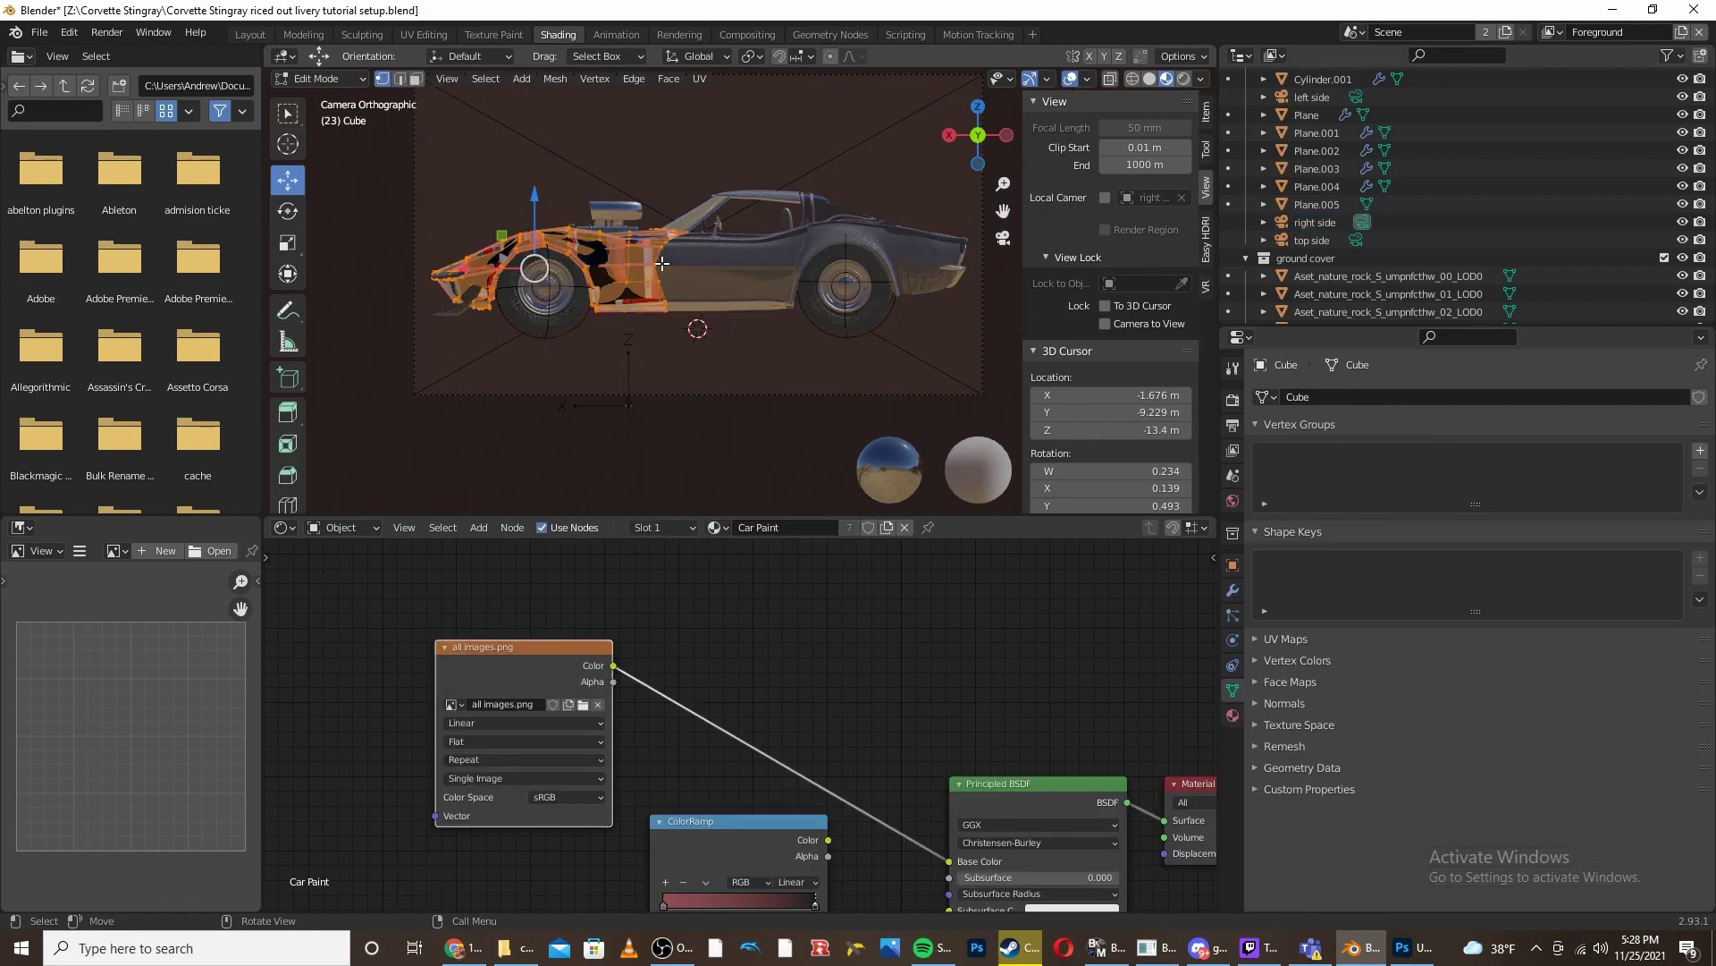
scroll(662, 263, "up", 4)
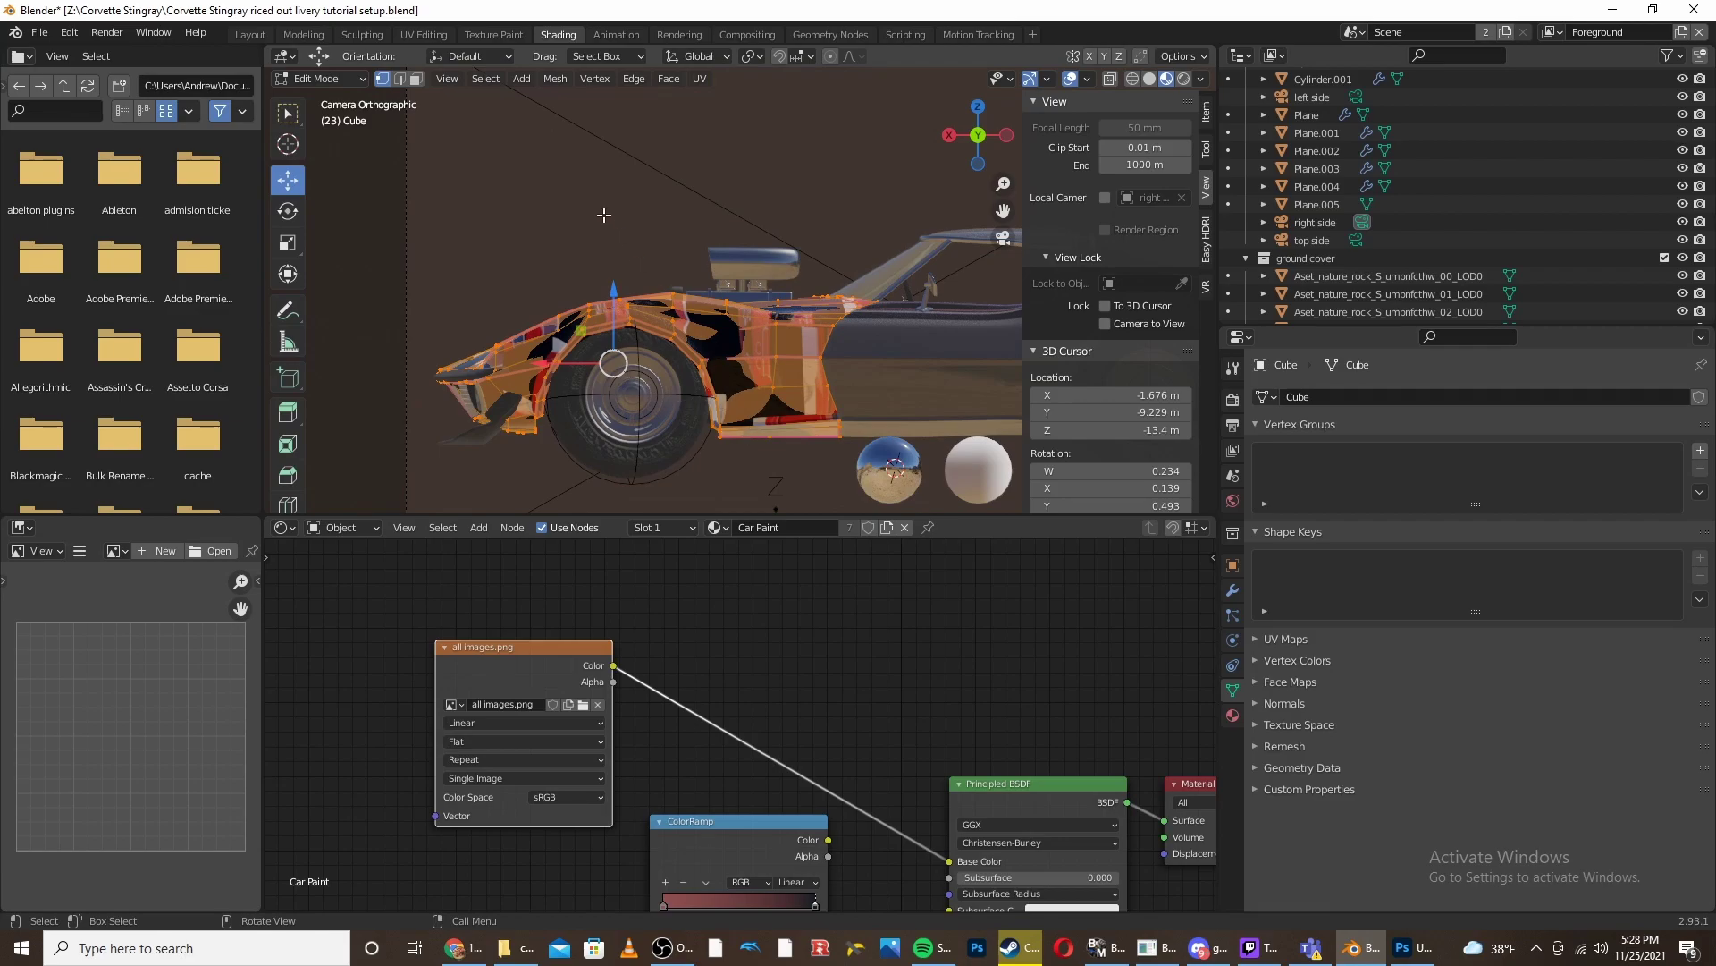
key("alt+a")
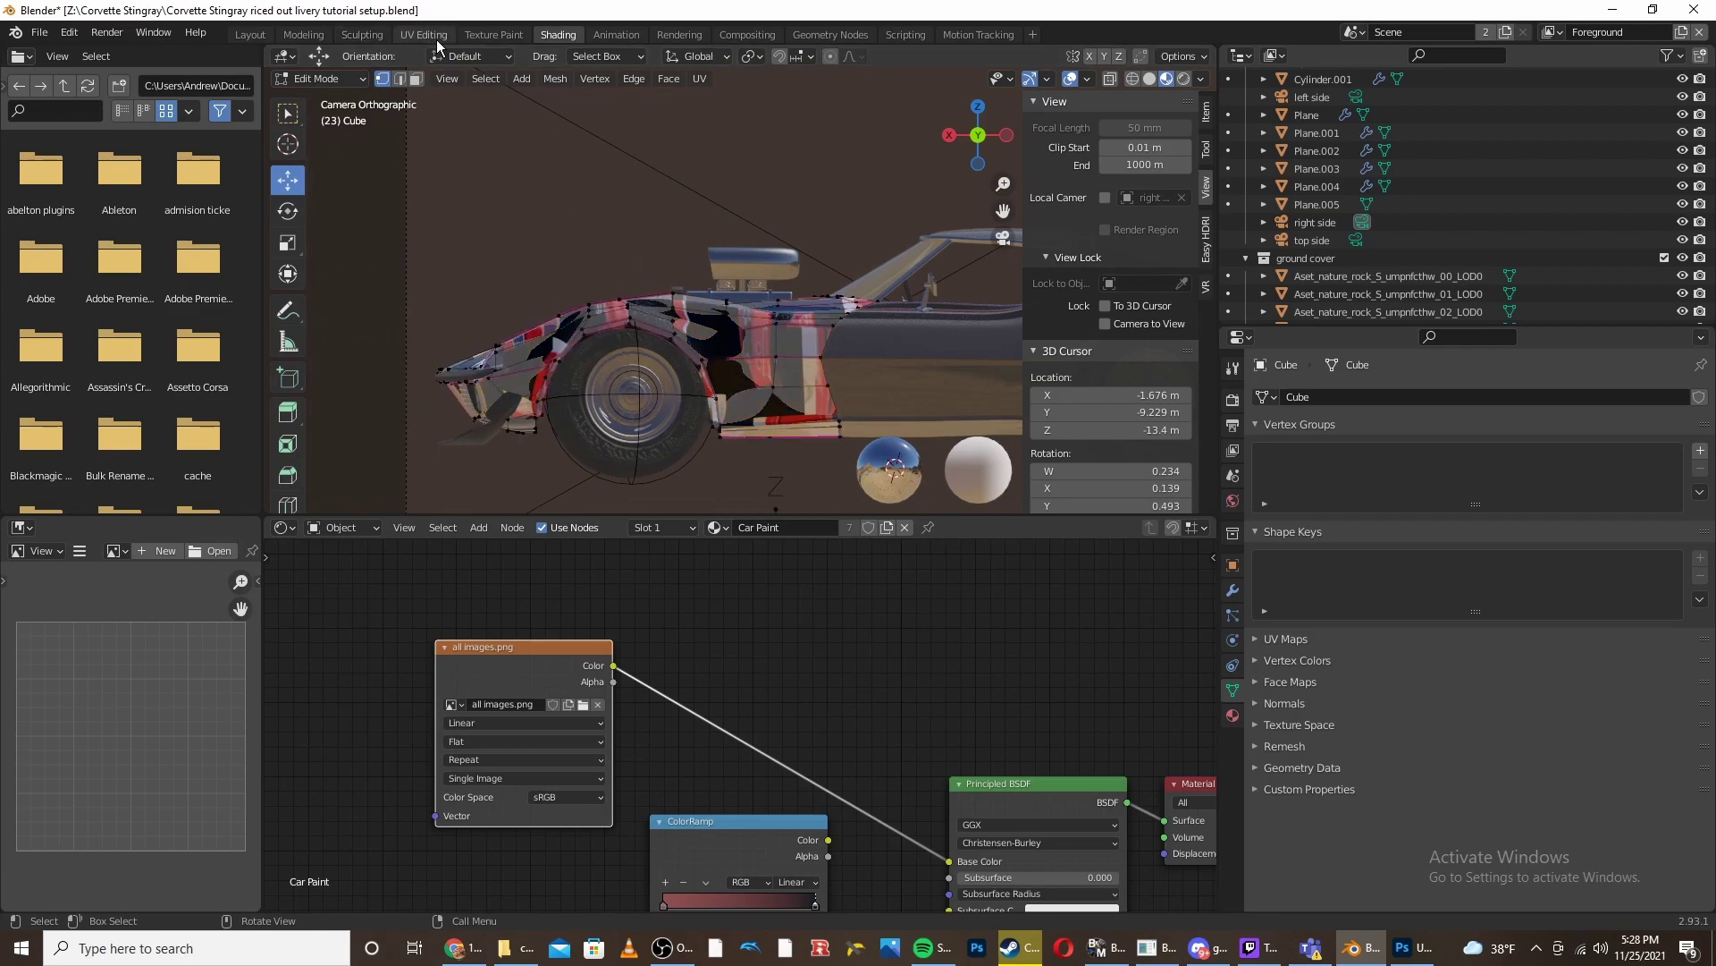
left_click(416, 79)
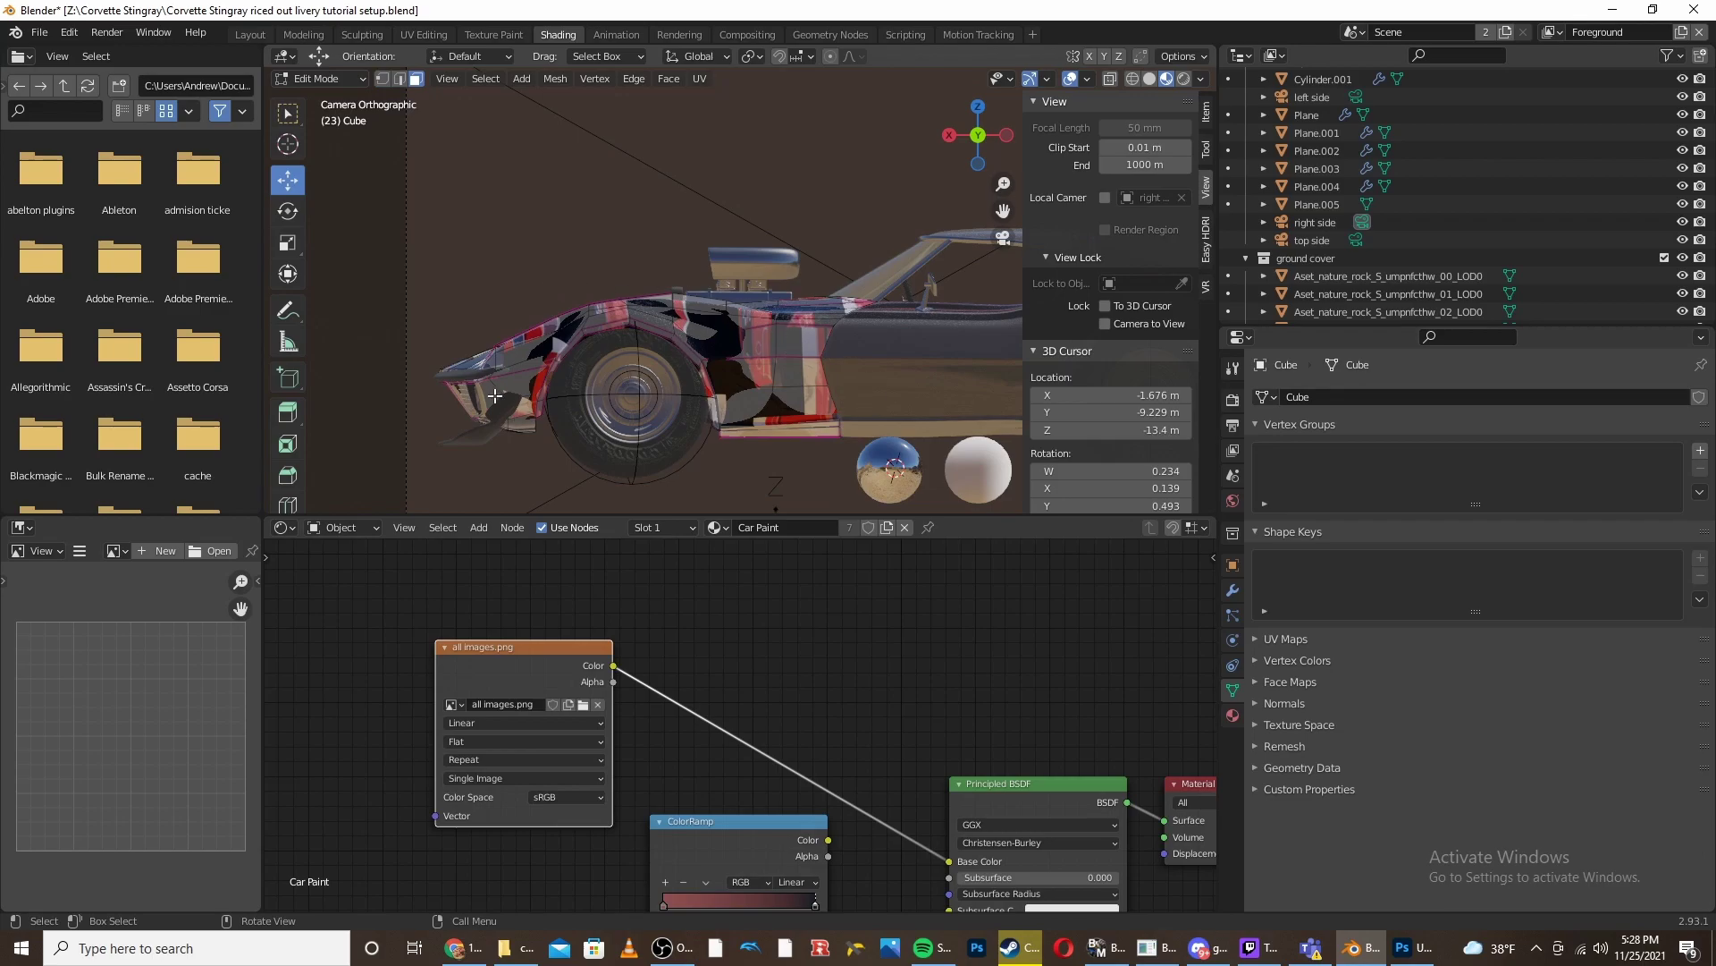
key("c")
mouse_move(818, 411)
left_mouse_down()
mouse_move(831, 420)
mouse_move(768, 407)
mouse_move(756, 429)
mouse_move(811, 336)
mouse_move(702, 329)
mouse_move(585, 336)
mouse_move(439, 415)
mouse_move(541, 398)
mouse_move(617, 331)
mouse_move(759, 338)
left_mouse_up()
key("Escape")
scroll(759, 341, "down", 3)
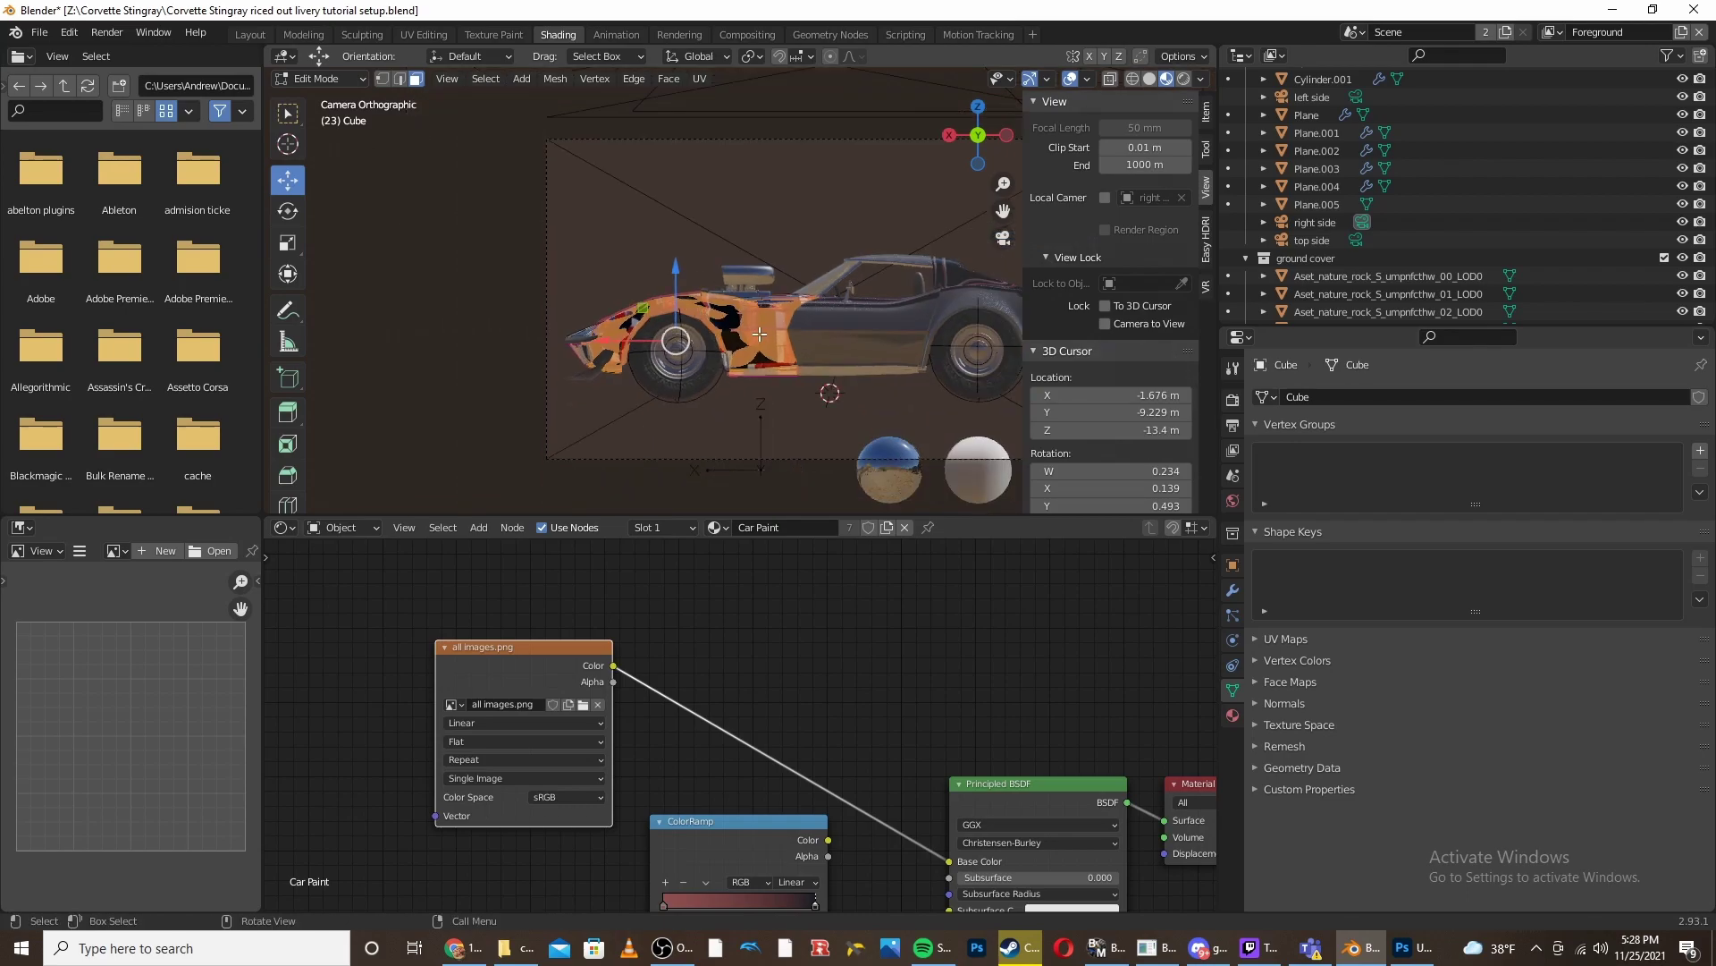
- Switch the viewport to solid shading and add the missed side faces around the front fender to the face selection
middle_click_drag(759, 335, 794, 383)
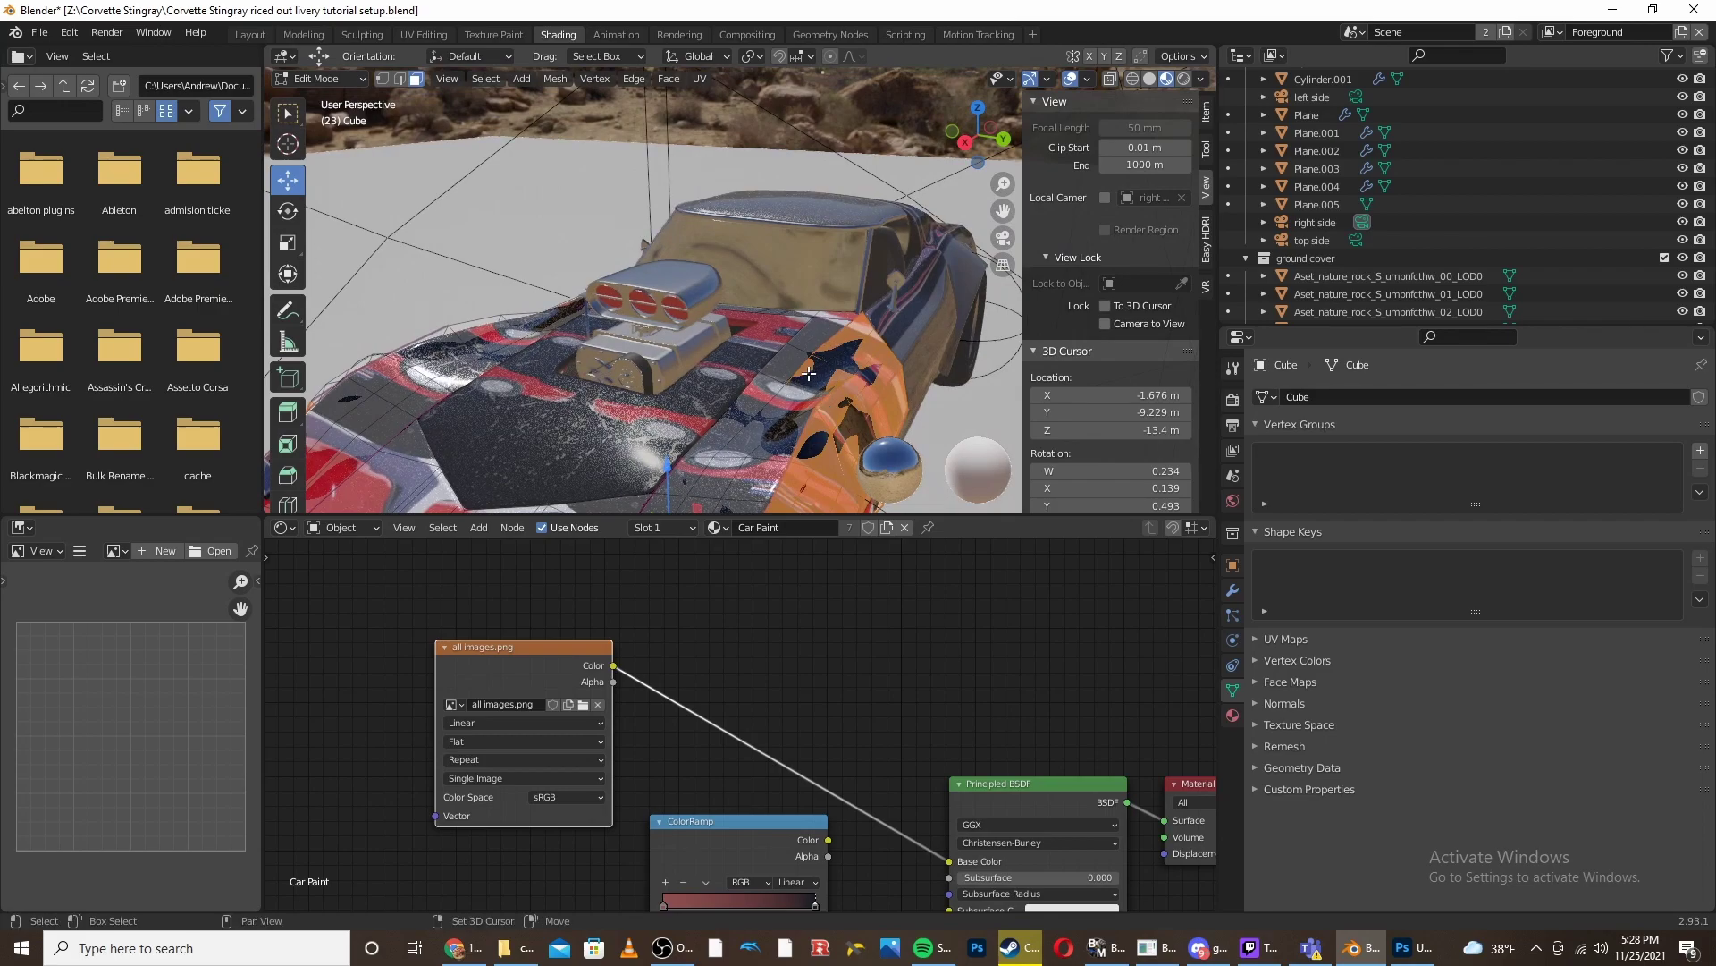
mouse_move(809, 372)
middle_mouse_down()
mouse_move(804, 442)
mouse_move(836, 376)
middle_mouse_up()
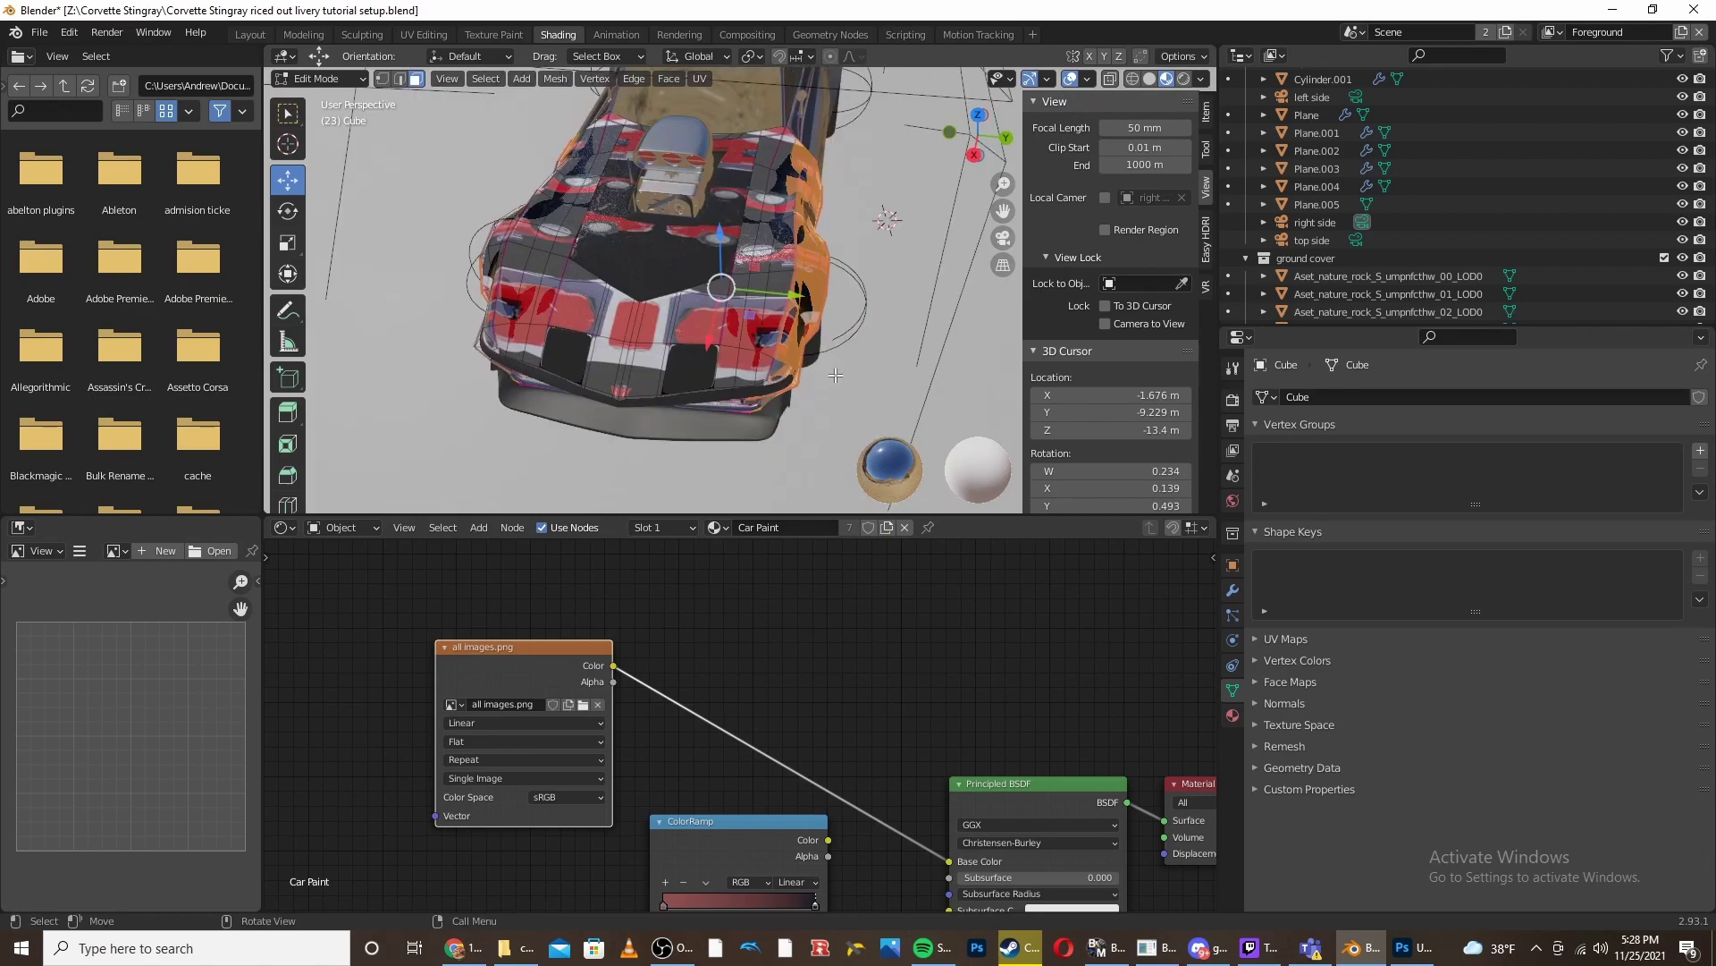
middle_click_drag(835, 375, 694, 284)
key("z")
left_click(622, 295)
left_click(665, 304, "shift")
key("z")
left_click(735, 307)
middle_click_drag(743, 299, 706, 201)
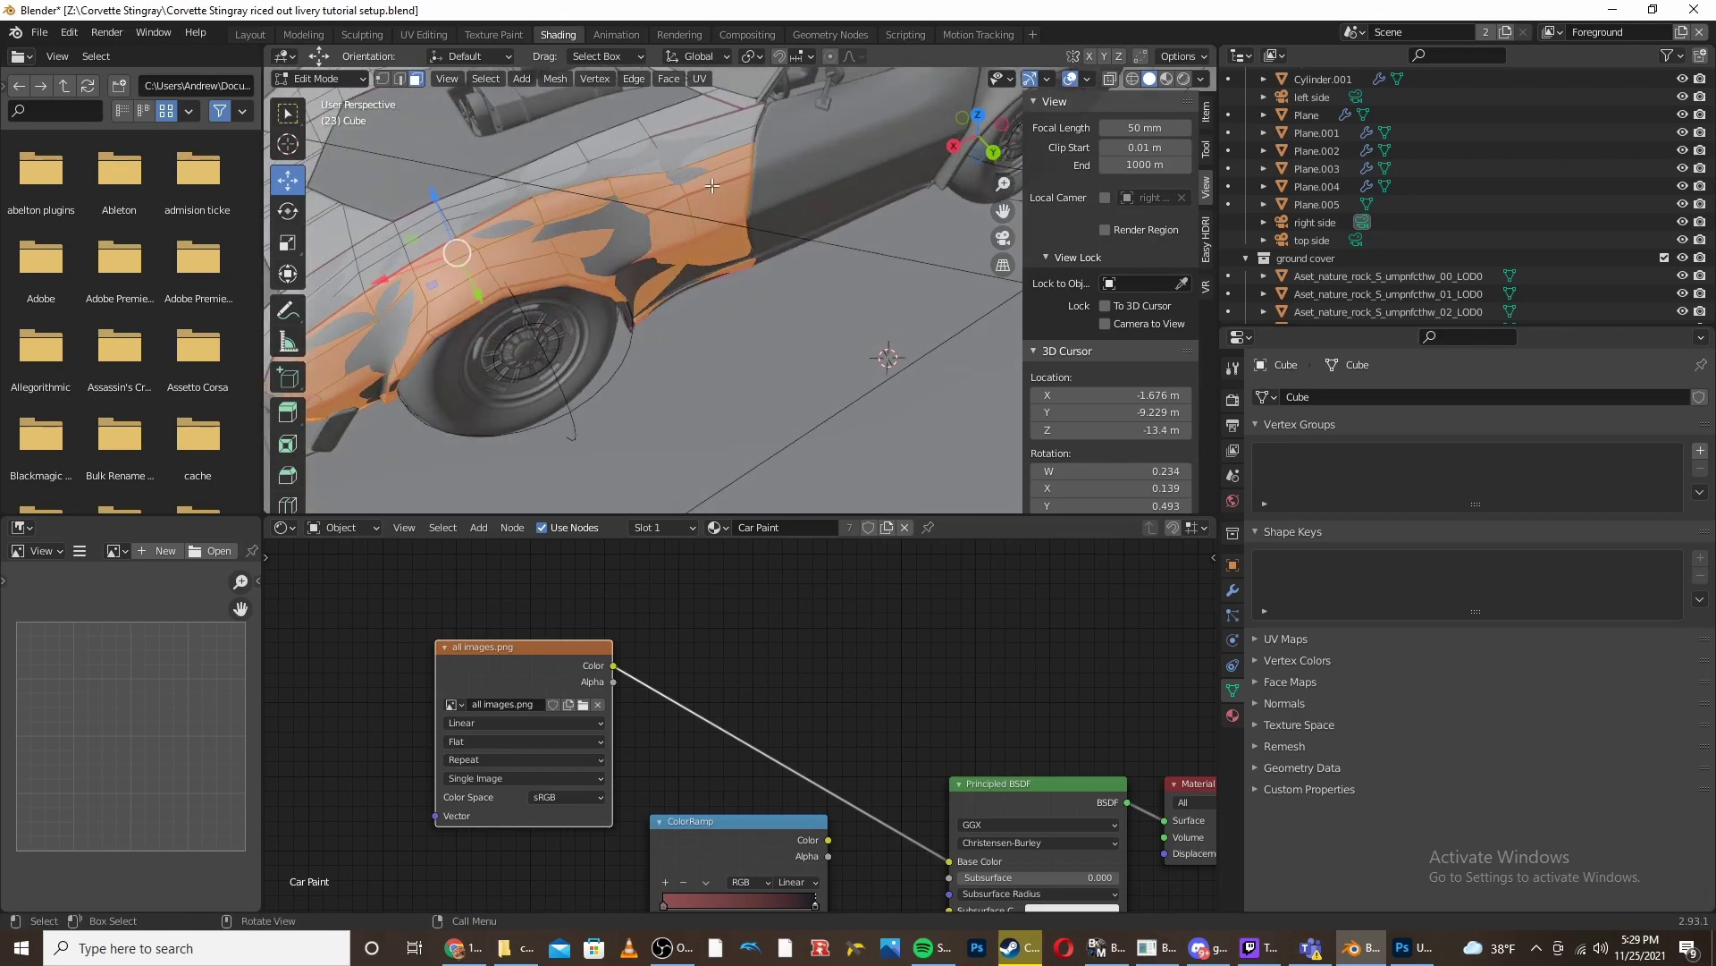
mouse_move(650, 198)
middle_mouse_down()
mouse_move(659, 255)
mouse_move(657, 209)
middle_mouse_up()
left_click(613, 205, "shift")
middle_click_drag(475, 260, 547, 301)
scroll(727, 281, "down", 4)
middle_click_drag(727, 282, 624, 296)
- Project the selected fender faces' UVs from the right side camera view with Camera Bounds enabled
key("KP_0")
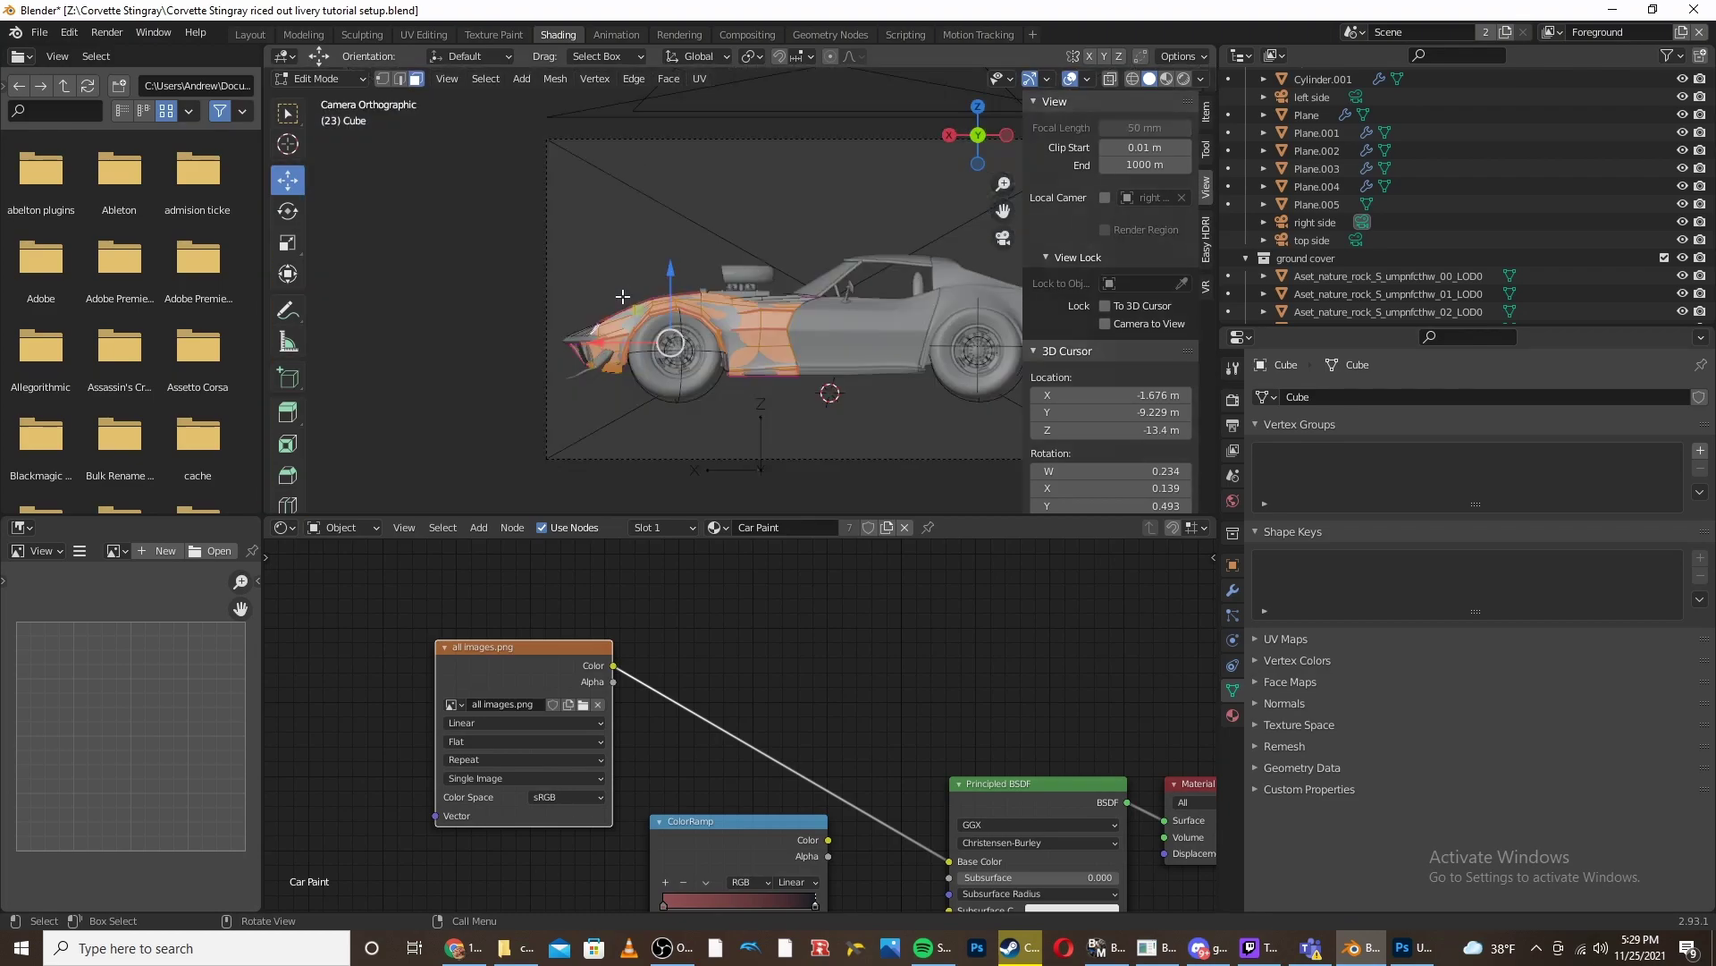
key("u")
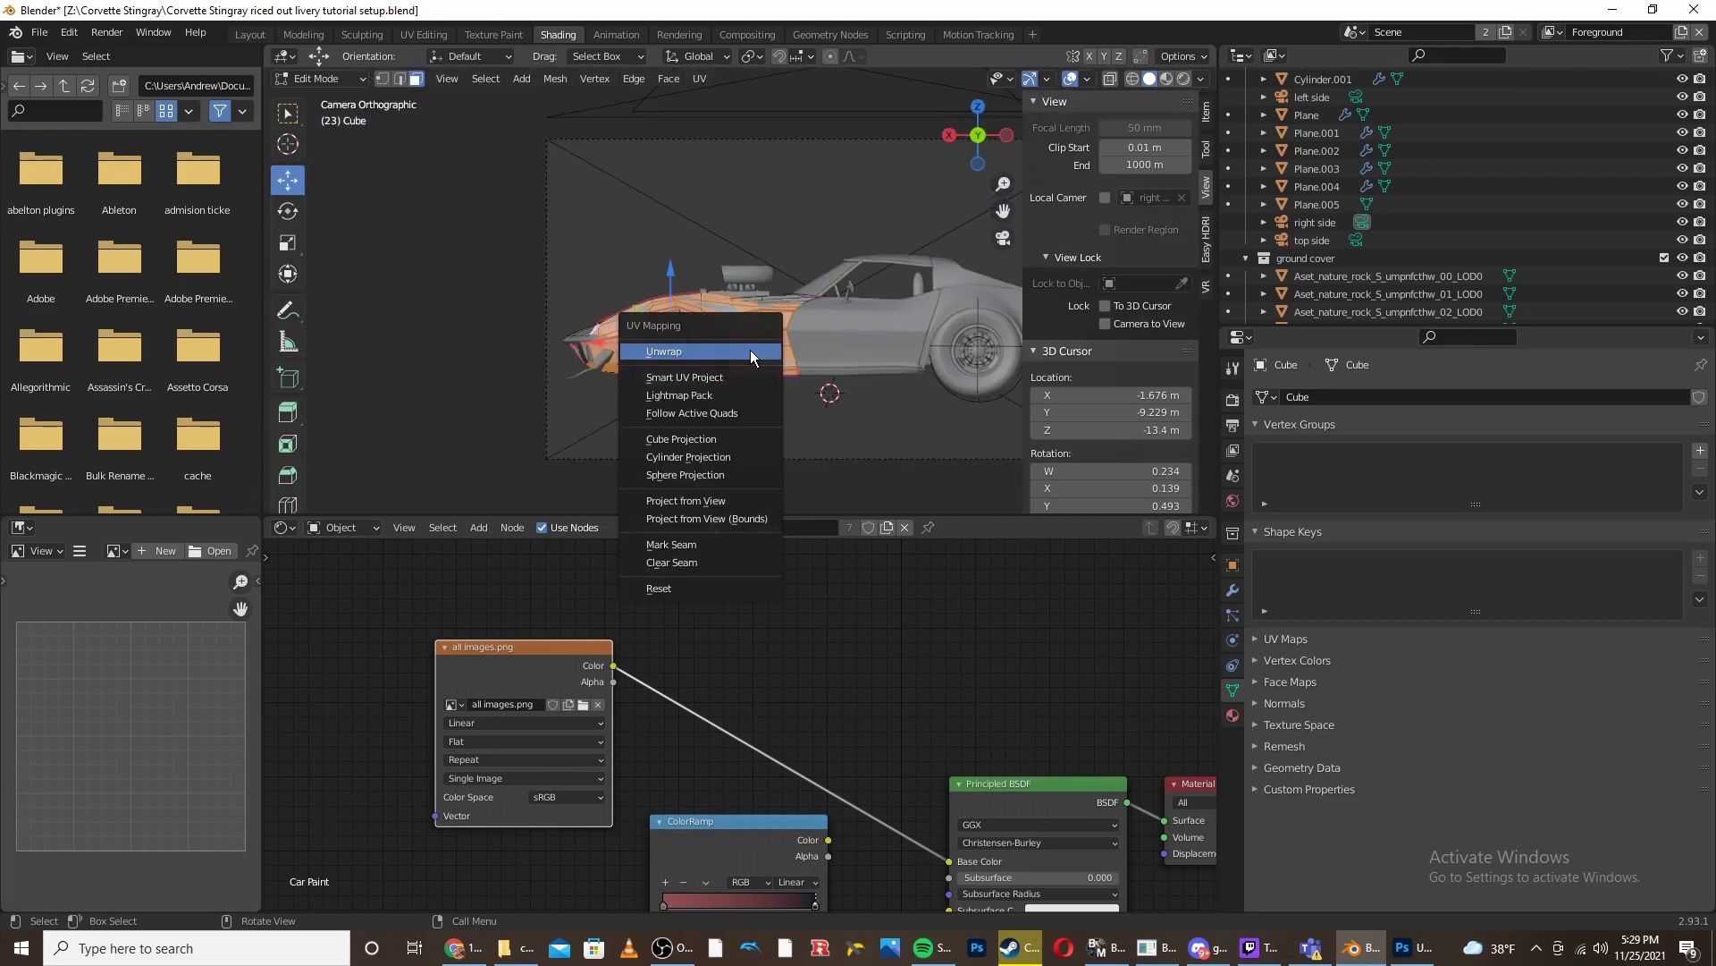
left_click(682, 498)
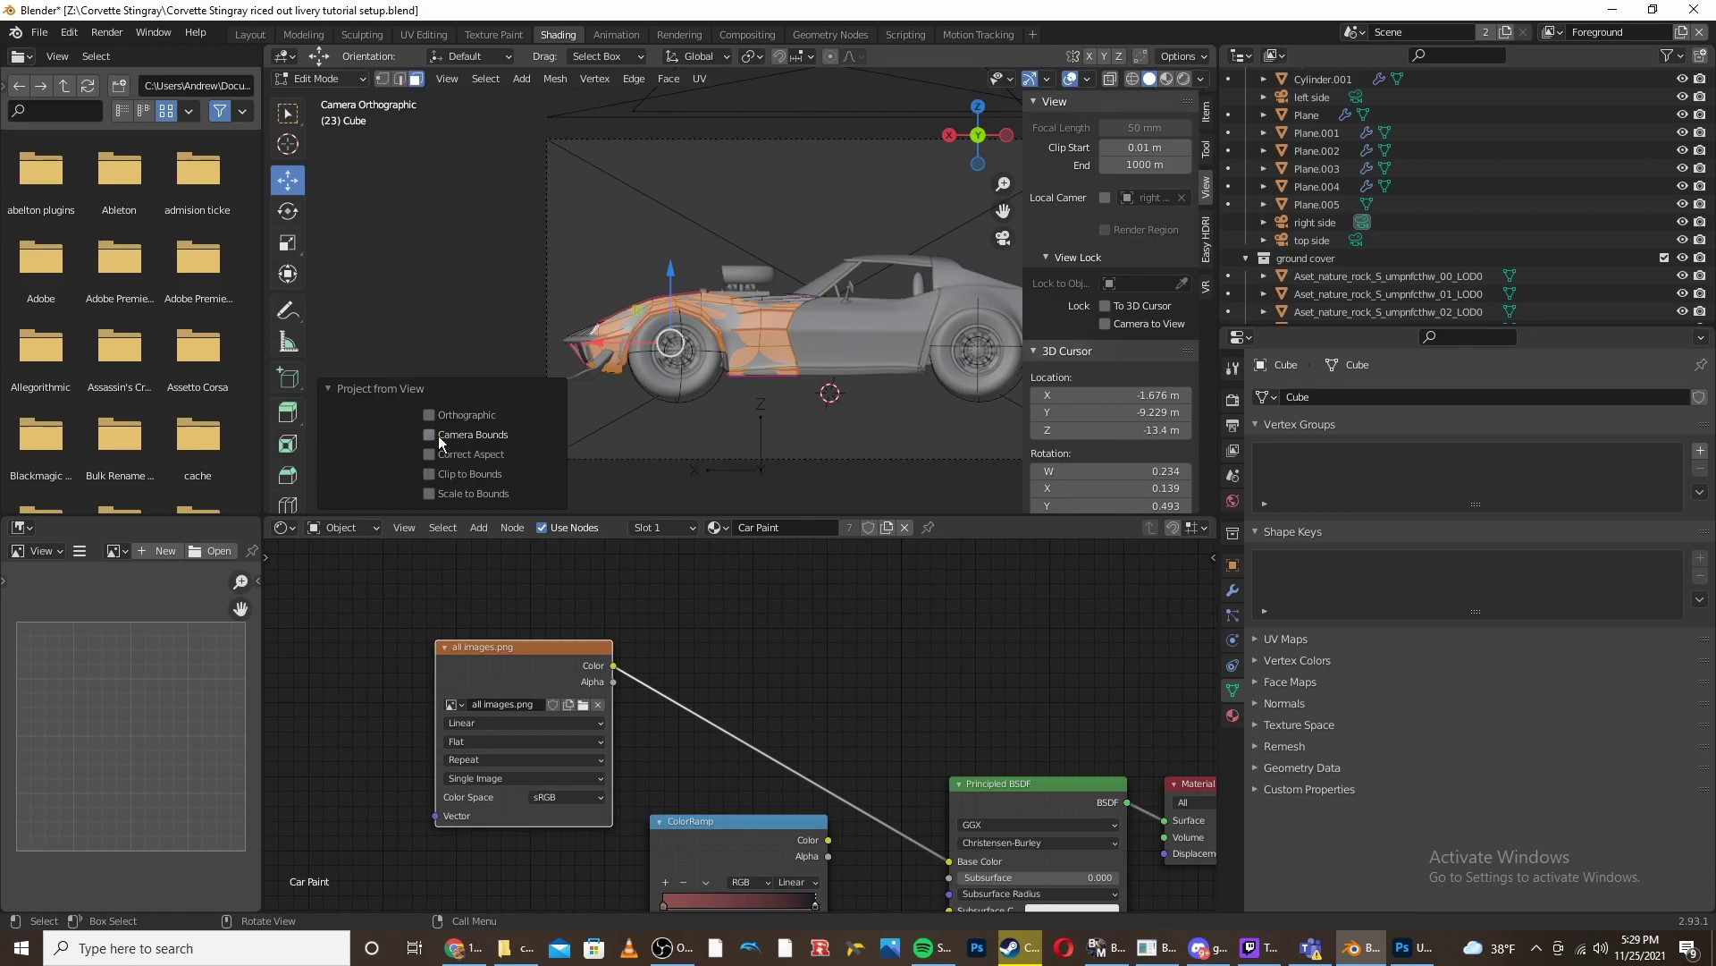
key("u")
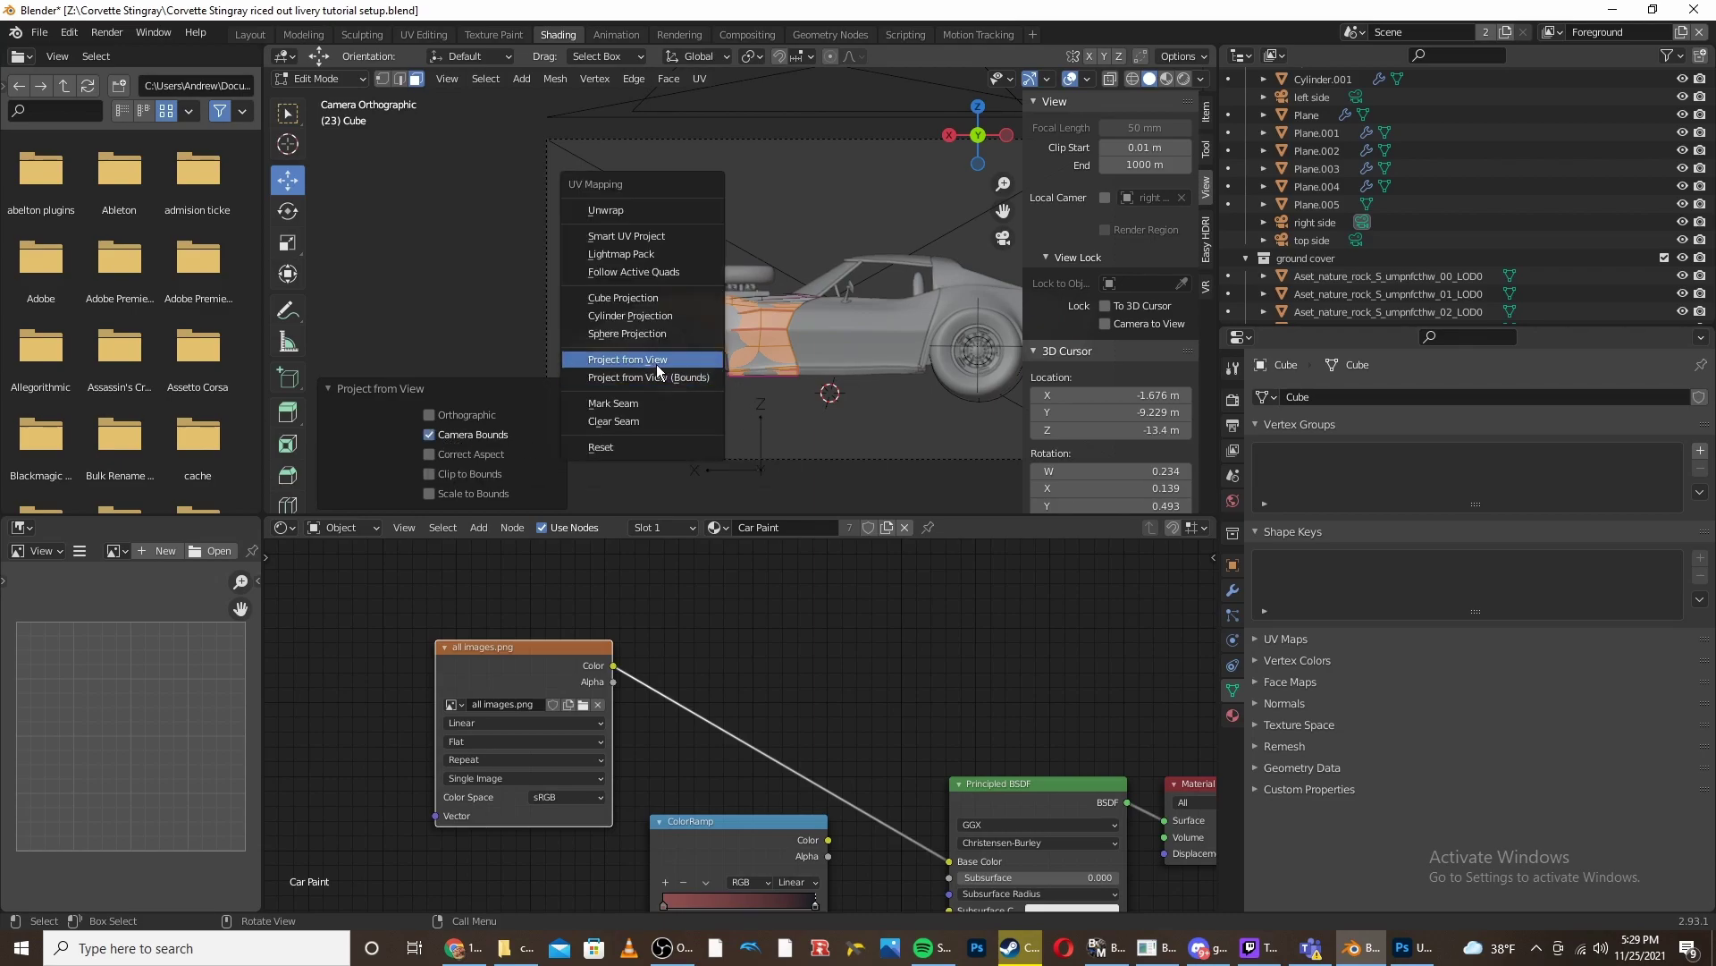
left_click(701, 368)
- Switch to the UV Editing workspace and display all images.png behind the projected UVs
middle_click_drag(777, 314, 676, 333, "shift")
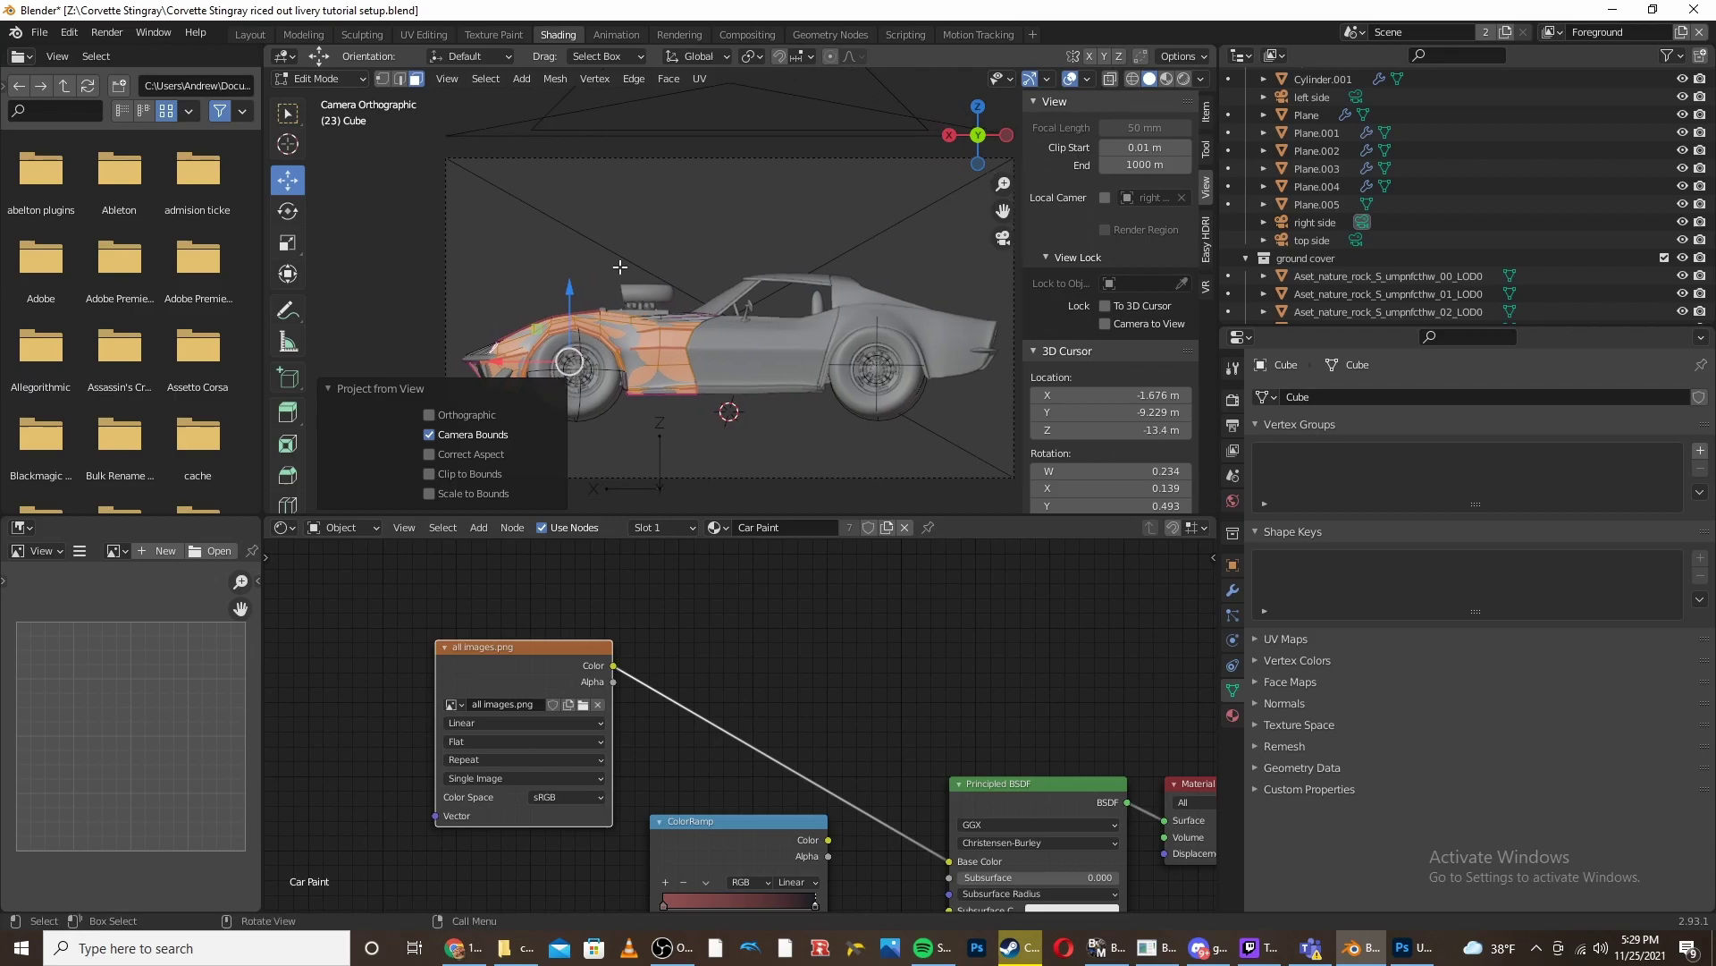
left_click(424, 34)
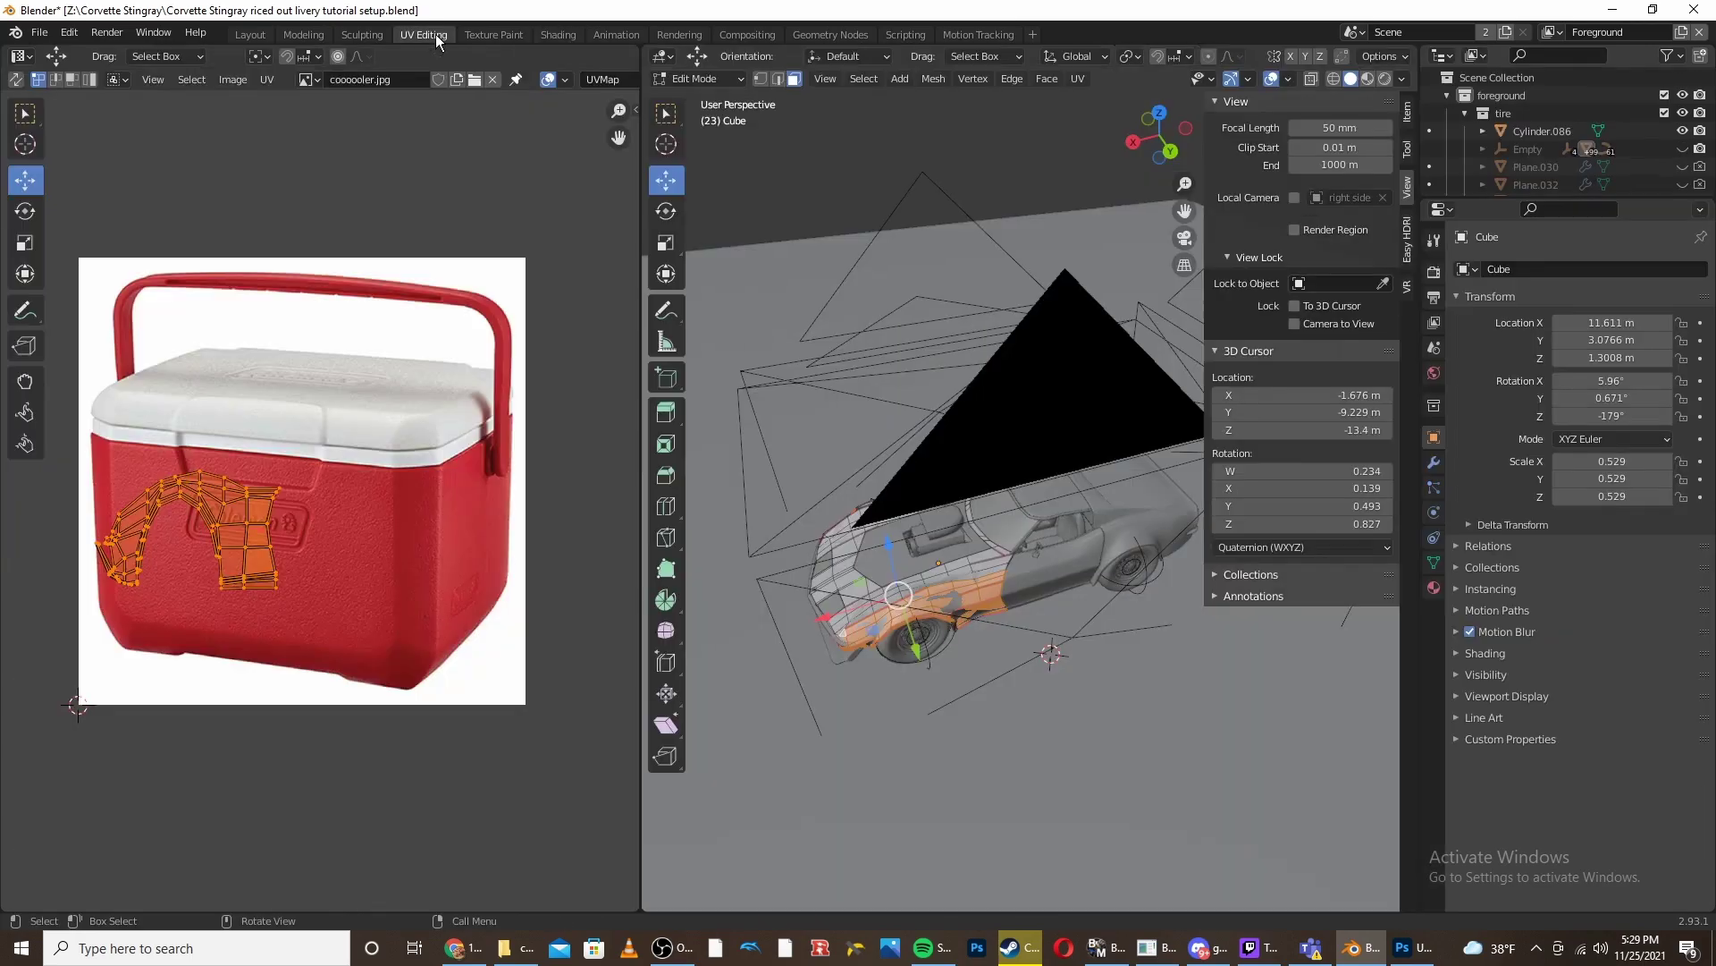
left_click(310, 87)
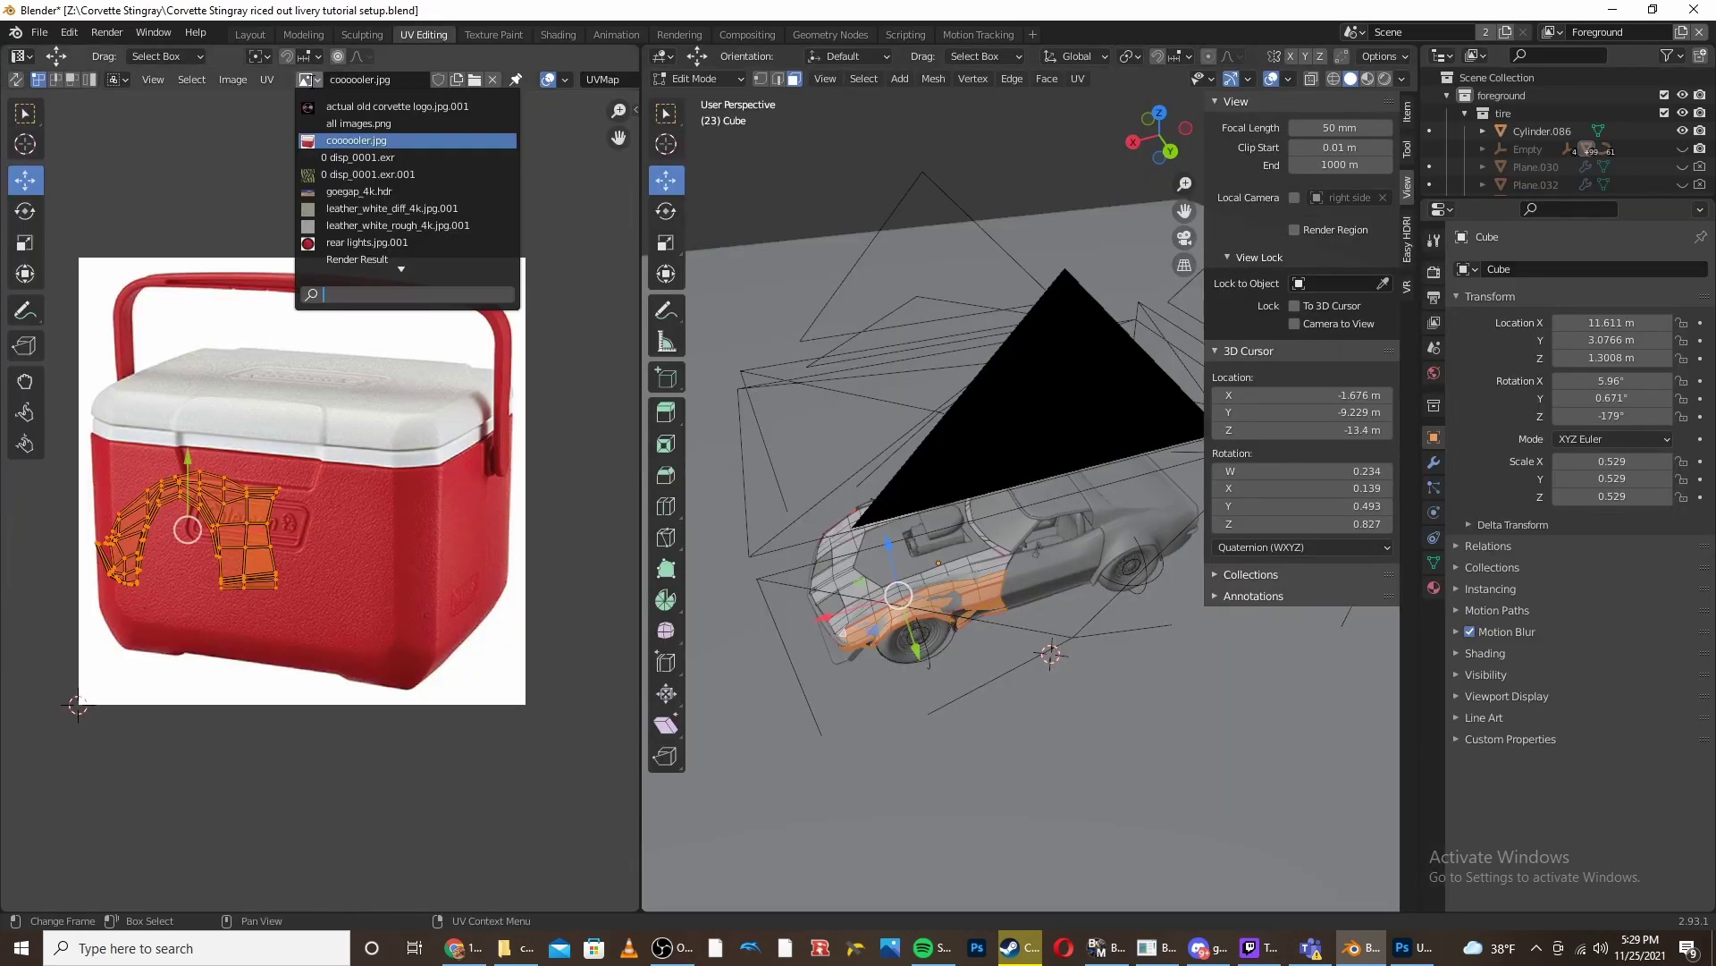
left_click(356, 131)
scroll(282, 463, "down", 6)
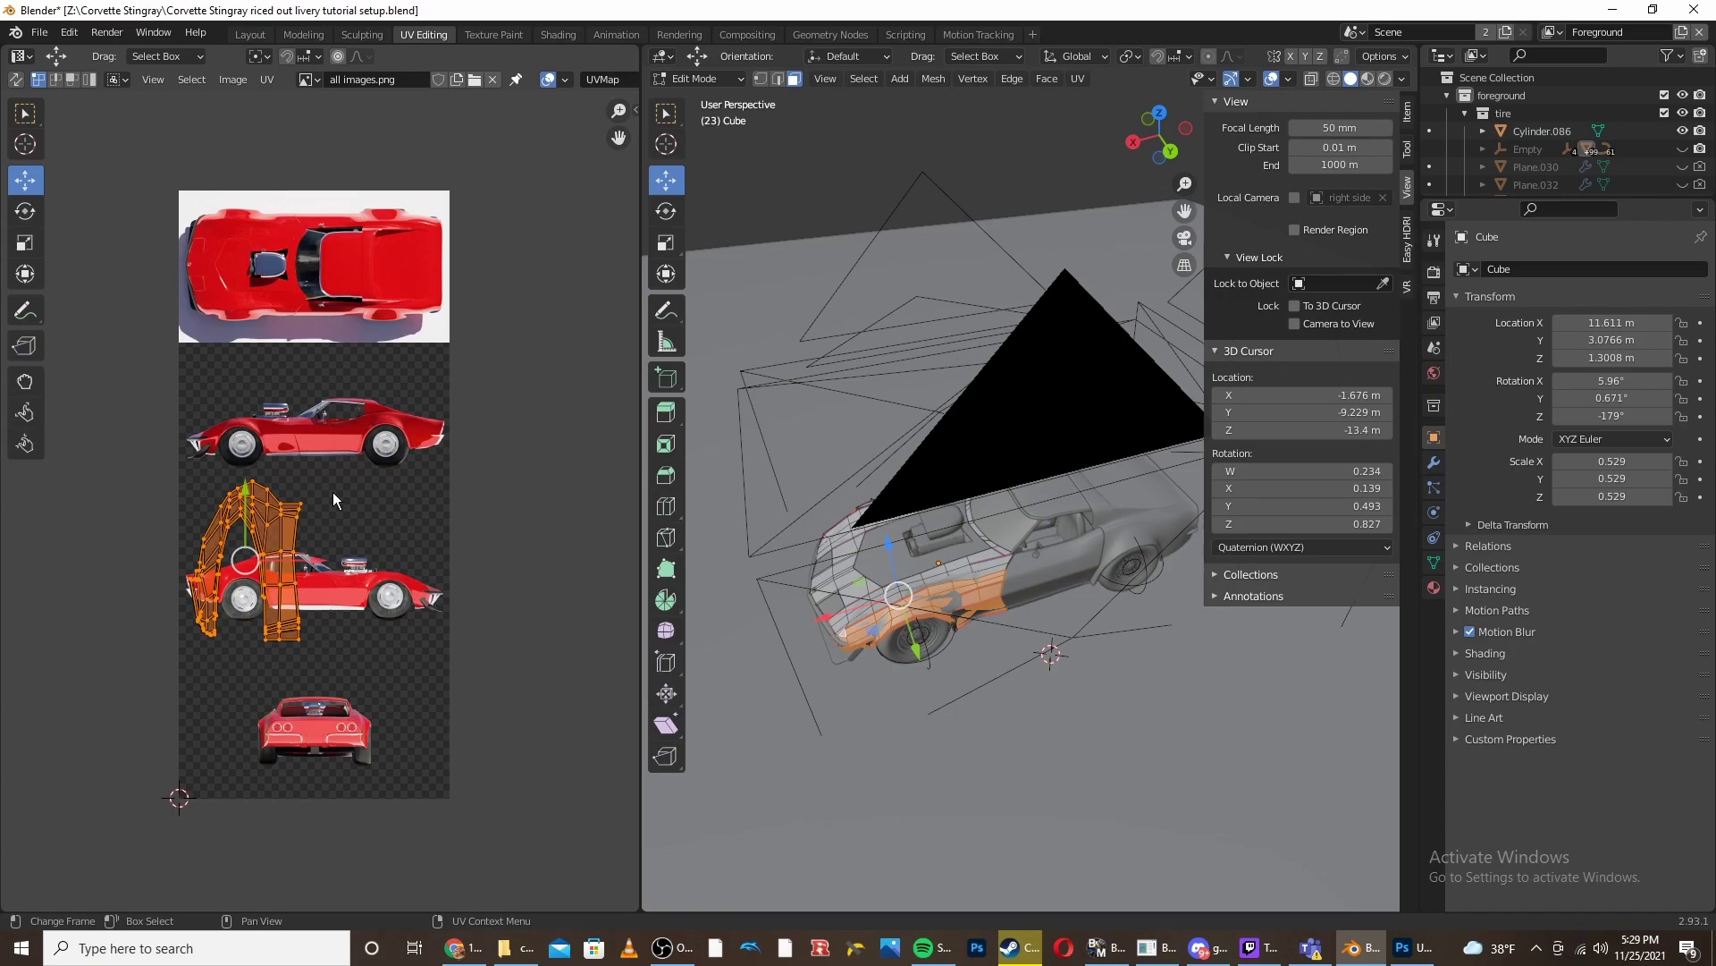
- Scale the fender UVs by 4 along the X axis
type("sx")
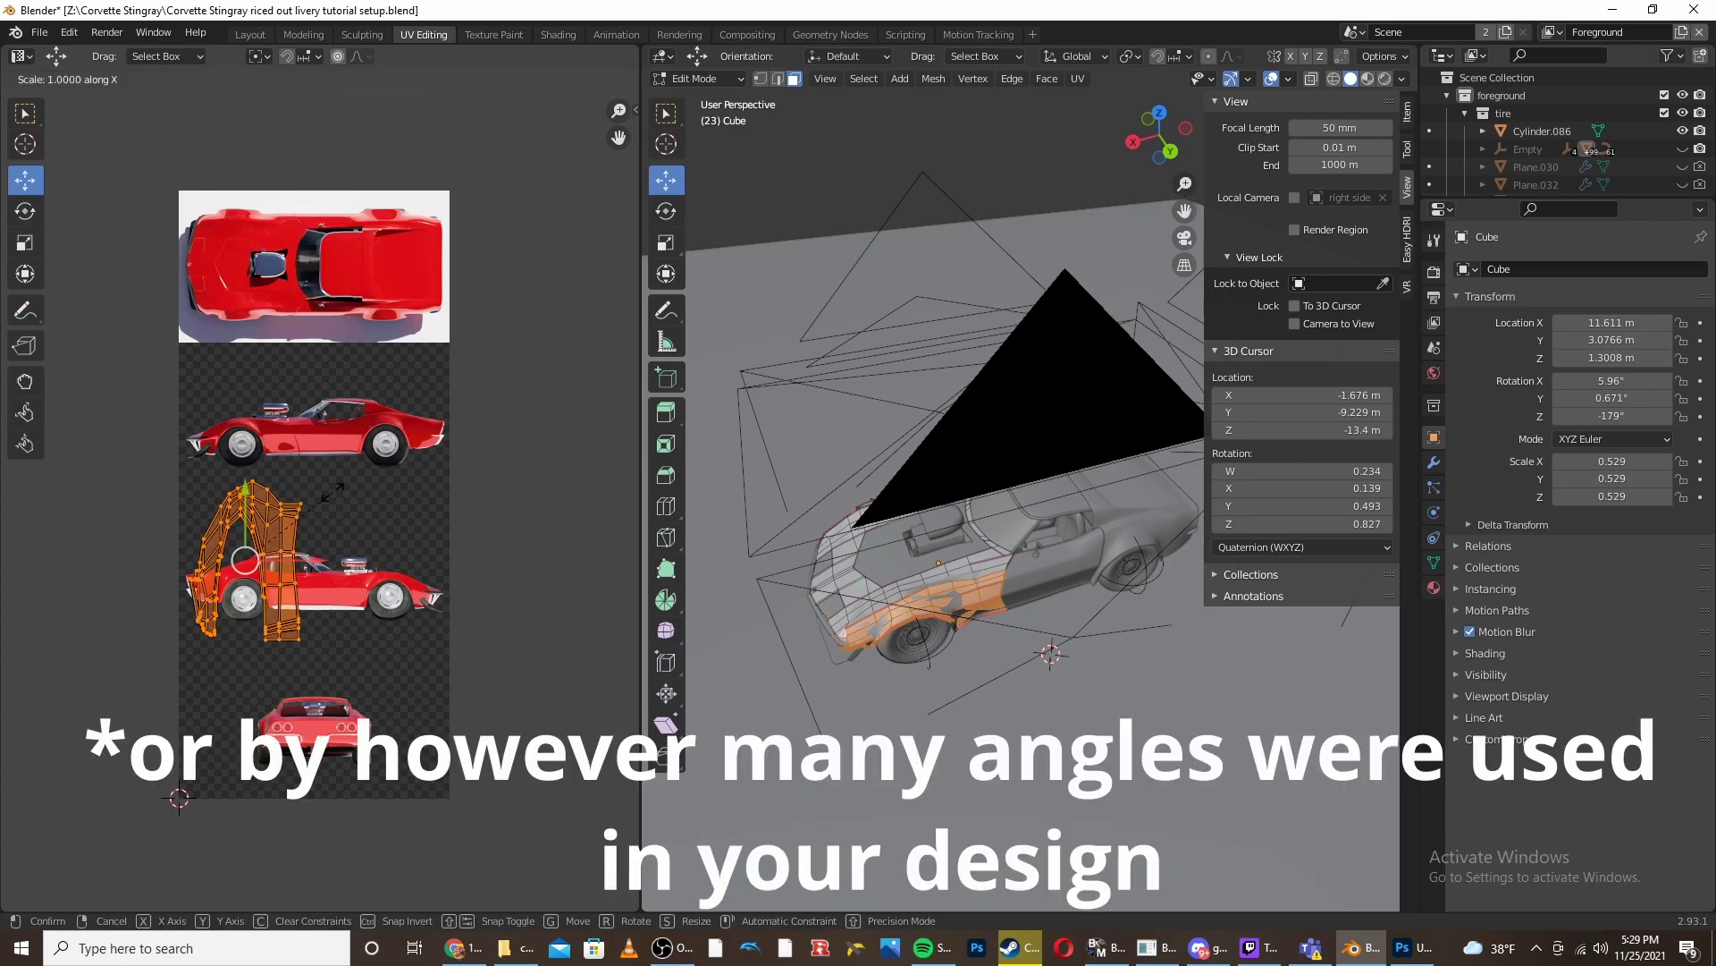
type("4")
key("Return")
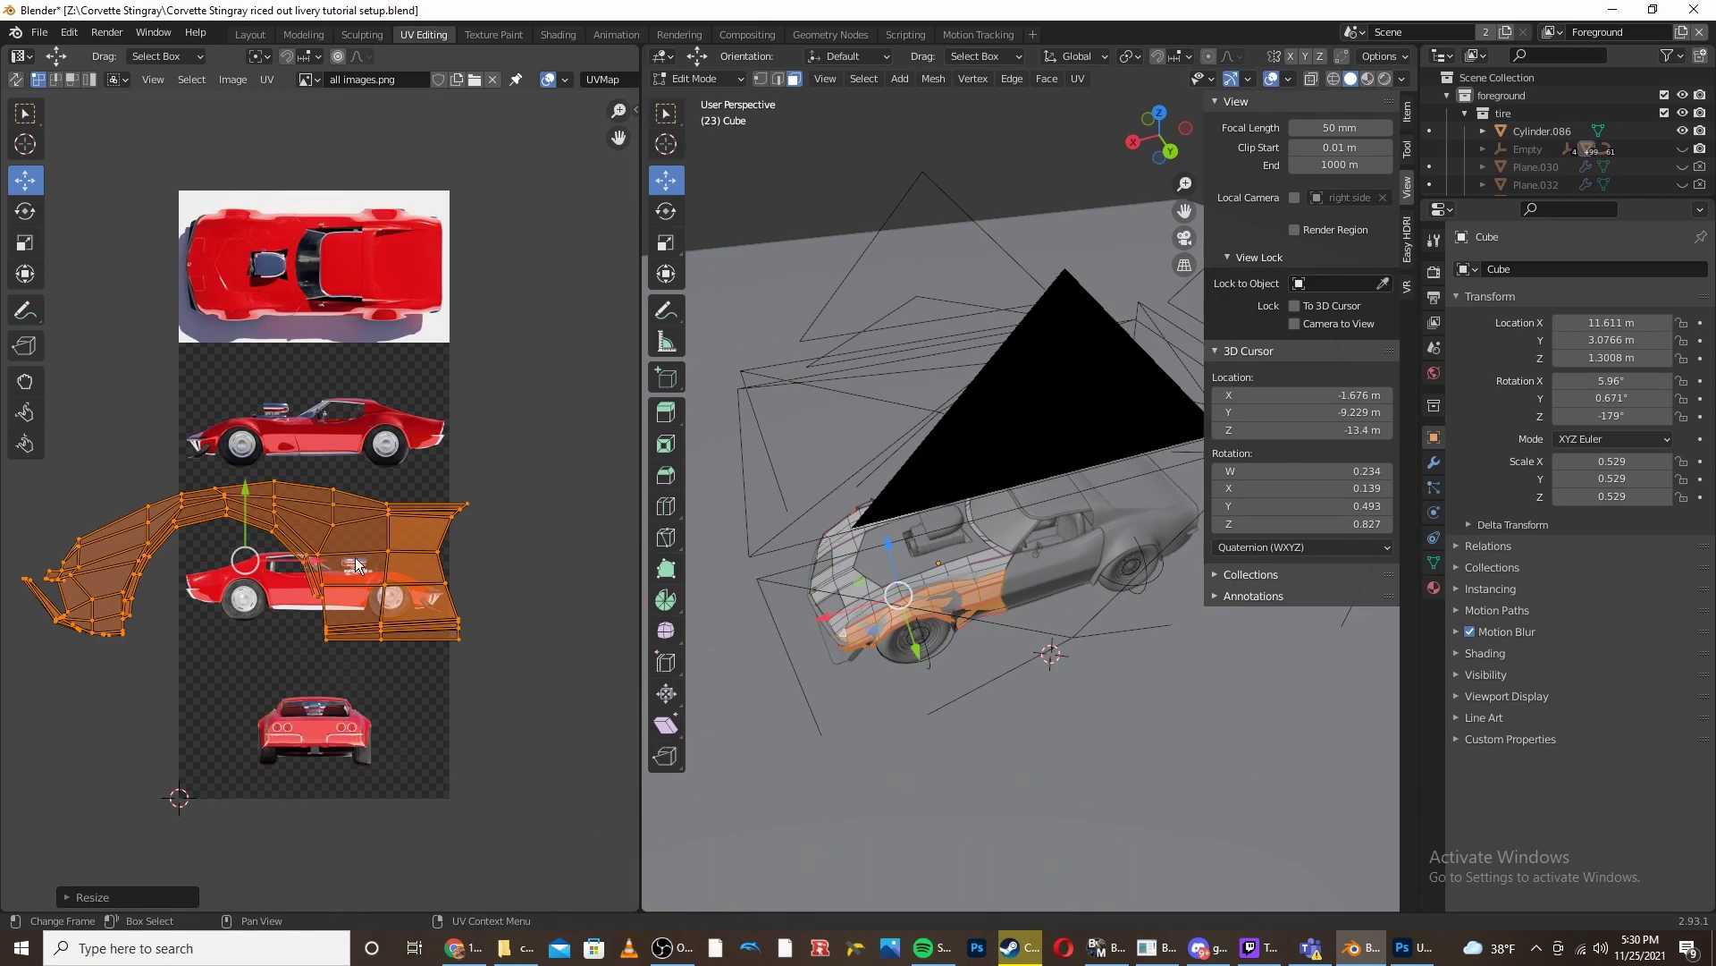
- Shrink the fender UVs uniformly and place them roughly over the front of the upper side-view car render
key("s")
left_click(299, 572)
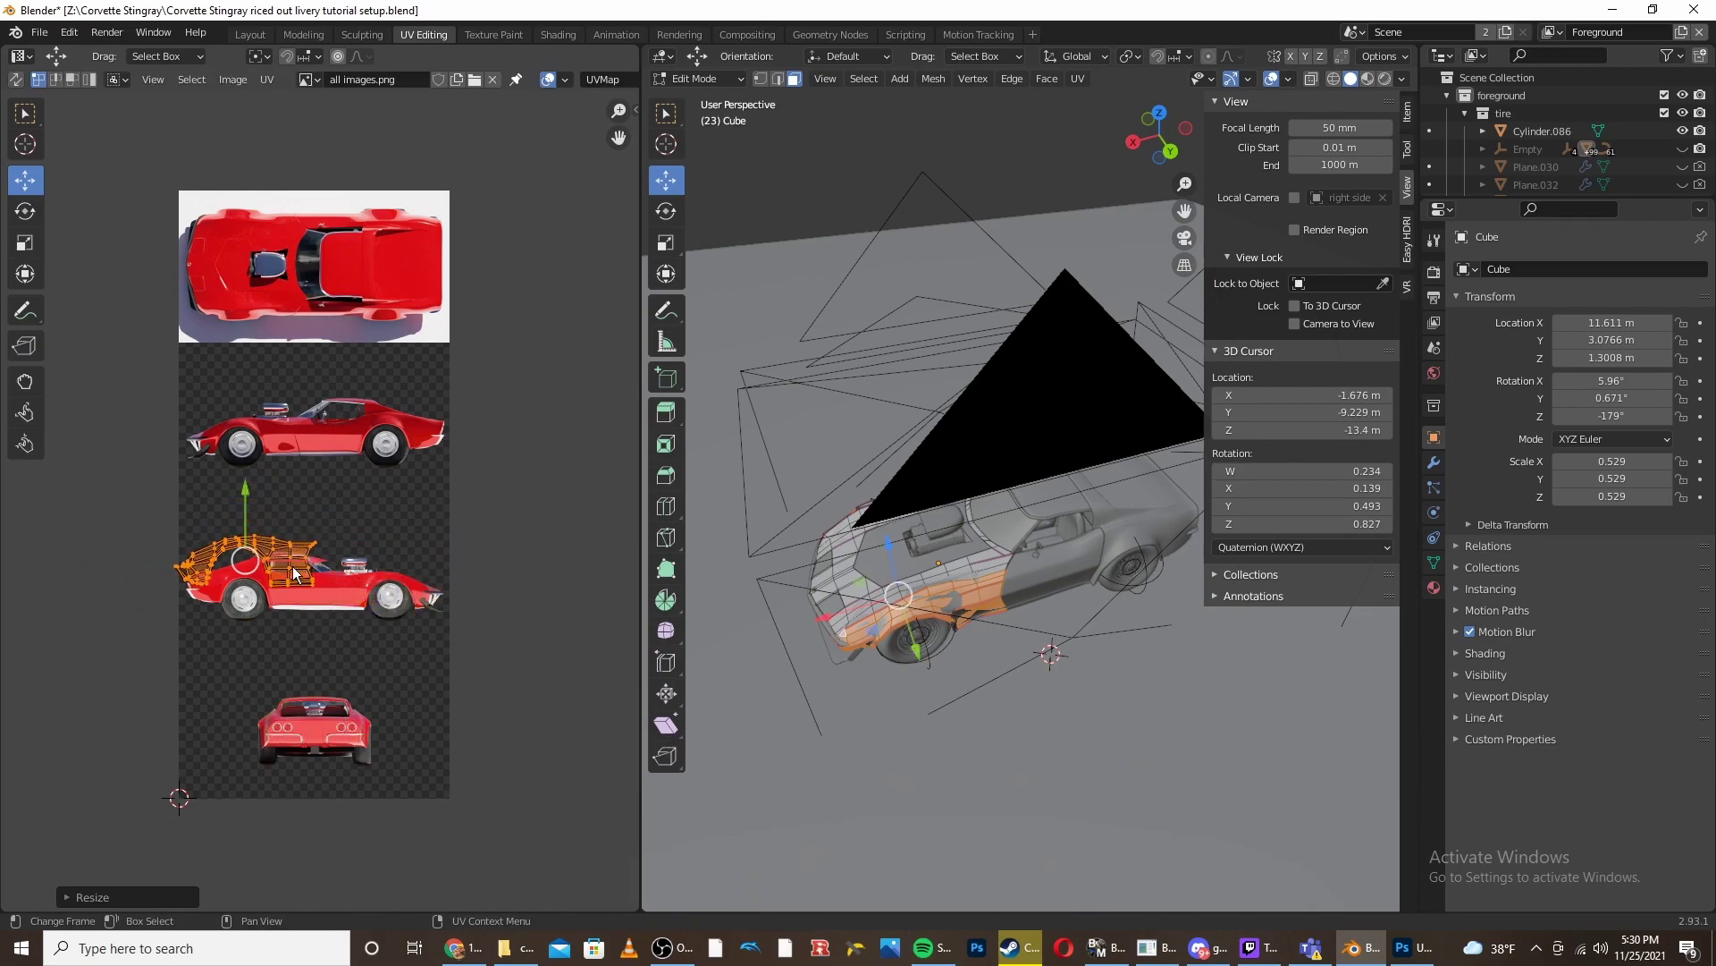
key("g")
left_click(287, 456)
- Fine-tune the scale and position of the fender UVs to match the front fender in the upper side-view render
scroll(287, 456, "up", 5)
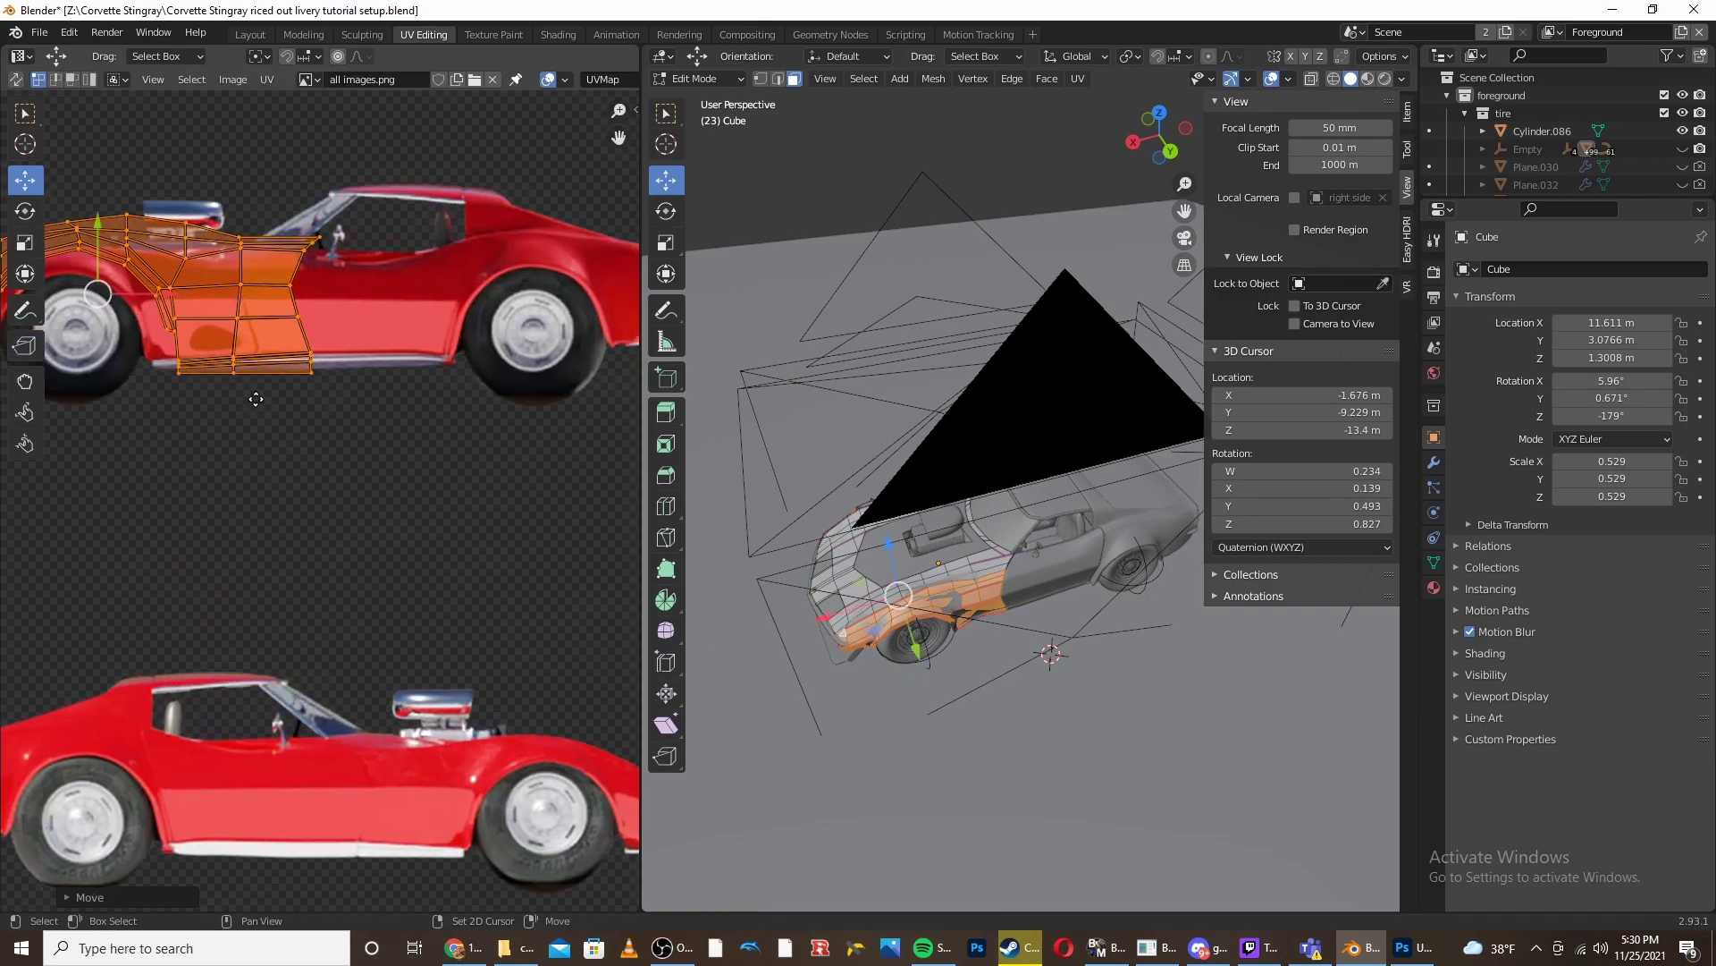
key("s")
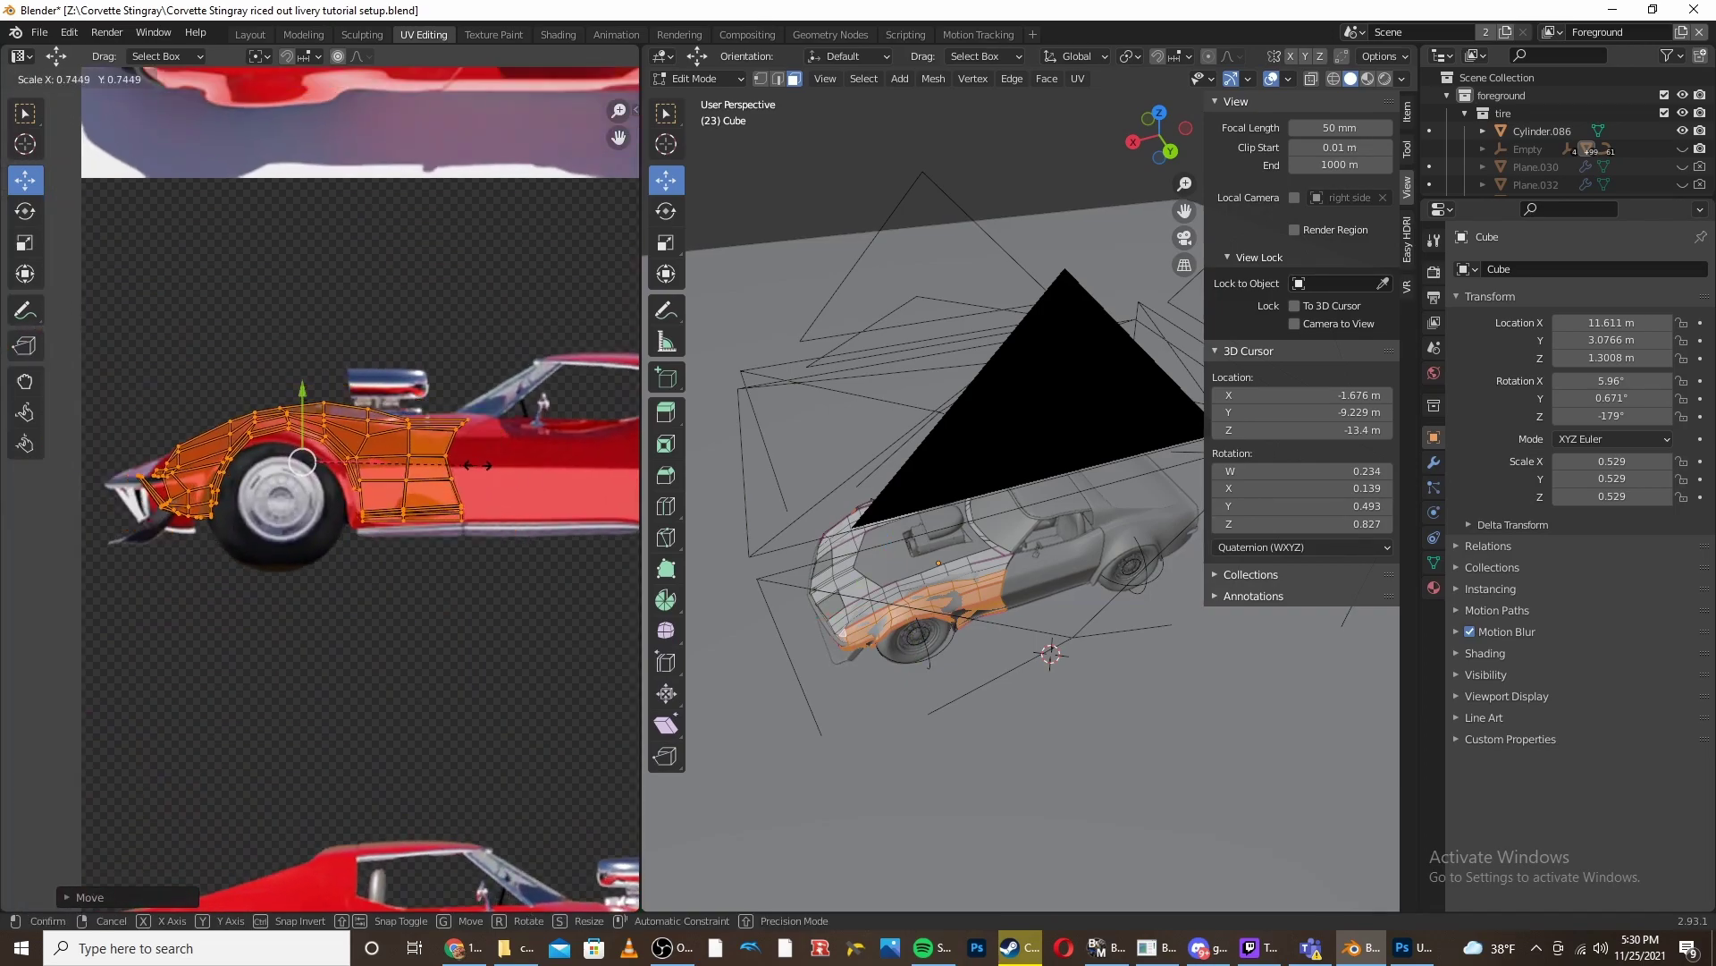
left_click(348, 472)
middle_click_drag(364, 513, 420, 540)
key("g")
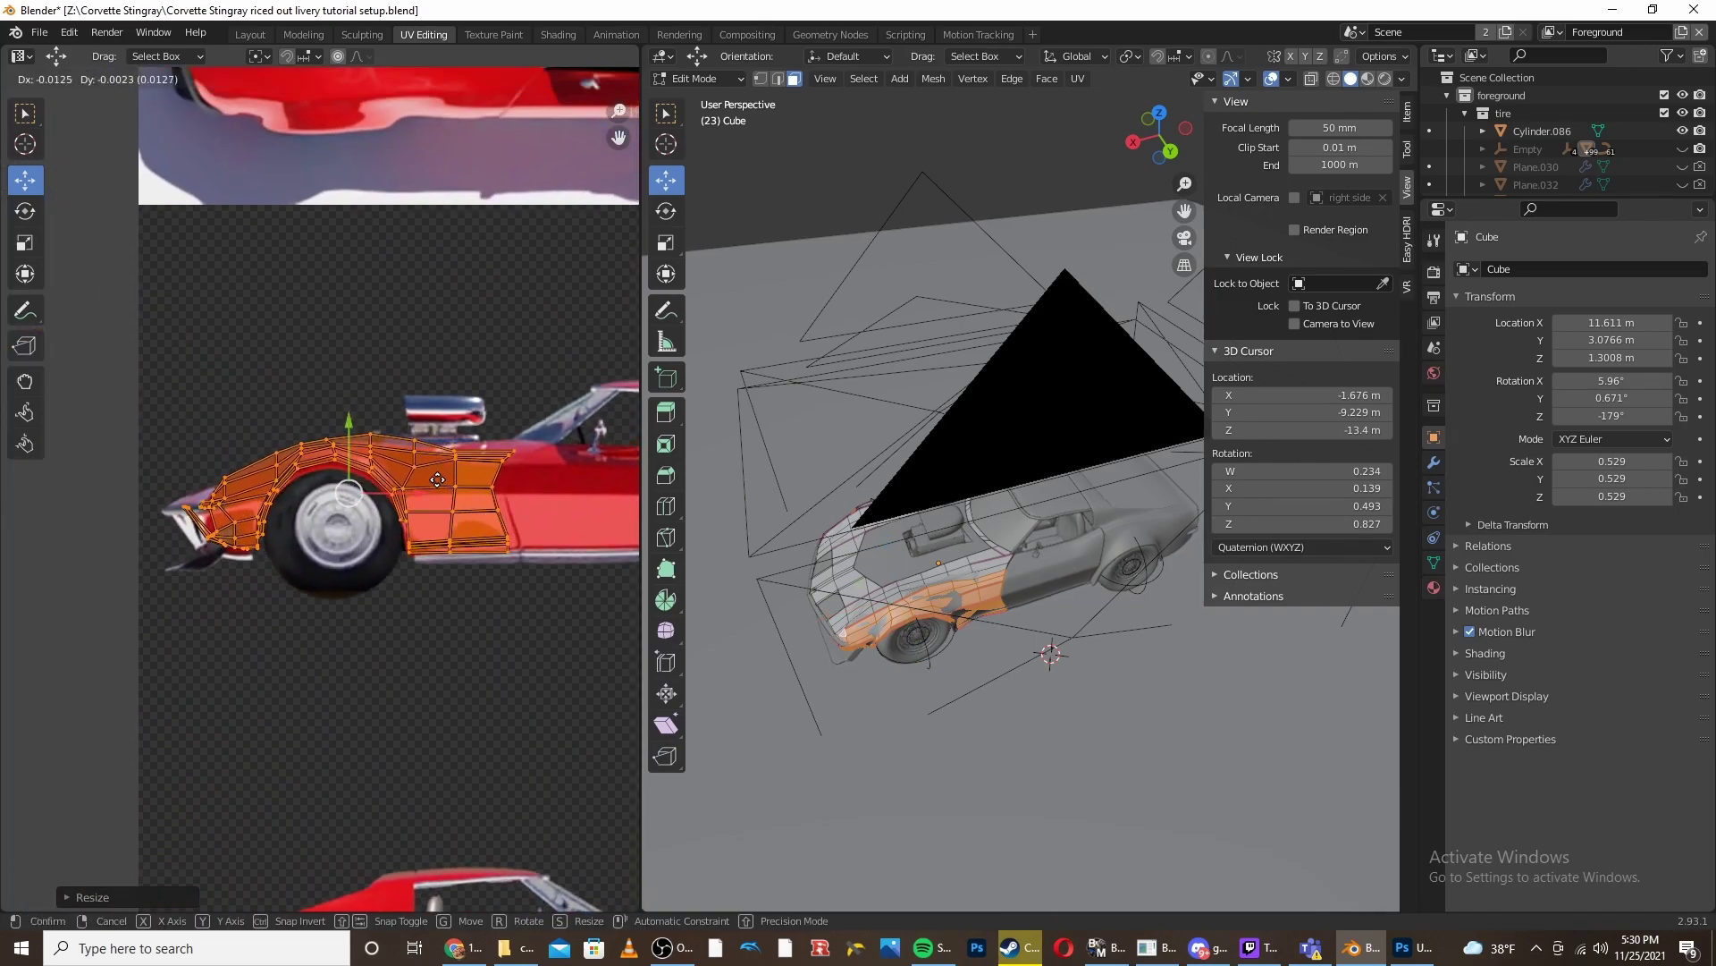
left_click(437, 483)
key("s")
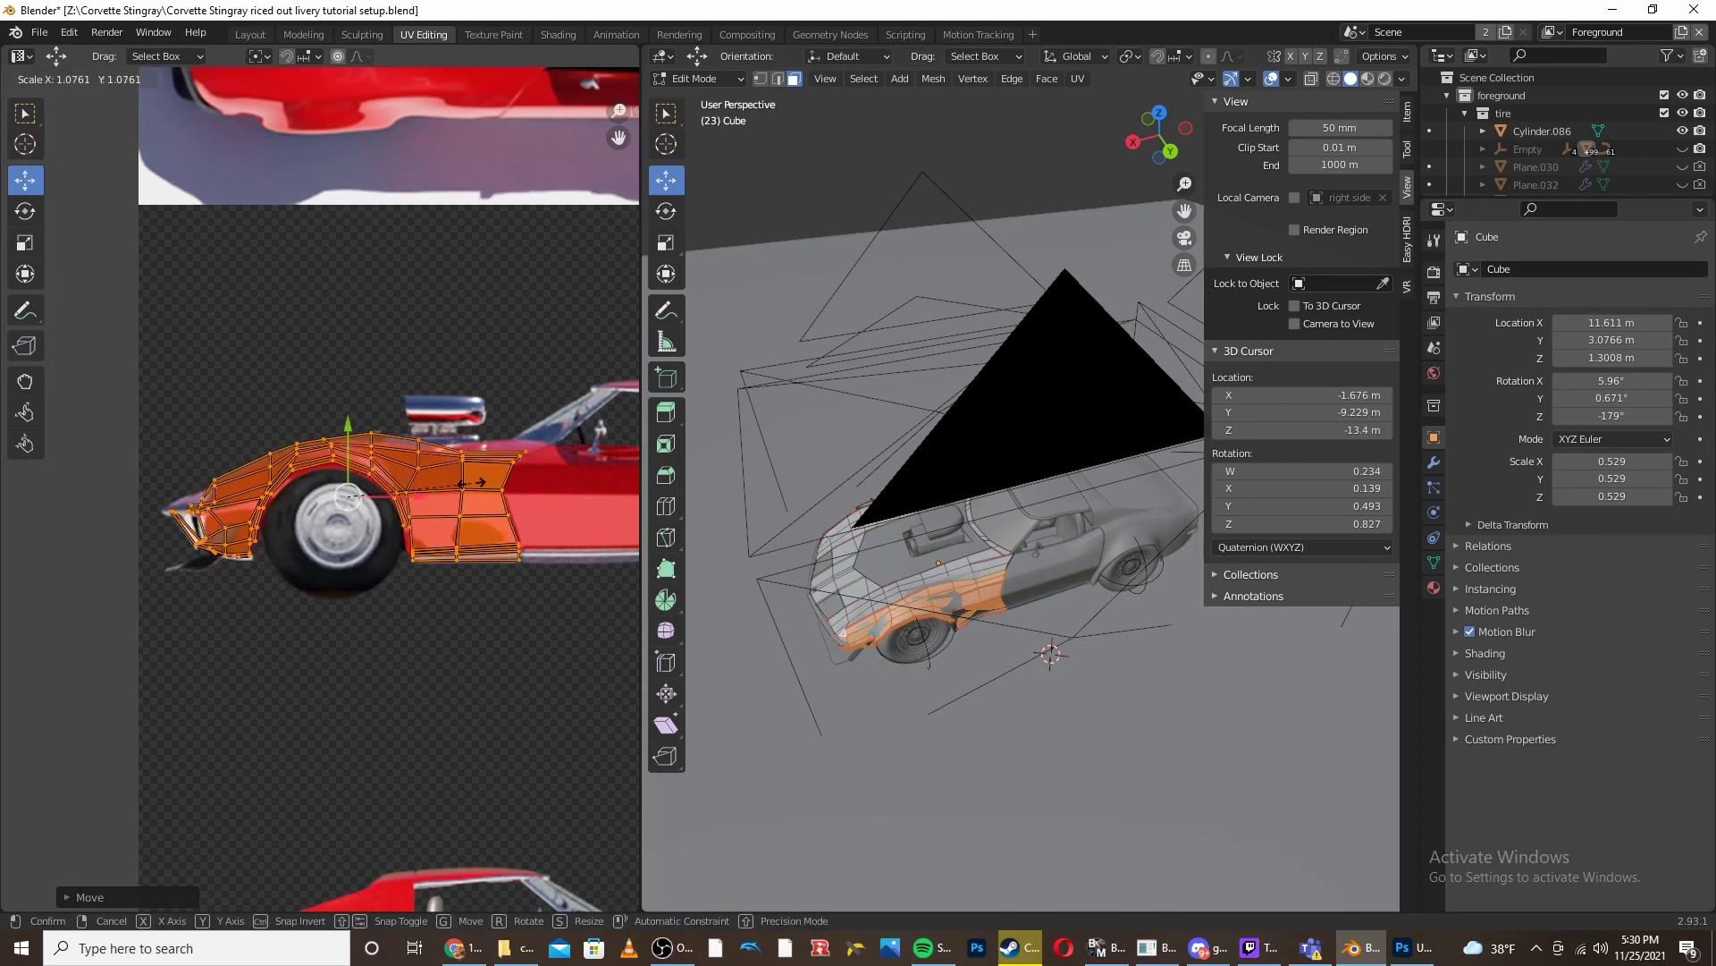
left_click(483, 484)
key("g")
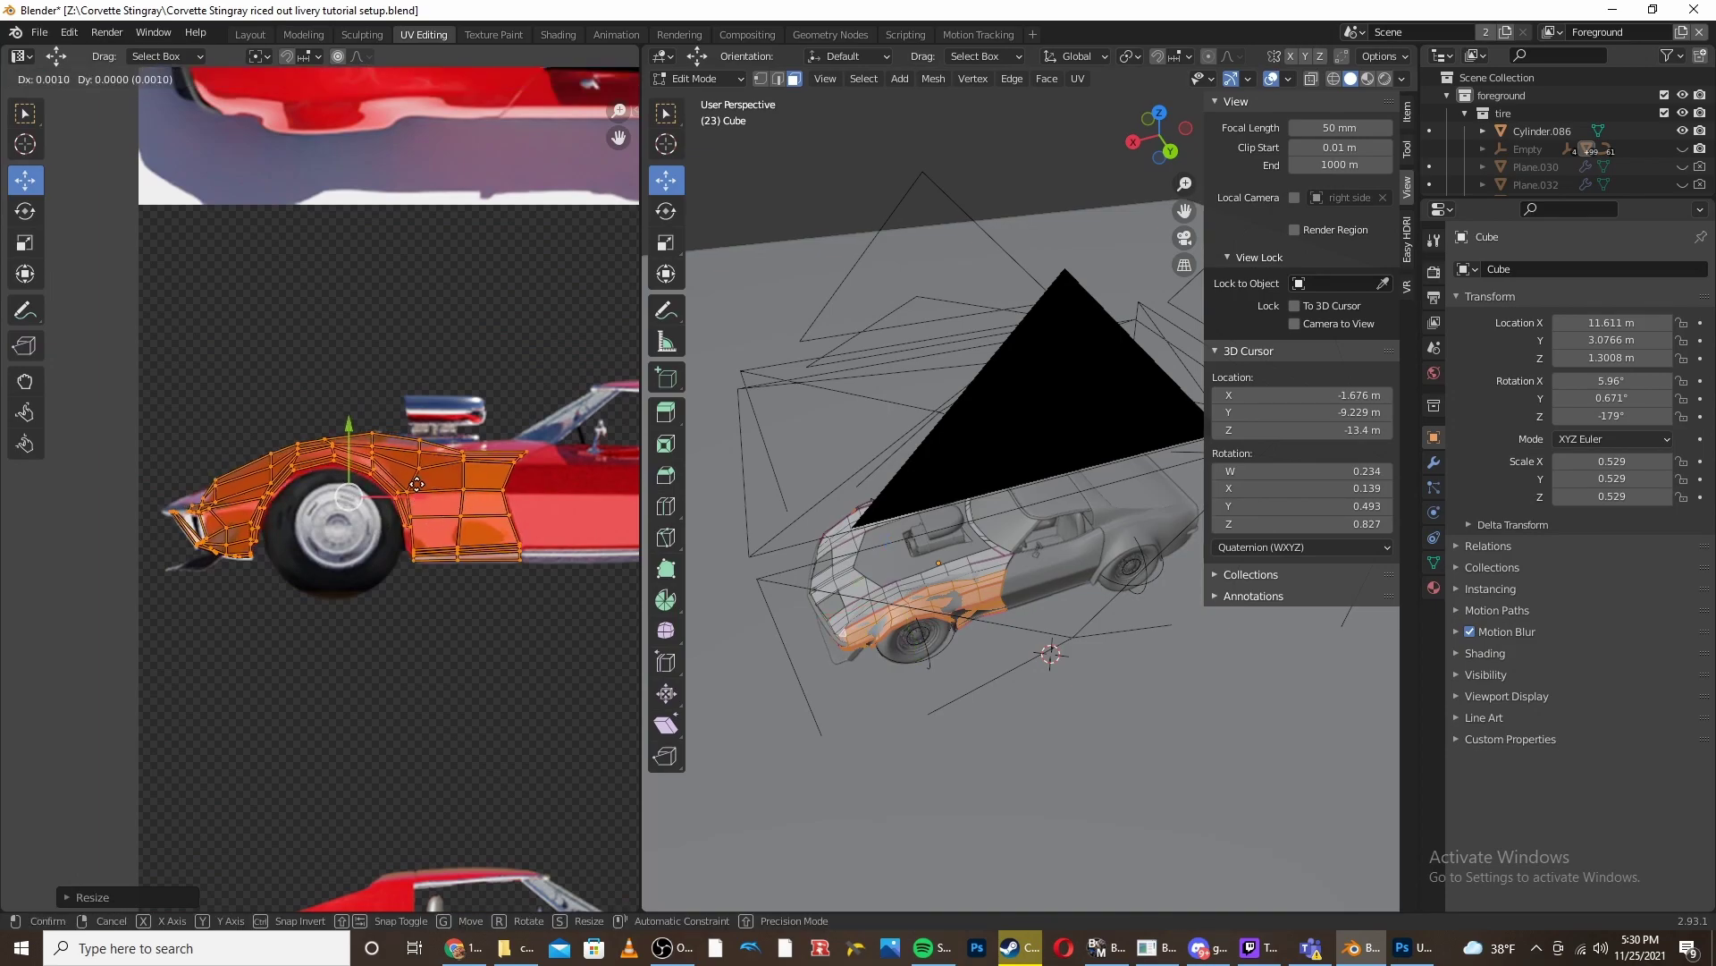
left_click(417, 485)
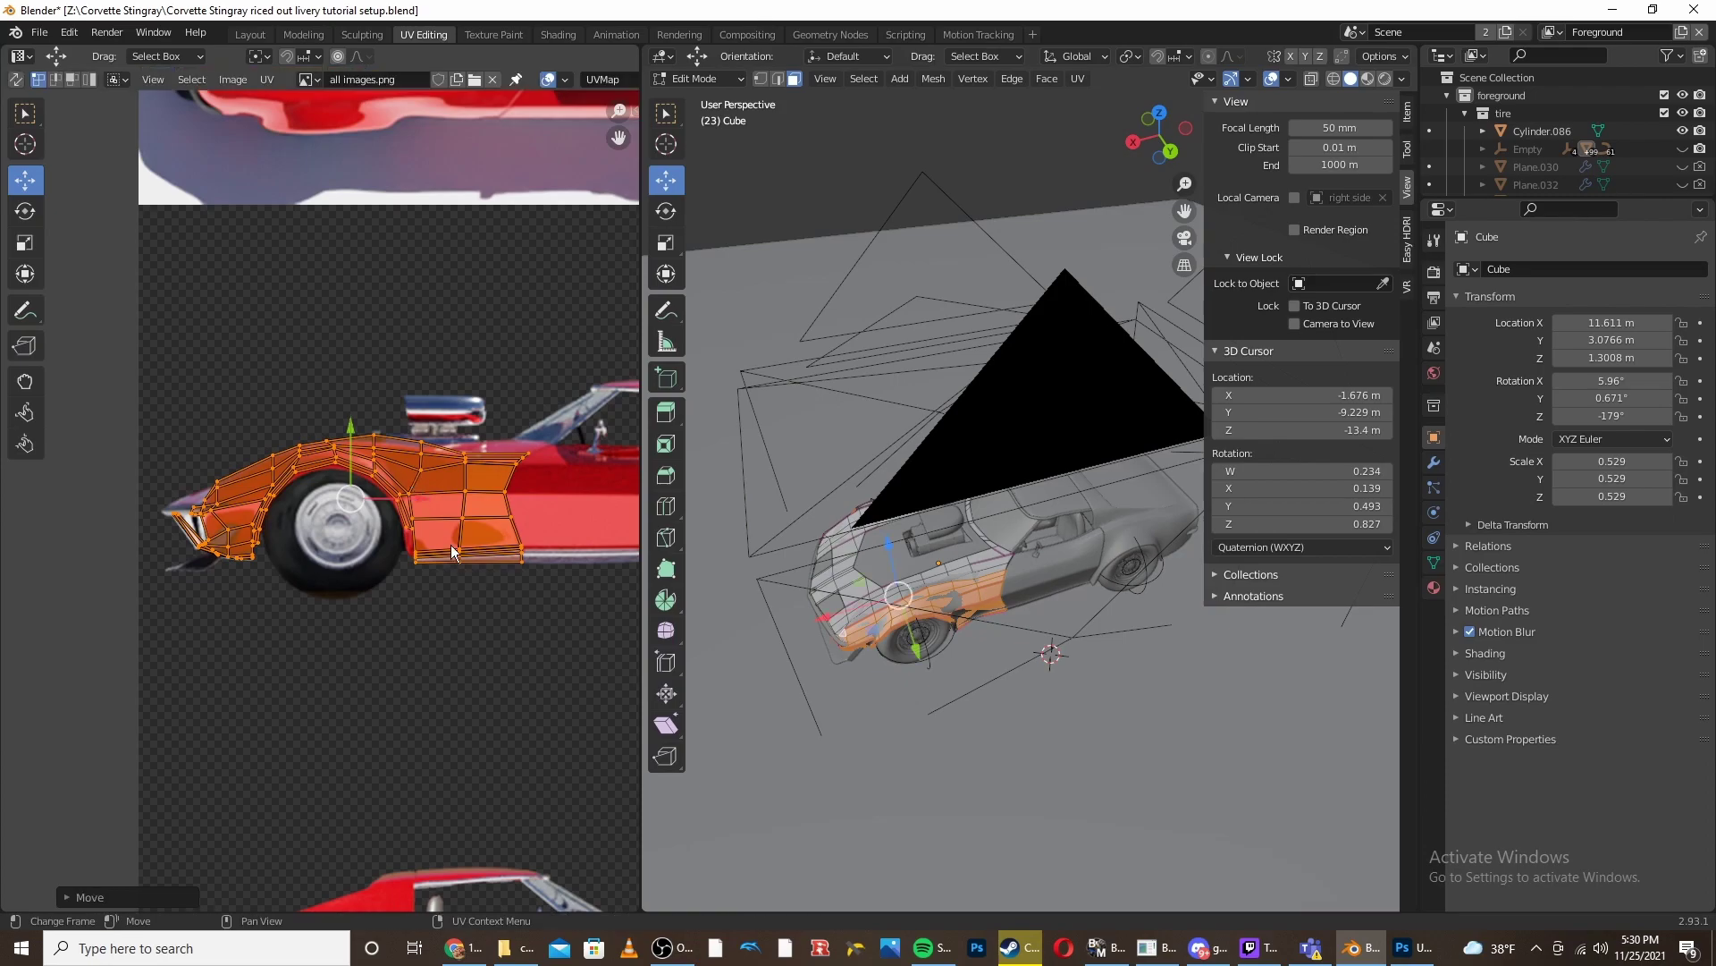
scroll(269, 537, "up", 3)
middle_click_drag(599, 523, 399, 533)
scroll(331, 533, "down", 2)
- Return to Object Mode and switch the viewport to material preview to check the texture around the front wheel
key("Tab")
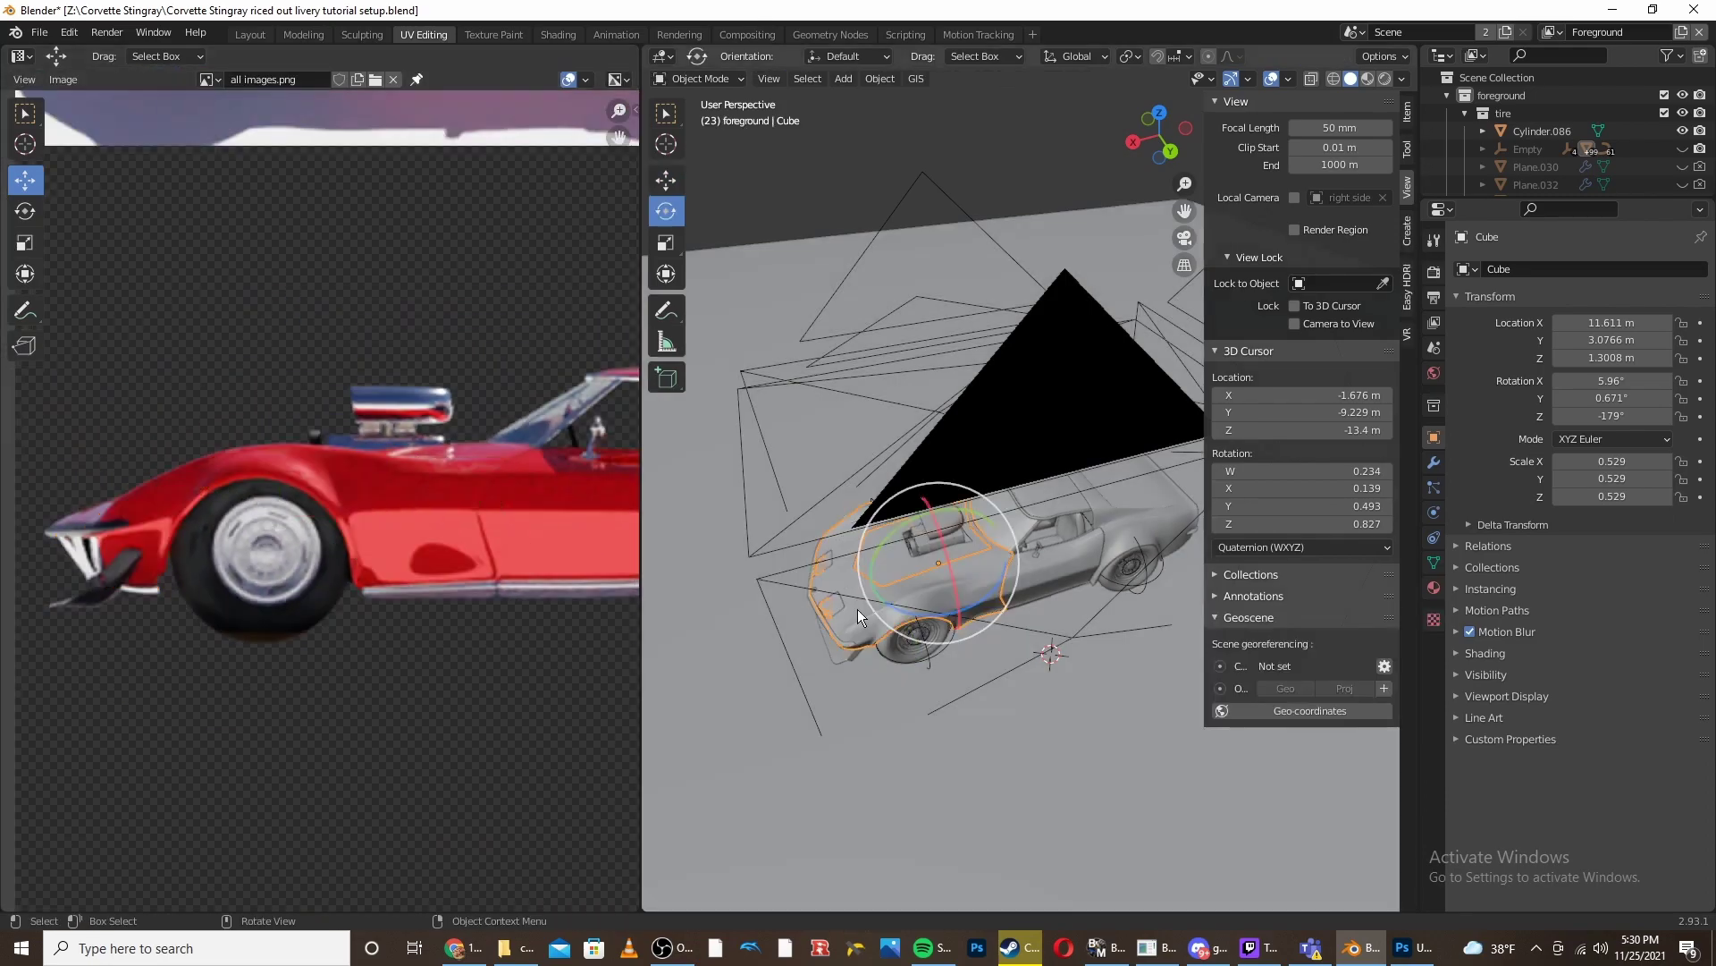
left_click(1367, 79)
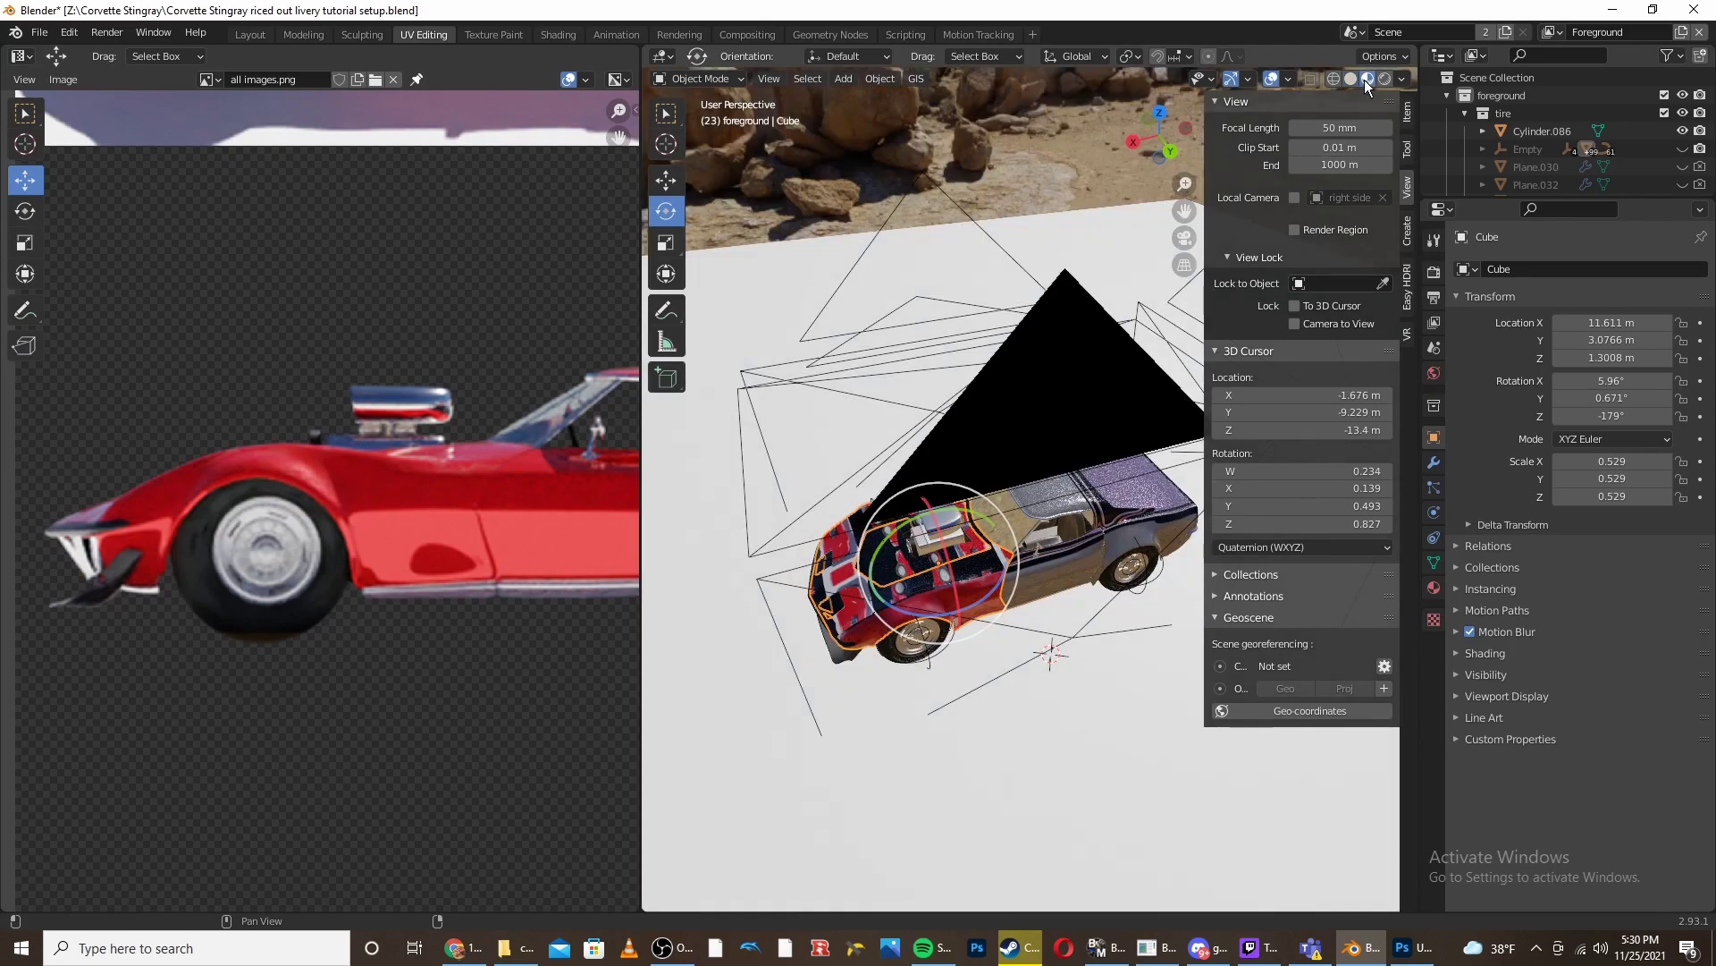
mouse_move(1005, 385)
middle_mouse_down()
mouse_move(1016, 296)
mouse_move(863, 192)
middle_mouse_up()
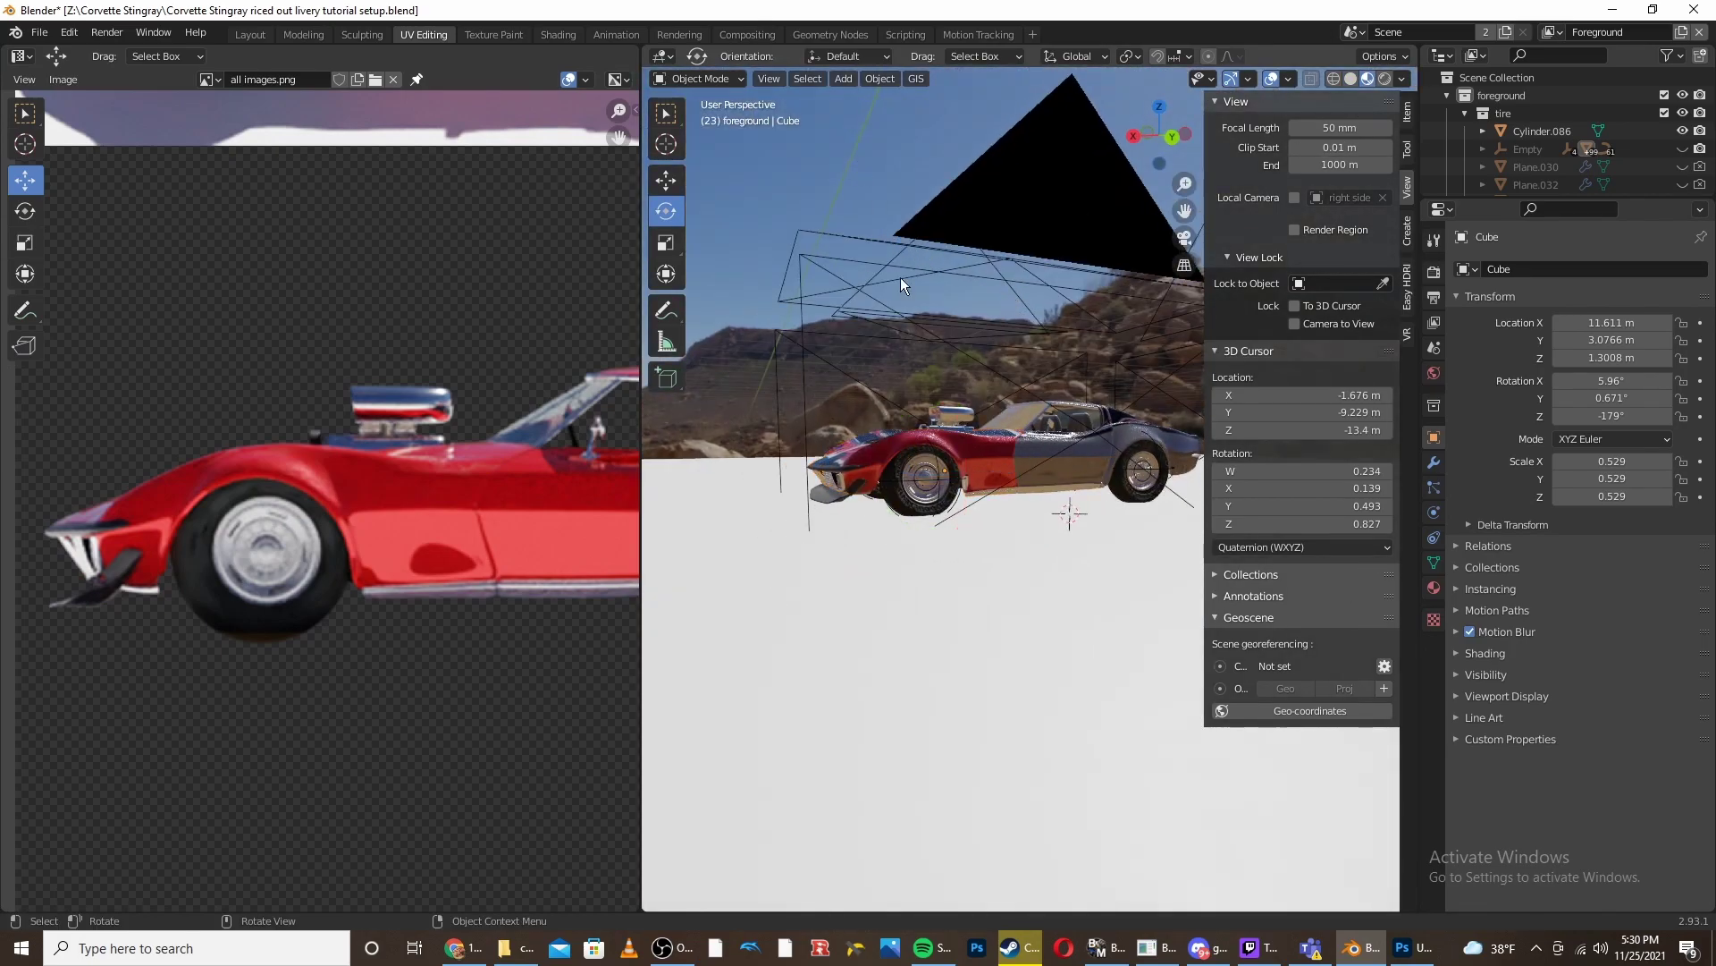
scroll(1011, 447, "up", 6)
middle_click_drag(986, 429, 1097, 462, "shift")
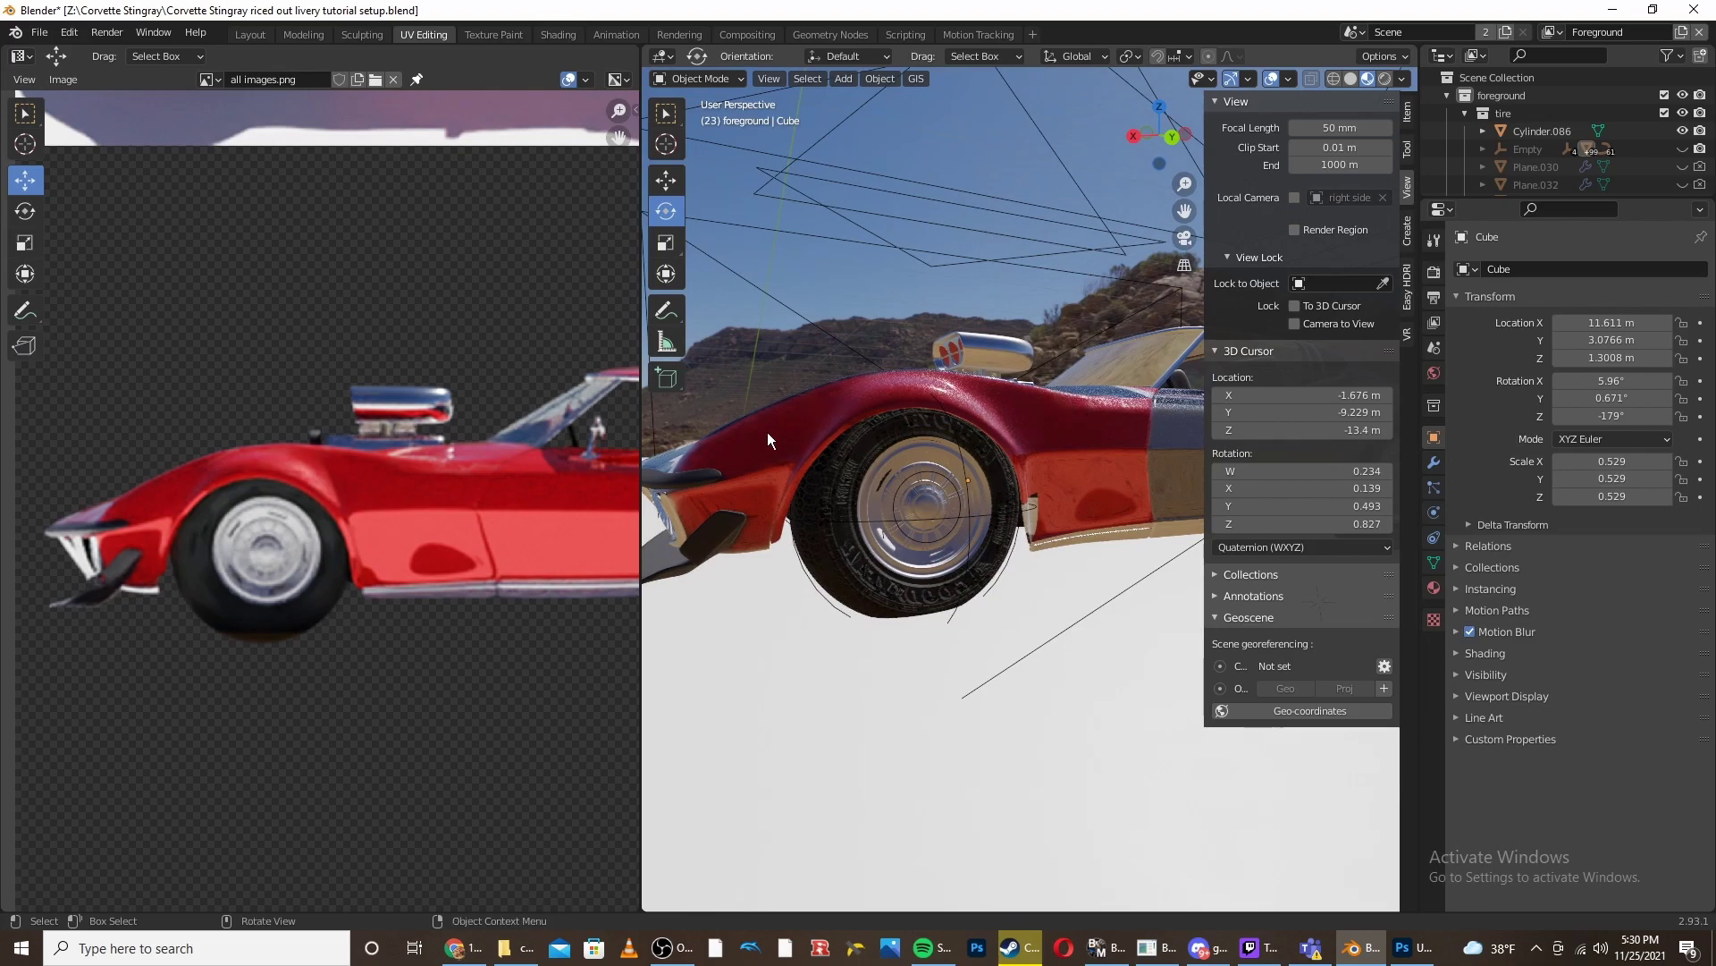
middle_click_drag(981, 513, 978, 561)
scroll(813, 560, "up", 1)
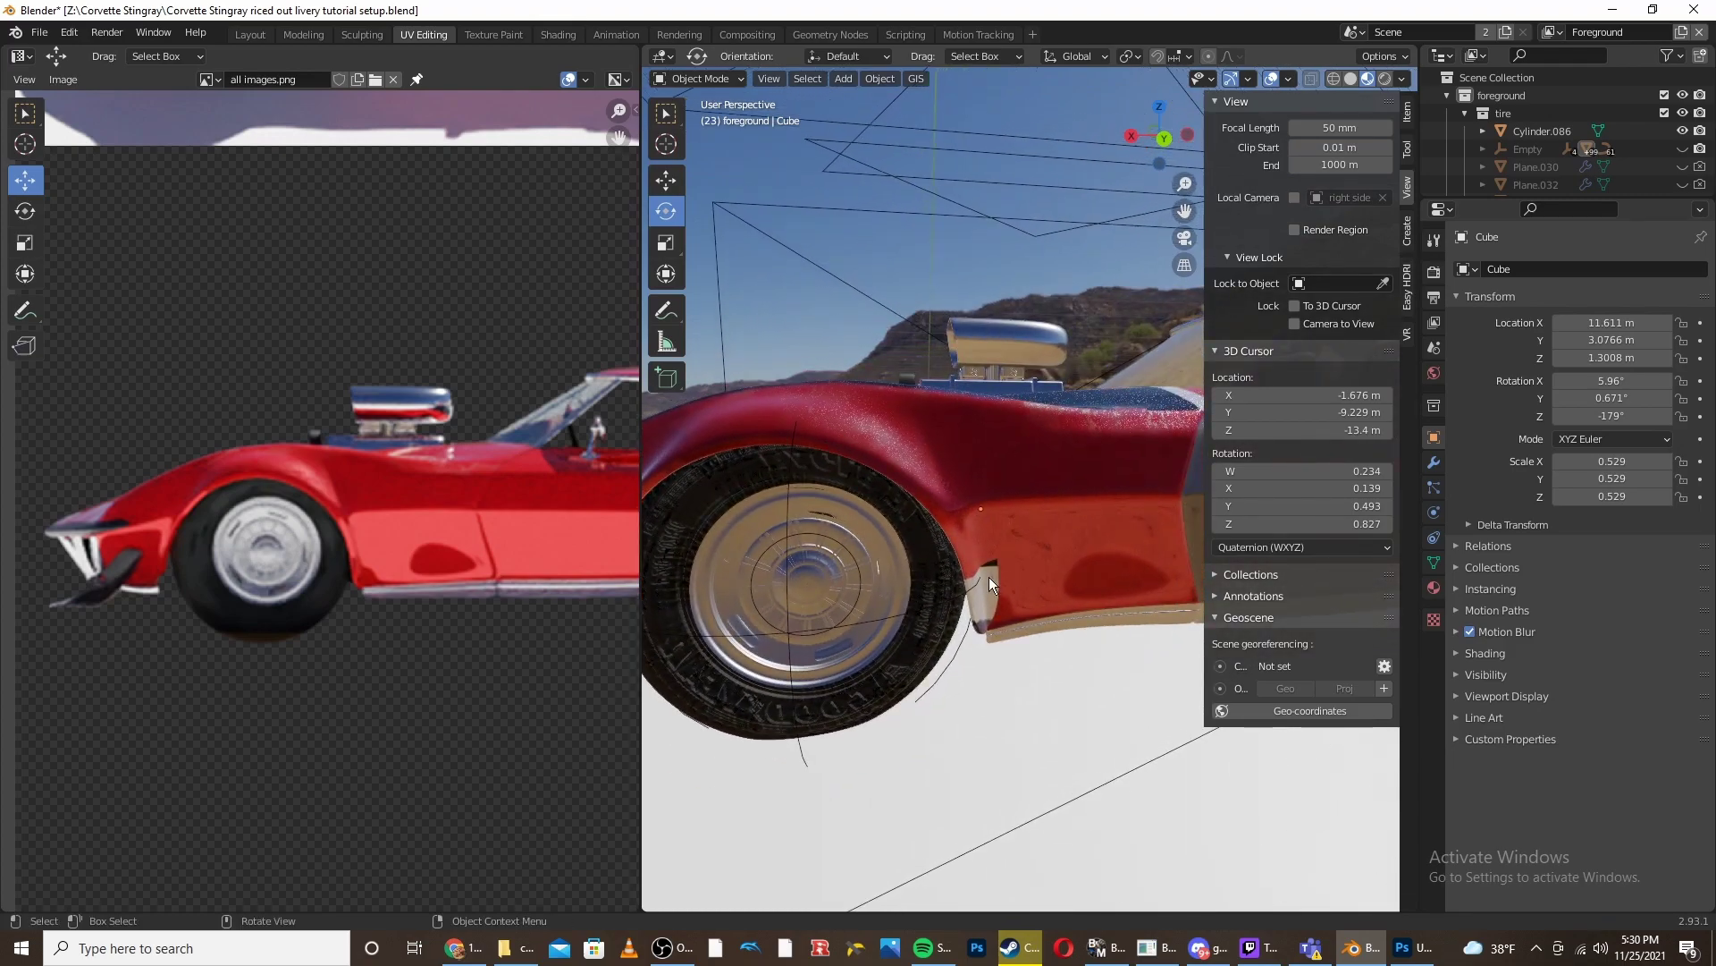
- In Edit Mode on the front body panel, hide the Subdivision modifier in the viewport and select the narrow unmapped face behind the front wheel
left_click(1005, 582)
key("Tab")
left_click(990, 597)
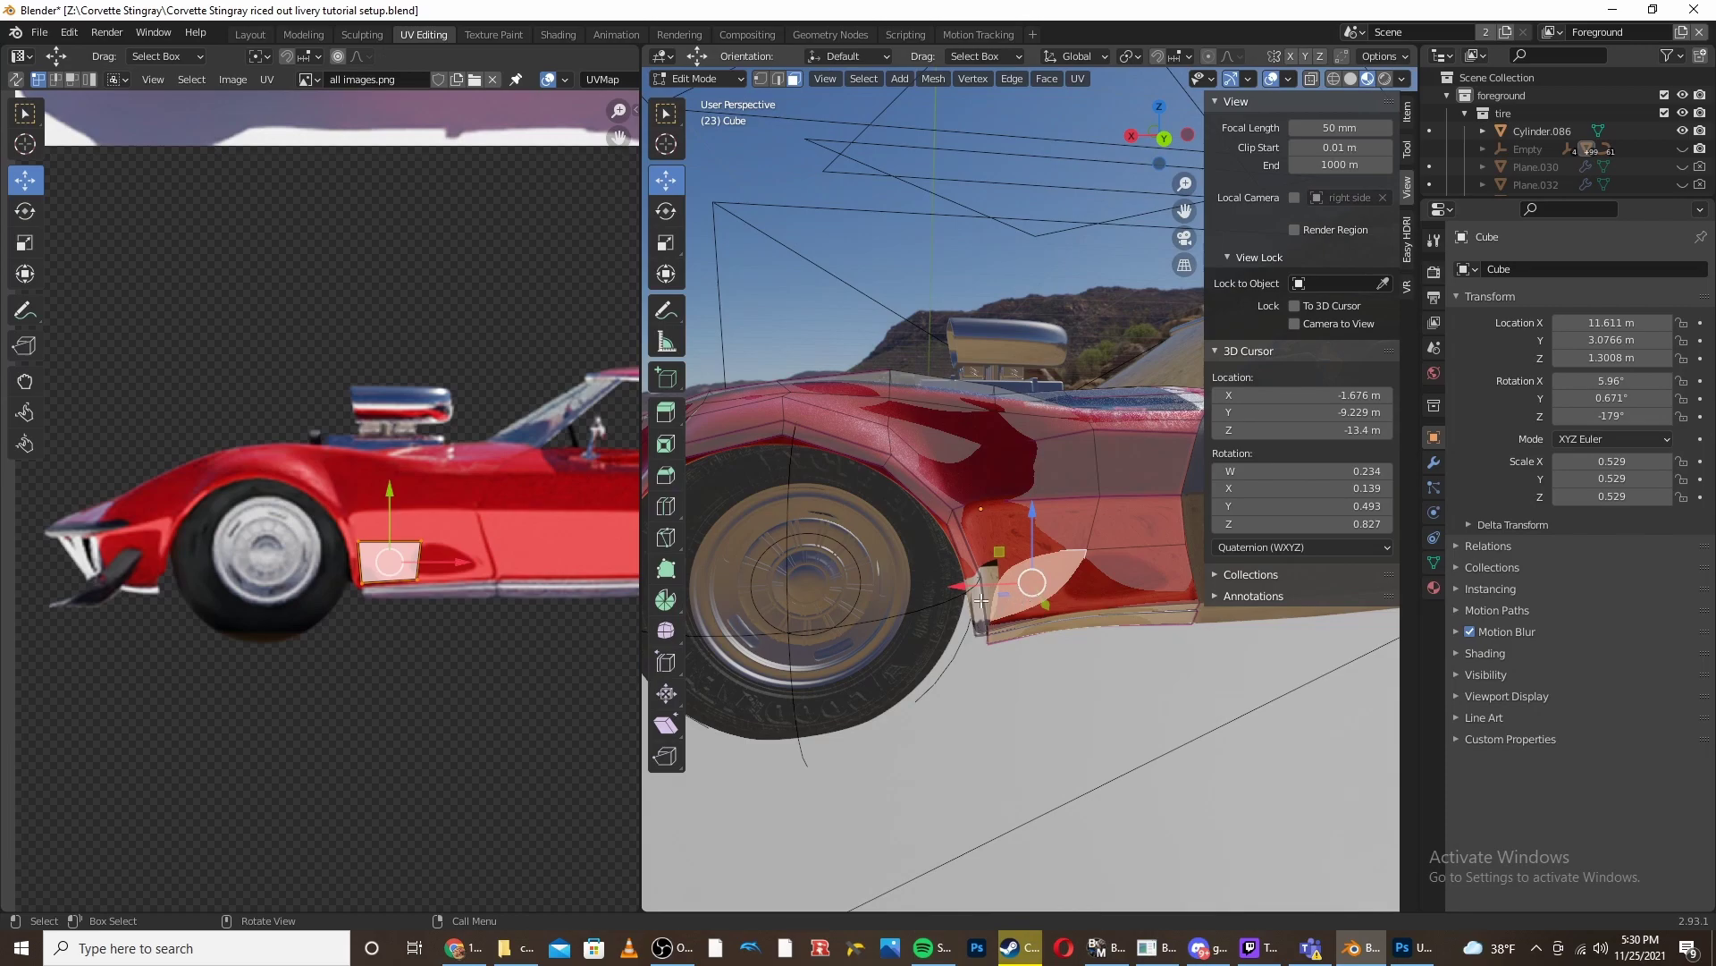
left_click(981, 600)
scroll(909, 572, "up", 1)
middle_click_drag(903, 571, 844, 570)
left_click(785, 561, "shift")
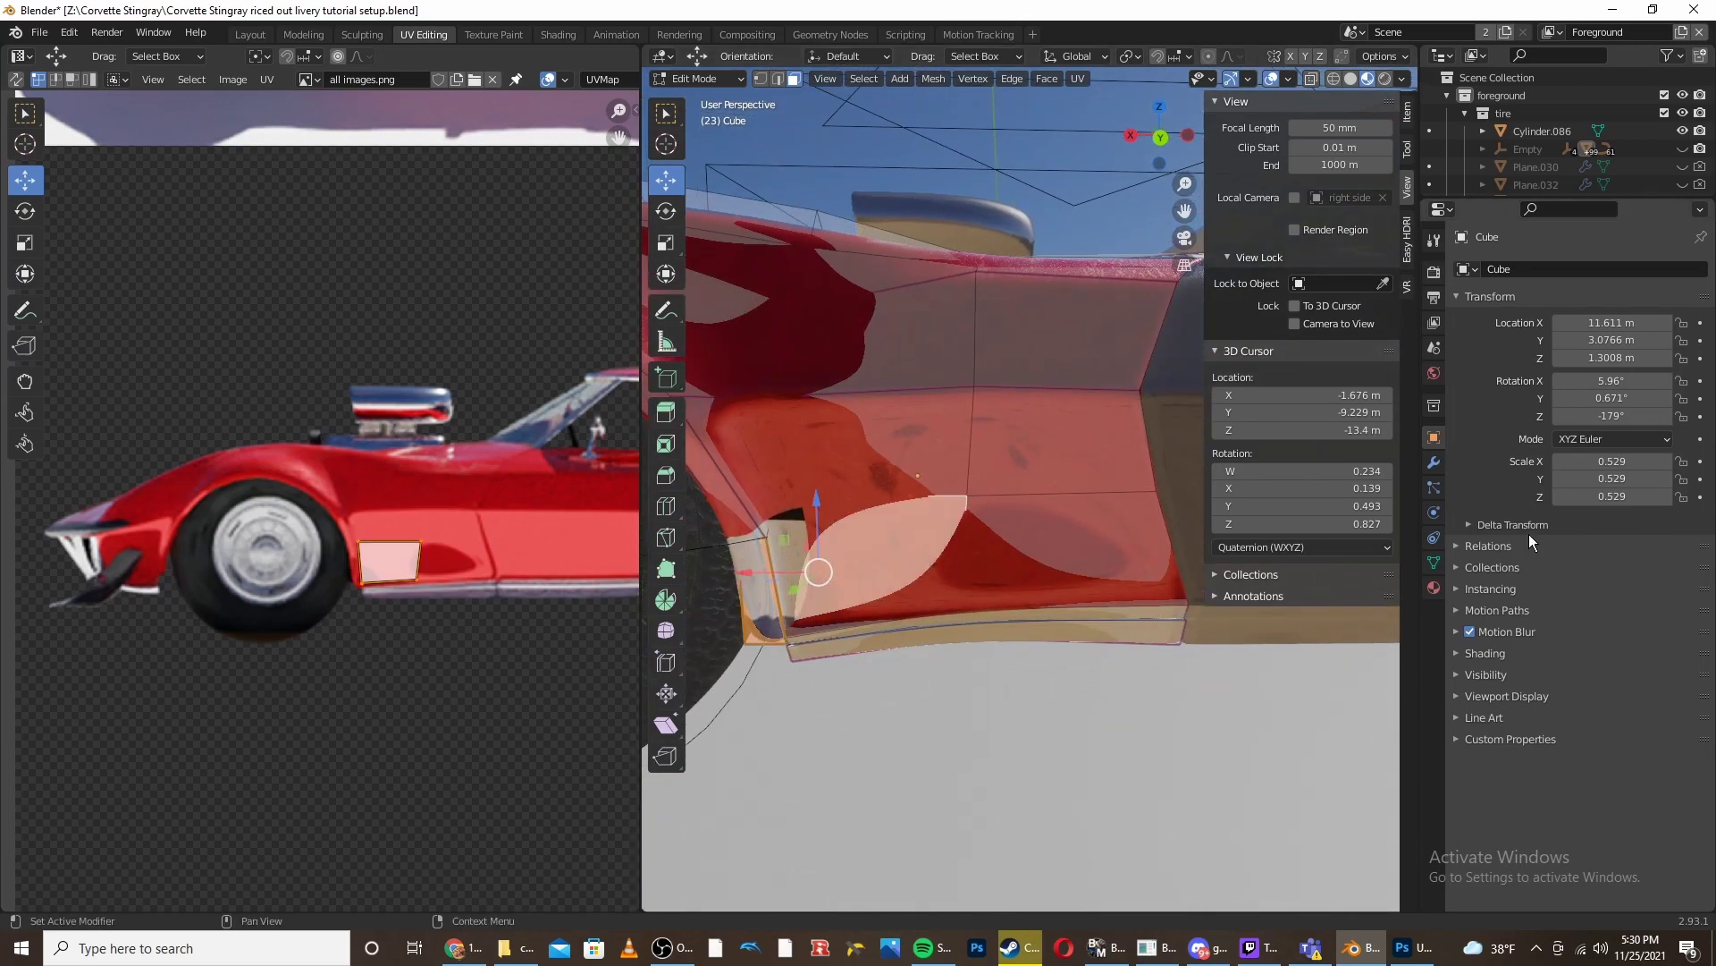
left_click(1434, 462)
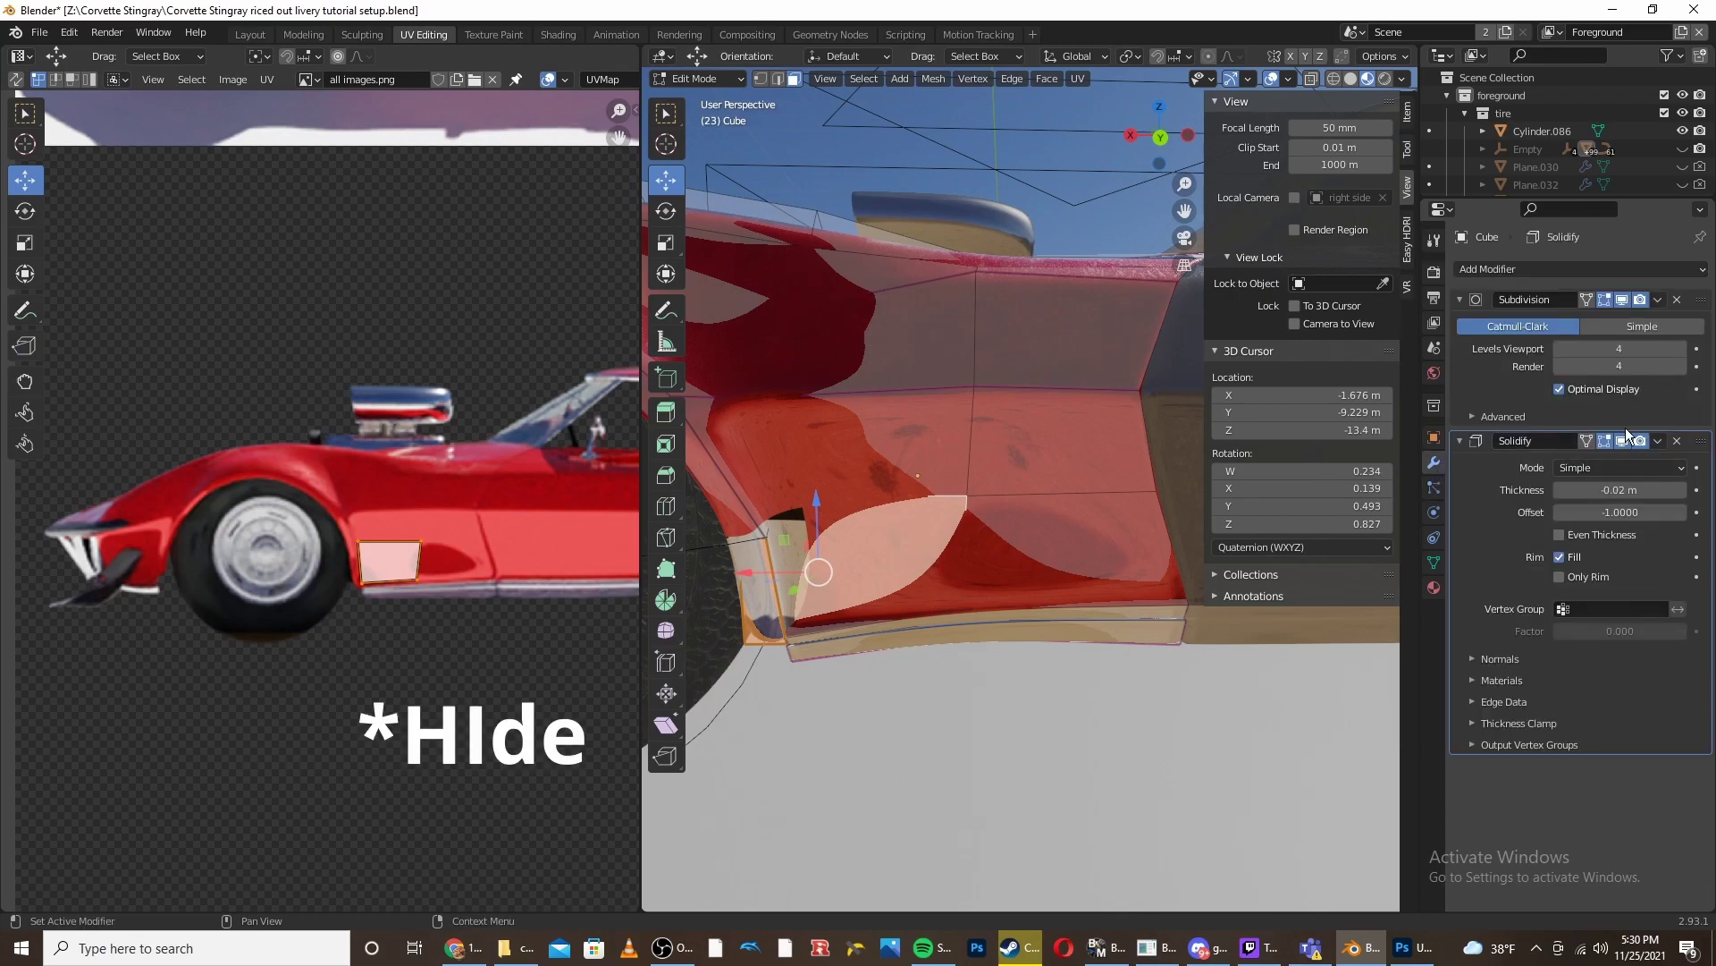
left_click(1621, 300)
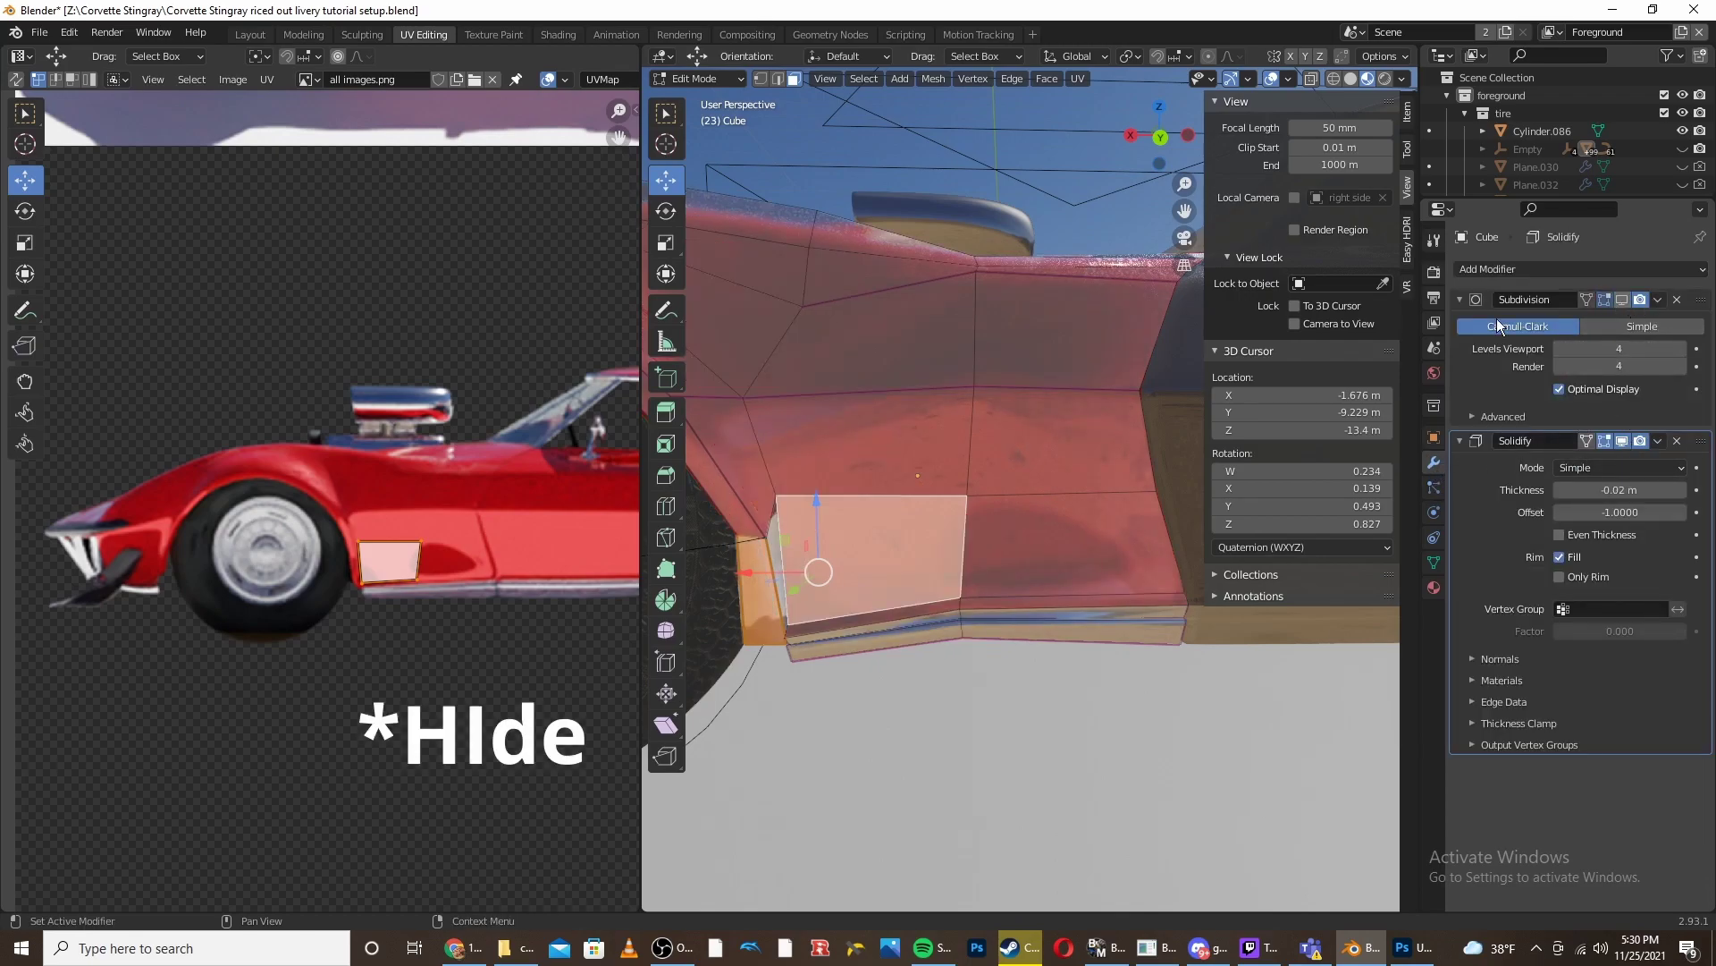
left_click(775, 555)
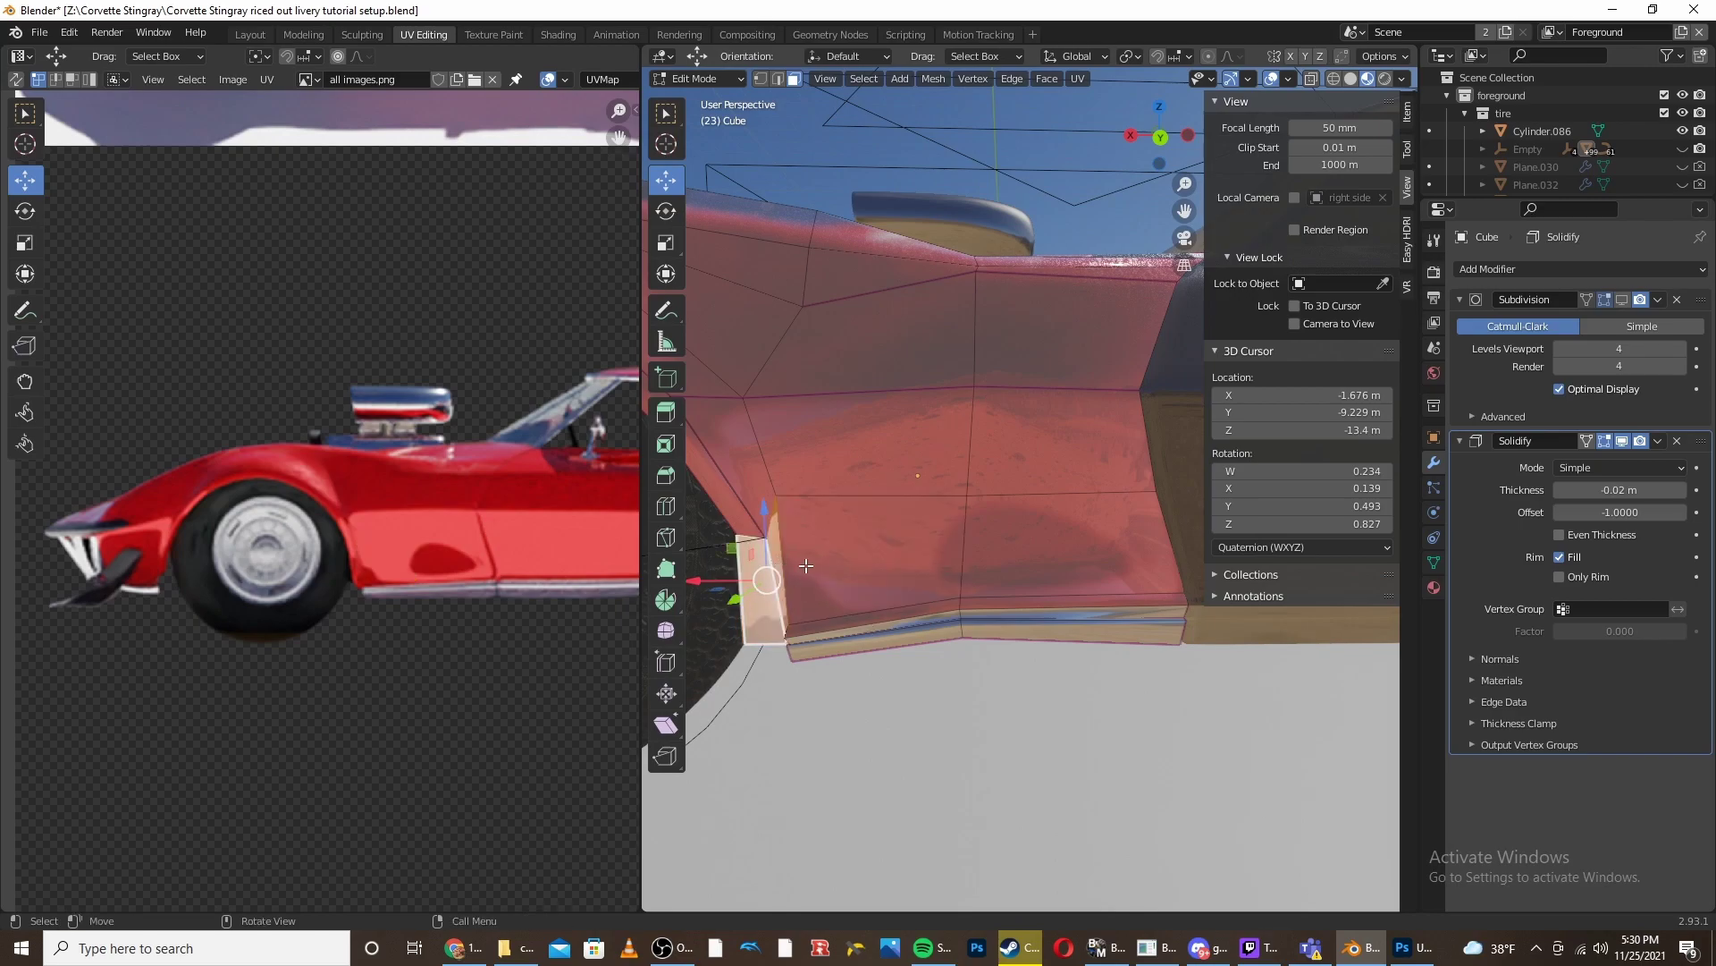
- Project the narrow face's UVs from the right side camera view with Camera Bounds enabled
scroll(797, 563, "down", 5)
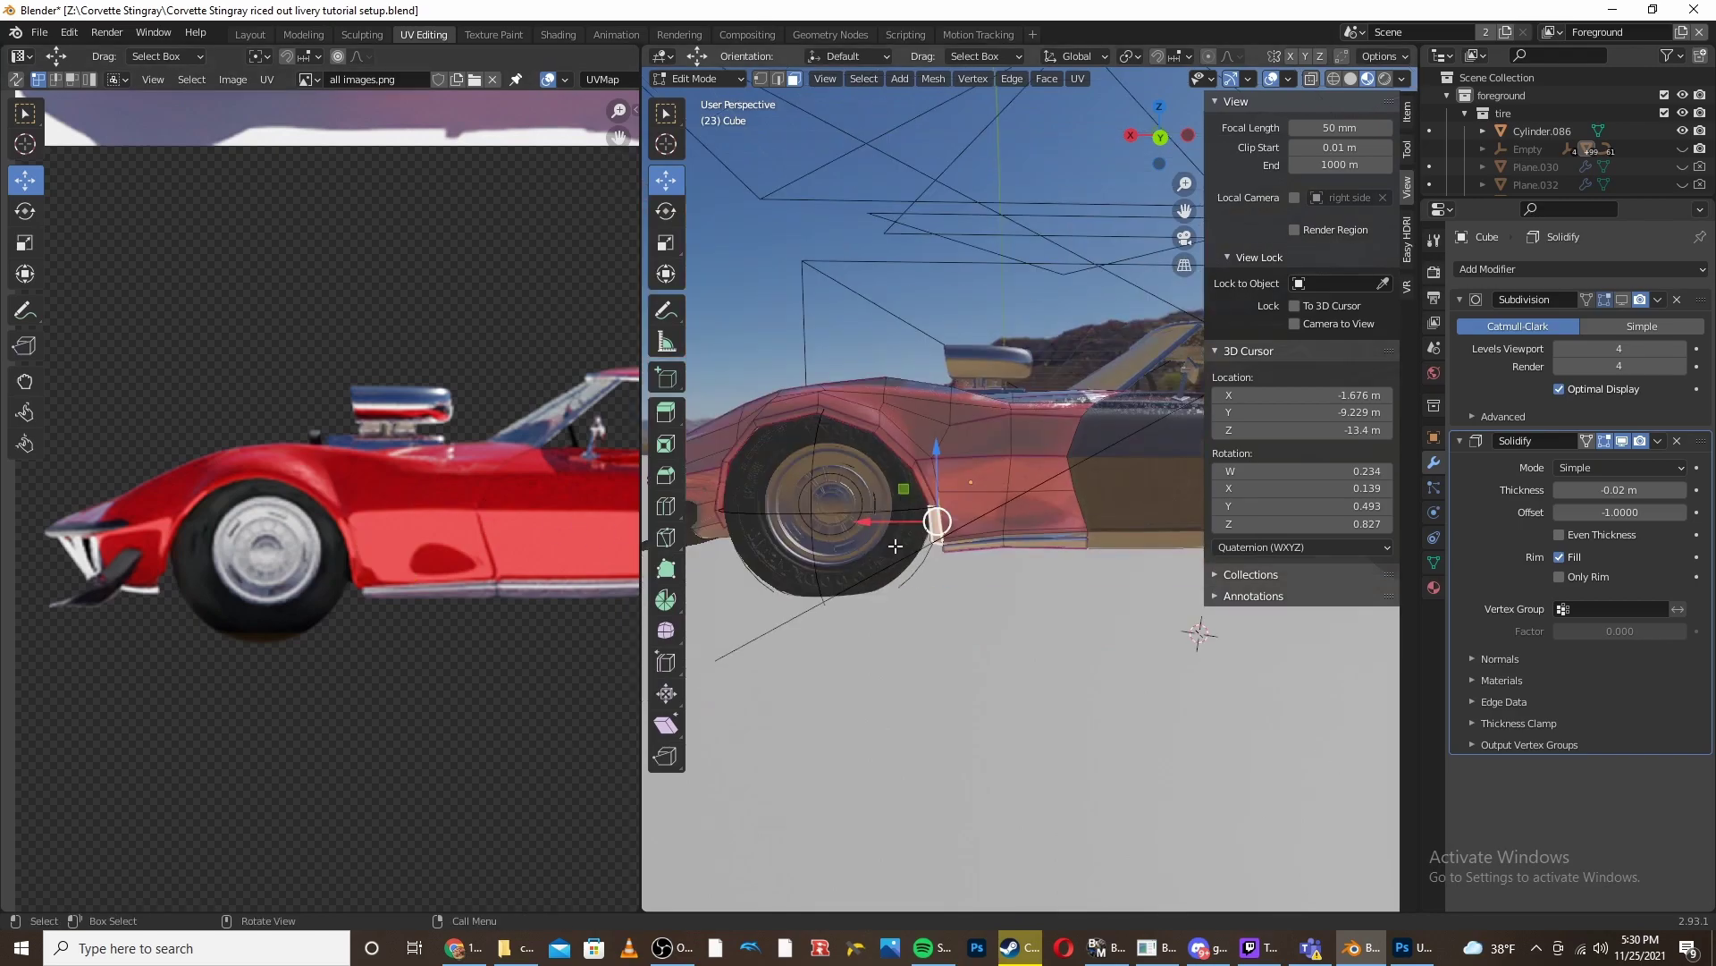
scroll(895, 545, "down", 1)
key("KP_0")
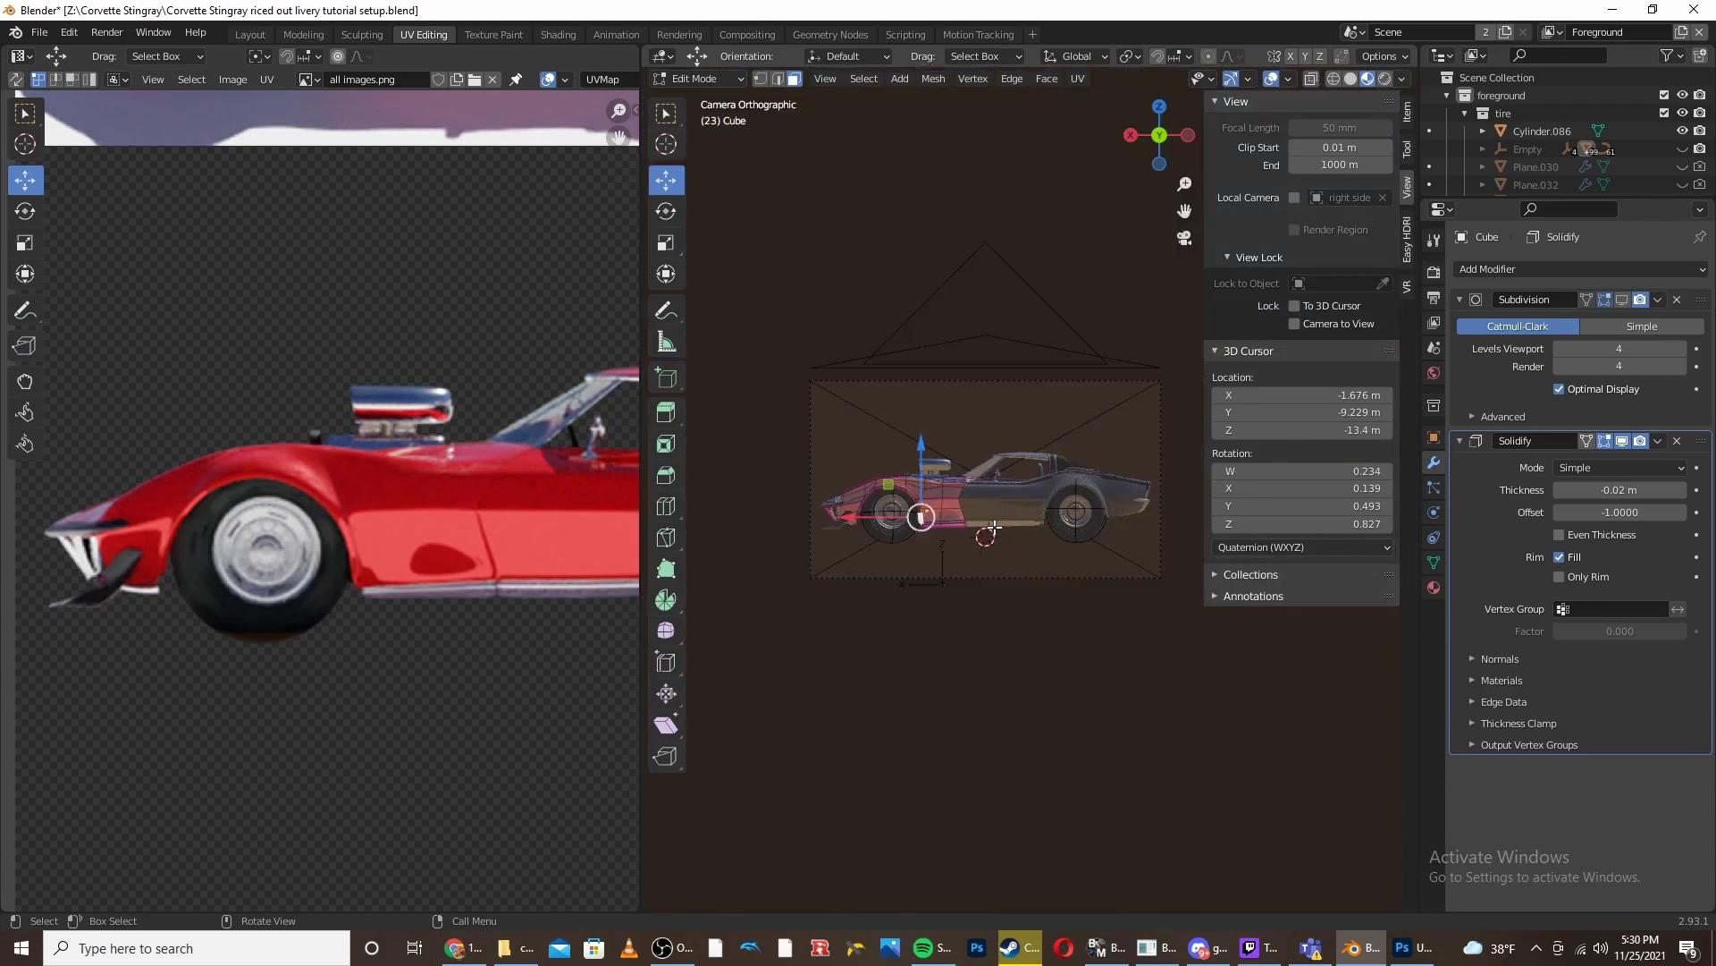
key("u")
left_click(887, 513)
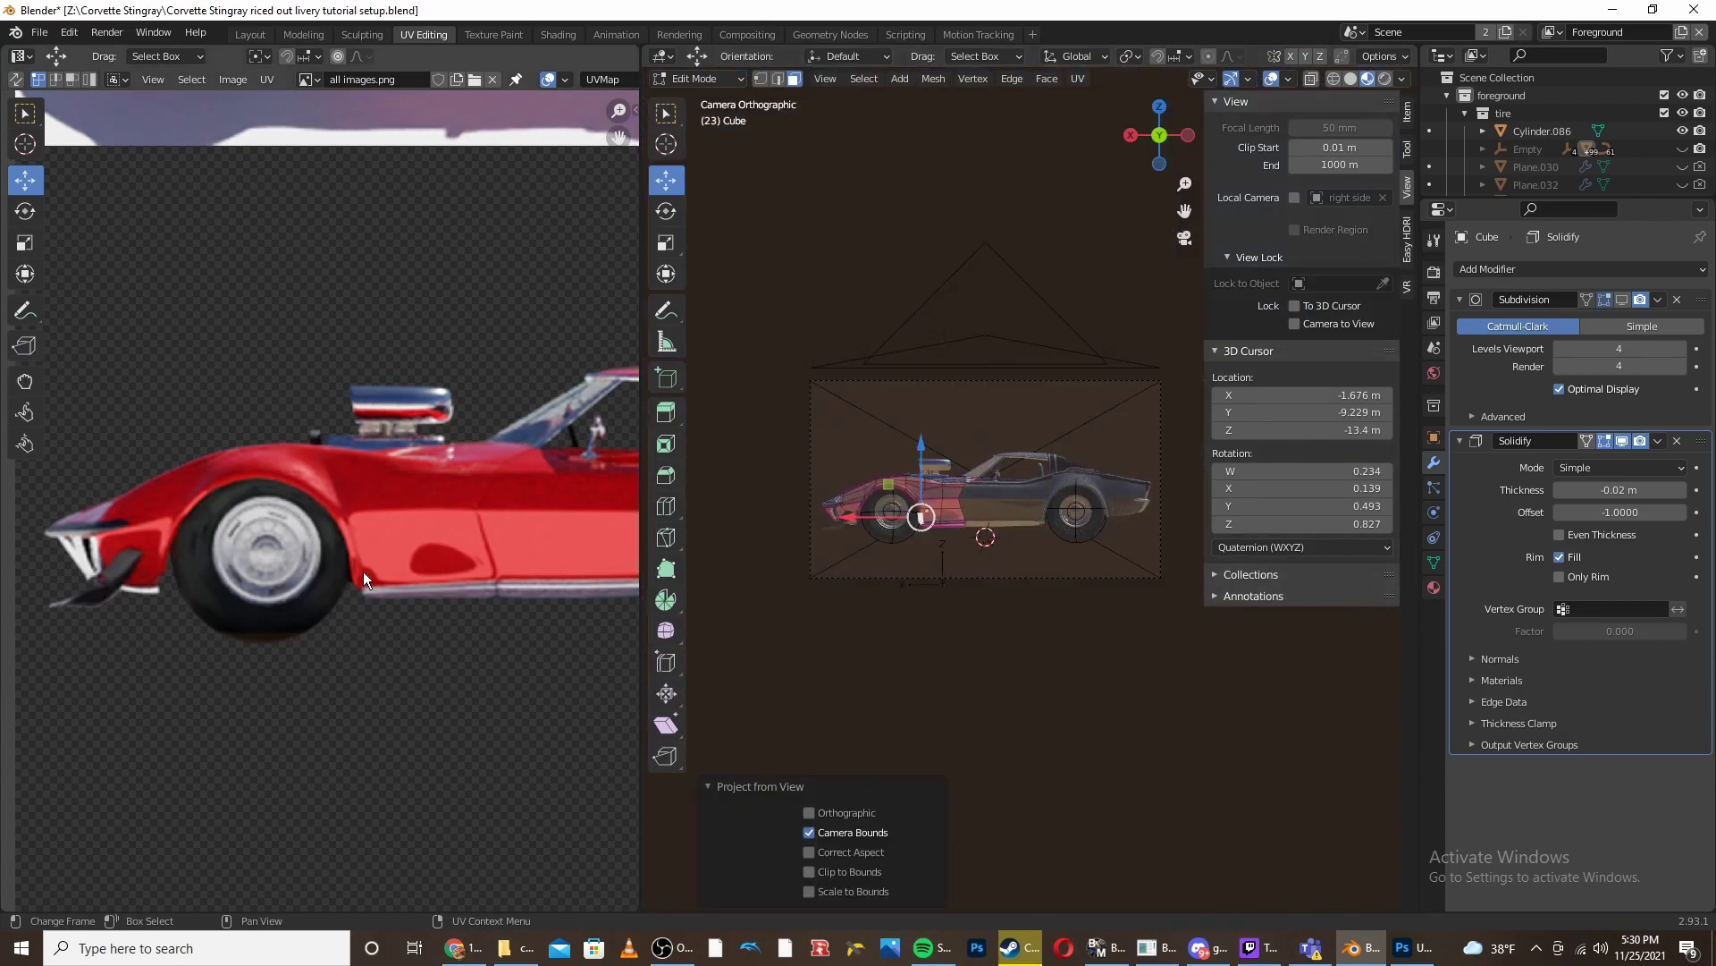
- Scale the narrow face's UVs and move them onto the upper side-view render, just behind the front wheel
scroll(362, 571, "down", 6)
scroll(403, 556, "up", 3)
key("s")
left_click(502, 582)
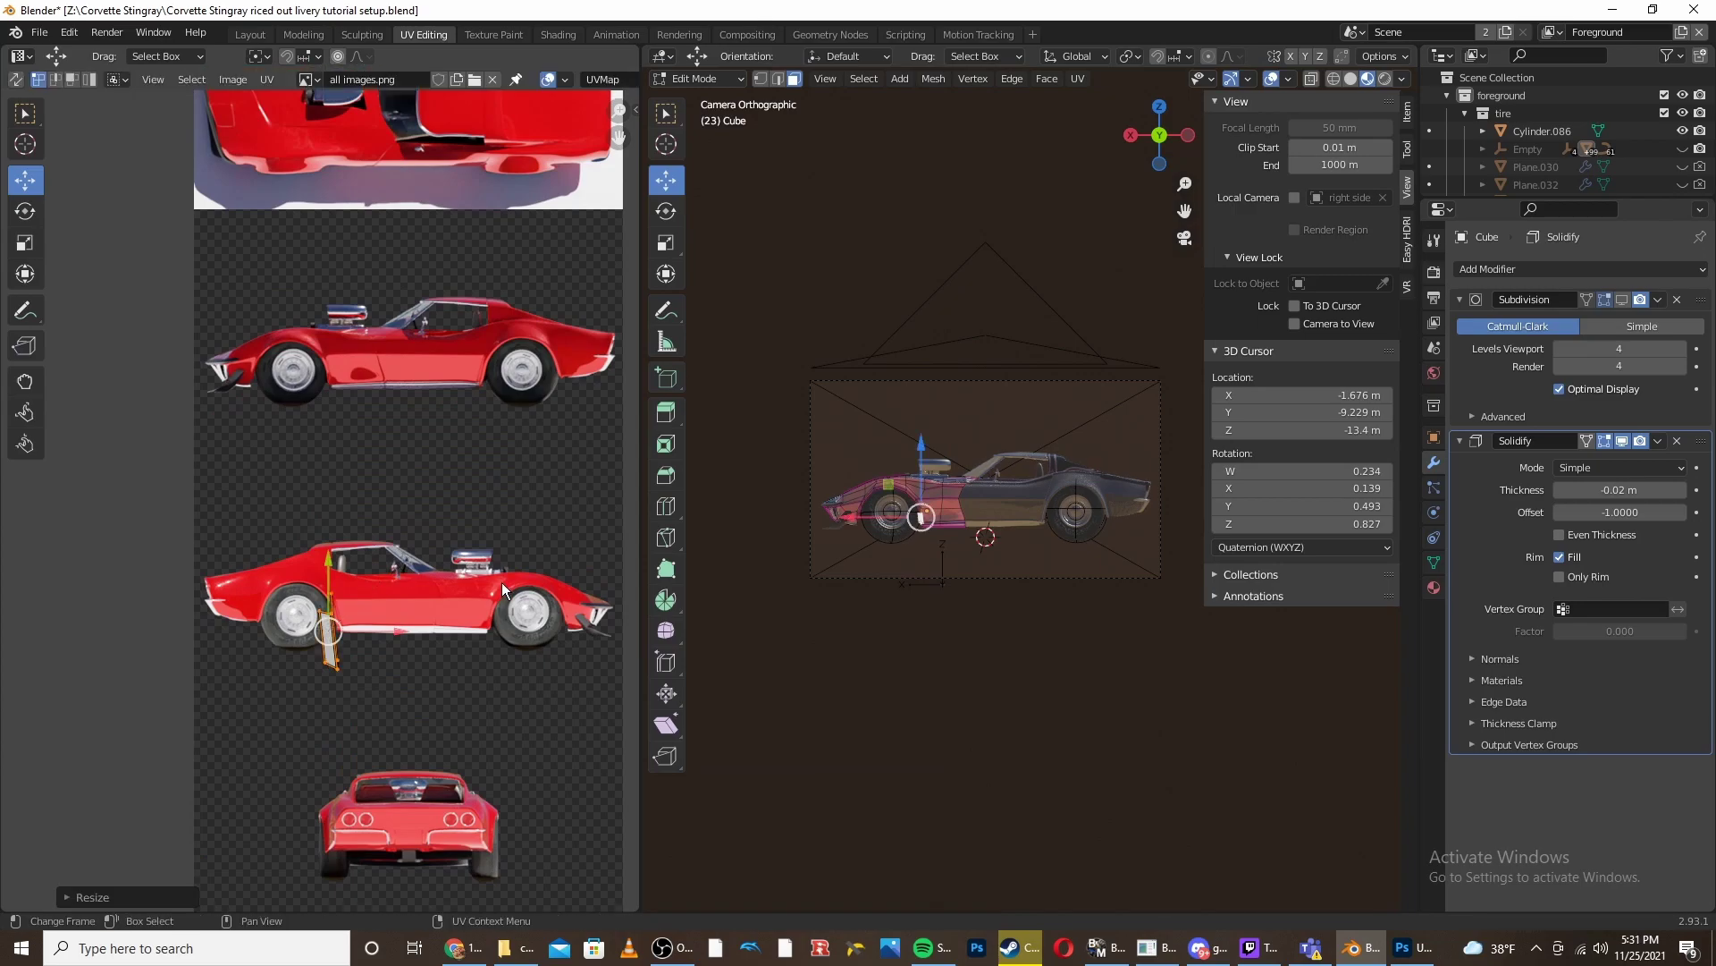
key("g")
left_click(358, 373)
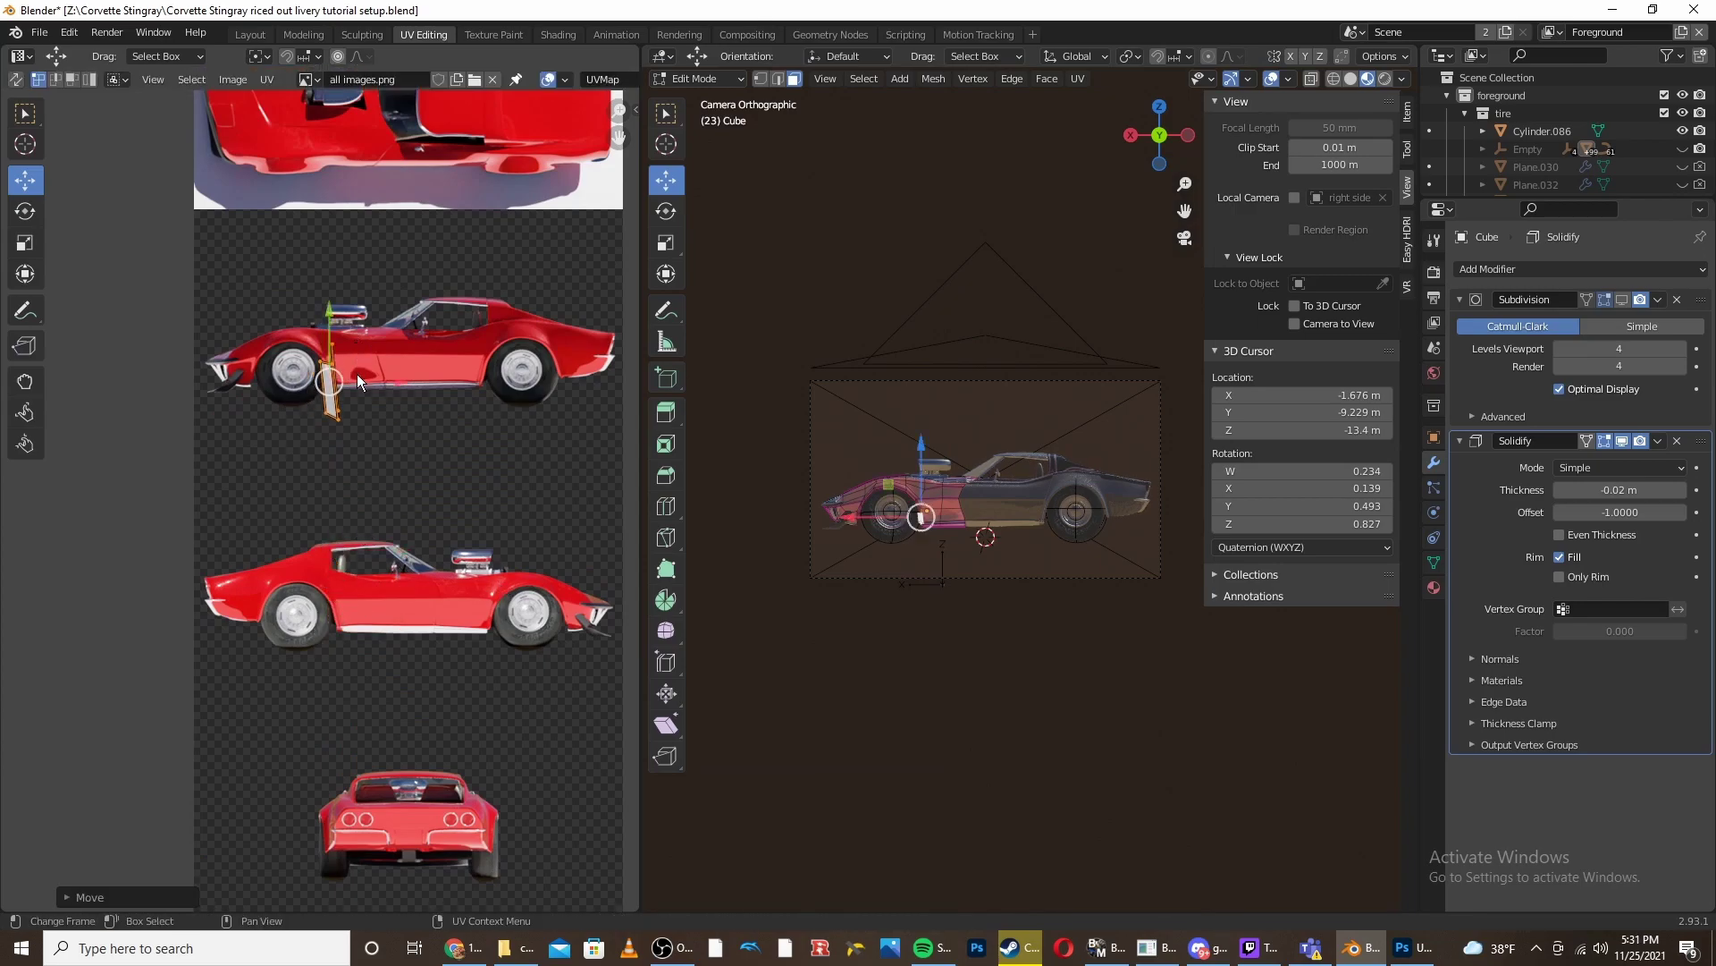
- Scale down the narrow face's UVs to fit the sliver behind the front wheel on the upper side-view render, then return to Object Mode
scroll(356, 374, "up", 4)
middle_click_drag(333, 317, 335, 534)
key("s")
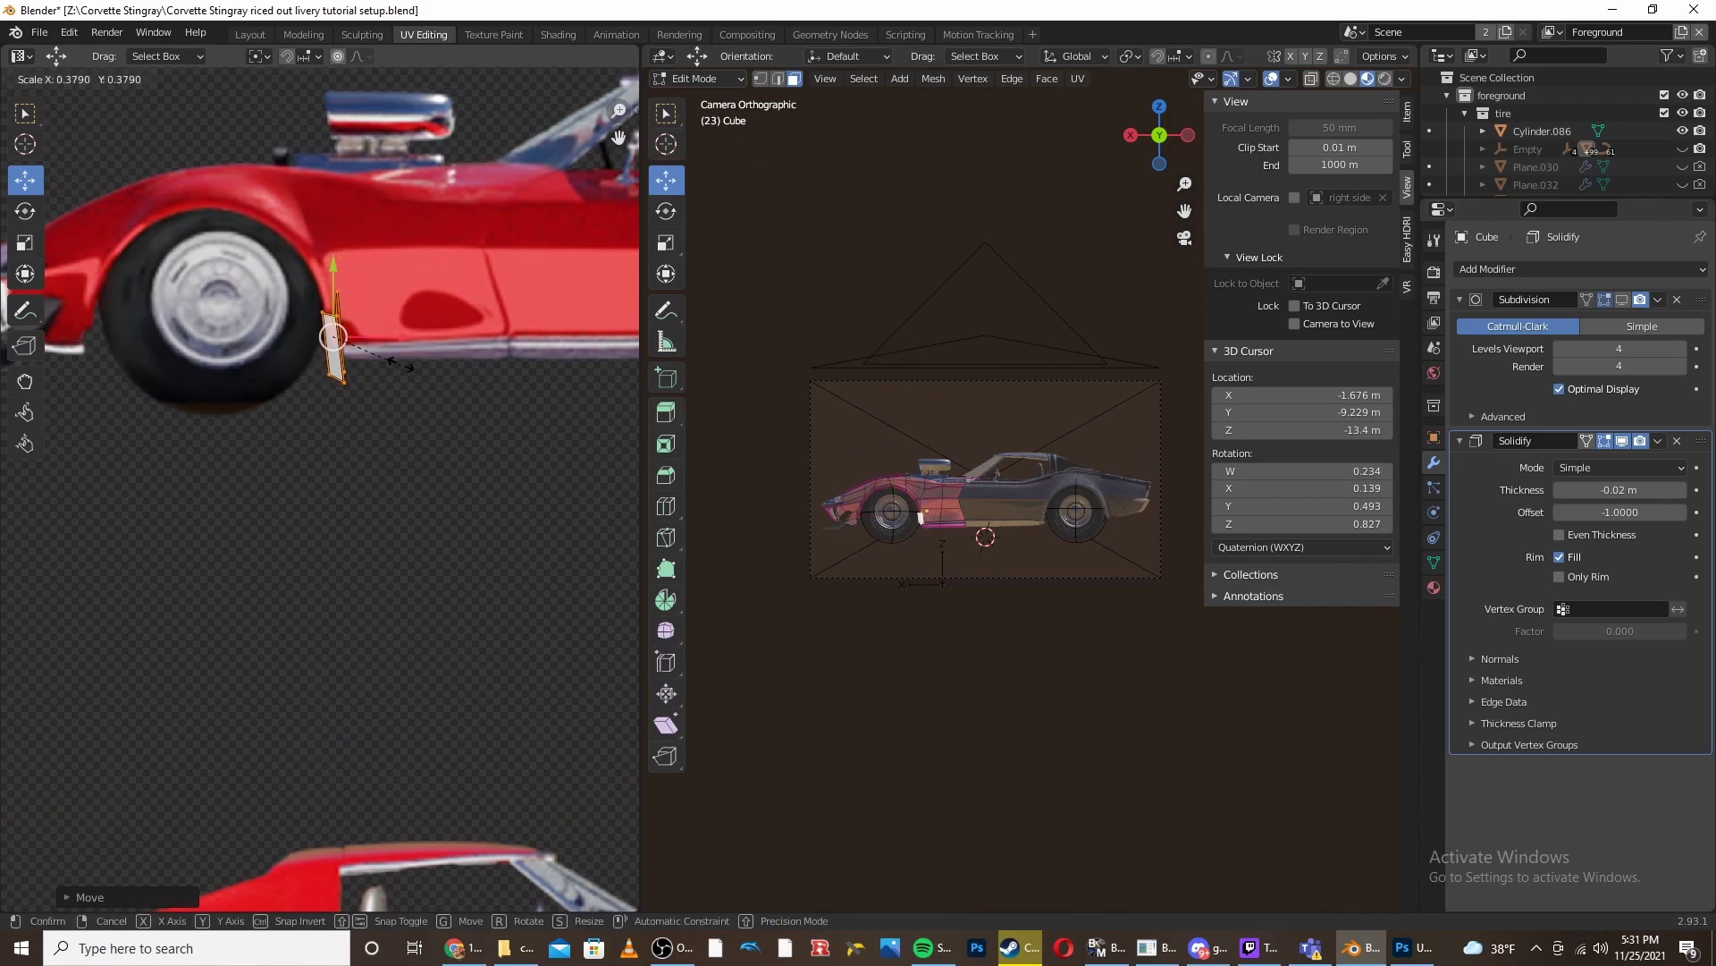
left_click(401, 372)
middle_click_drag(341, 364, 343, 438)
key("Tab")
- Enter Edit Mode on the door panel and hide its Subdivision modifier in the viewport
middle_click_drag(1020, 511, 1062, 522)
left_click(1060, 522)
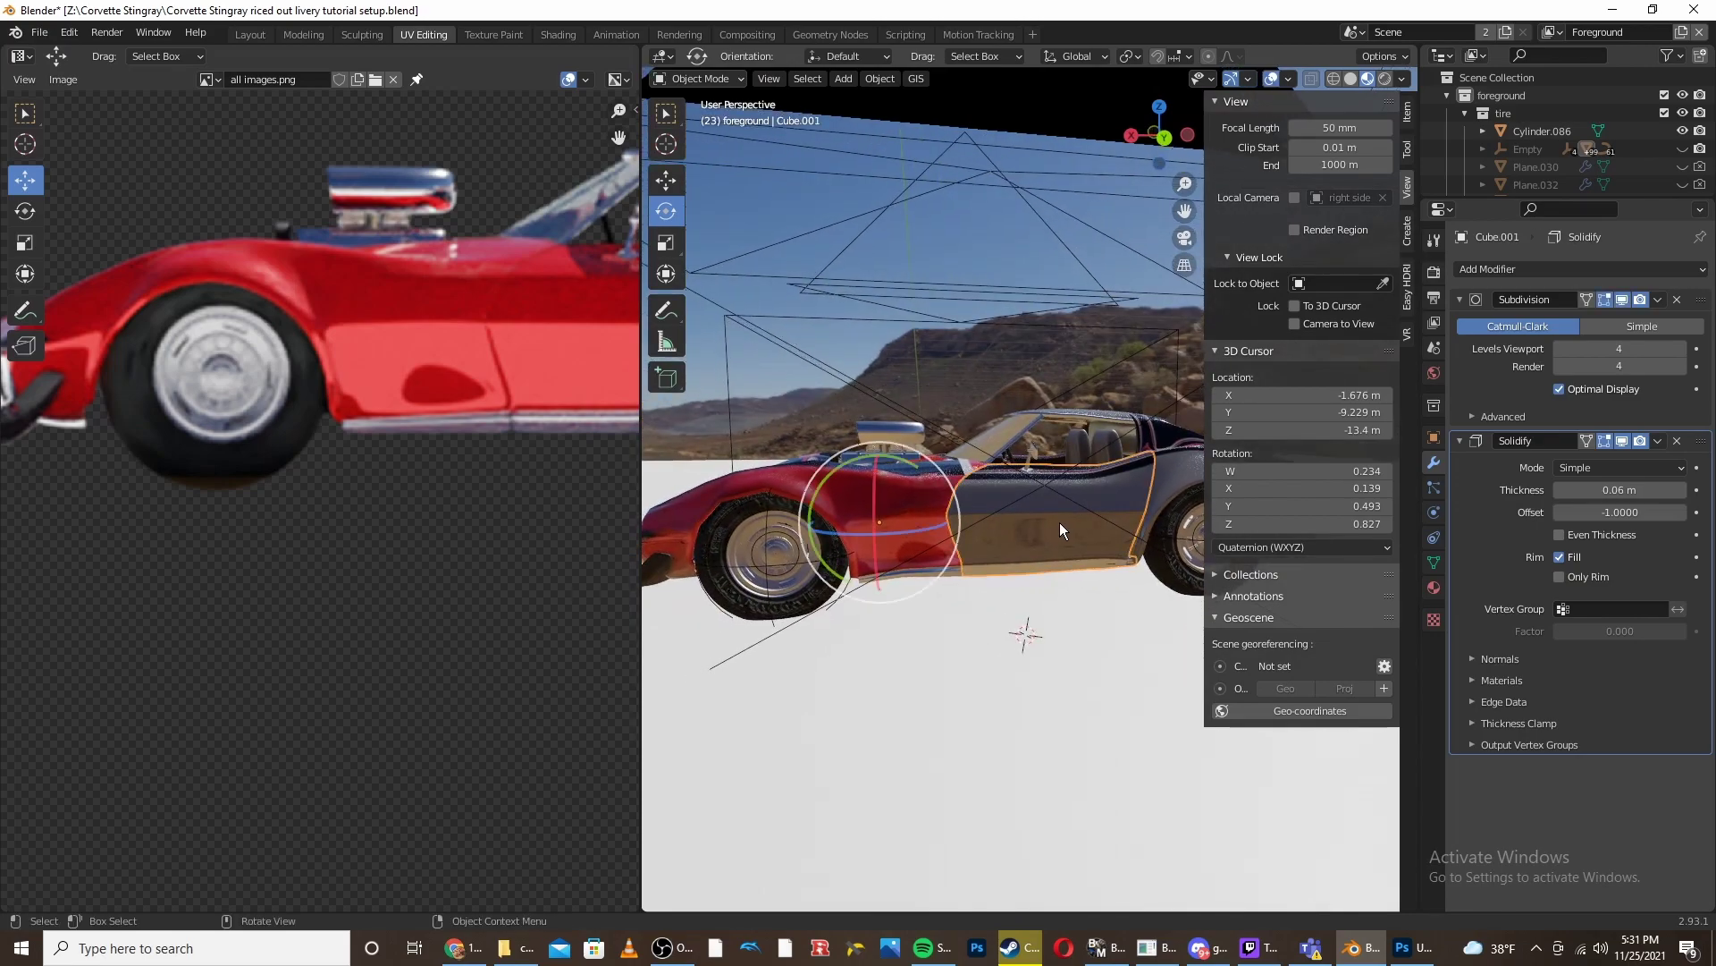
key("Tab")
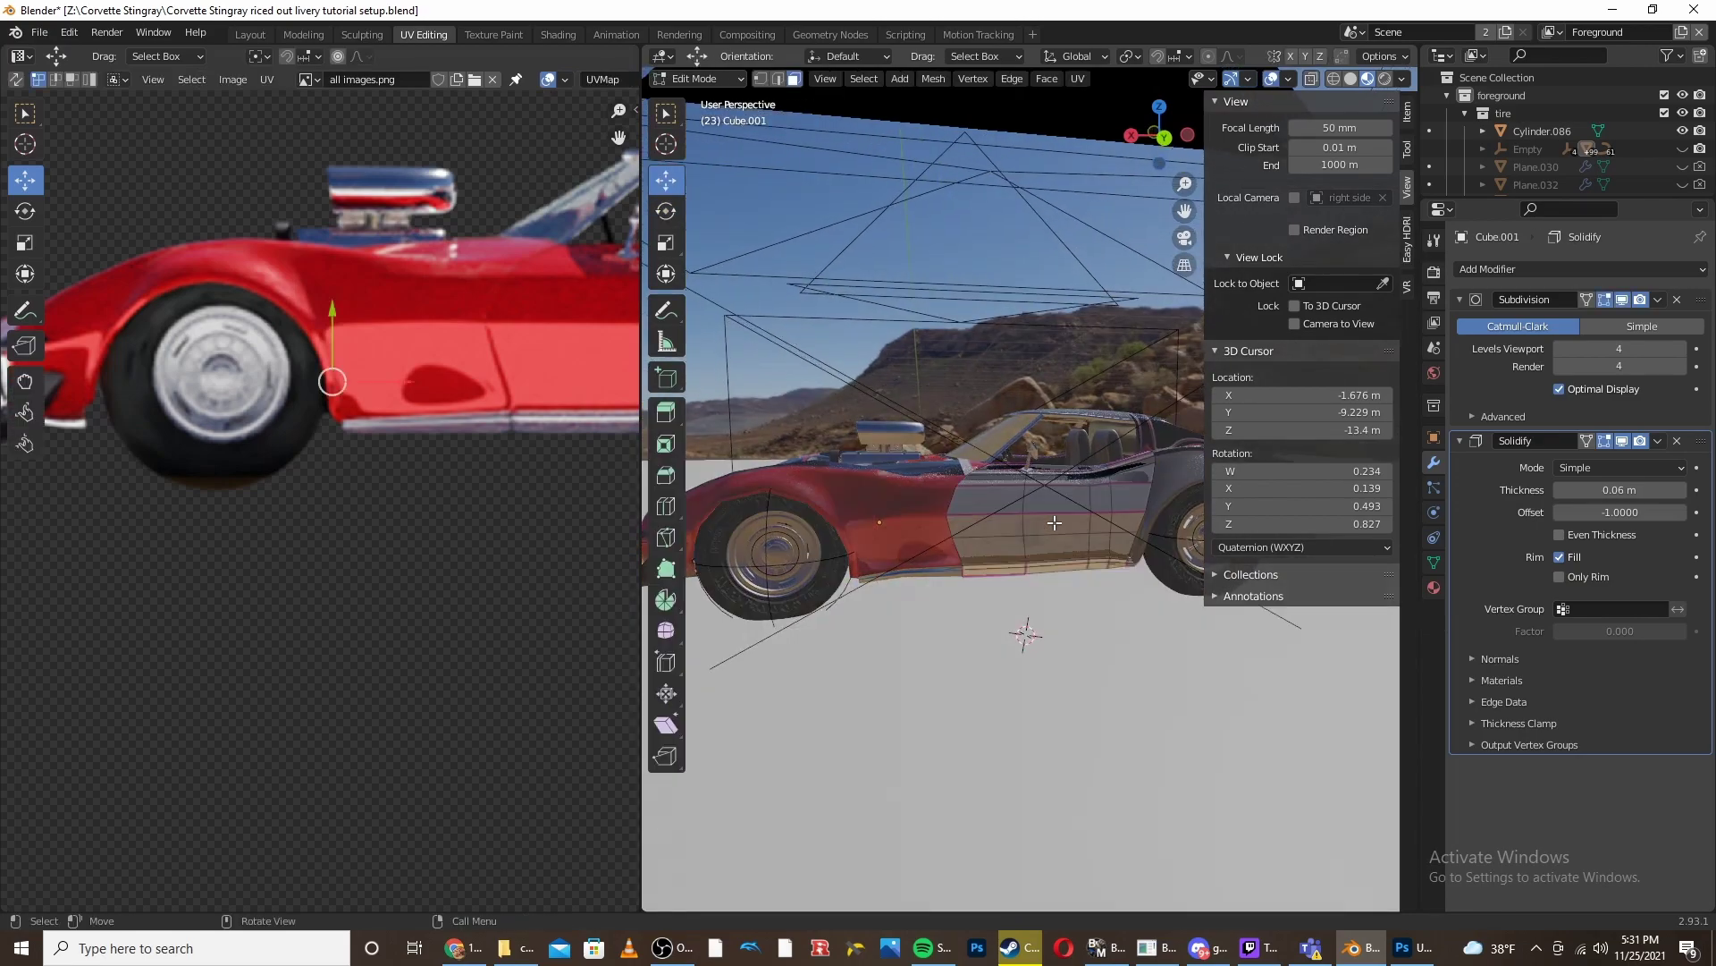
left_click(1623, 302)
left_click(1623, 302)
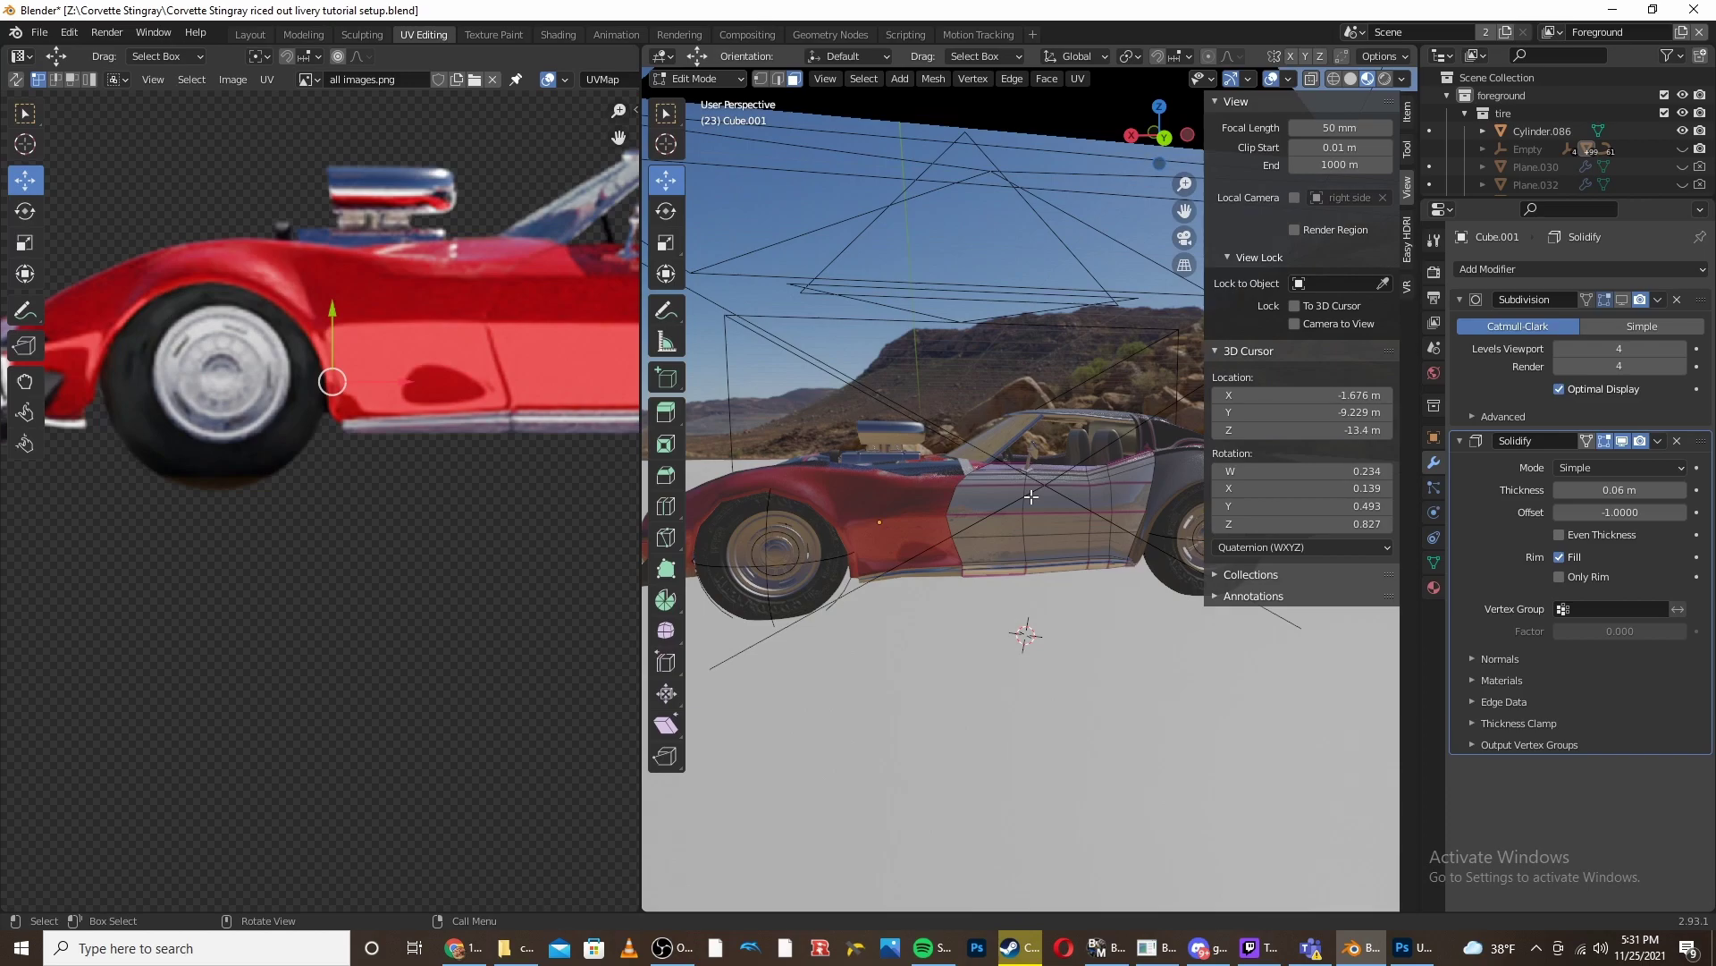
- Select all door panel faces and project their UVs from the right side camera view with Camera Bounds enabled
key("a")
key("KP_0")
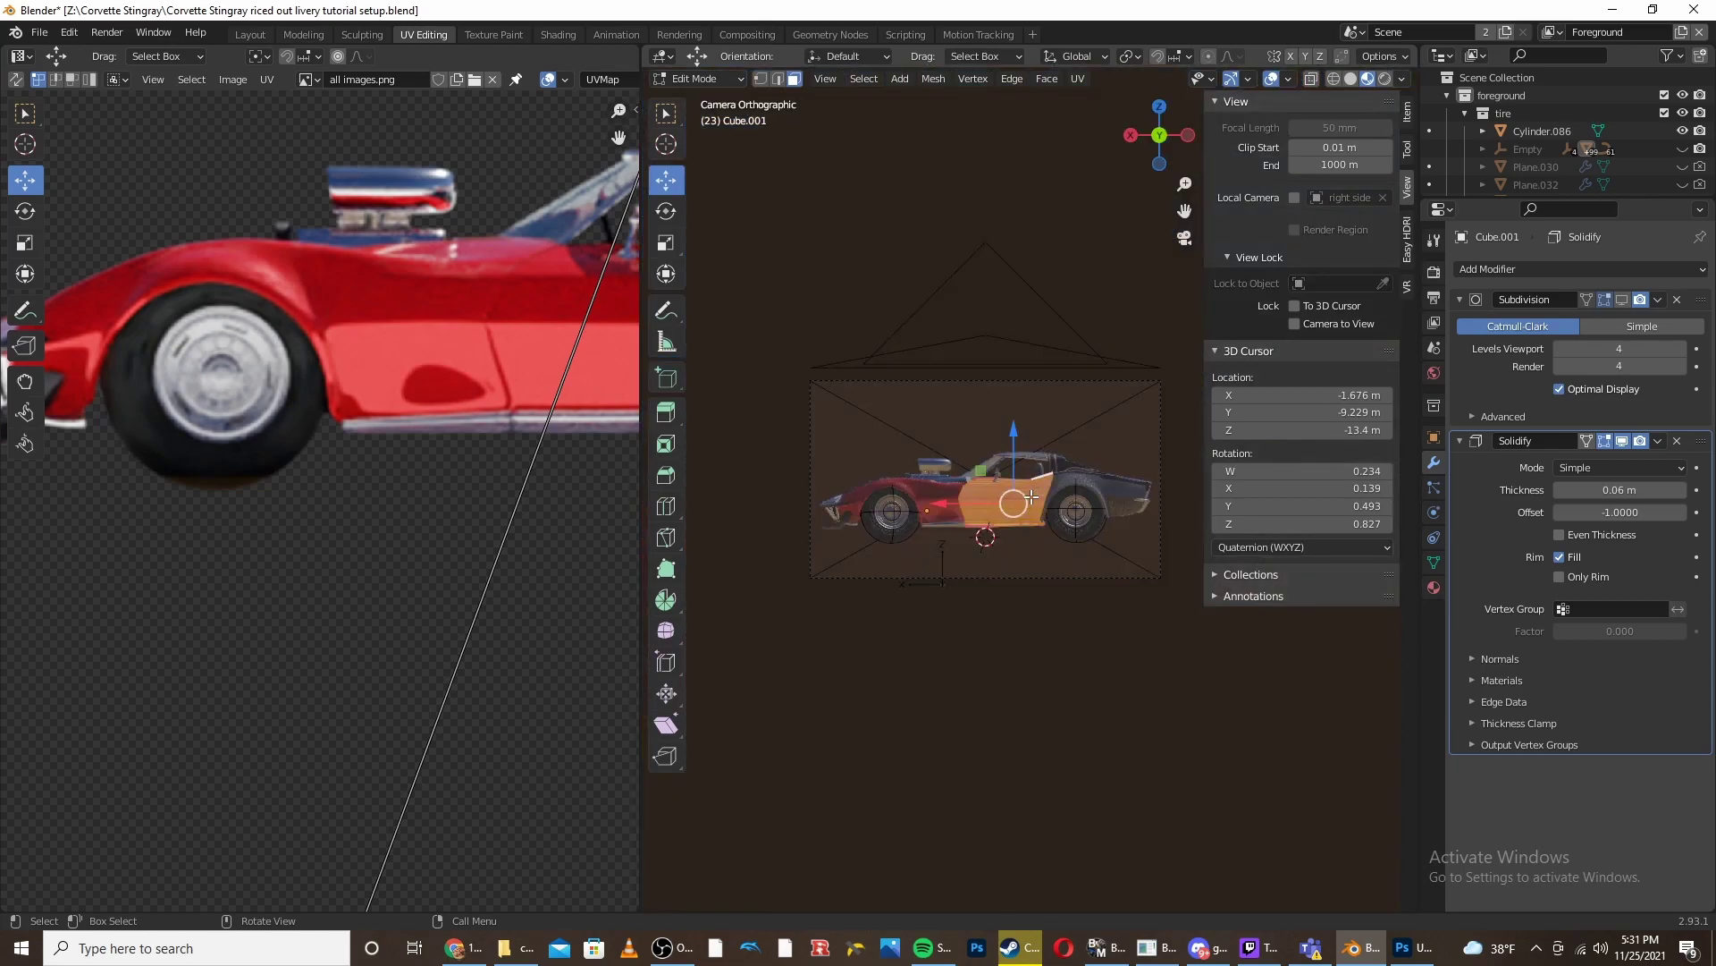
key("u")
left_click(1032, 503)
scroll(544, 554, "down", 5)
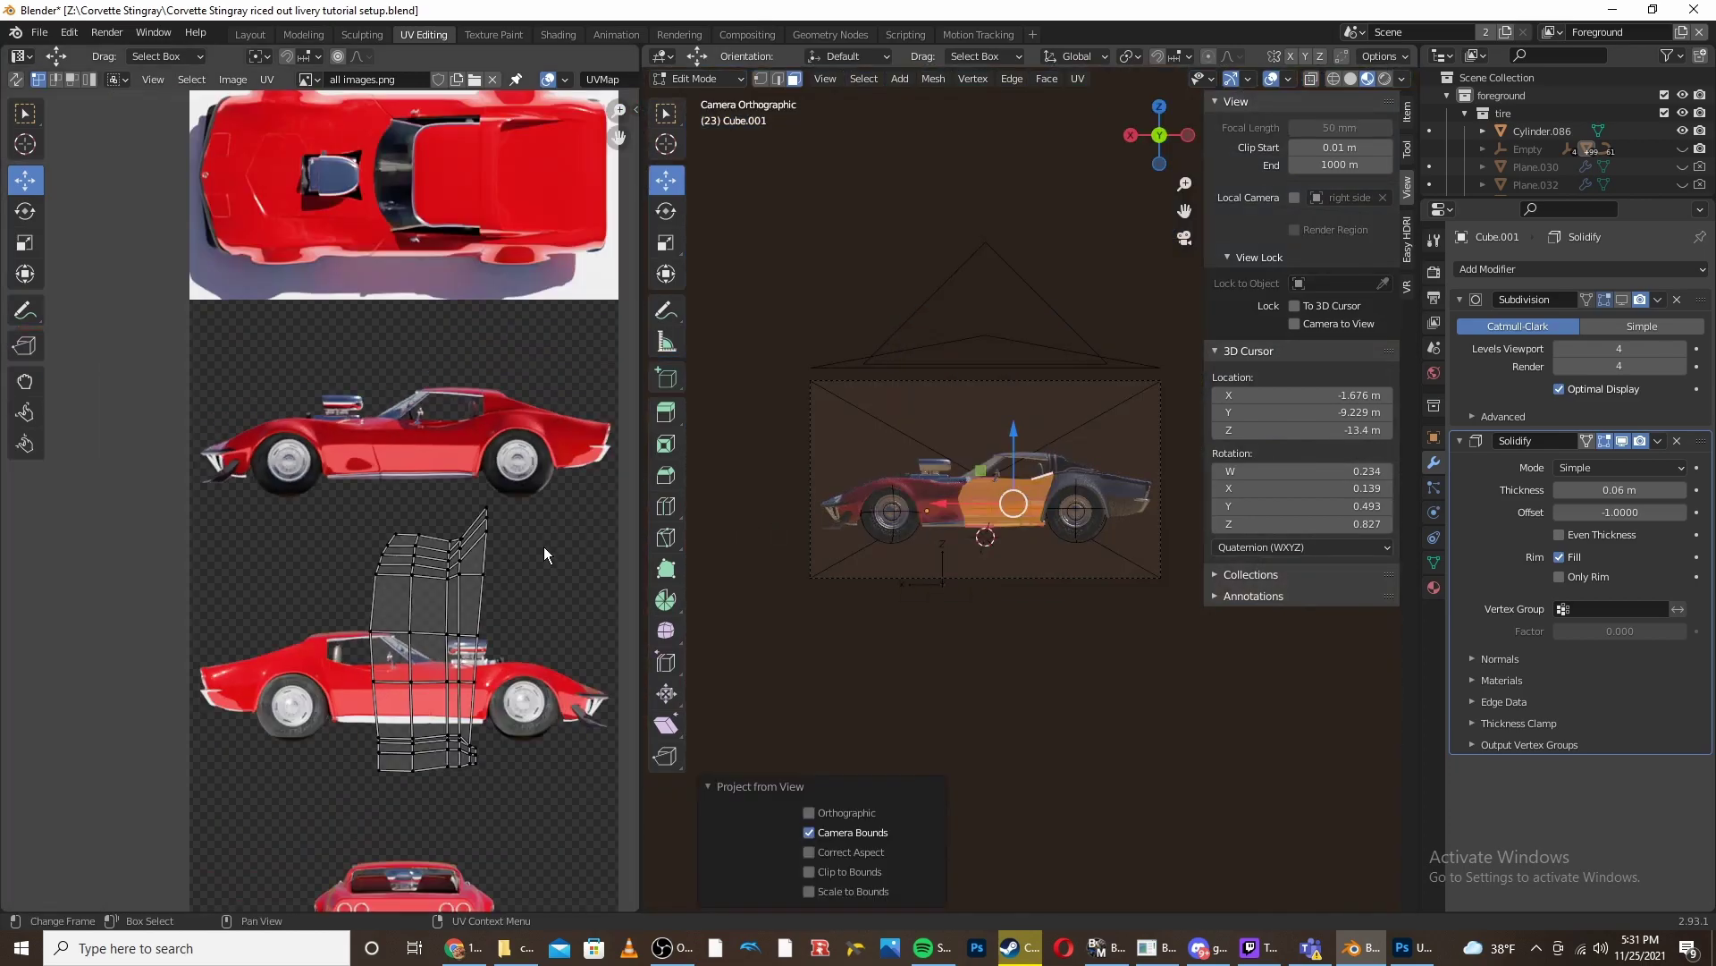
- Stretch the door's UVs horizontally, scale them down and move them onto the door of the upper side-view render
key("a")
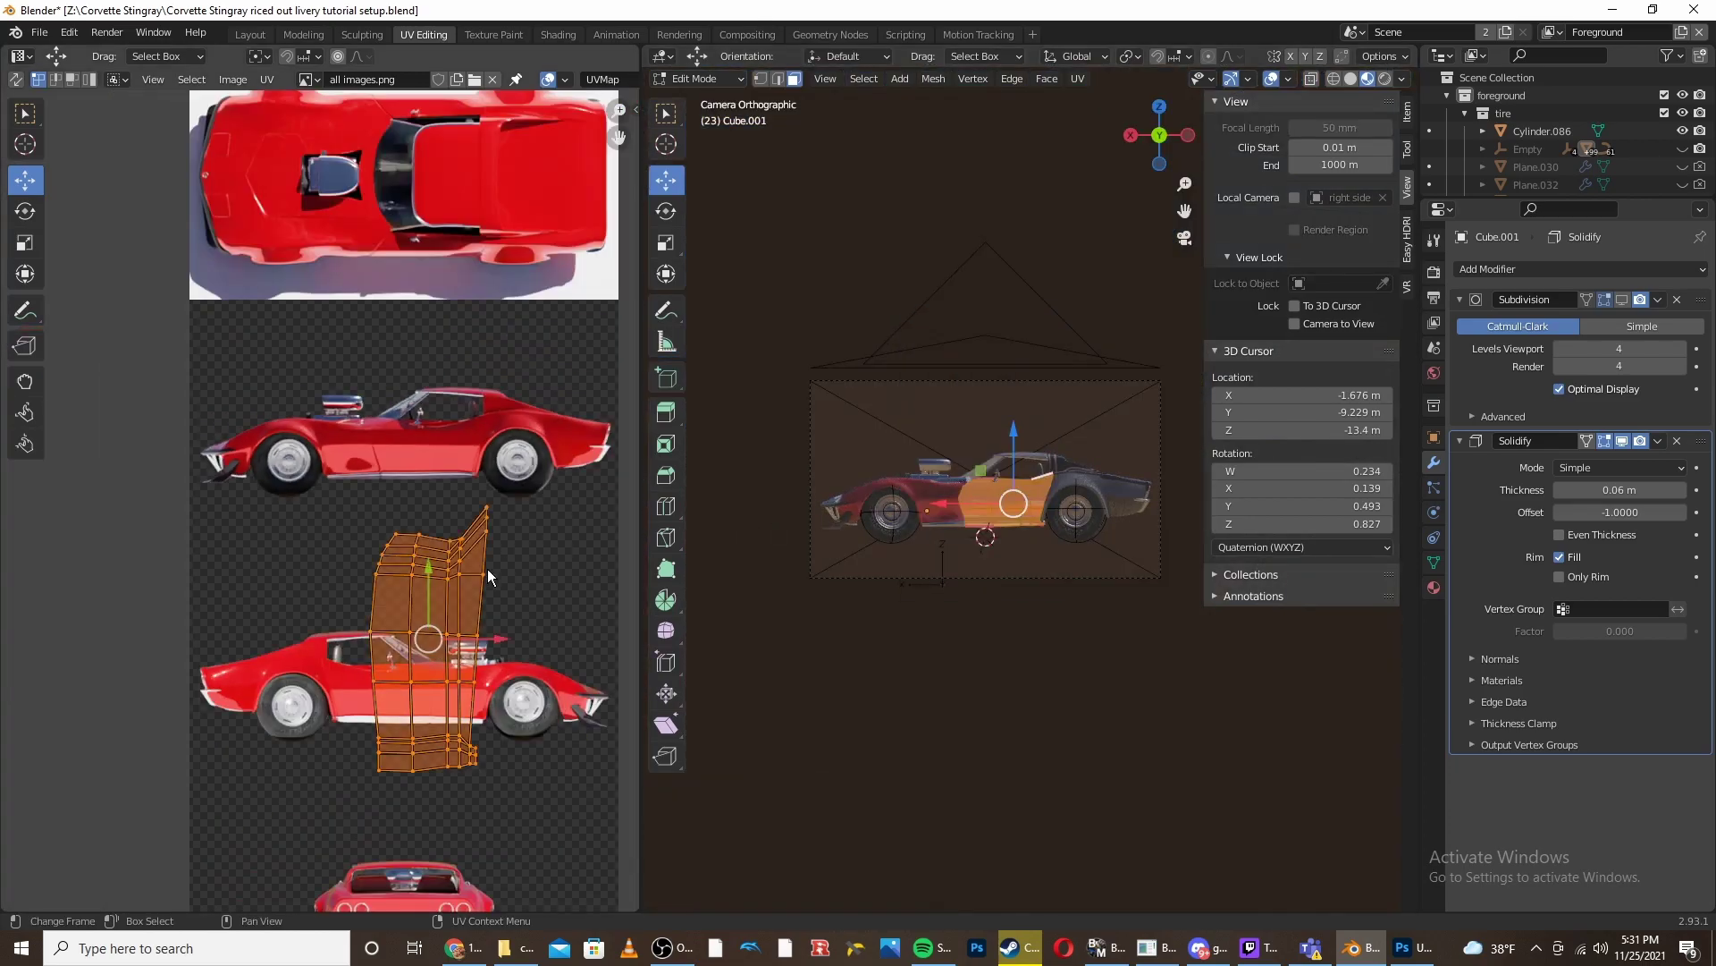
key("s")
key("x")
left_click(487, 570)
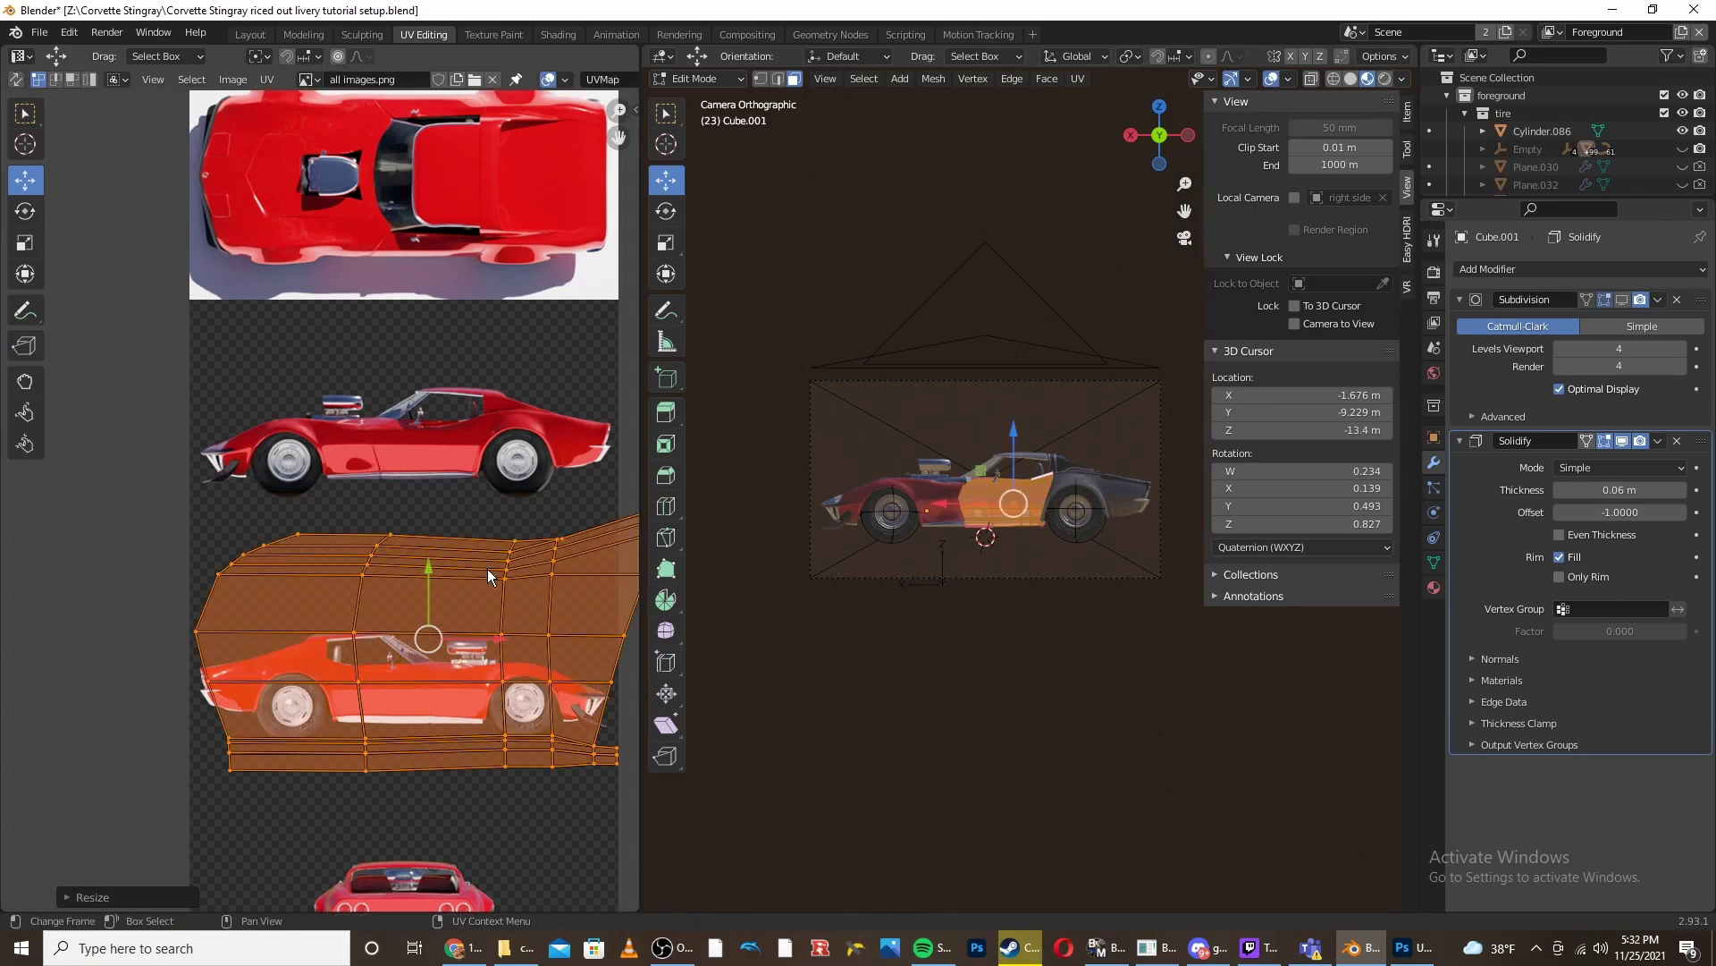
key("s")
left_click(444, 603)
key("g")
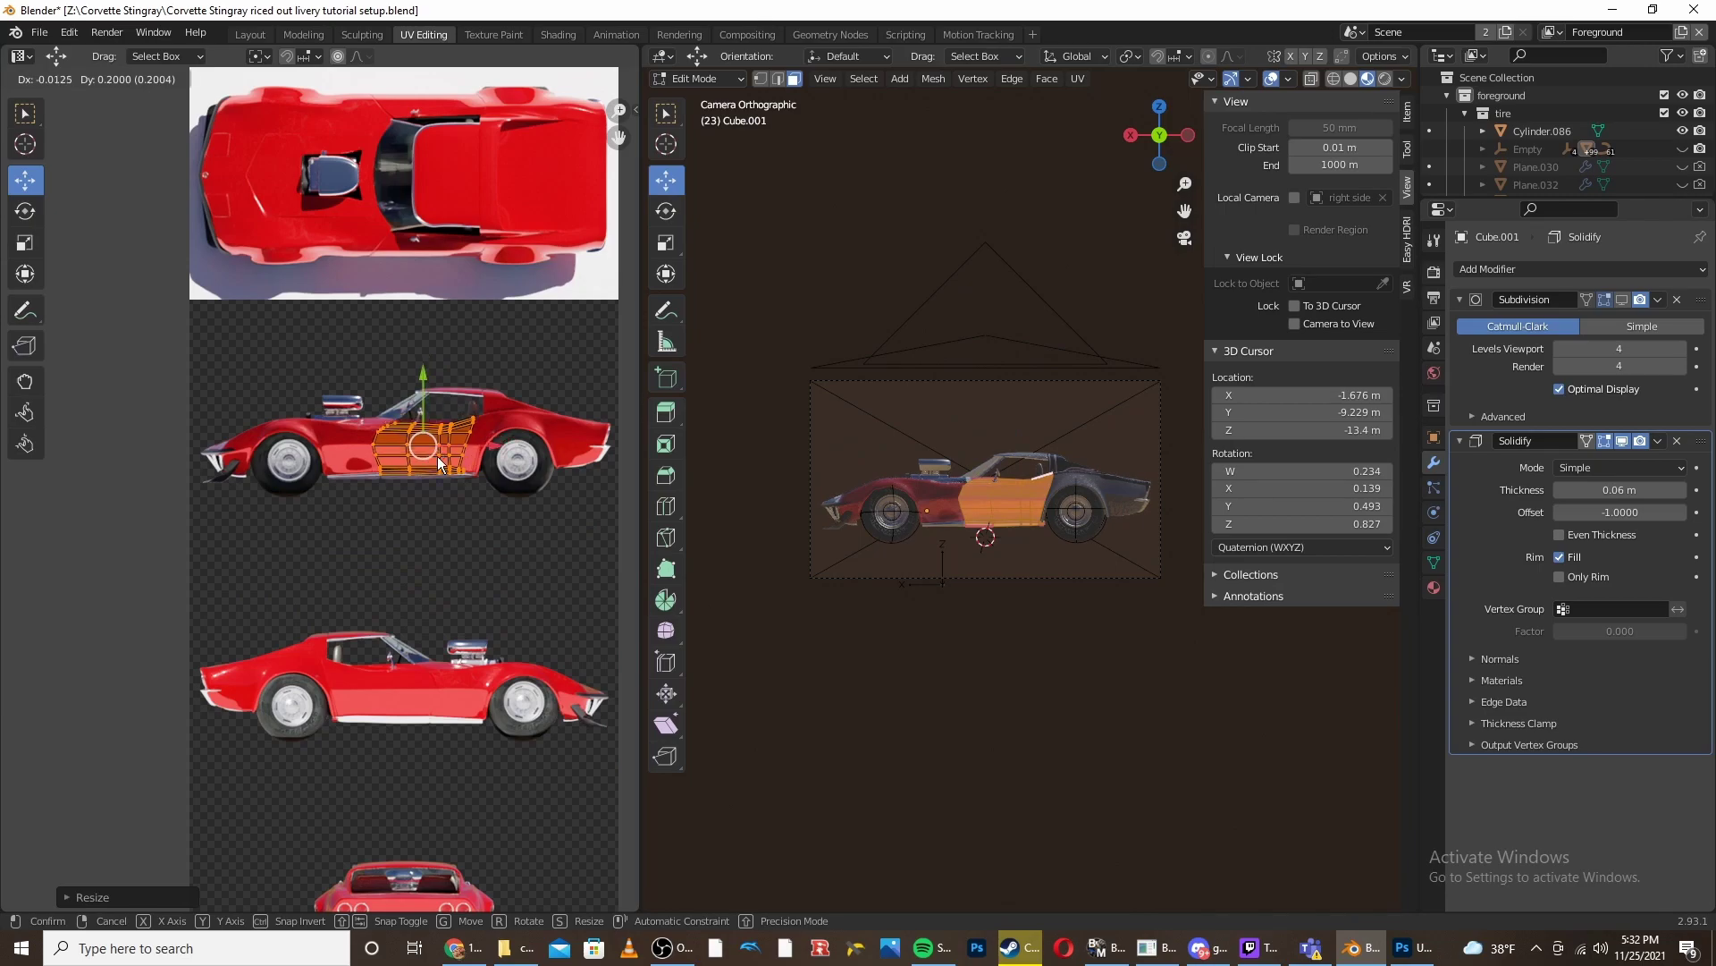
left_click(437, 456)
- Fine-tune the scale and position of the door's UVs on the render, then check the door texture in Object Mode
scroll(444, 438, "up", 5)
key("s")
left_click(376, 527)
key("g")
left_click(394, 528)
key("Tab")
key("KP_0")
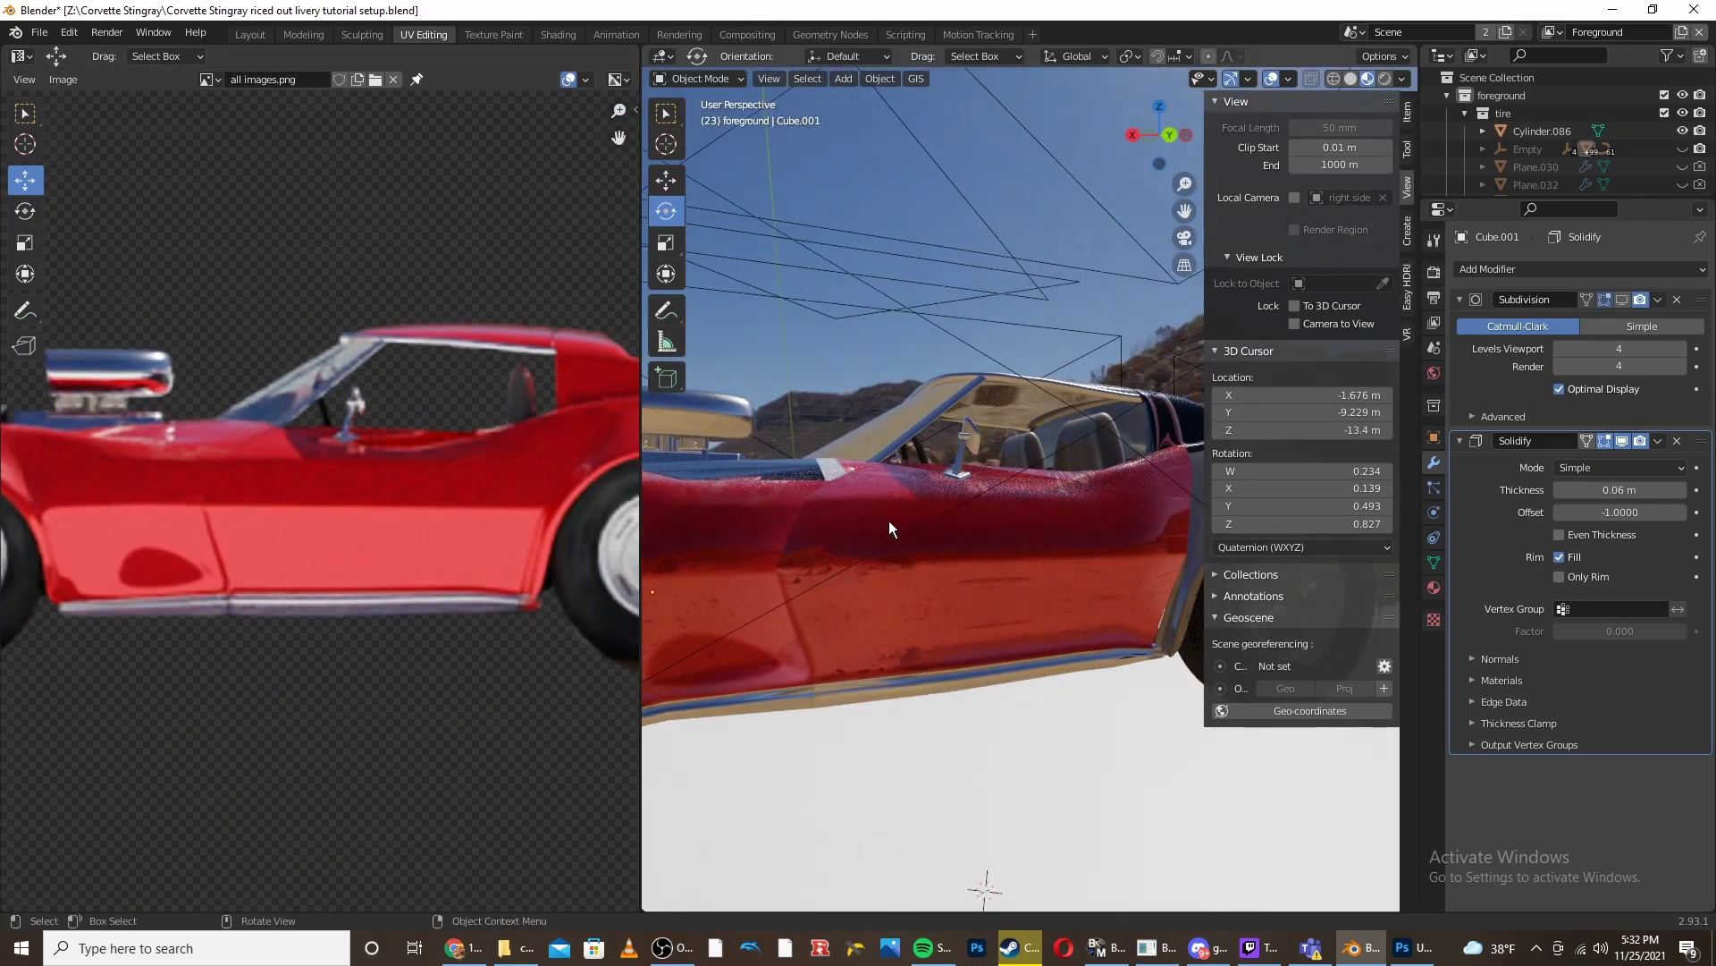
scroll(893, 517, "down", 3)
mouse_move(893, 517)
middle_mouse_down()
mouse_move(920, 550)
mouse_move(903, 547)
middle_mouse_up()
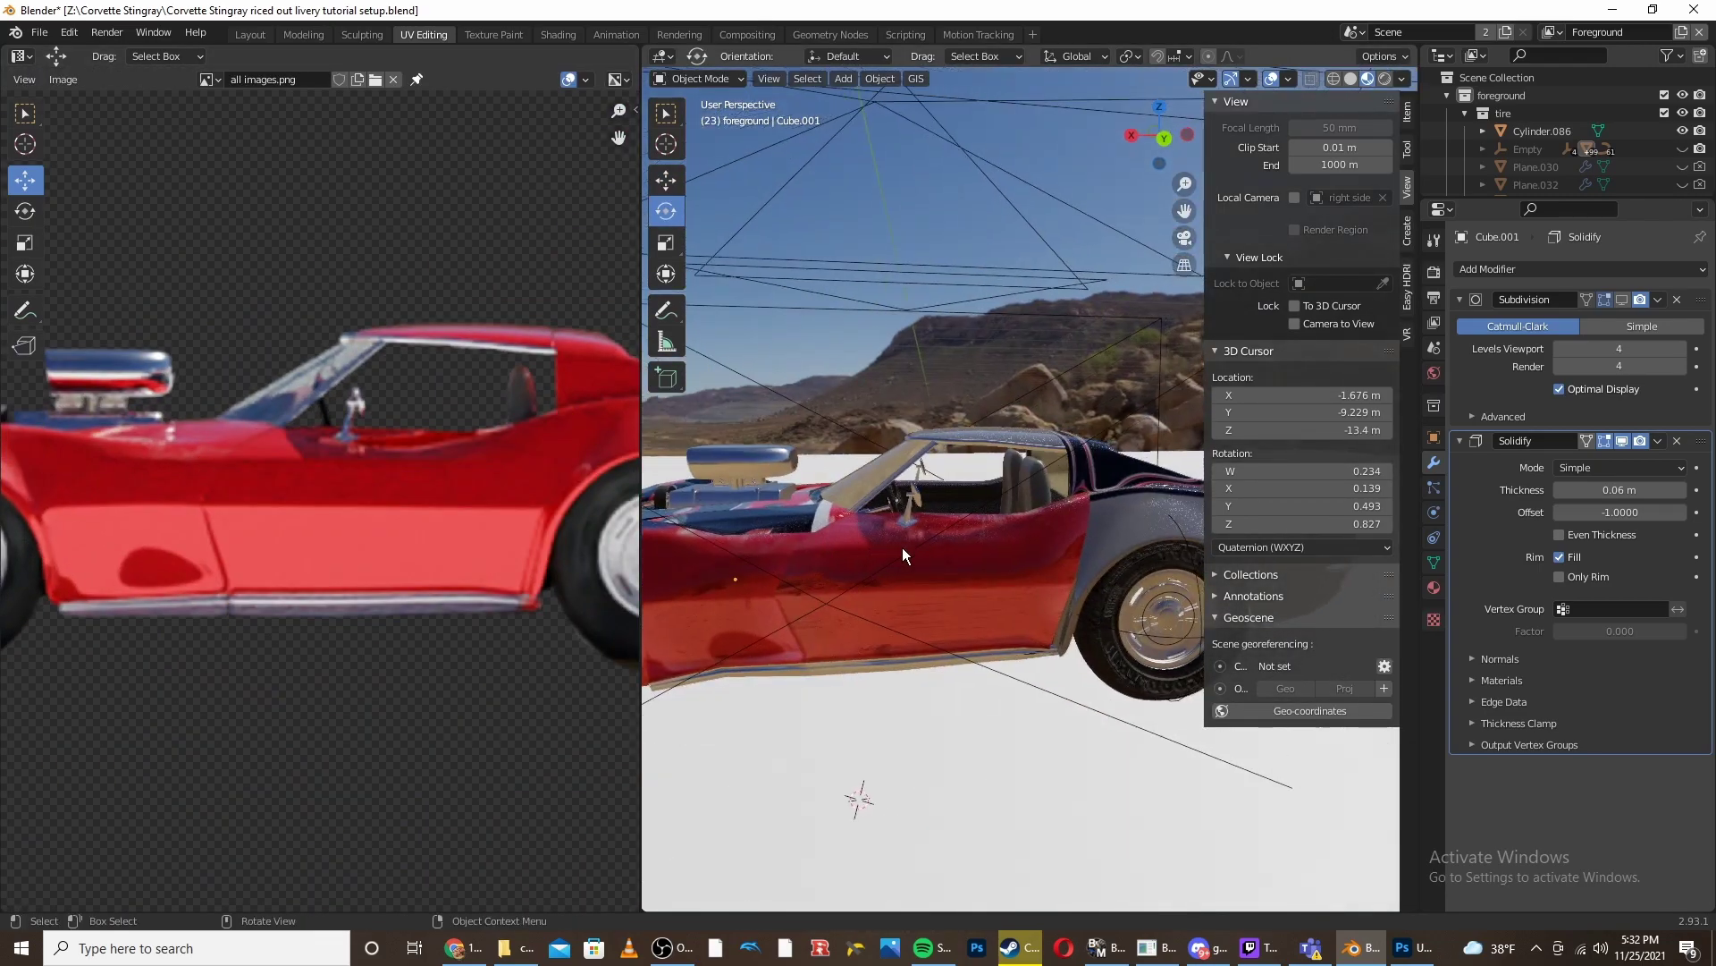
- In Edit Mode on the rear body panel, circle-select the rear fender and roof pillar faces from the right side camera view
left_click(1145, 534)
middle_click_drag(1005, 569, 816, 556)
key("Tab")
mouse_move(950, 550)
middle_mouse_down()
mouse_move(1039, 423)
mouse_move(922, 423)
middle_mouse_up()
key("KP_0")
key("c")
mouse_move(827, 577)
left_mouse_down()
mouse_move(850, 593)
mouse_move(881, 560)
mouse_move(1062, 602)
mouse_move(1178, 577)
mouse_move(968, 486)
left_mouse_up()
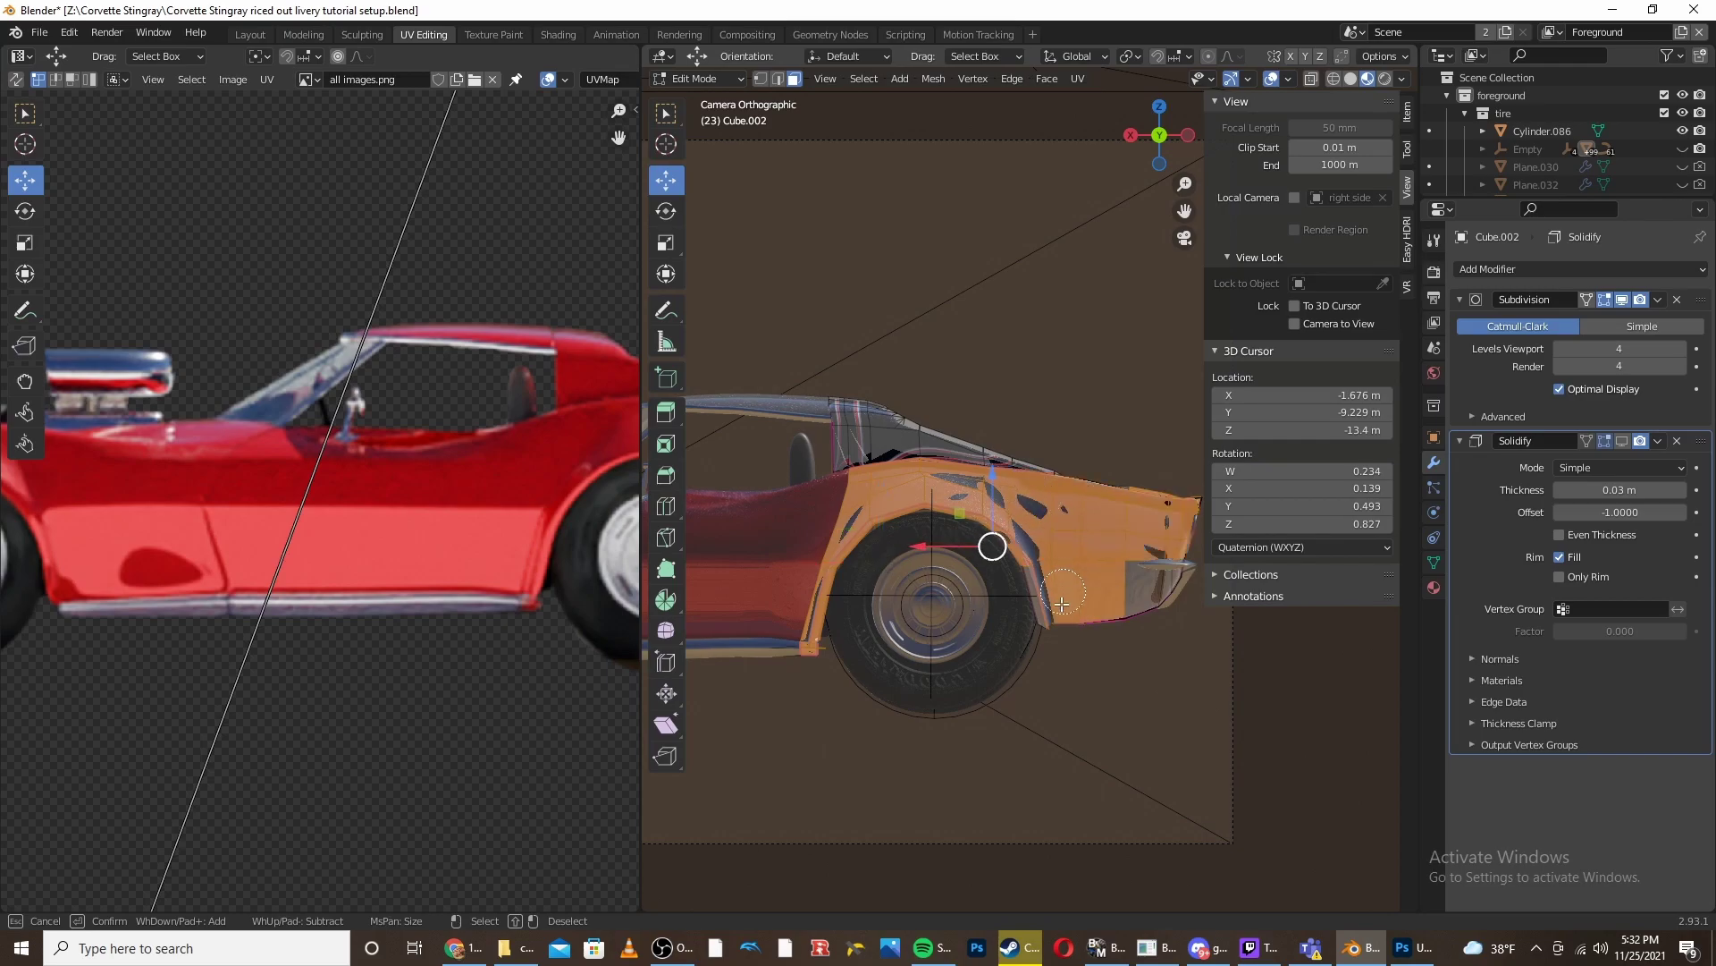
left_click_drag(872, 446, 876, 431)
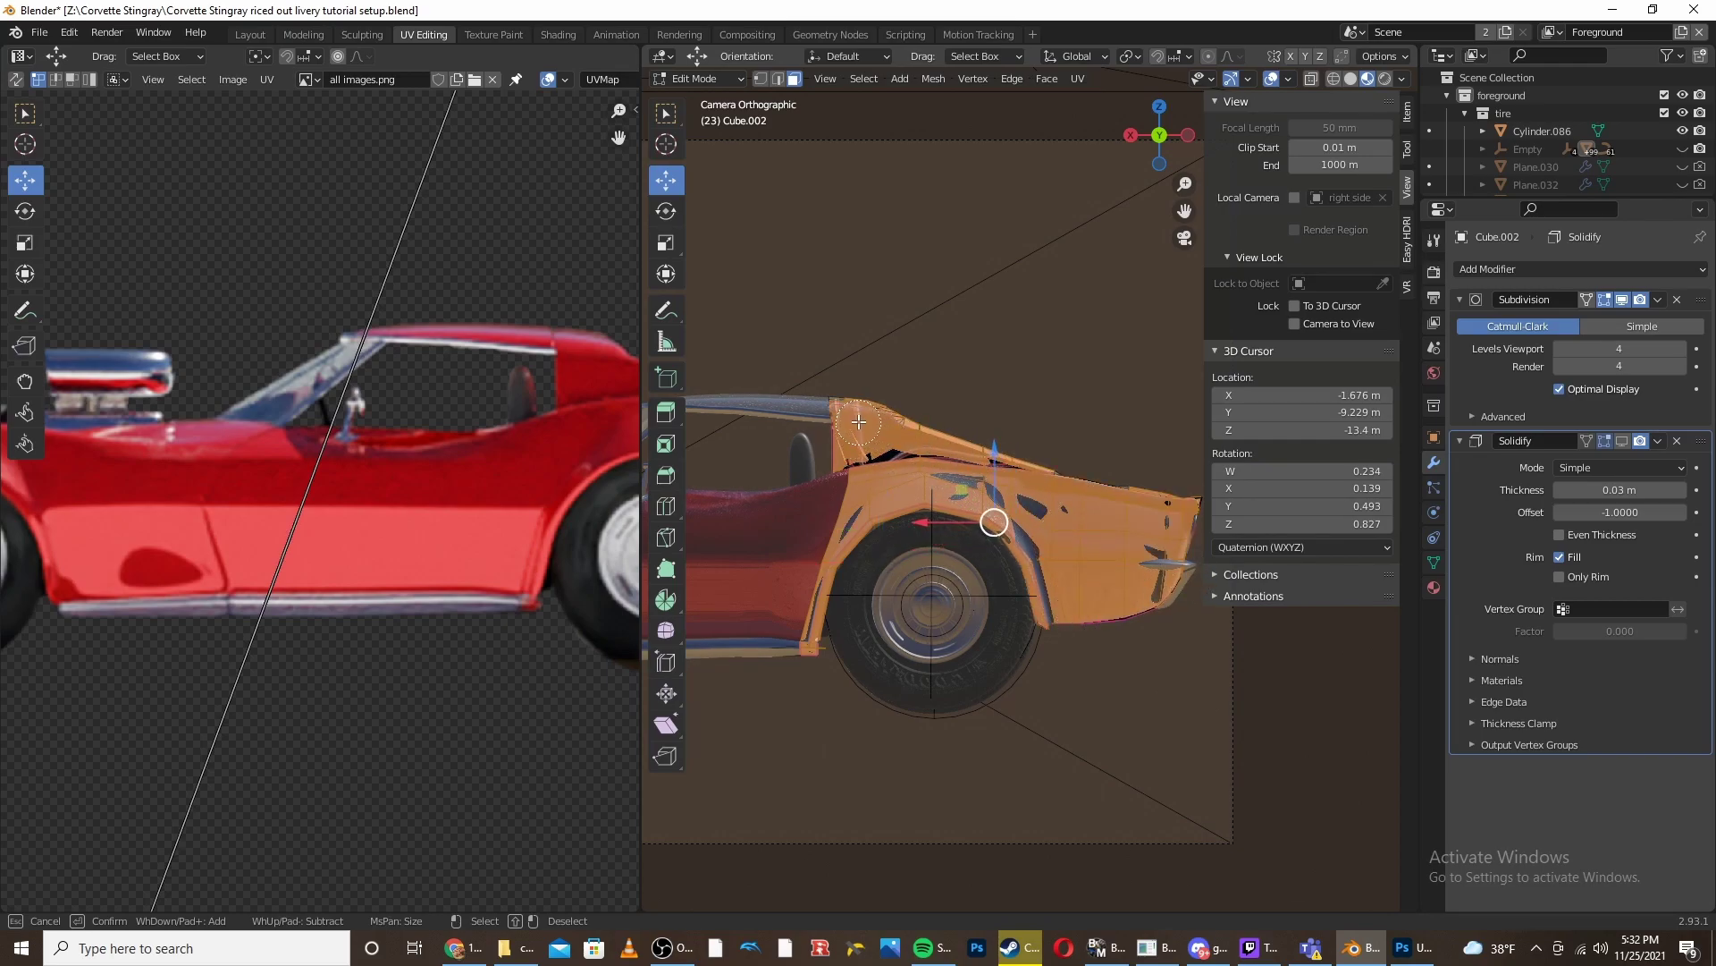
- Hide the rear body panel's Subdivision modifier in the viewport and switch the viewport to solid shading
key("Escape")
scroll(785, 612, "down", 3)
mouse_move(785, 613)
middle_mouse_down()
mouse_move(894, 465)
mouse_move(870, 520)
middle_mouse_up()
key("z")
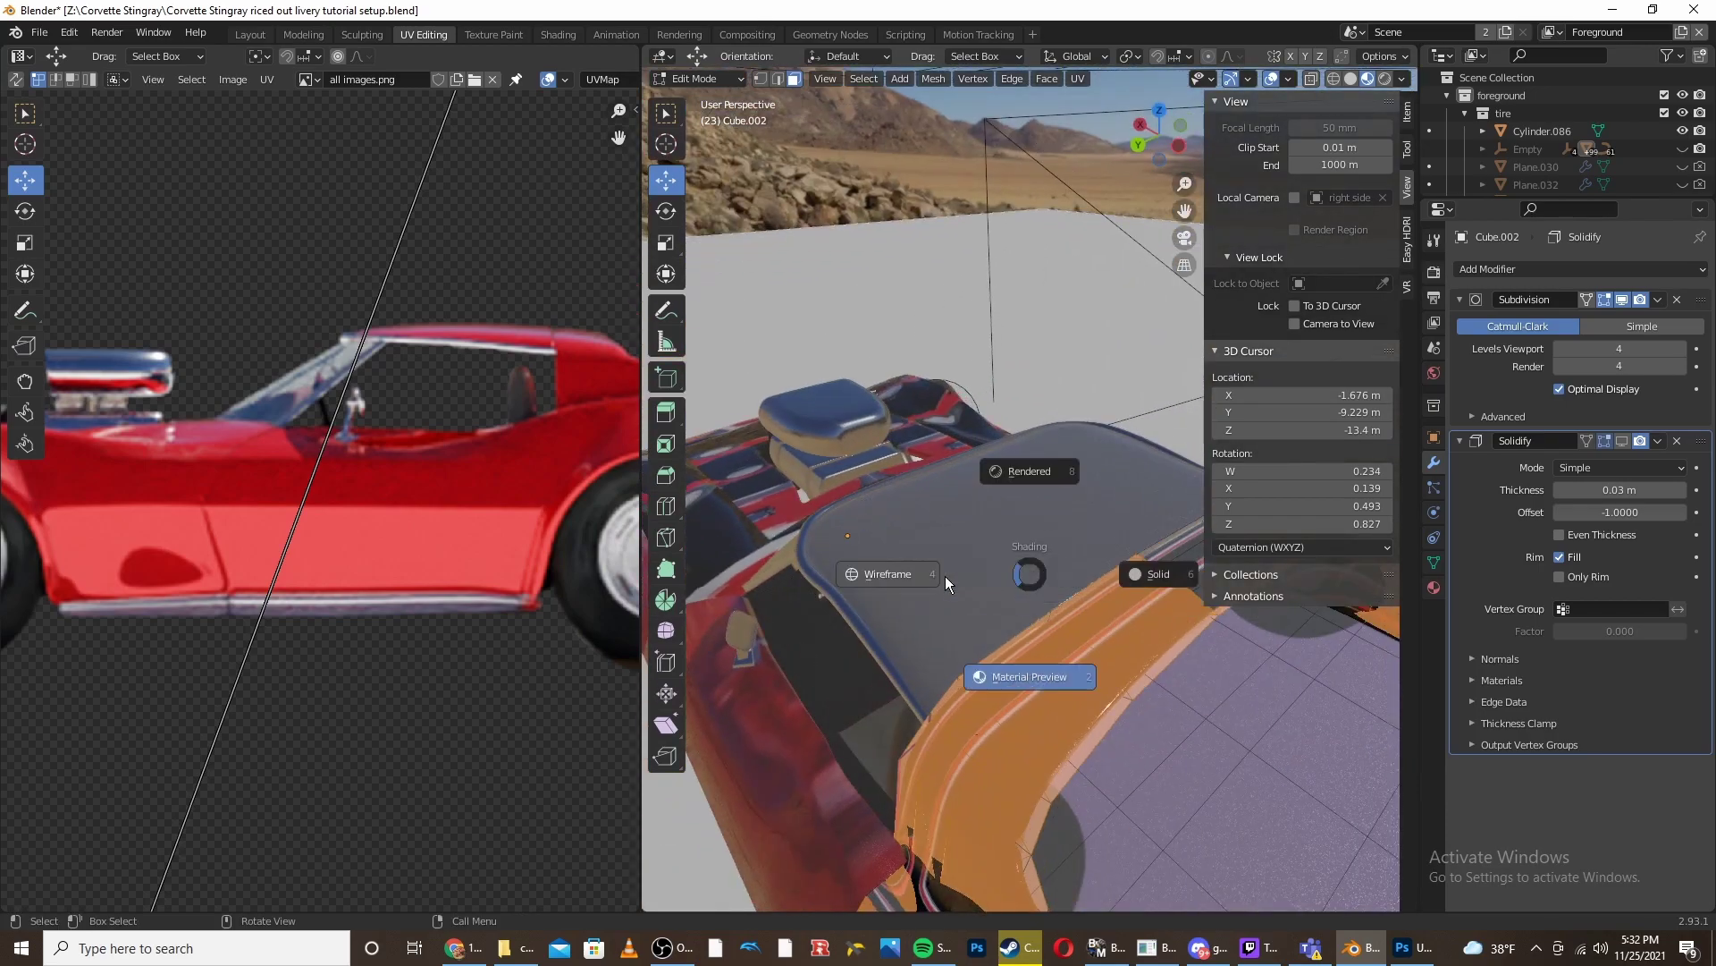
left_click(930, 577)
left_click(1622, 300)
key("z")
left_click(1118, 577)
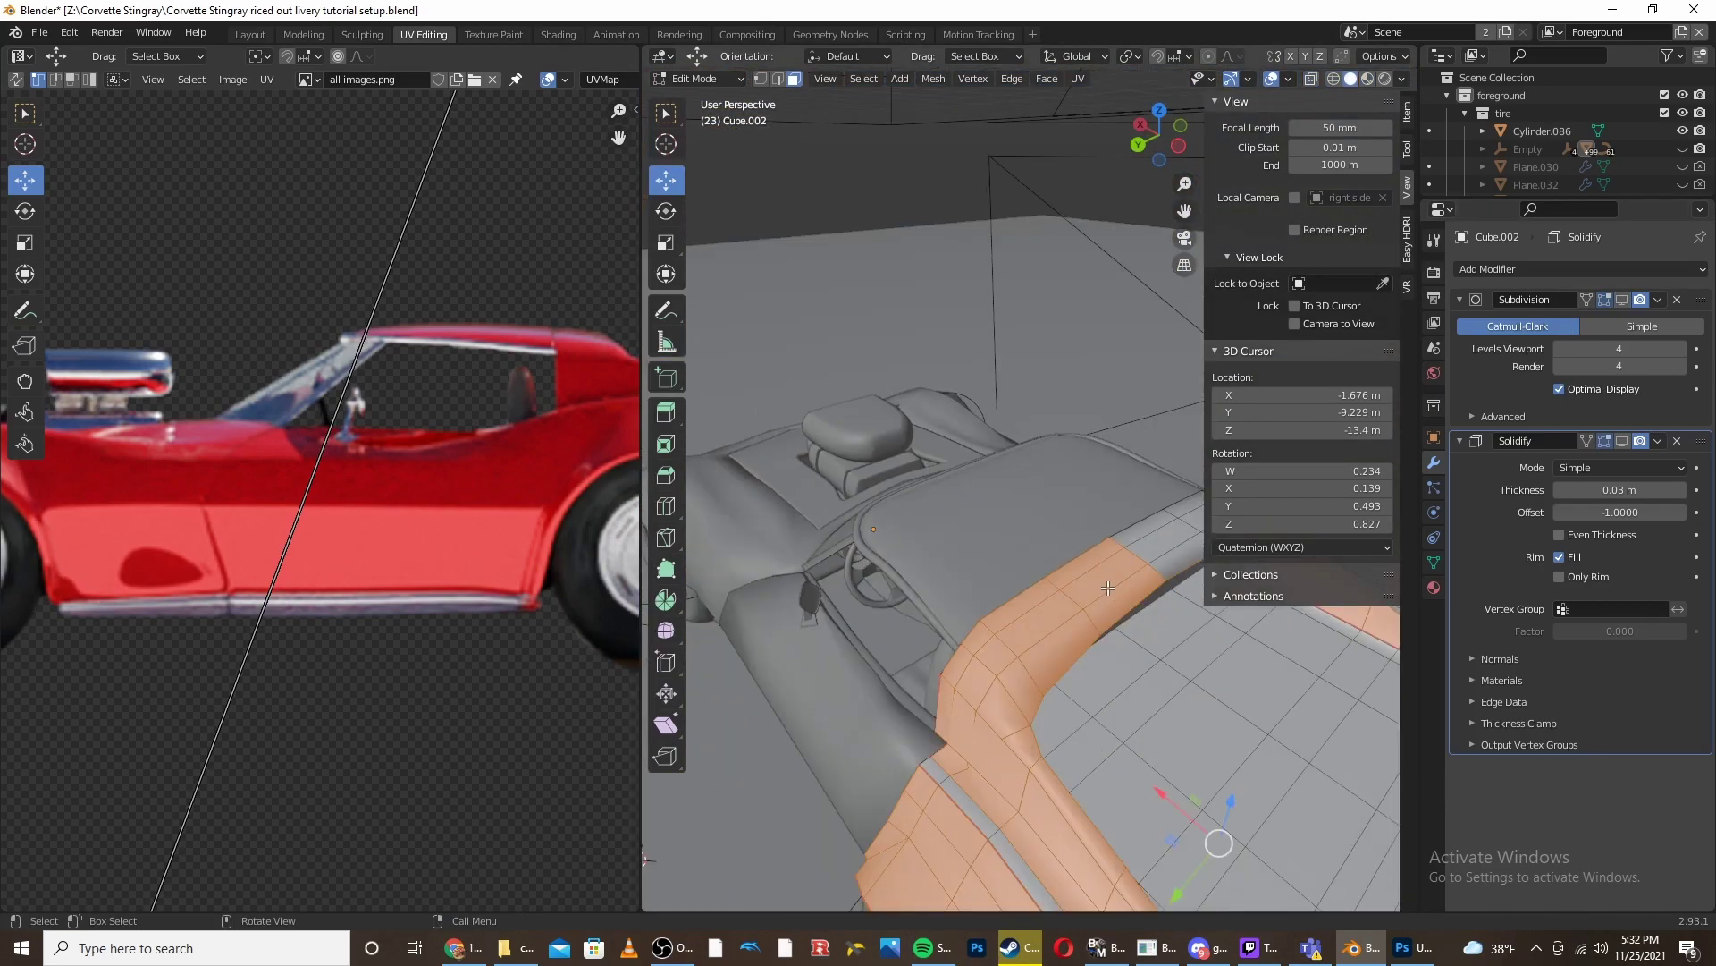
- Deselect the rear deck, rear roof edge and far-side faces that do not belong to the side view
scroll(1062, 583, "down", 3)
middle_click_drag(1062, 583, 1081, 599, "shift")
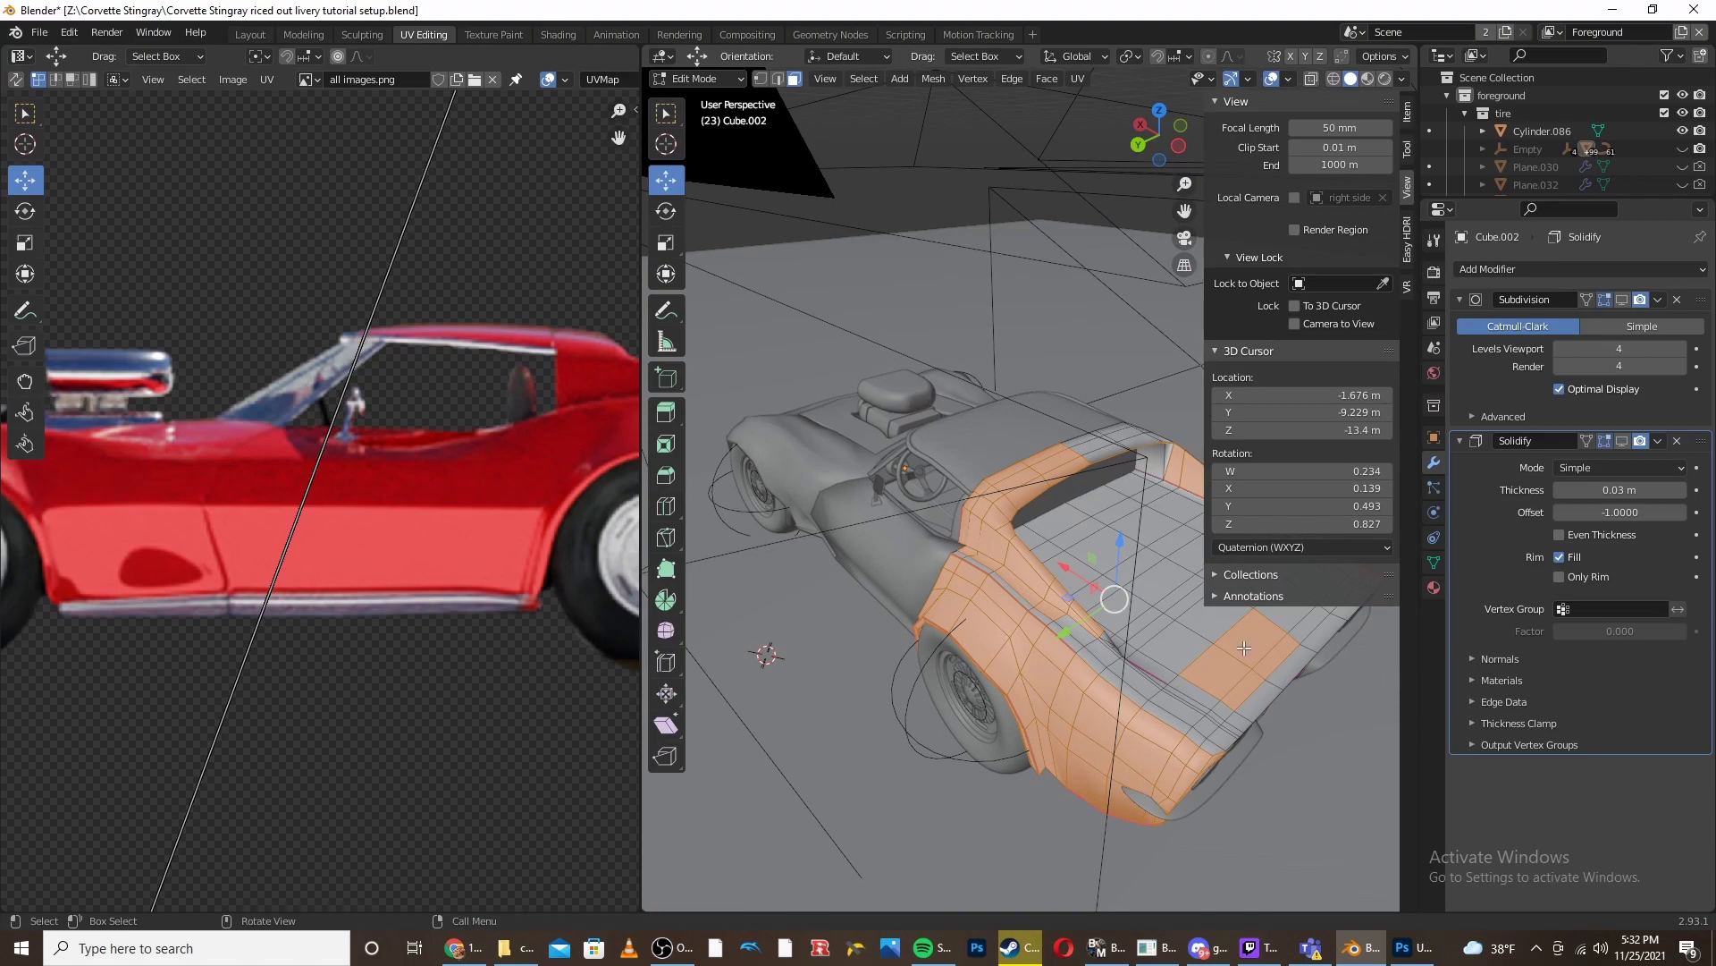
key("Escape")
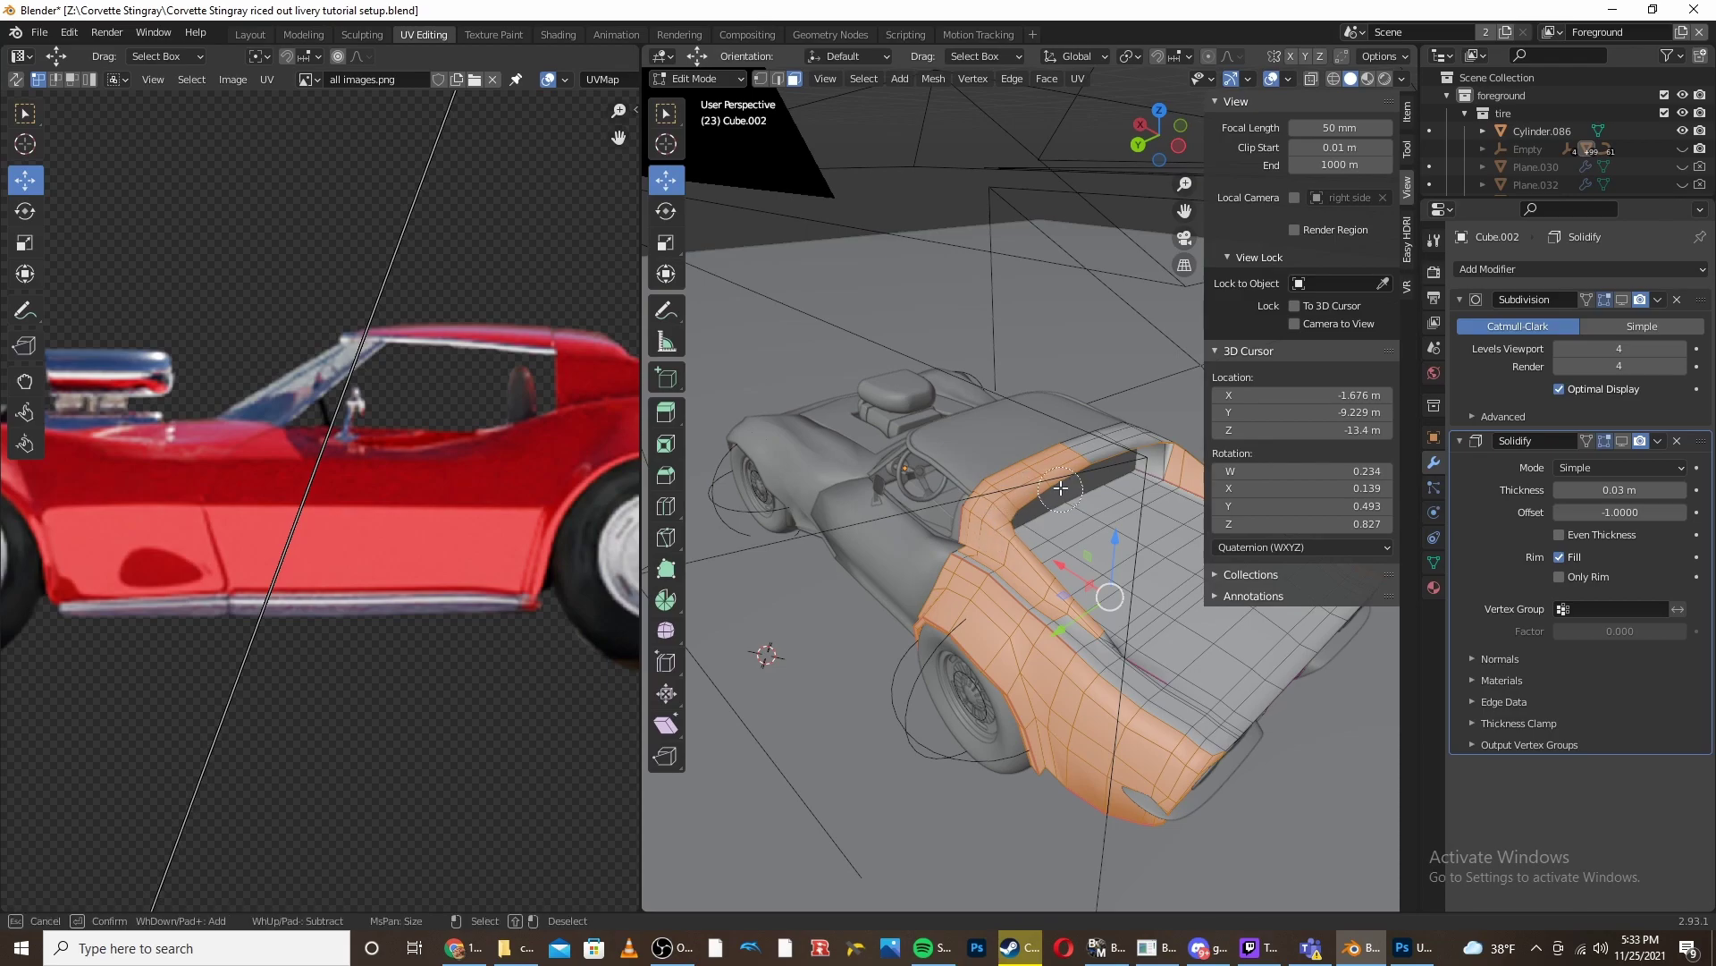
right_click(1022, 474)
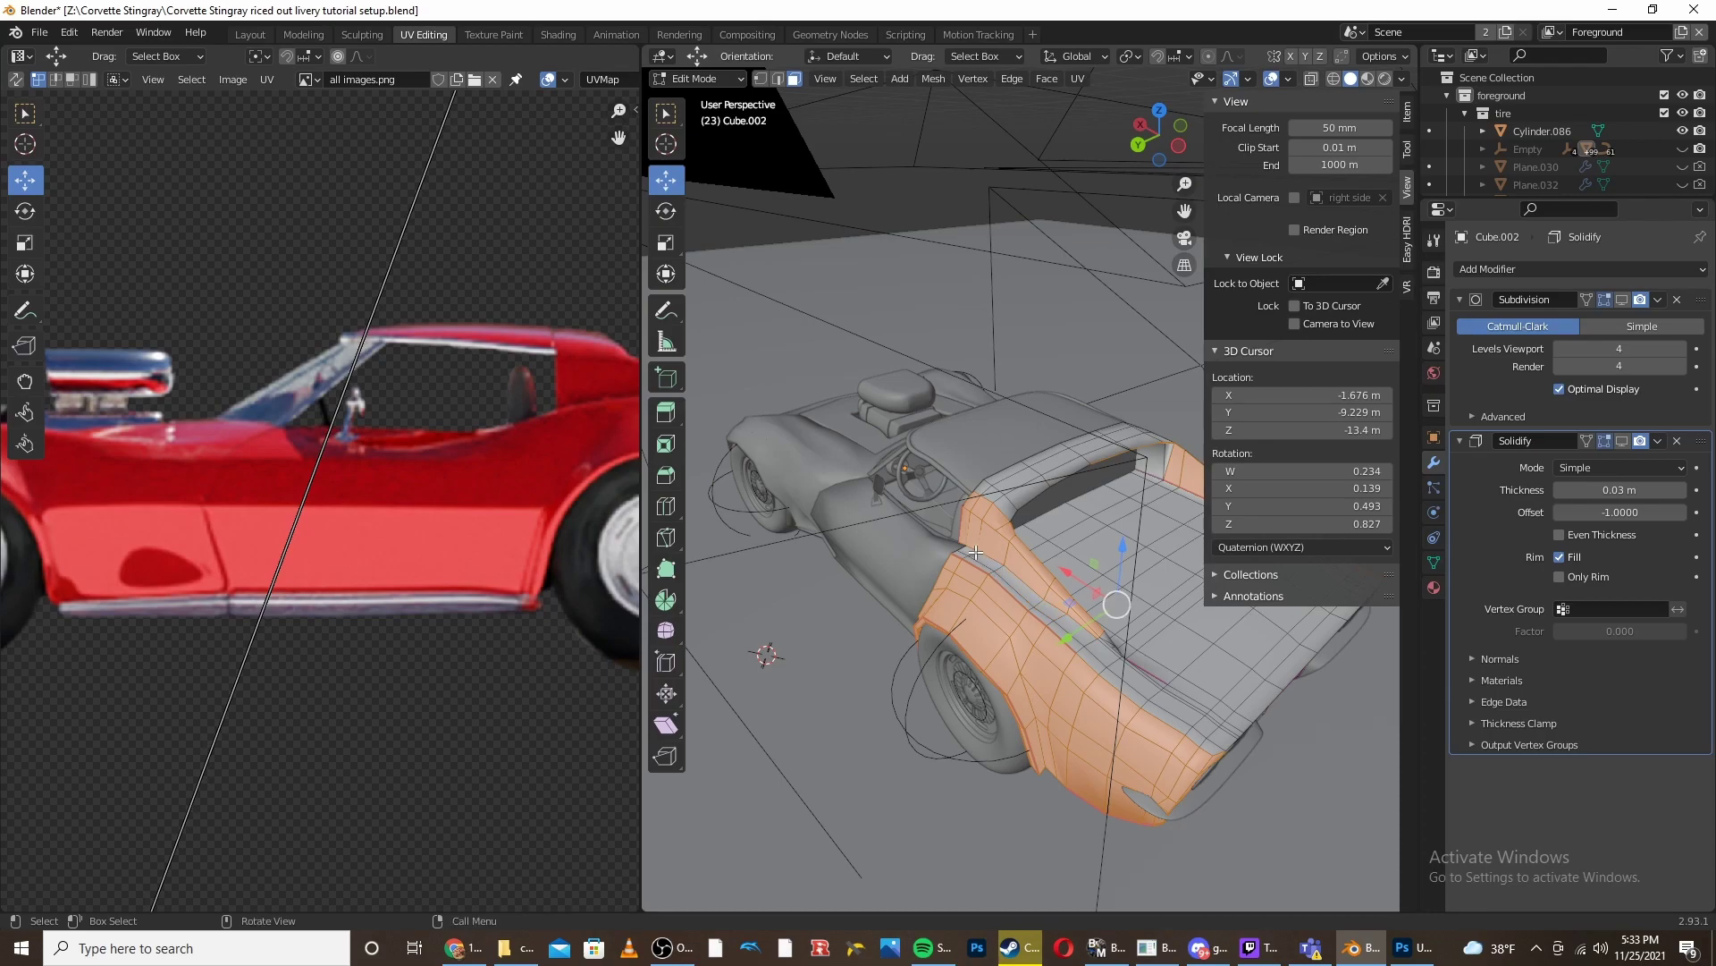
mouse_move(1023, 609)
middle_mouse_down()
mouse_move(889, 658)
mouse_move(951, 575)
mouse_move(930, 538)
mouse_move(849, 546)
mouse_move(958, 582)
mouse_move(1091, 575)
middle_mouse_up()
key("c")
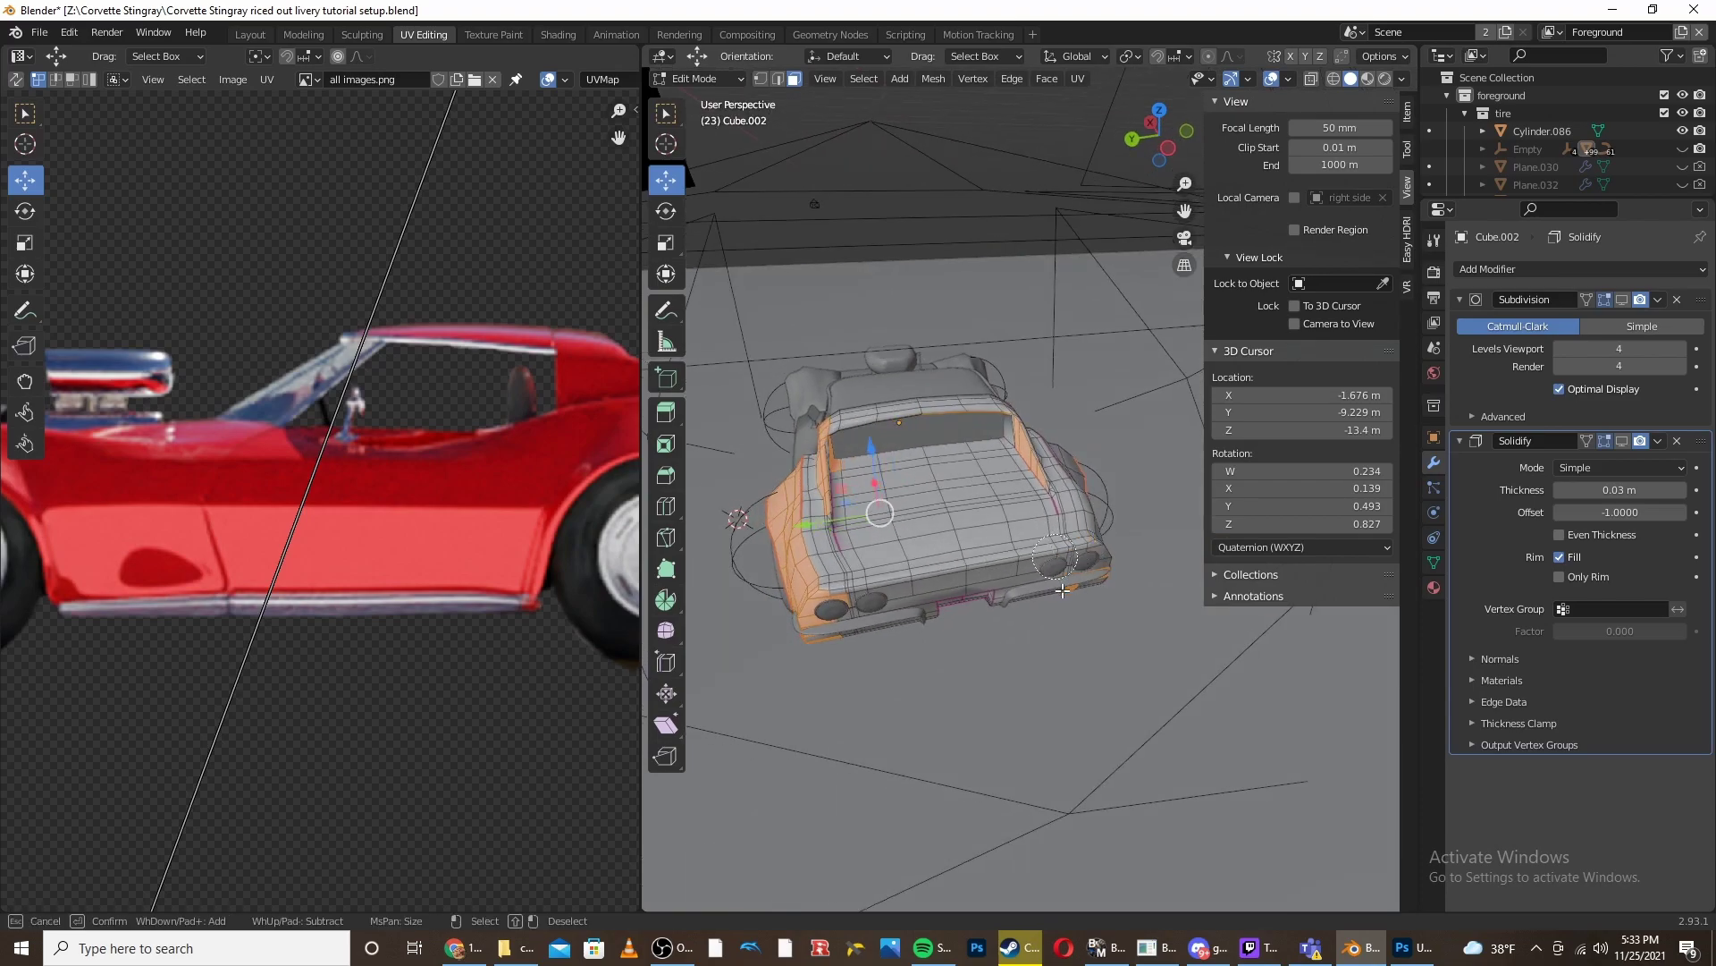
right_click(1016, 413)
- Use wireframe shading to circle-deselect the remaining faces on the rear panel's far side, then return to solid shading
key("z")
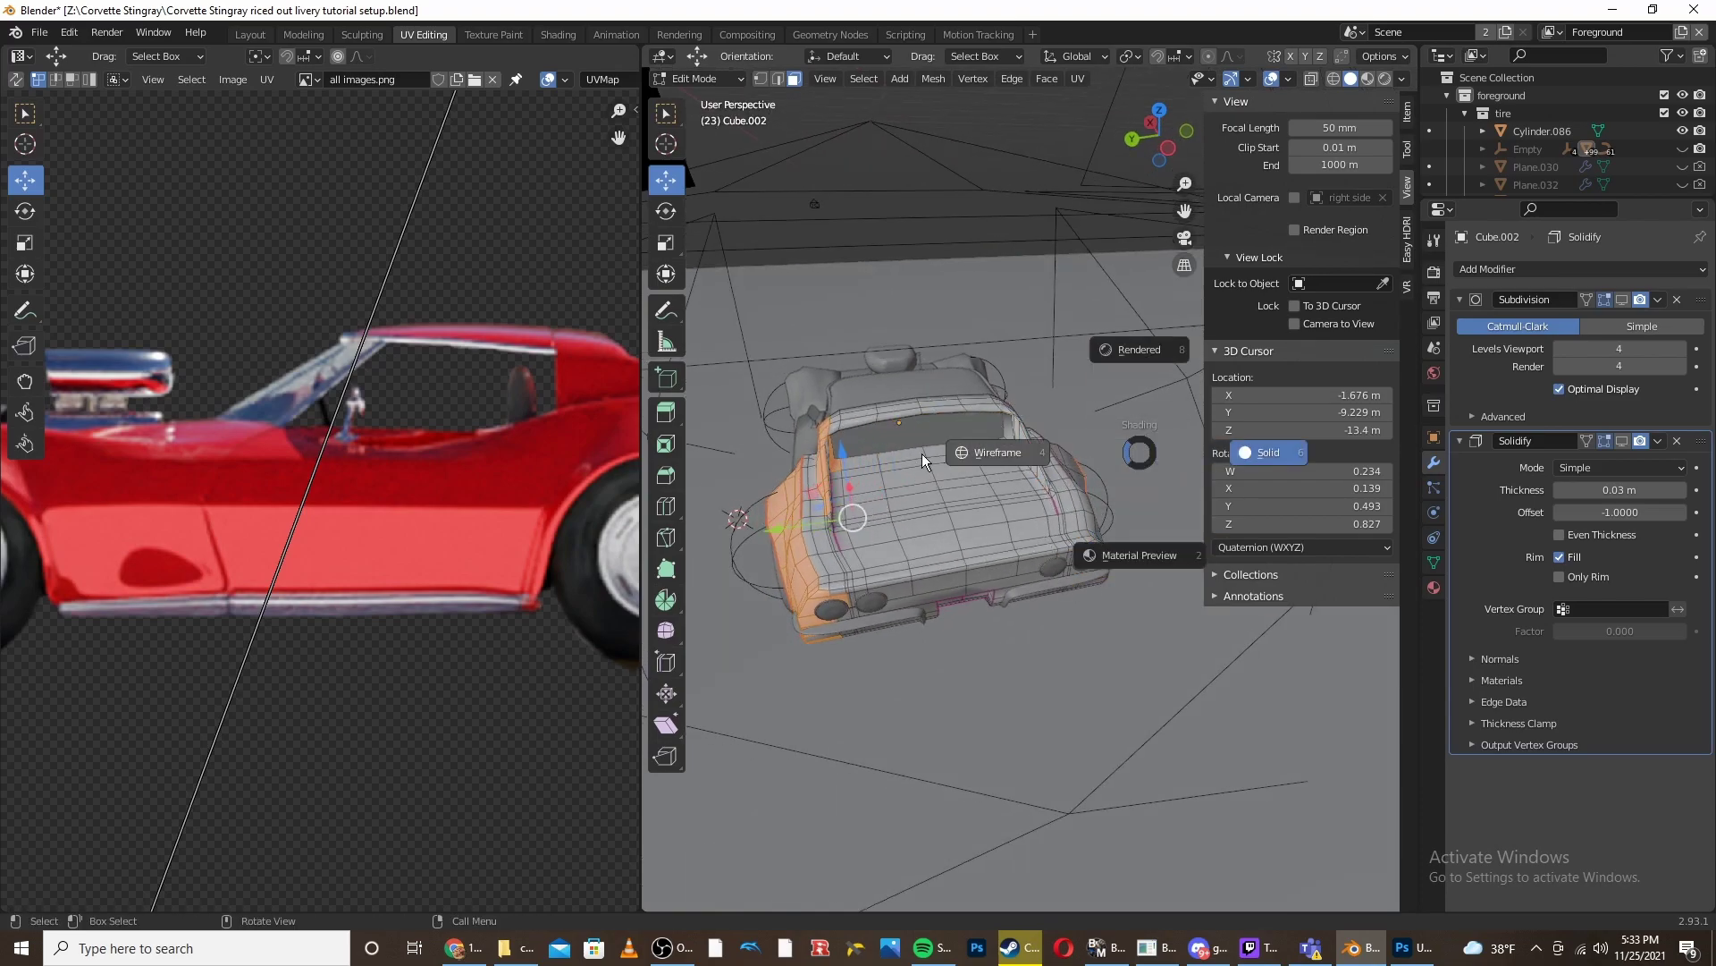
left_click(929, 460)
middle_click_drag(1040, 461, 965, 469)
key("c")
left_click_drag(1046, 518, 1080, 529, "shift")
right_click(962, 472)
key("z")
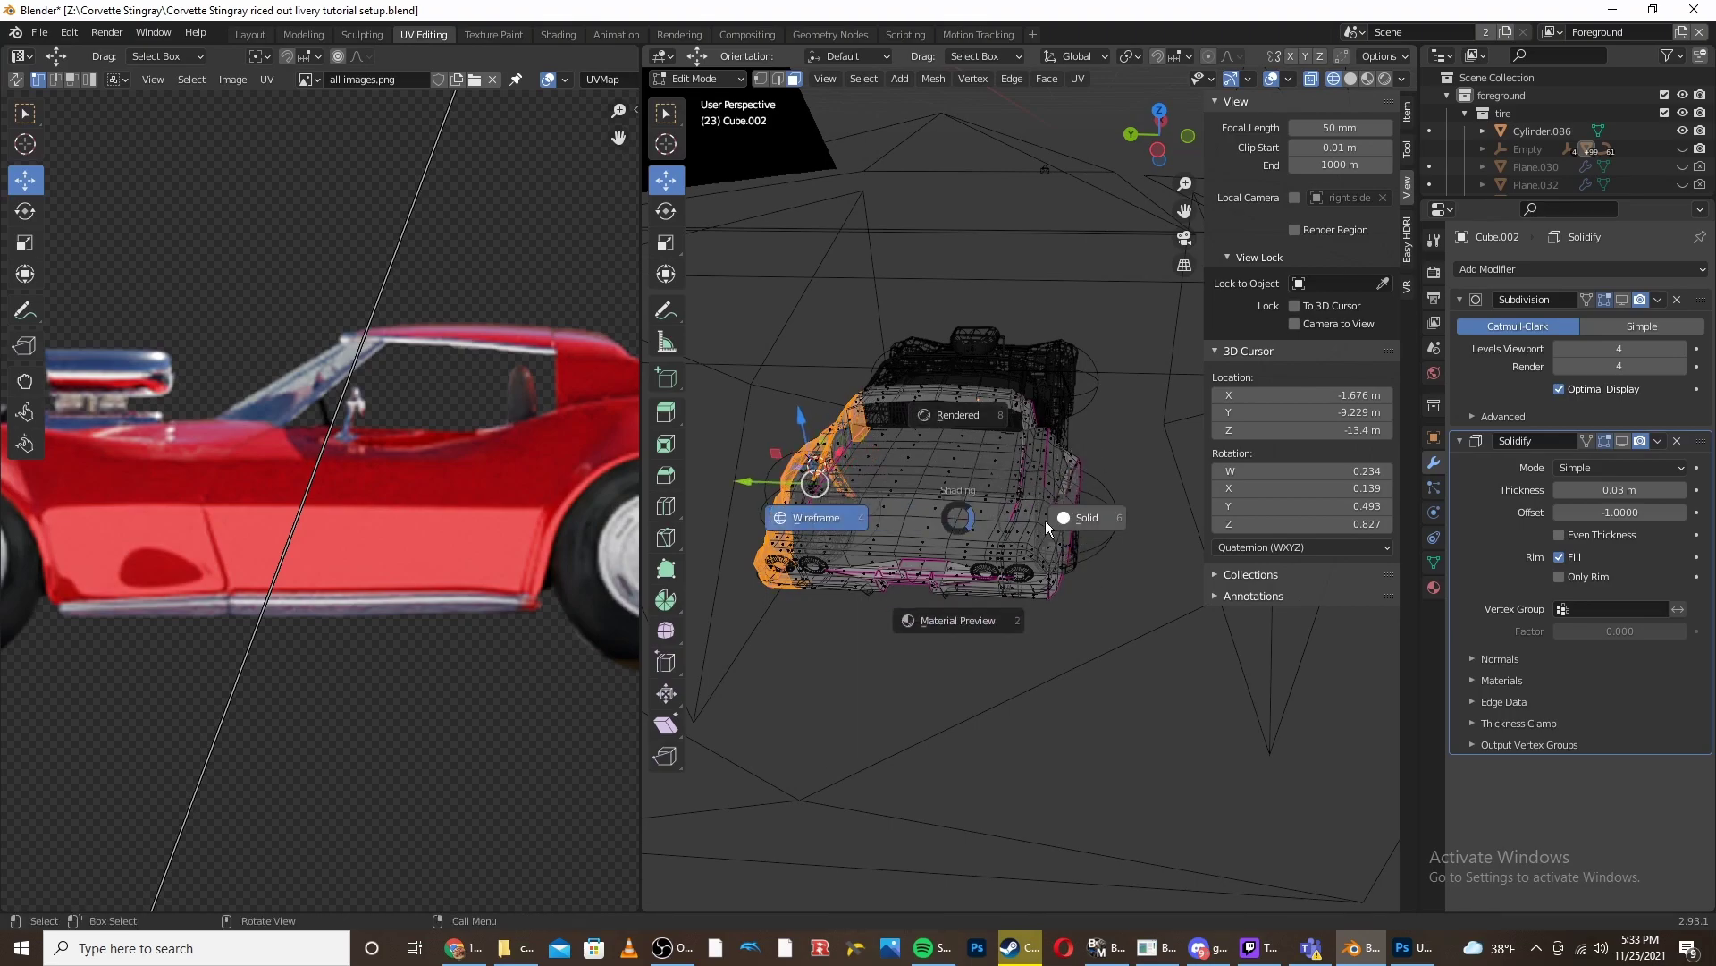
left_click(1079, 514)
- Project the selected rear fender and pillar UVs from the right side camera view with Camera Bounds enabled
mouse_move(917, 483)
middle_mouse_down("shift")
mouse_move(1101, 531)
mouse_move(1140, 483)
middle_mouse_up("shift")
scroll(1140, 501, "up", 4)
mouse_move(1149, 670)
middle_mouse_down()
mouse_move(1122, 594)
mouse_move(1098, 618)
mouse_move(1143, 651)
mouse_move(1059, 559)
mouse_move(1025, 547)
middle_mouse_up()
key("z")
left_click(981, 640)
scroll(1025, 547, "down", 5)
key("shift+z")
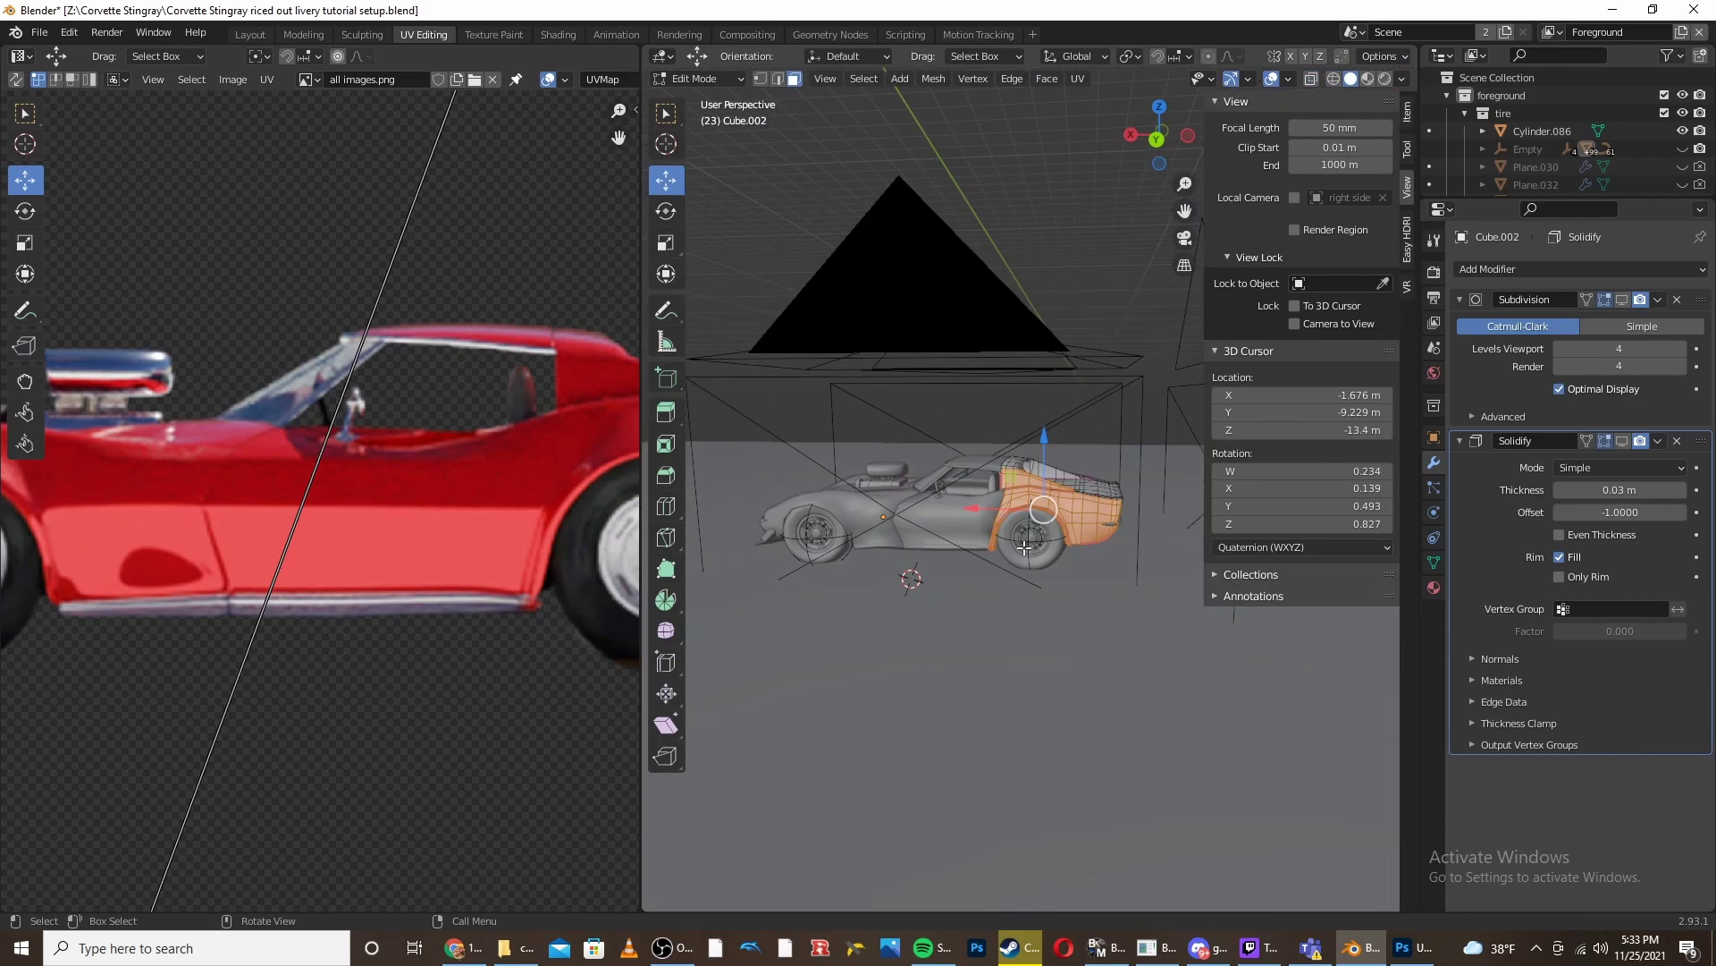
key("KP_0")
scroll(1001, 536, "down", 4)
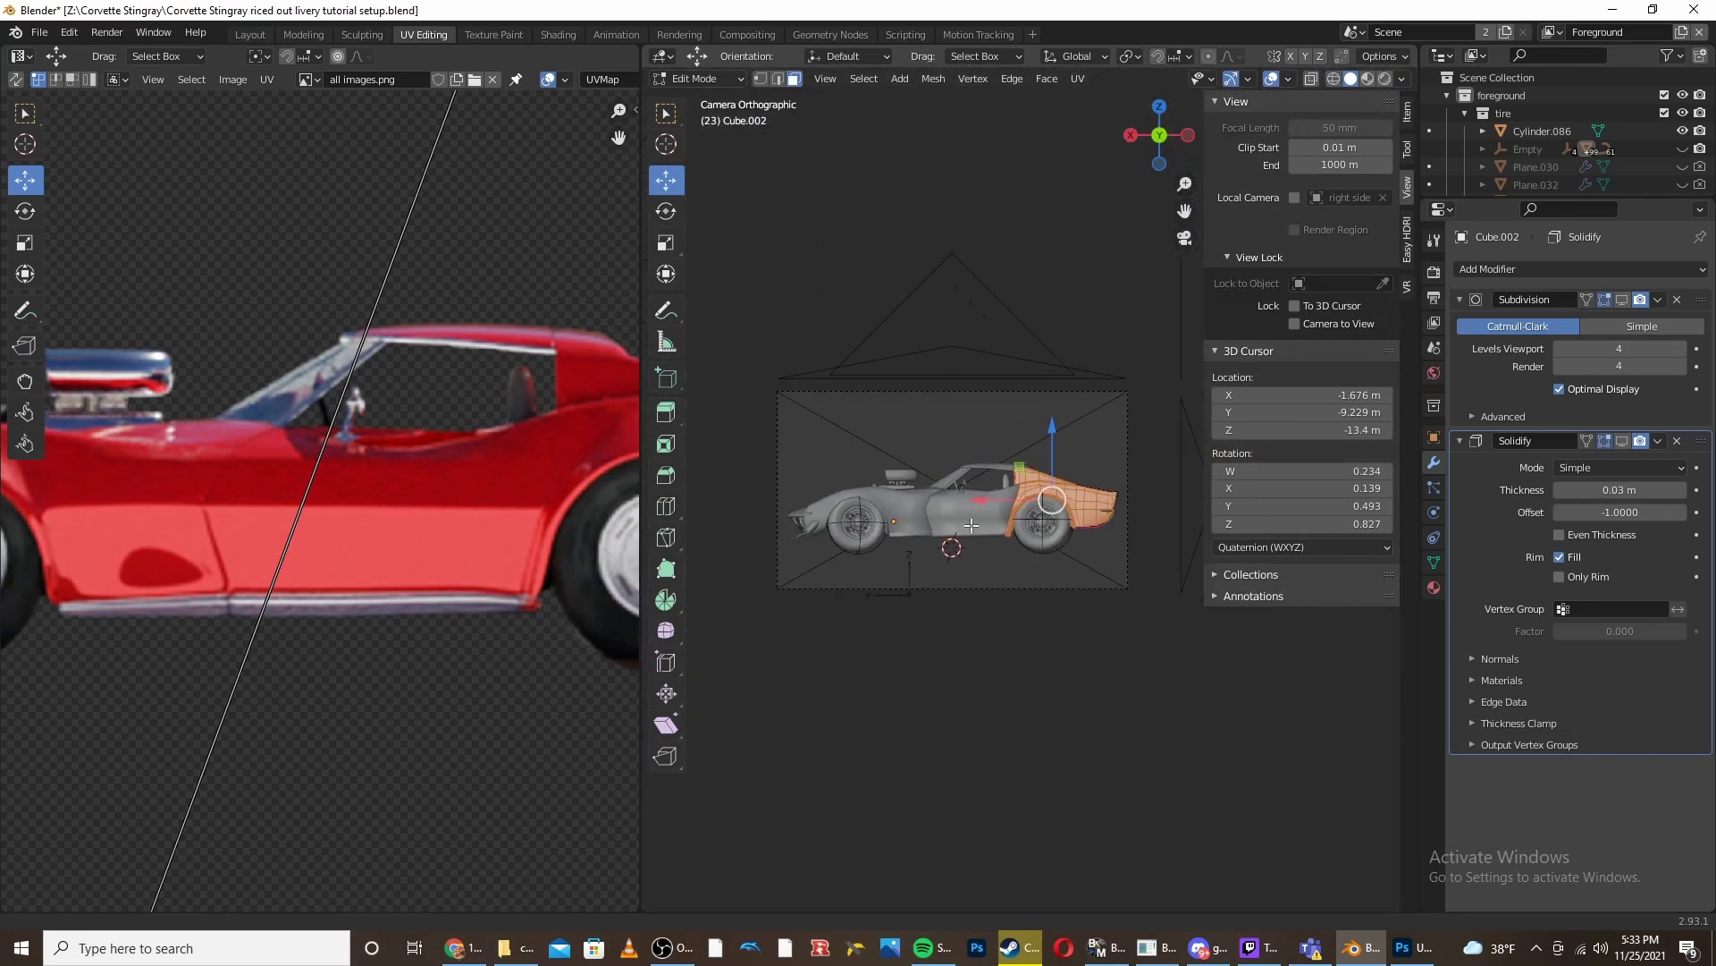
key("u")
left_click(960, 525)
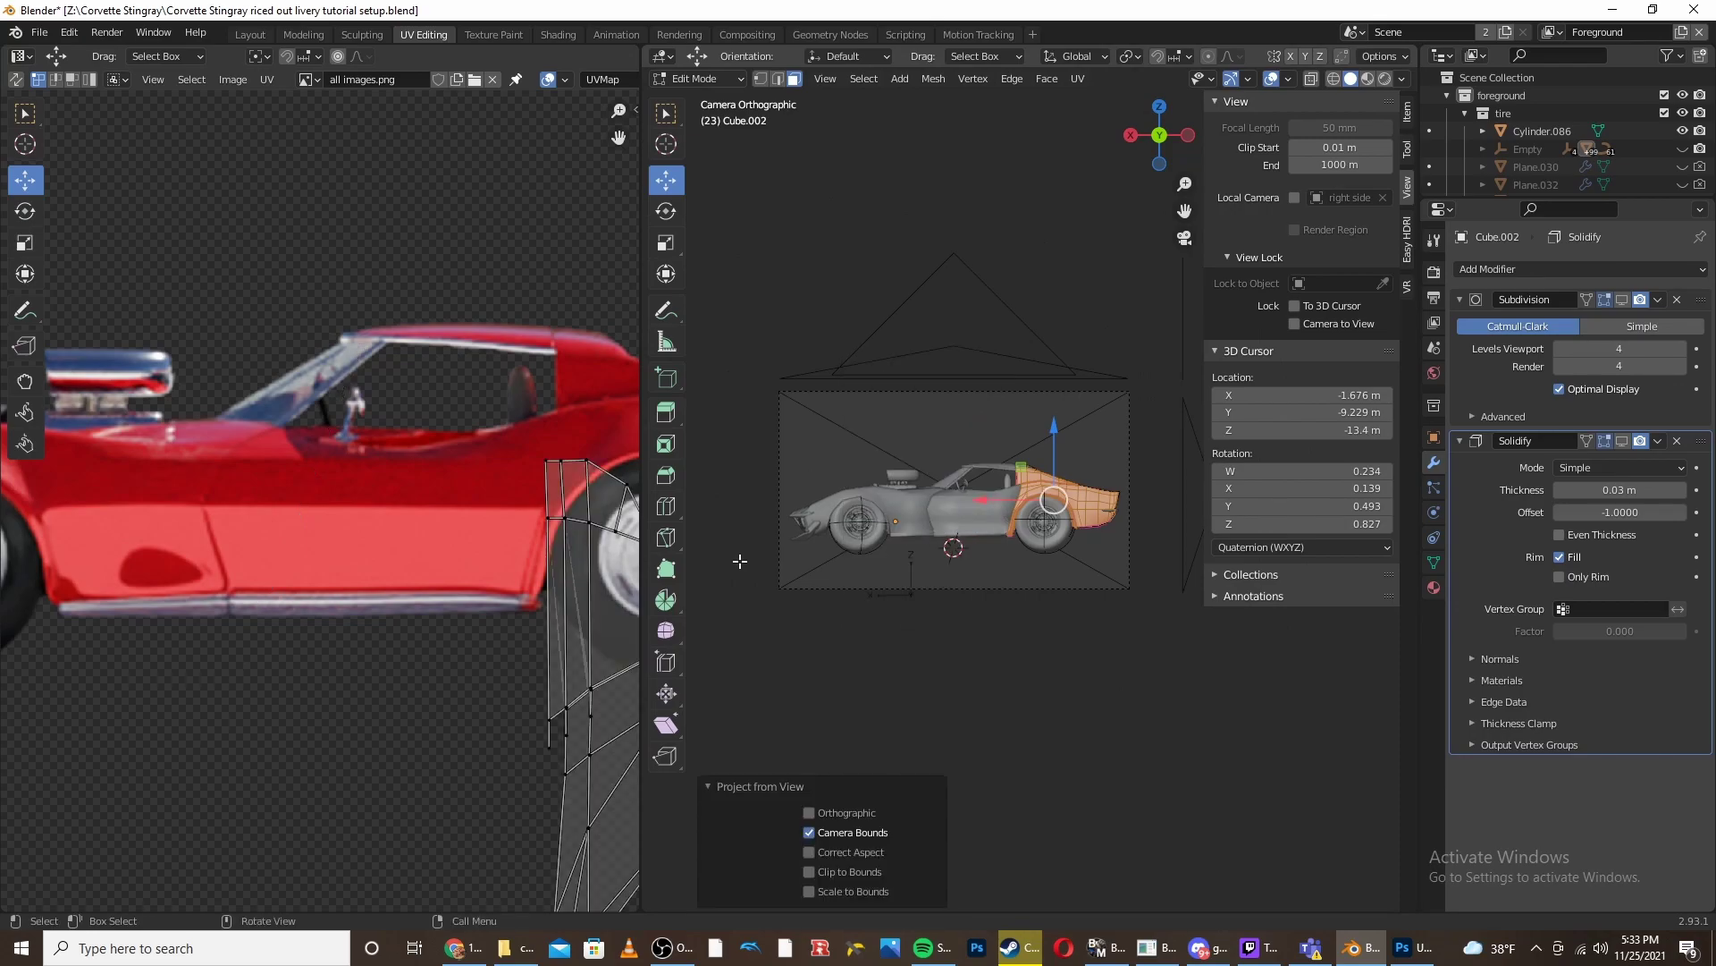
- Scale the rear fender's UVs down and move them onto the rear of the upper side-view render
scroll(506, 566, "down", 8)
key("a")
key("s")
left_click(517, 626)
key("g")
key("s")
left_click(404, 497)
- Fine-tune the position and scale of the rear fender's UVs around the rear wheel, then check the texture in Object Mode
scroll(404, 497, "up", 5)
middle_click_drag(404, 497, 464, 581)
key("g")
left_click(493, 508)
middle_click_drag(494, 508, 347, 508)
key("s")
left_click(517, 520)
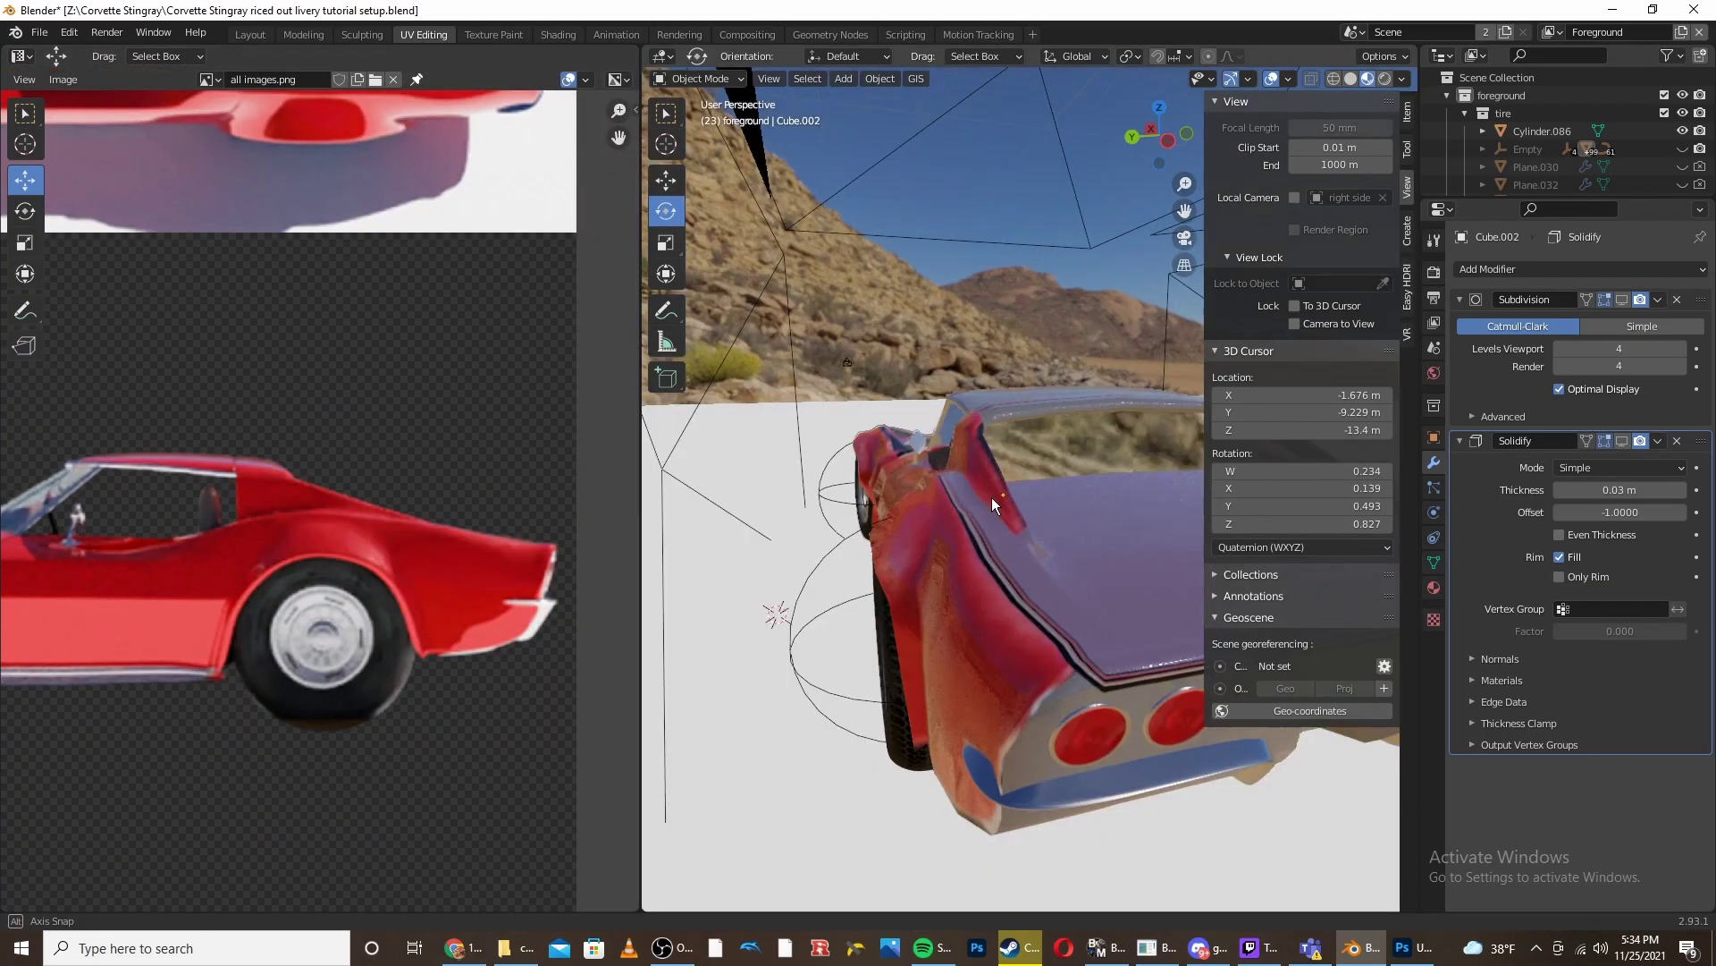
middle_click_drag(991, 497, 949, 472)
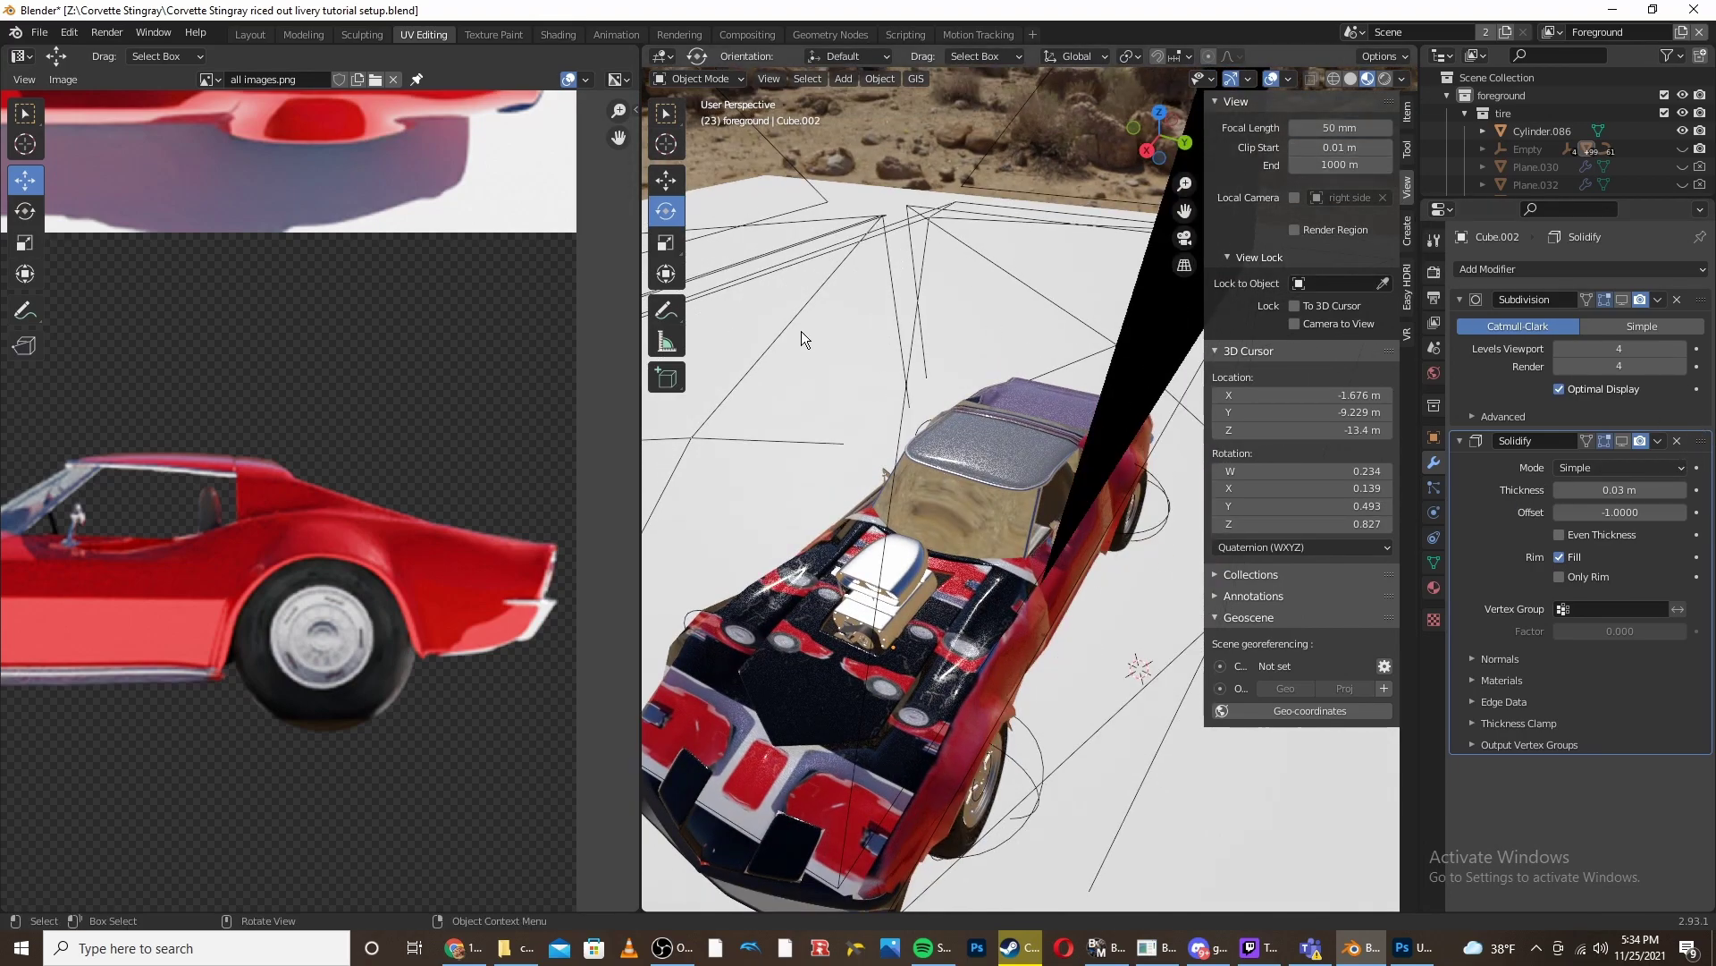
scroll(320, 501, "down", 3)
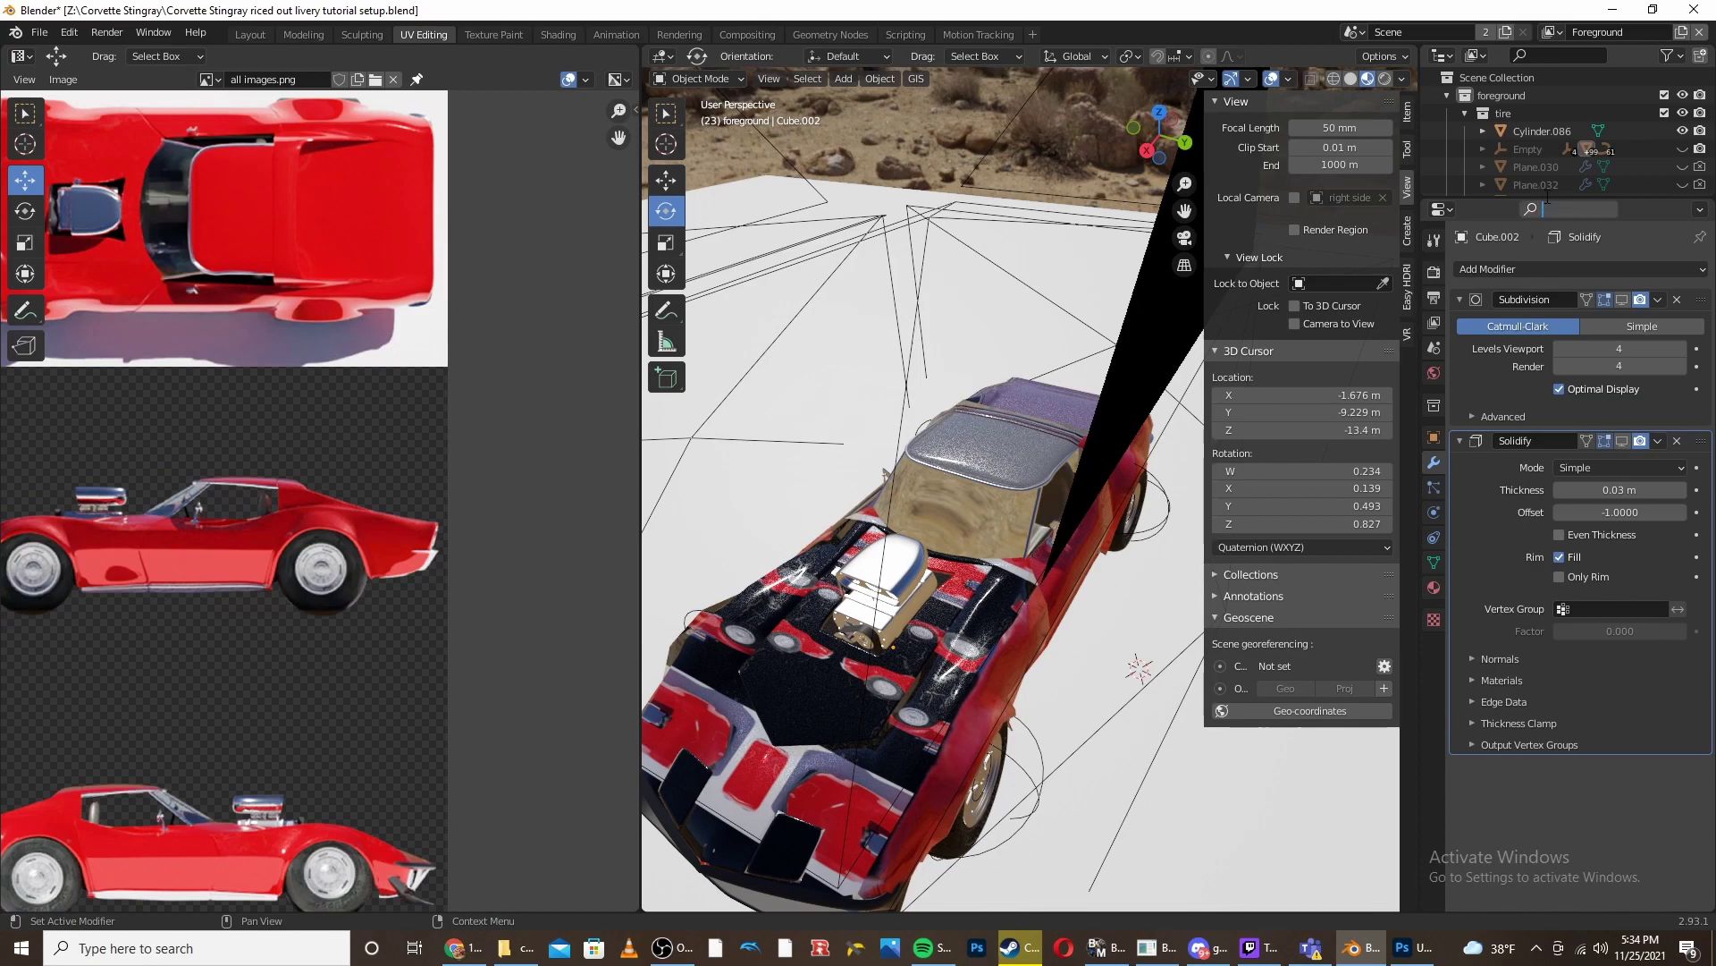
- Enlarge the outliner and make the top side camera the active scene camera
left_click_drag(1496, 198, 1496, 419)
scroll(1537, 268, "down", 6)
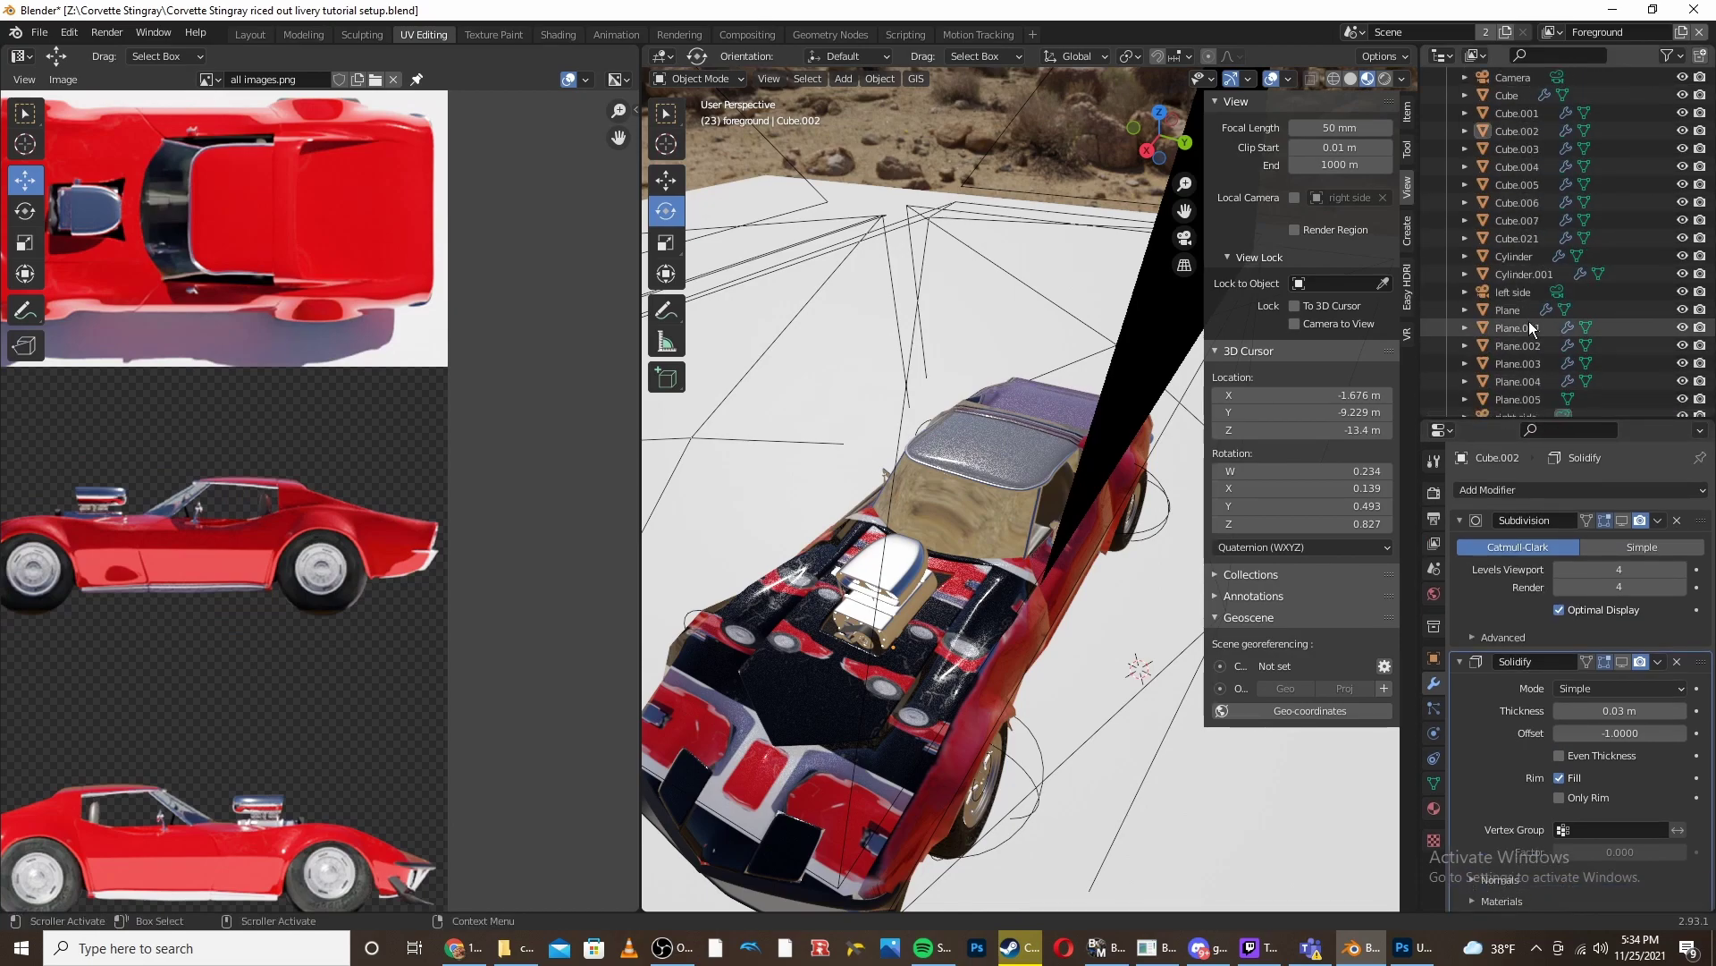
left_click(1555, 257)
middle_click_drag(864, 796, 863, 766)
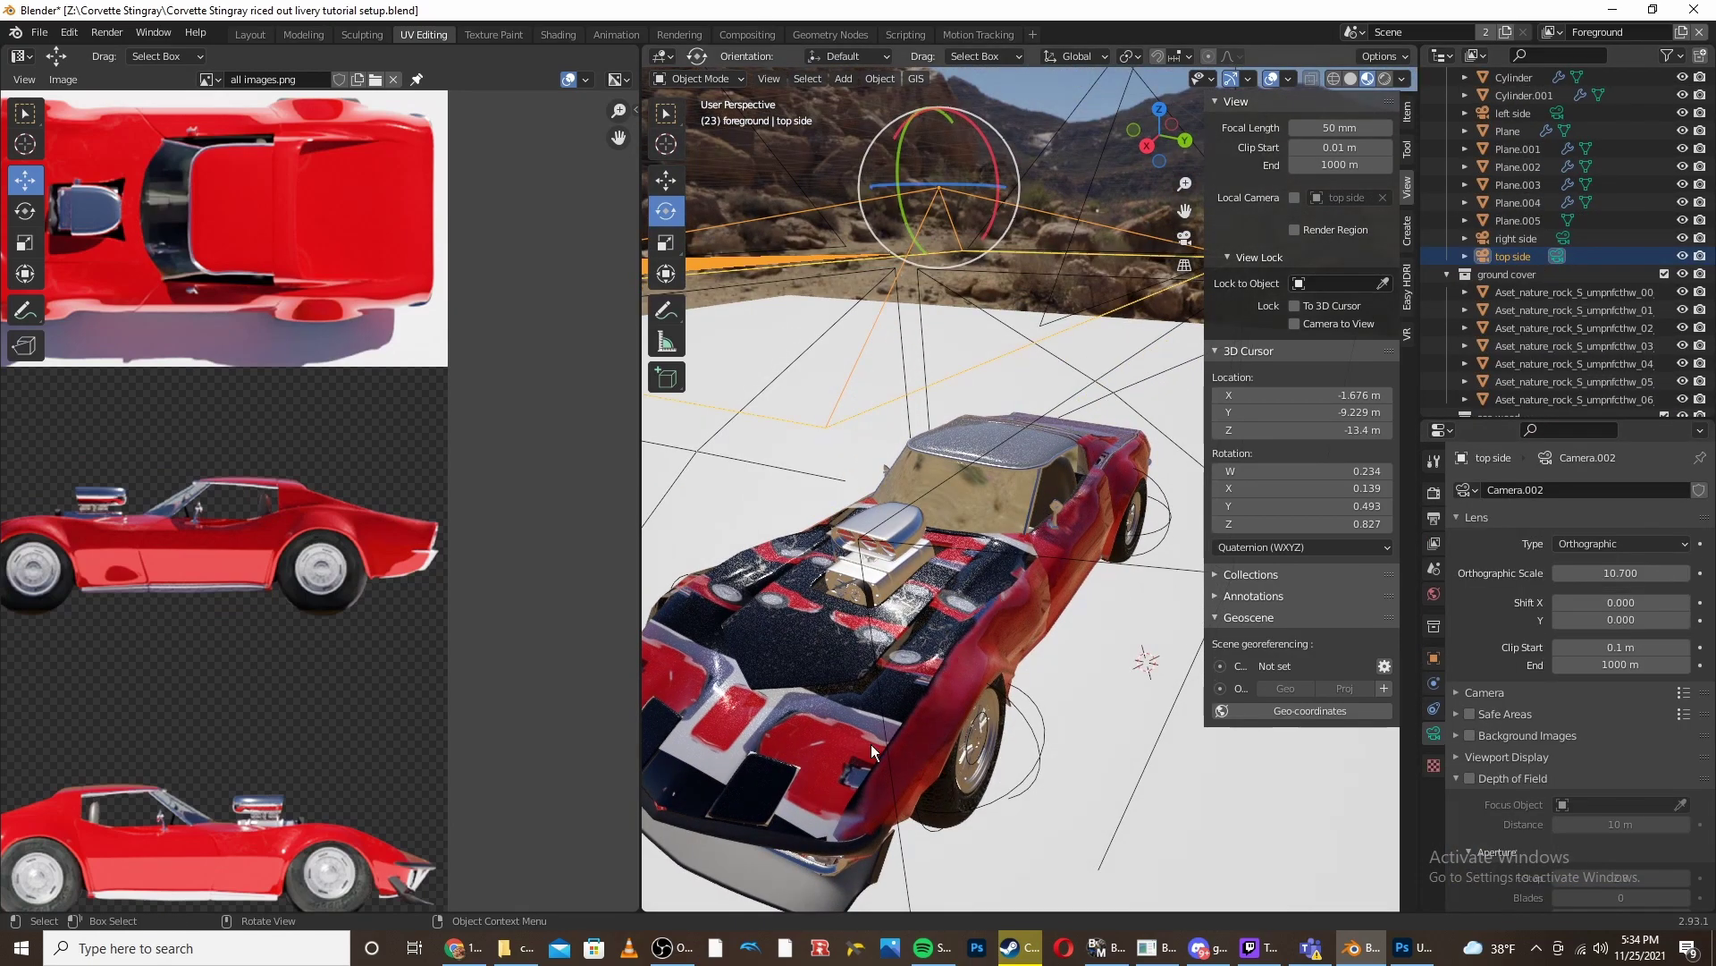
middle_click_drag(1001, 608, 1017, 620)
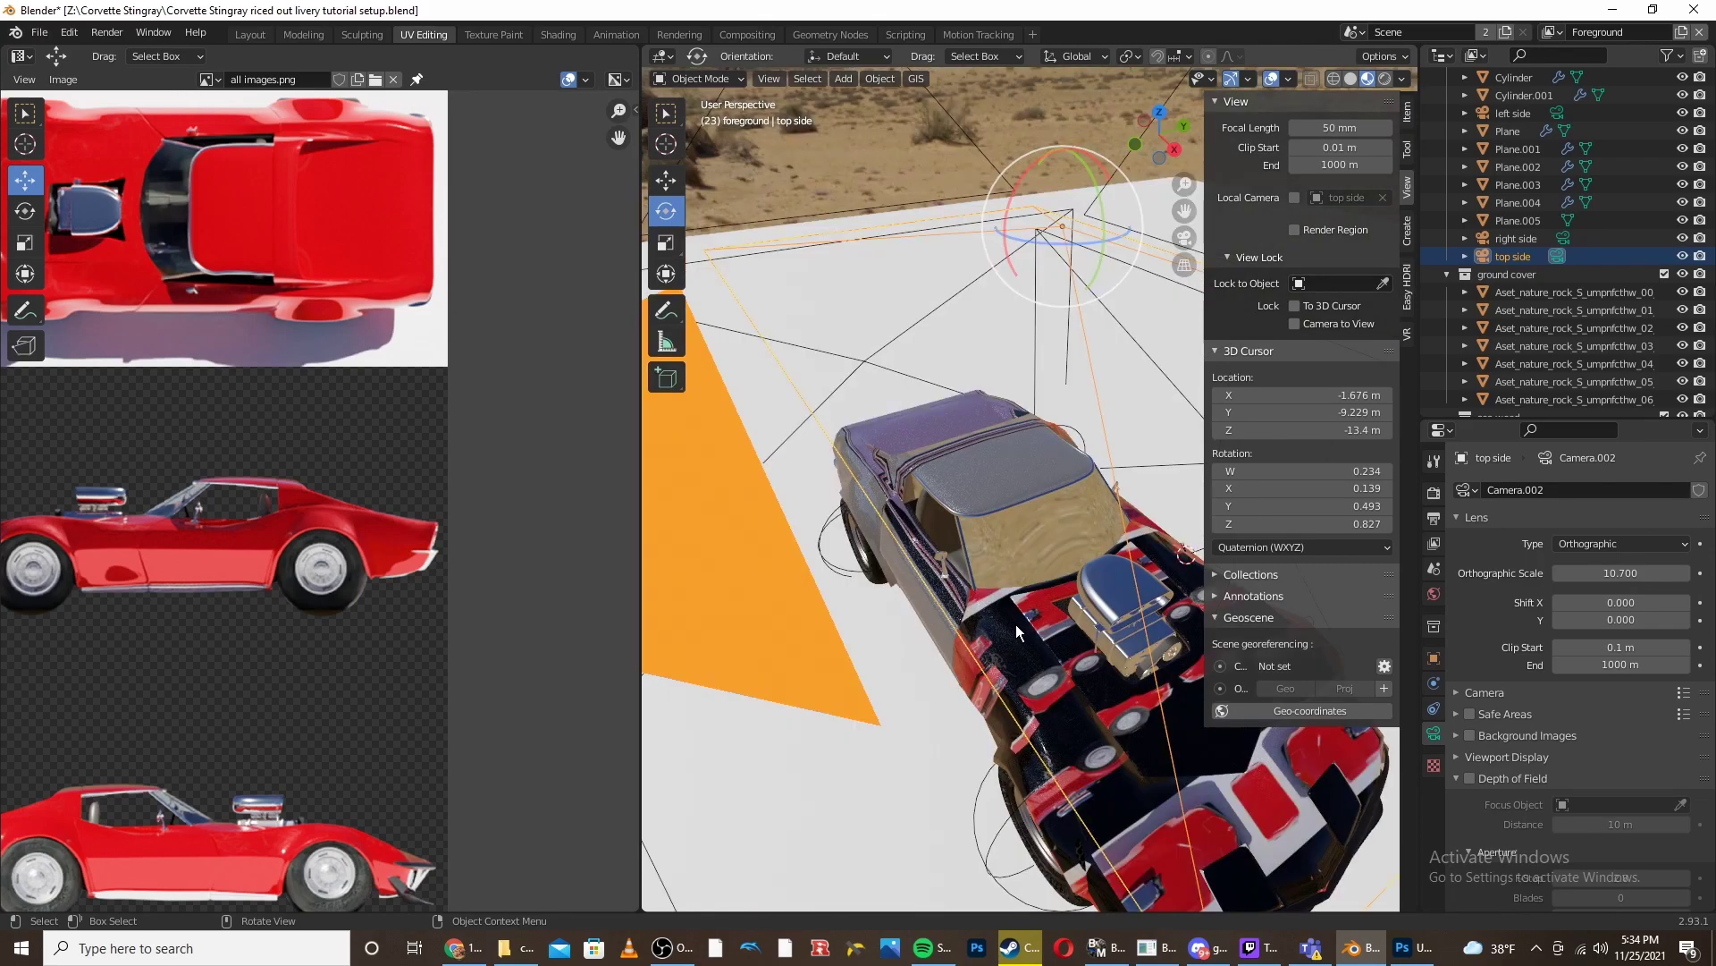
middle_click_drag(1012, 626, 842, 603)
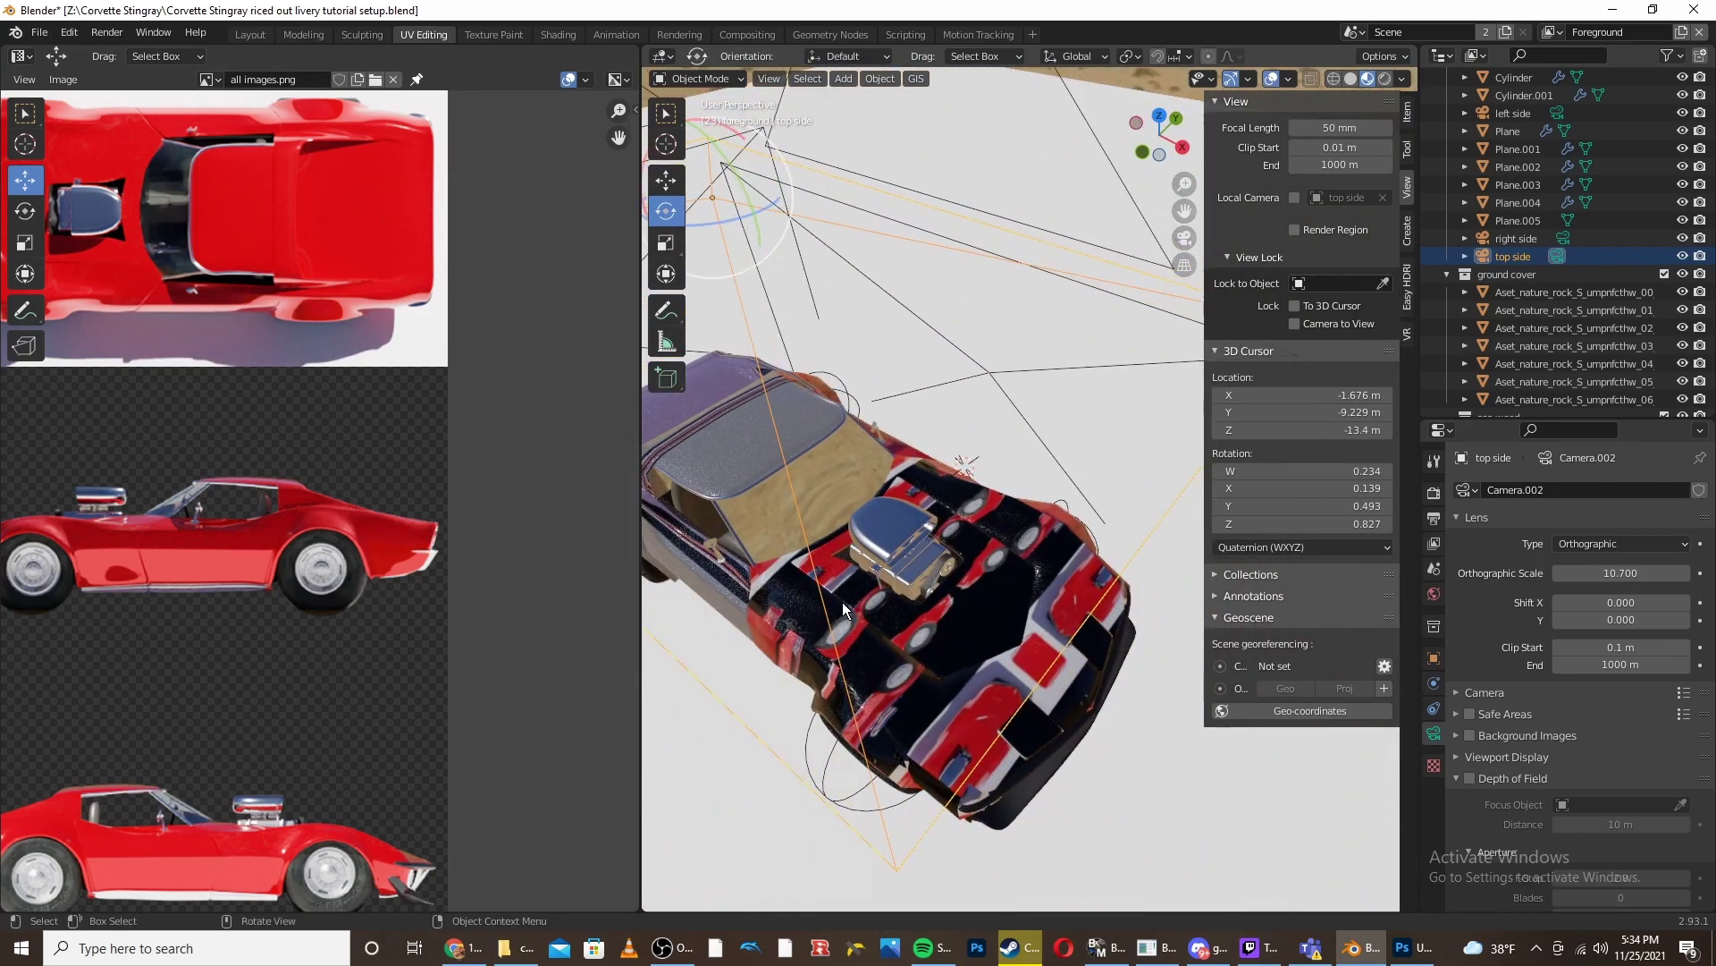
left_click(1560, 259)
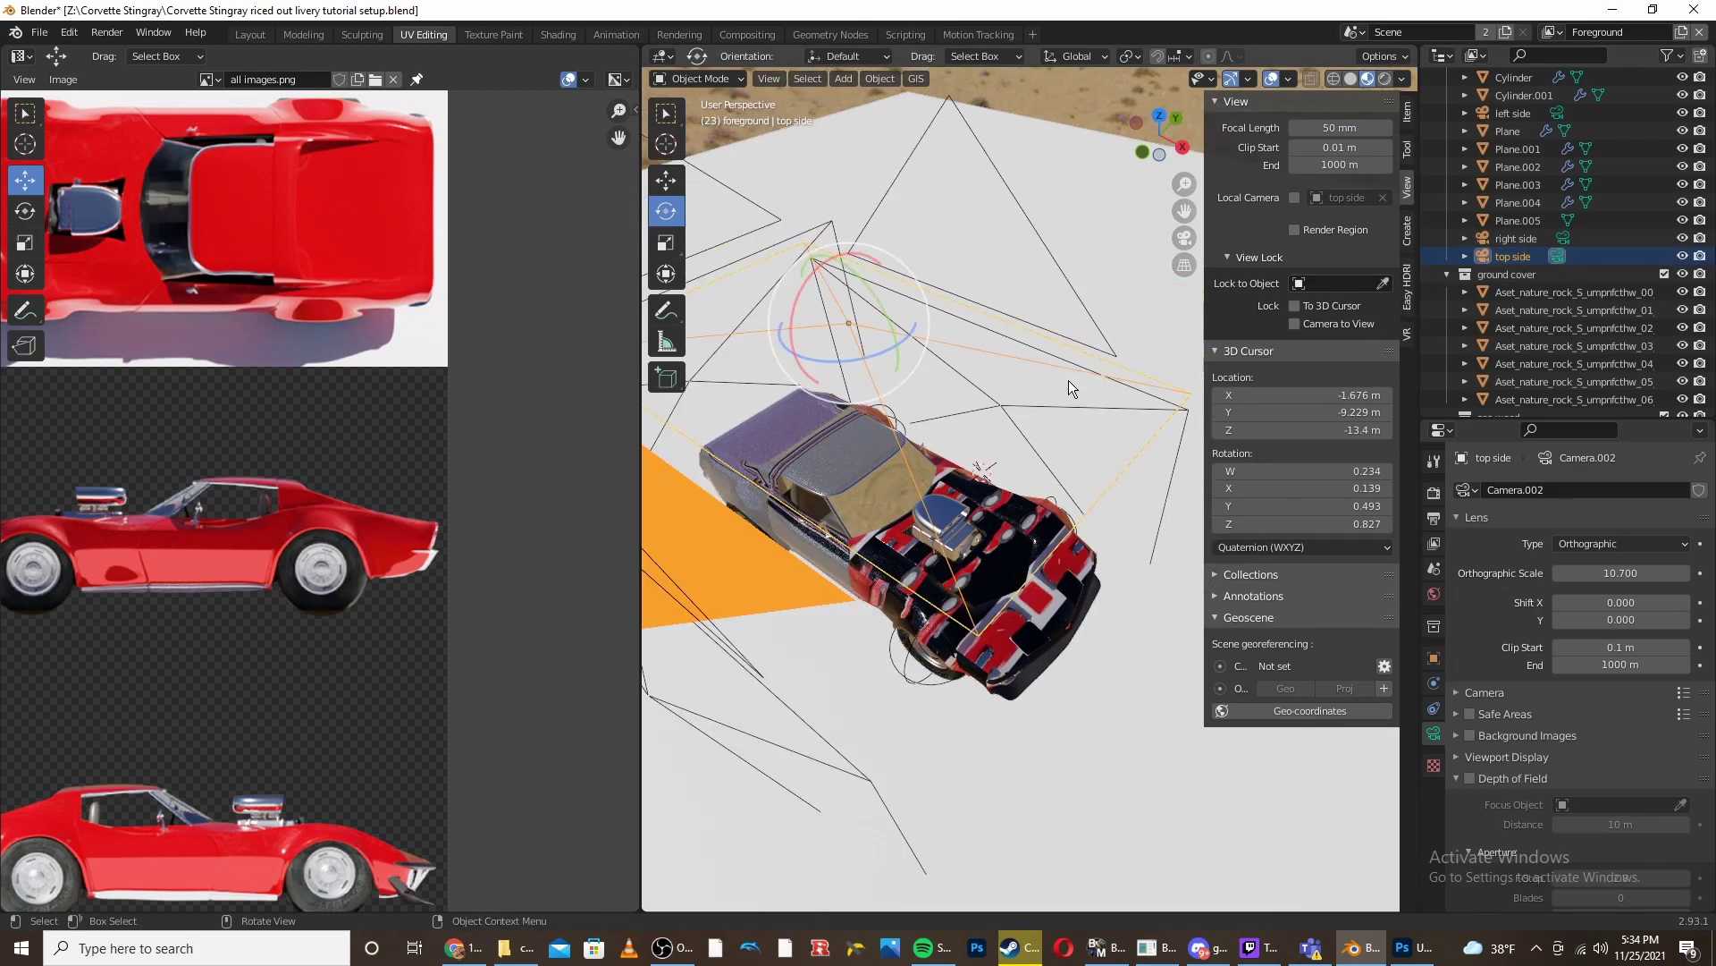
- In Edit Mode on the front body panel, circle-select the hood and upper fender faces from the top side camera view
middle_click_drag(834, 447, 925, 435, "shift")
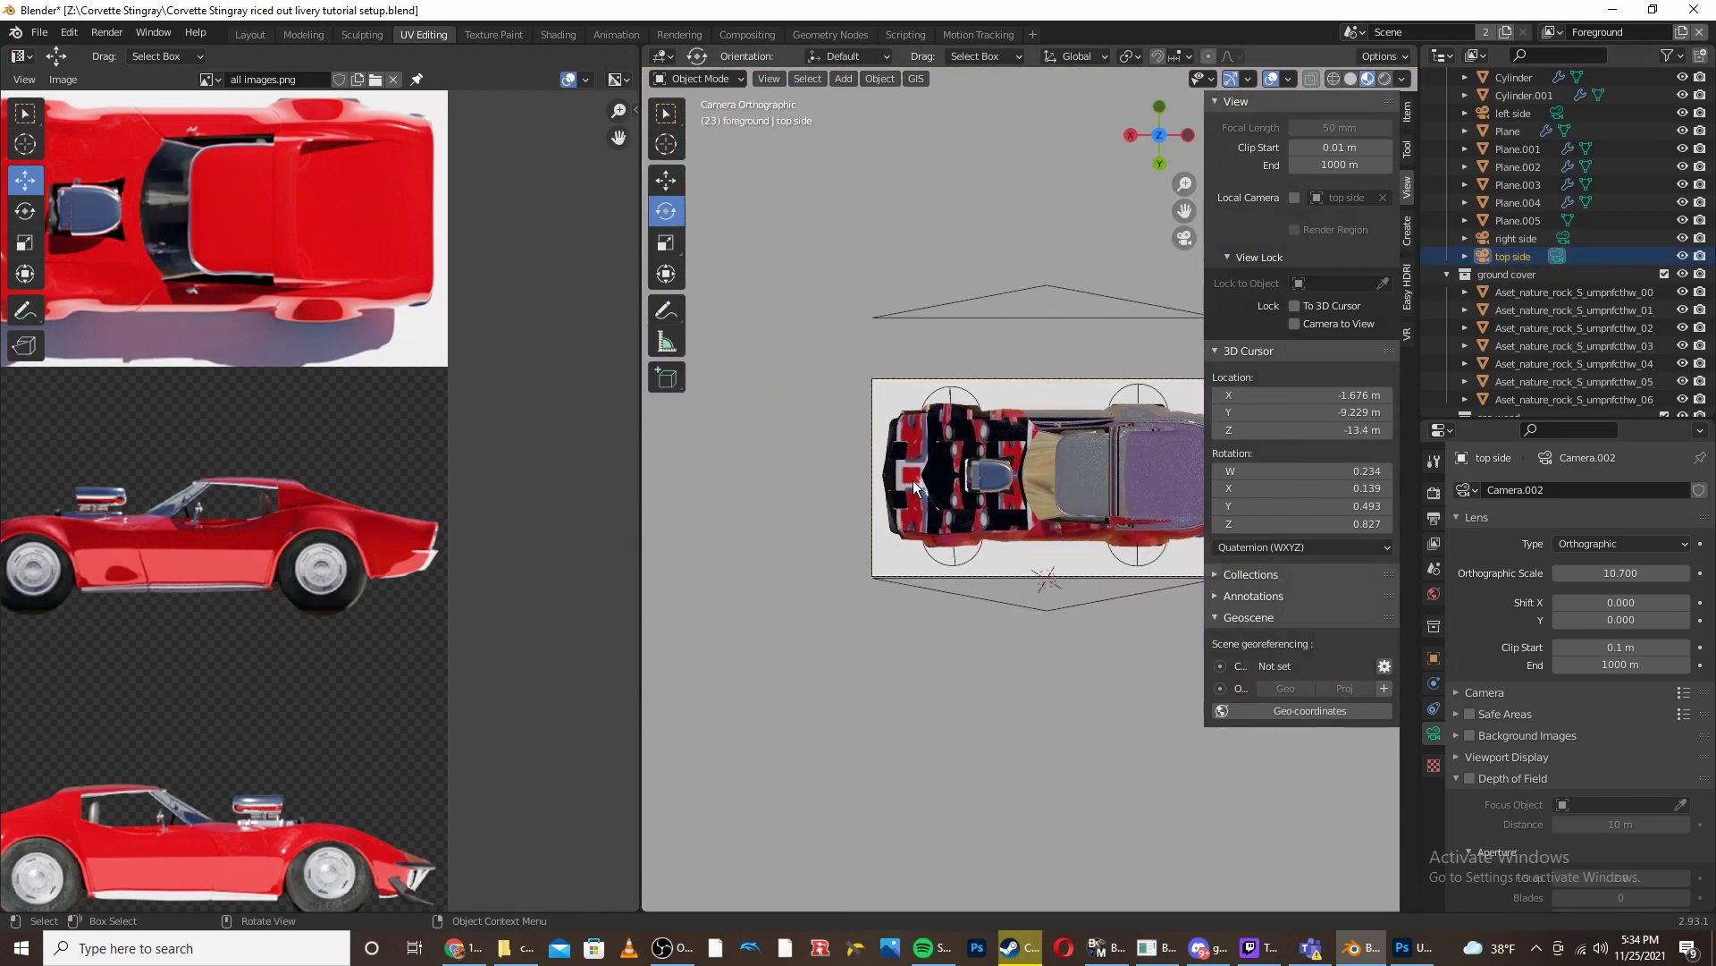
left_click(930, 438)
key("Tab")
scroll(1011, 486, "up", 3)
middle_click_drag(1011, 485, 1058, 457, "shift")
key("c")
mouse_move(1059, 528)
left_mouse_down()
mouse_move(930, 529)
mouse_move(838, 492)
mouse_move(1057, 336)
left_mouse_up()
left_click(1002, 573, "shift")
right_click(1001, 572)
- Adjust the selection along the top of the textured-side front fender so the upward-facing front panel faces are included
scroll(1001, 572, "up", 4)
left_click(981, 632, "shift")
left_click(939, 600, "shift")
left_click(774, 626, "shift")
middle_click_drag(804, 617, 894, 518)
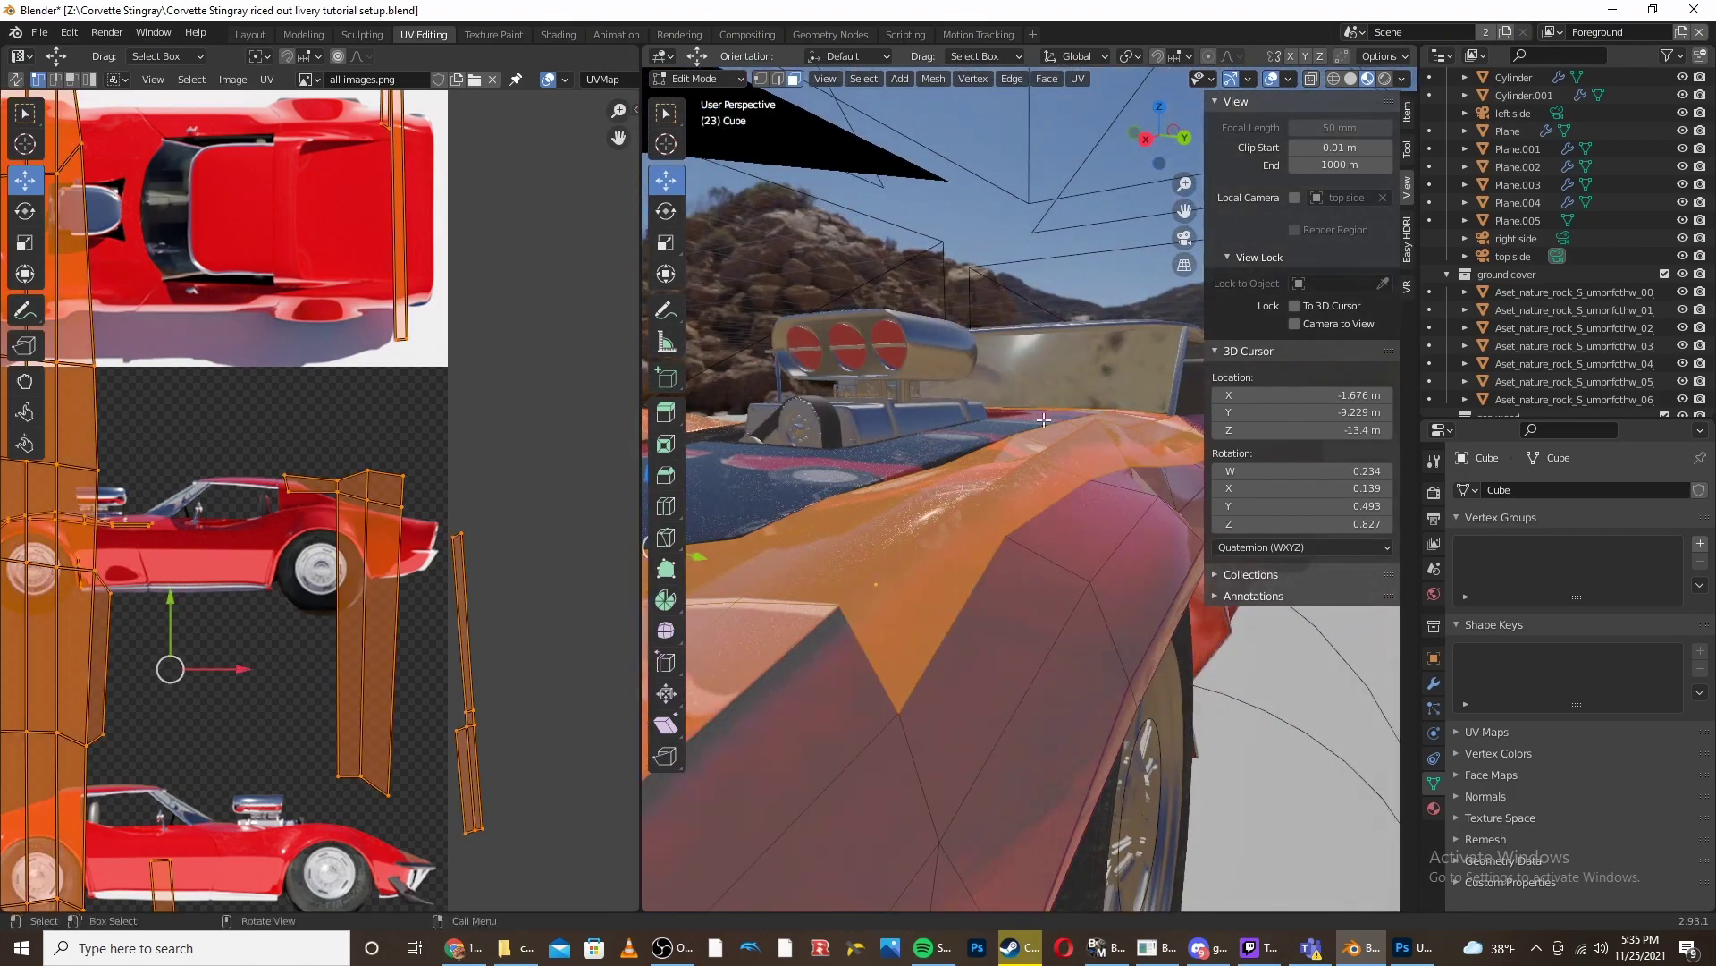
left_click(948, 563, "shift")
left_click(1109, 447, "shift")
left_click(1028, 487, "shift")
left_click(1037, 510, "shift")
left_click(1008, 521, "shift")
key("c")
left_click_drag(894, 523, 990, 529)
right_click(991, 529)
middle_click_drag(990, 529, 929, 679)
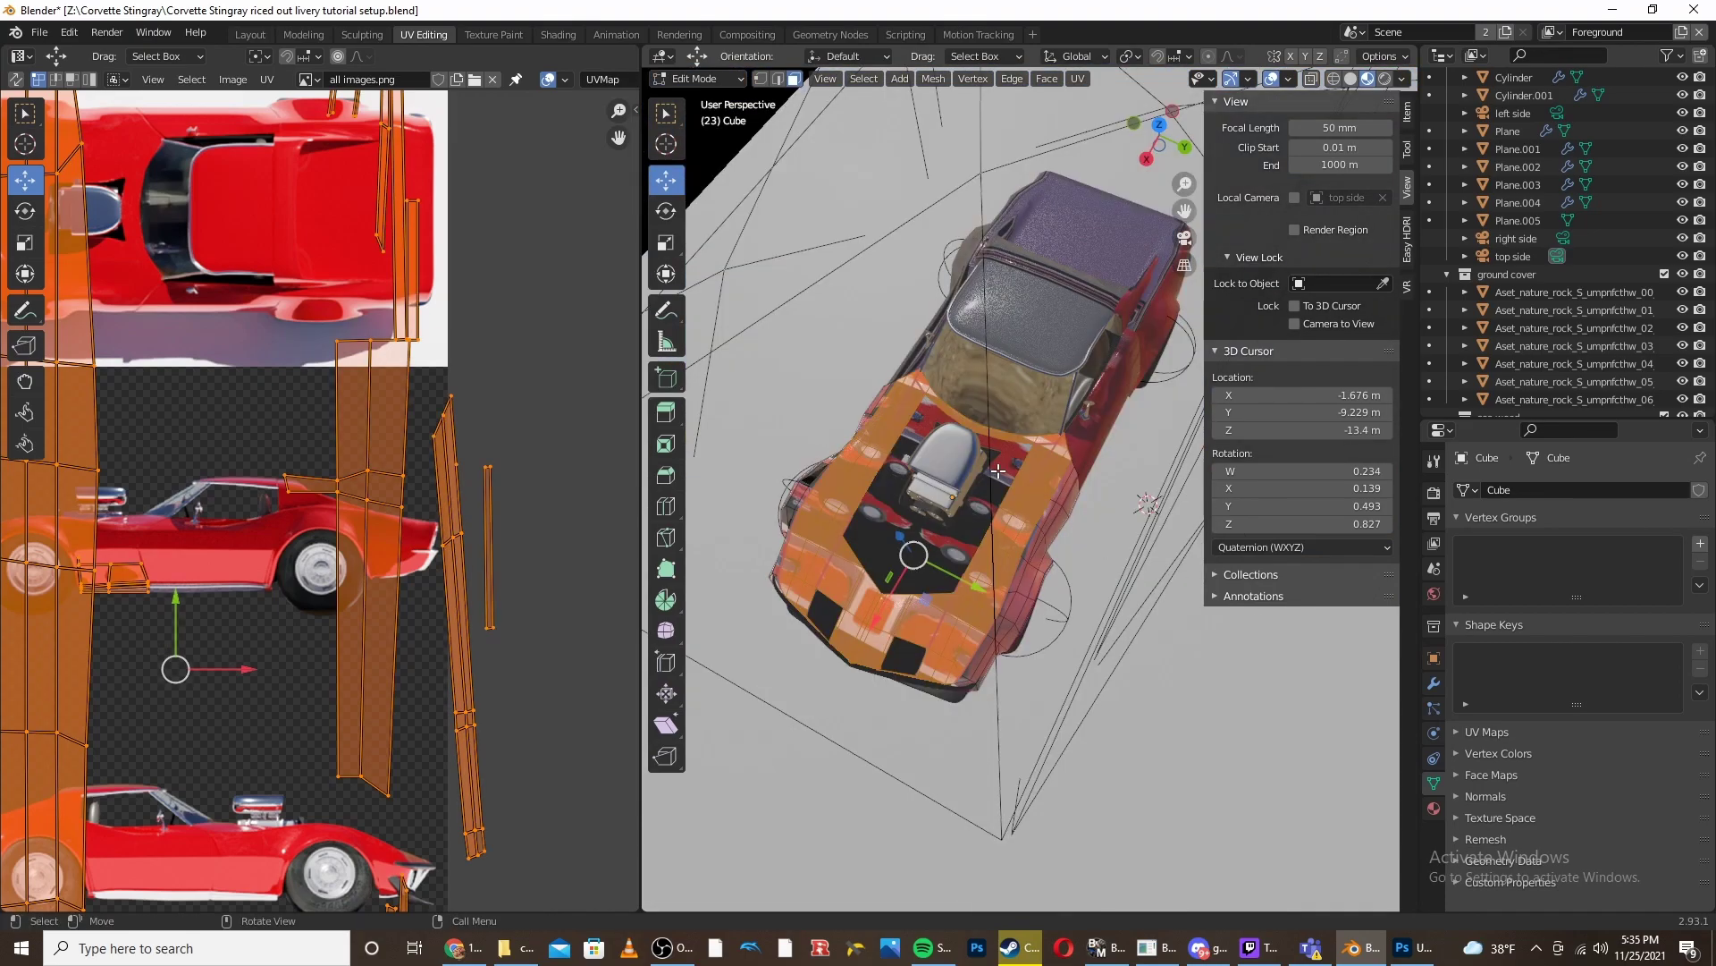
- Project the selected top faces of the front body panel from the top side camera view with Project from View
key("KP_0")
scroll(999, 471, "down", 1)
scroll(998, 471, "down", 5)
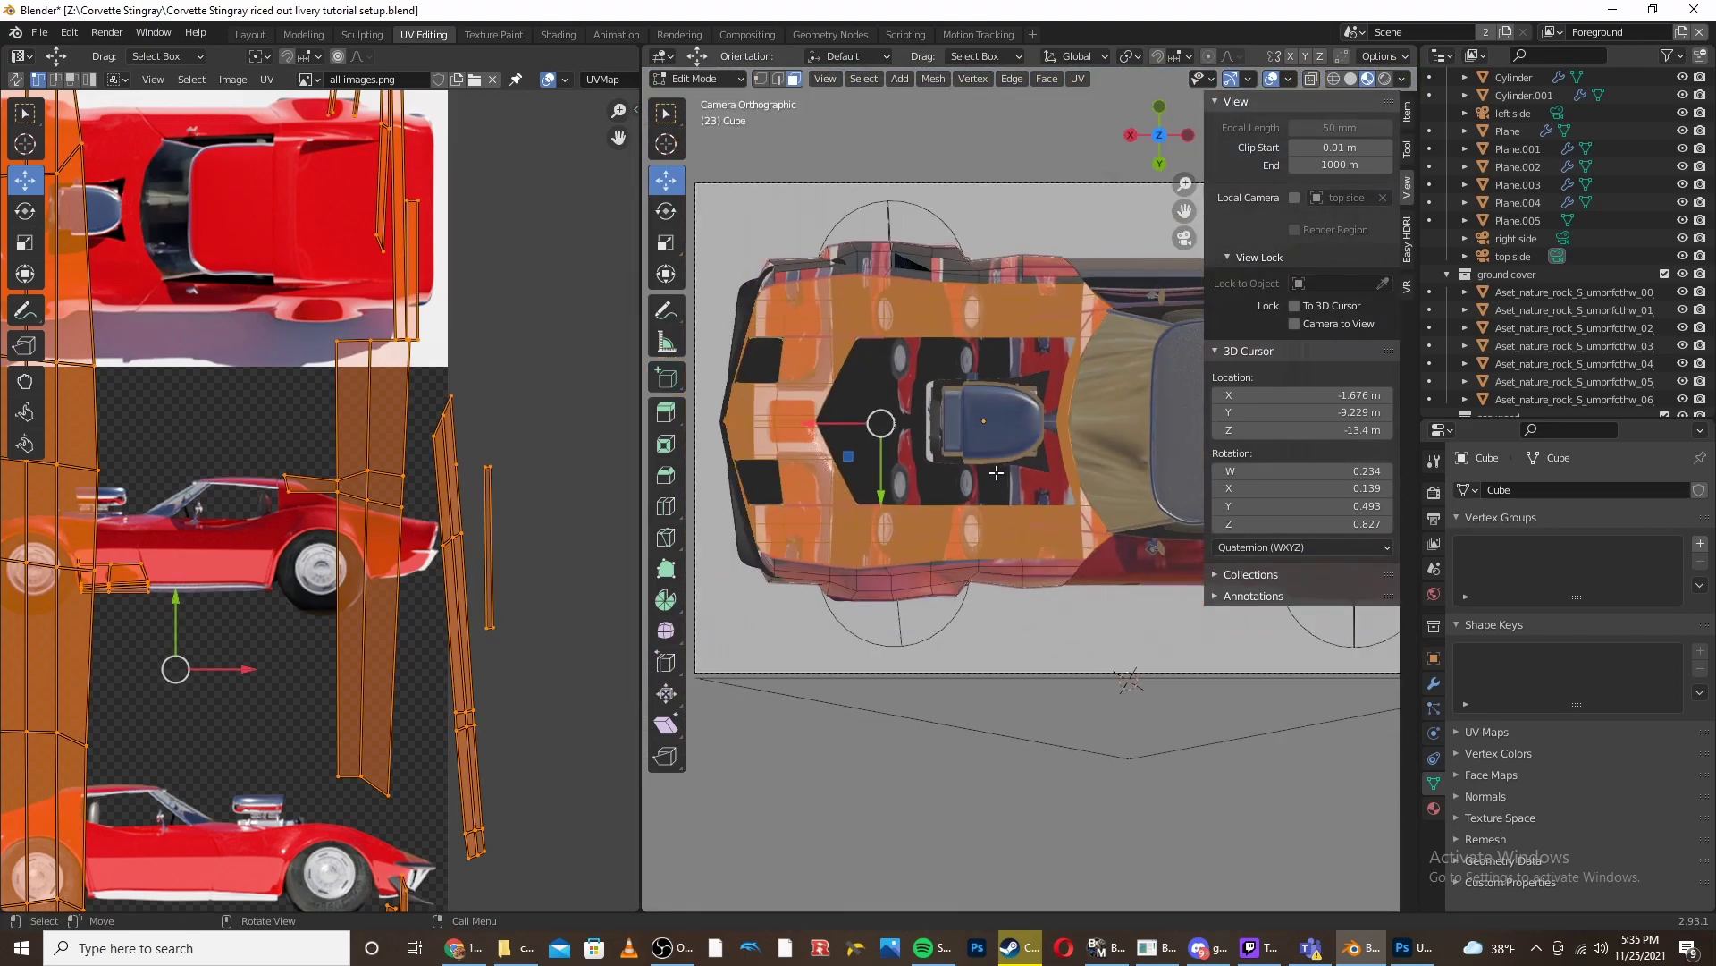
key("u")
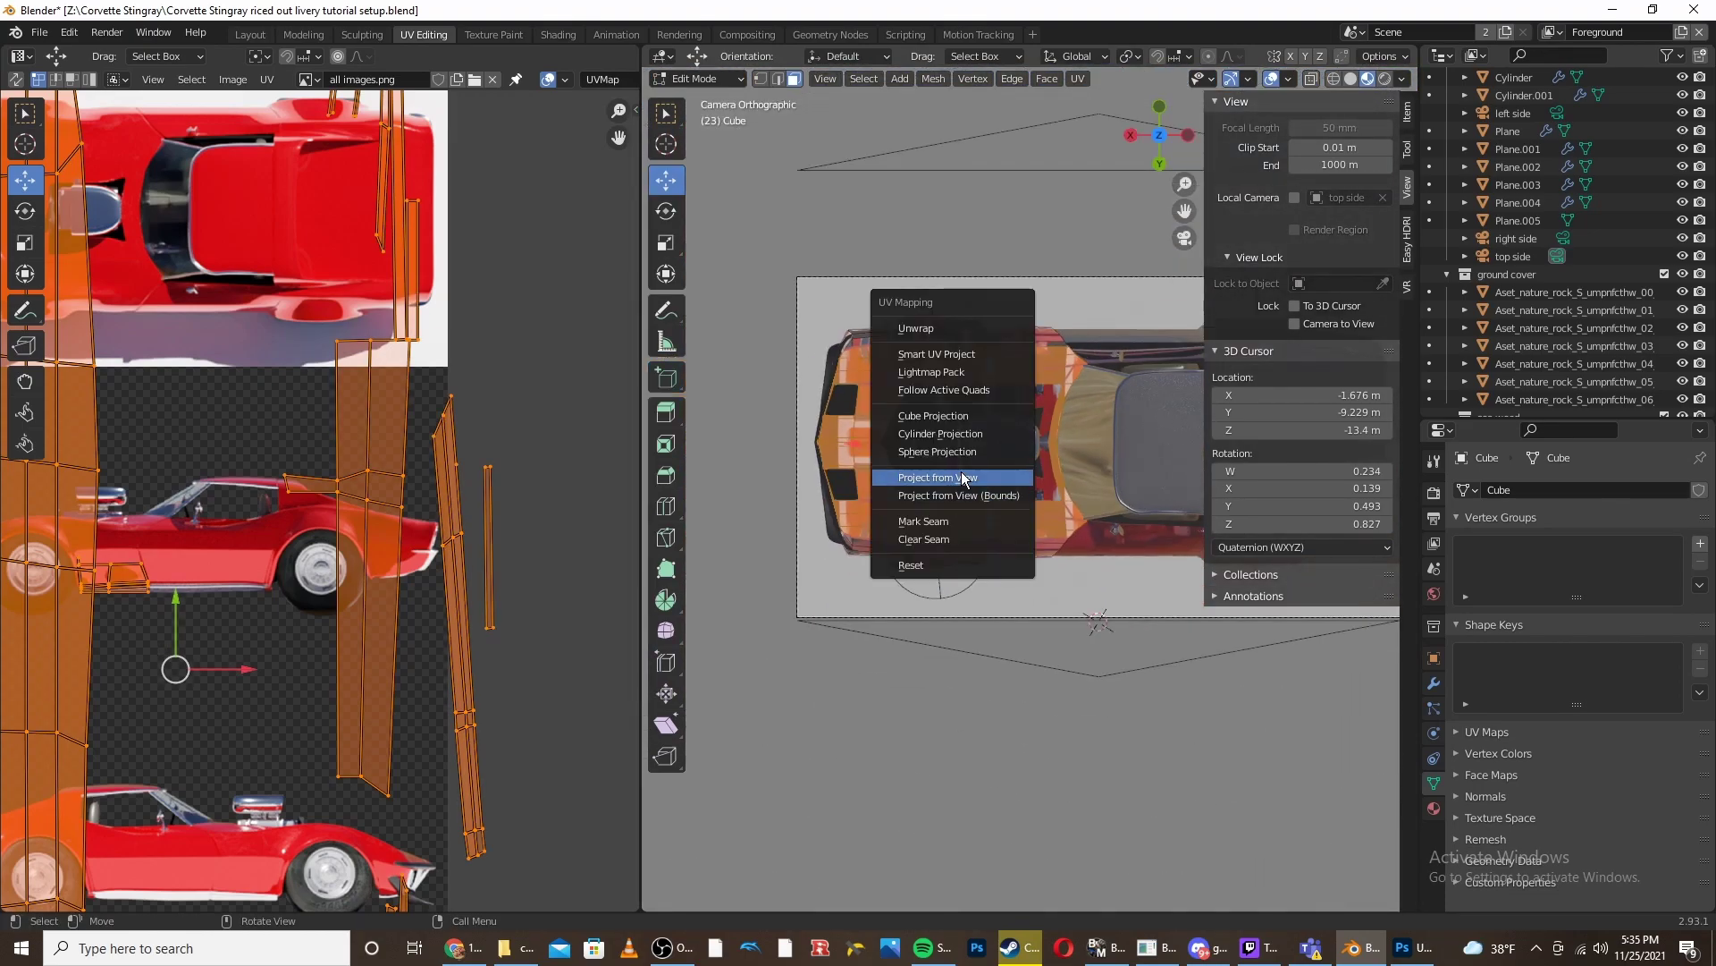
left_click(963, 478)
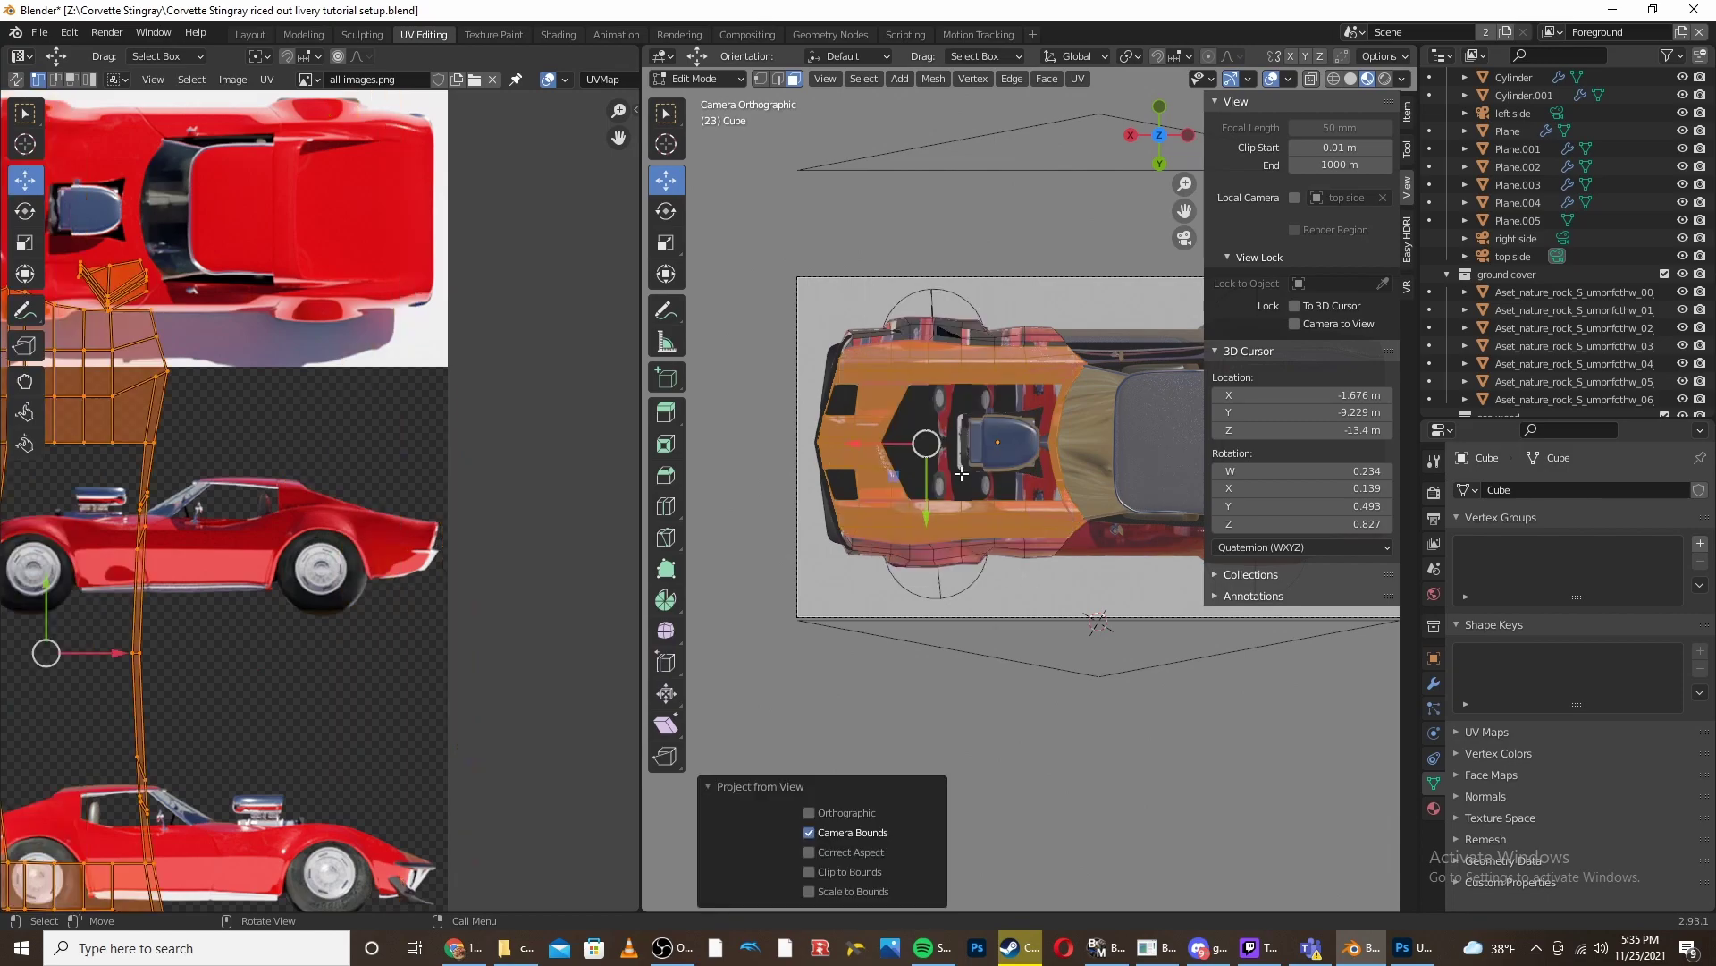
- Scale the front panel's top UVs by 4 along X, then fit them over the hood in the template's top view
scroll(362, 465, "down", 4)
type("sx4")
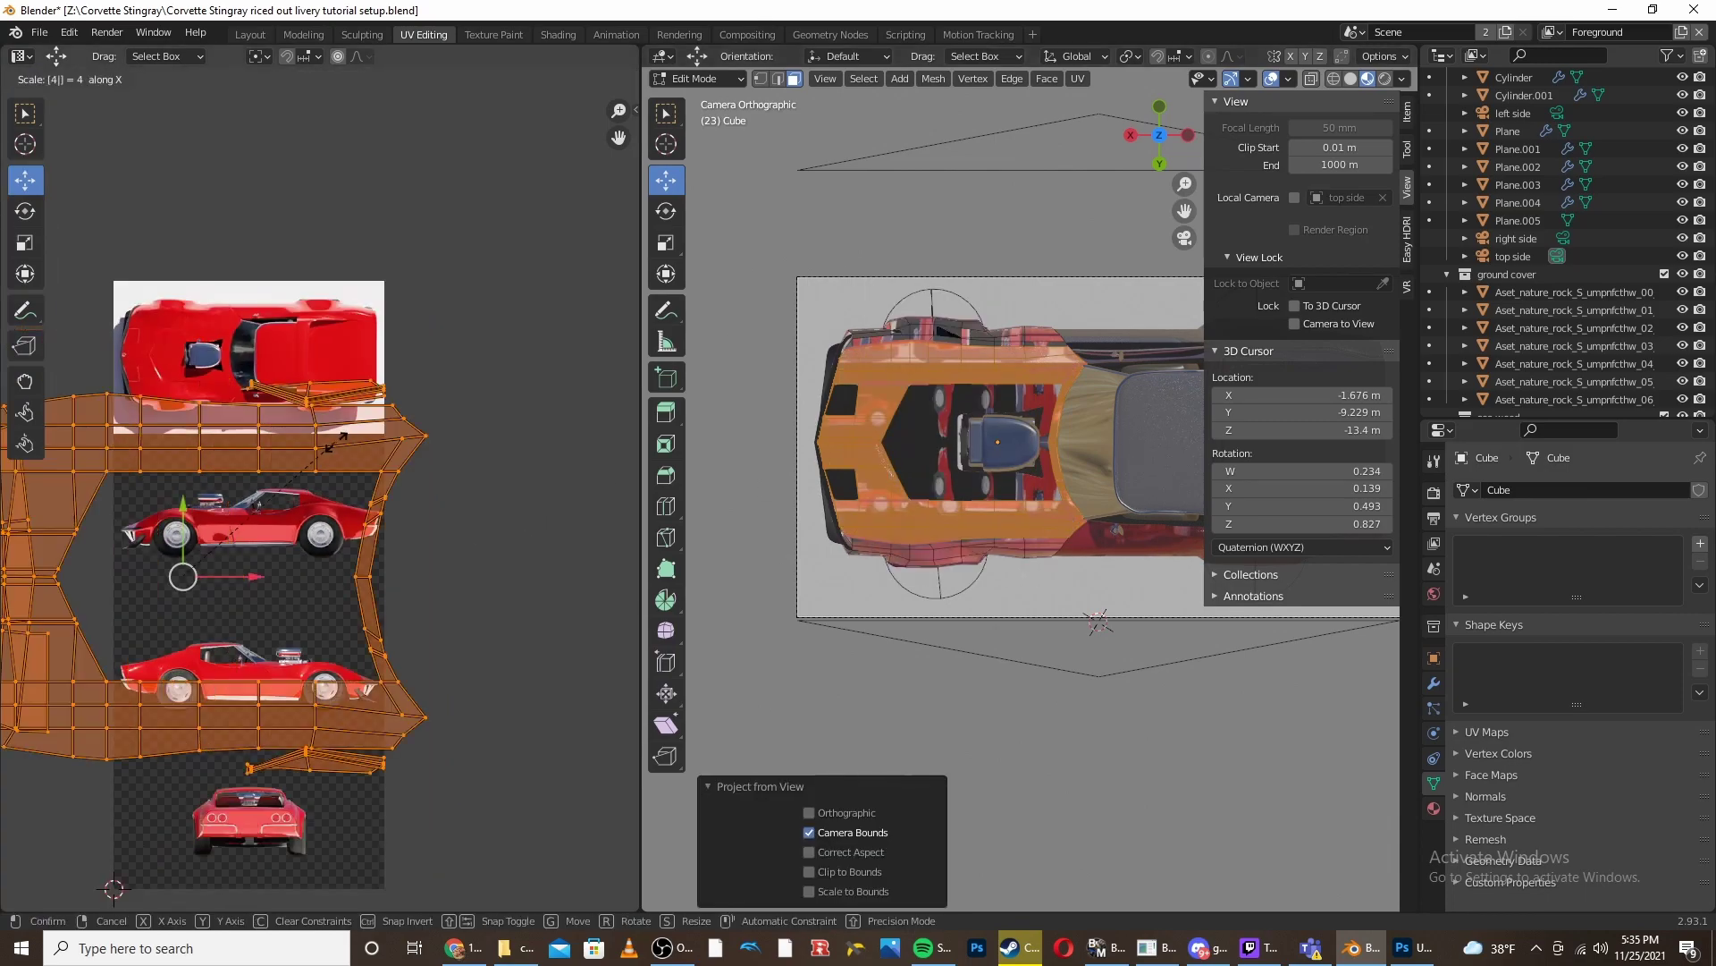
key("Return")
middle_click_drag(420, 483, 533, 485)
key("s")
left_click(362, 531)
key("g")
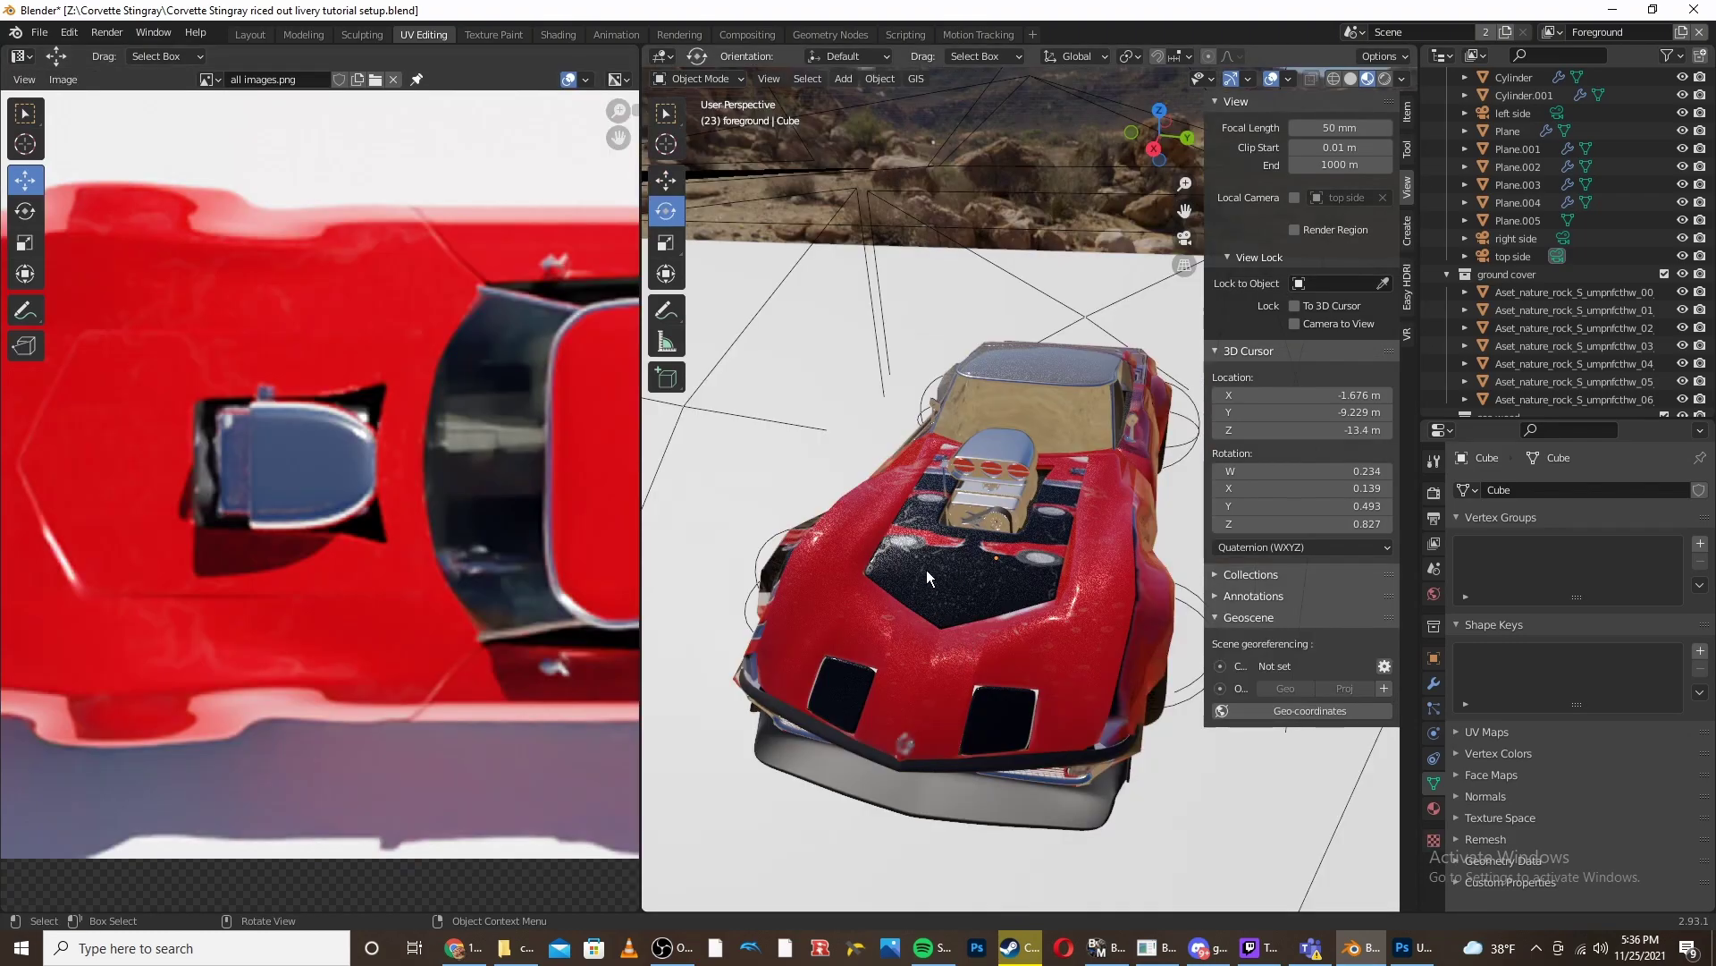
middle_click_drag(926, 571, 905, 620)
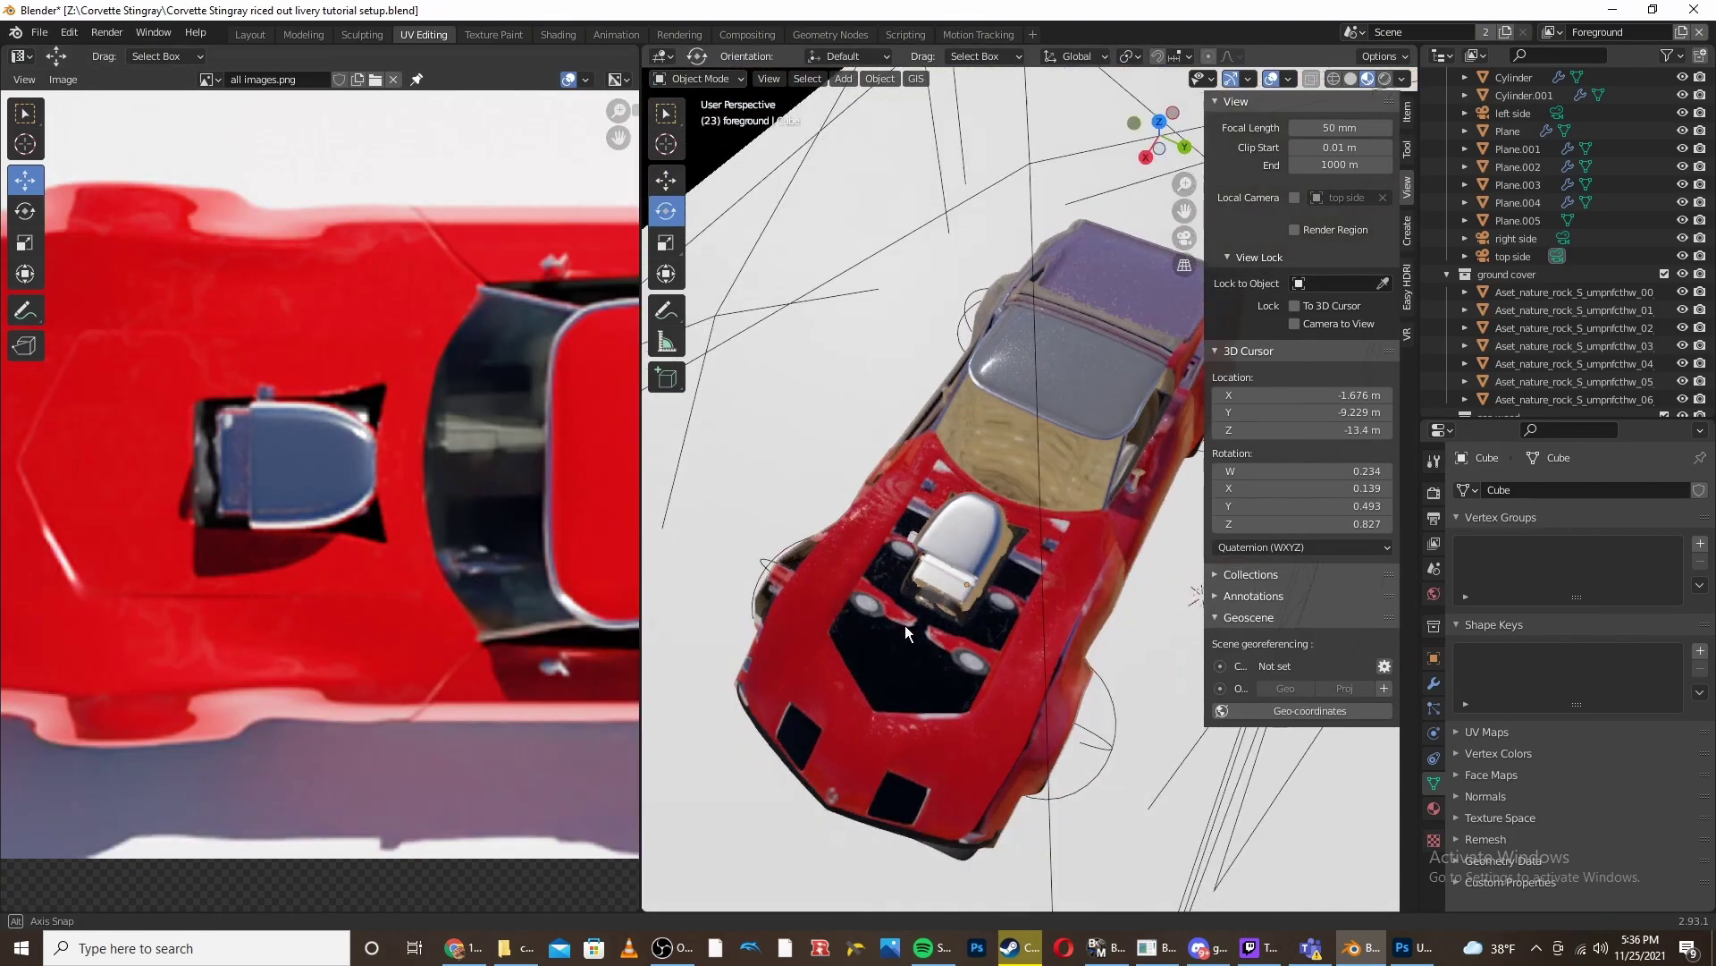
left_click(894, 663)
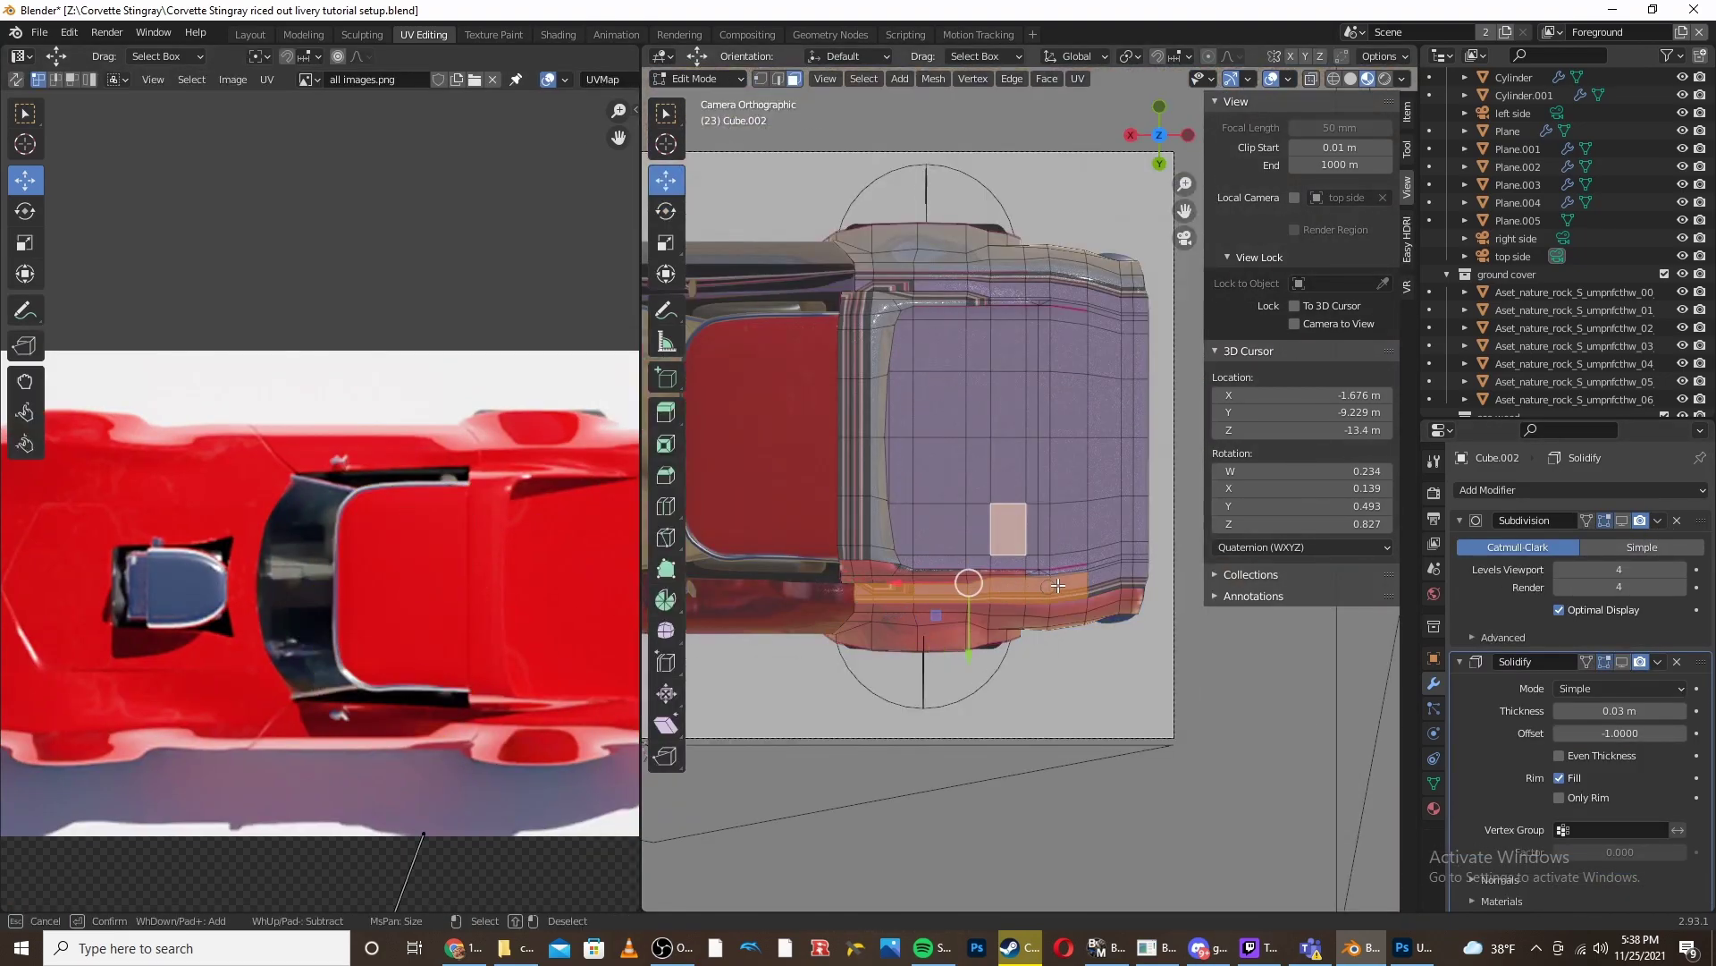
- Circle-select the rear body's upward-facing faces and project their UVs from the top side camera view
mouse_move(1057, 586)
left_mouse_down()
mouse_move(894, 322)
mouse_move(1099, 291)
left_mouse_up()
key("Escape")
middle_click_drag(1189, 680, 1044, 496)
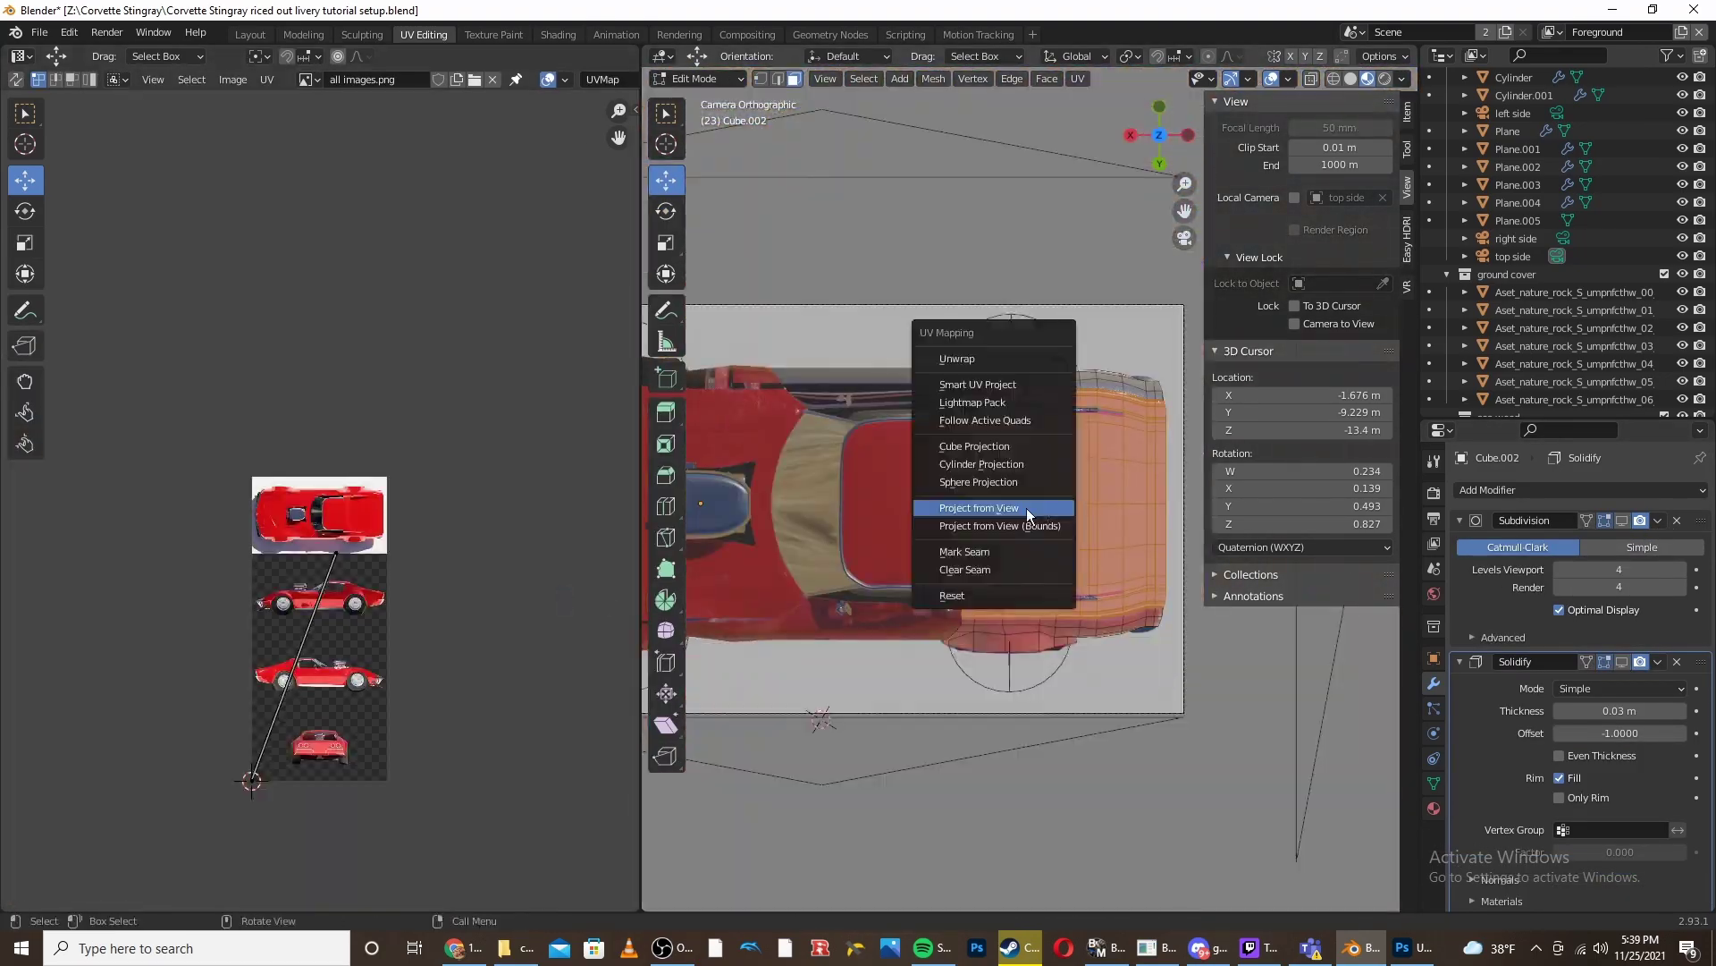
left_click(1027, 508)
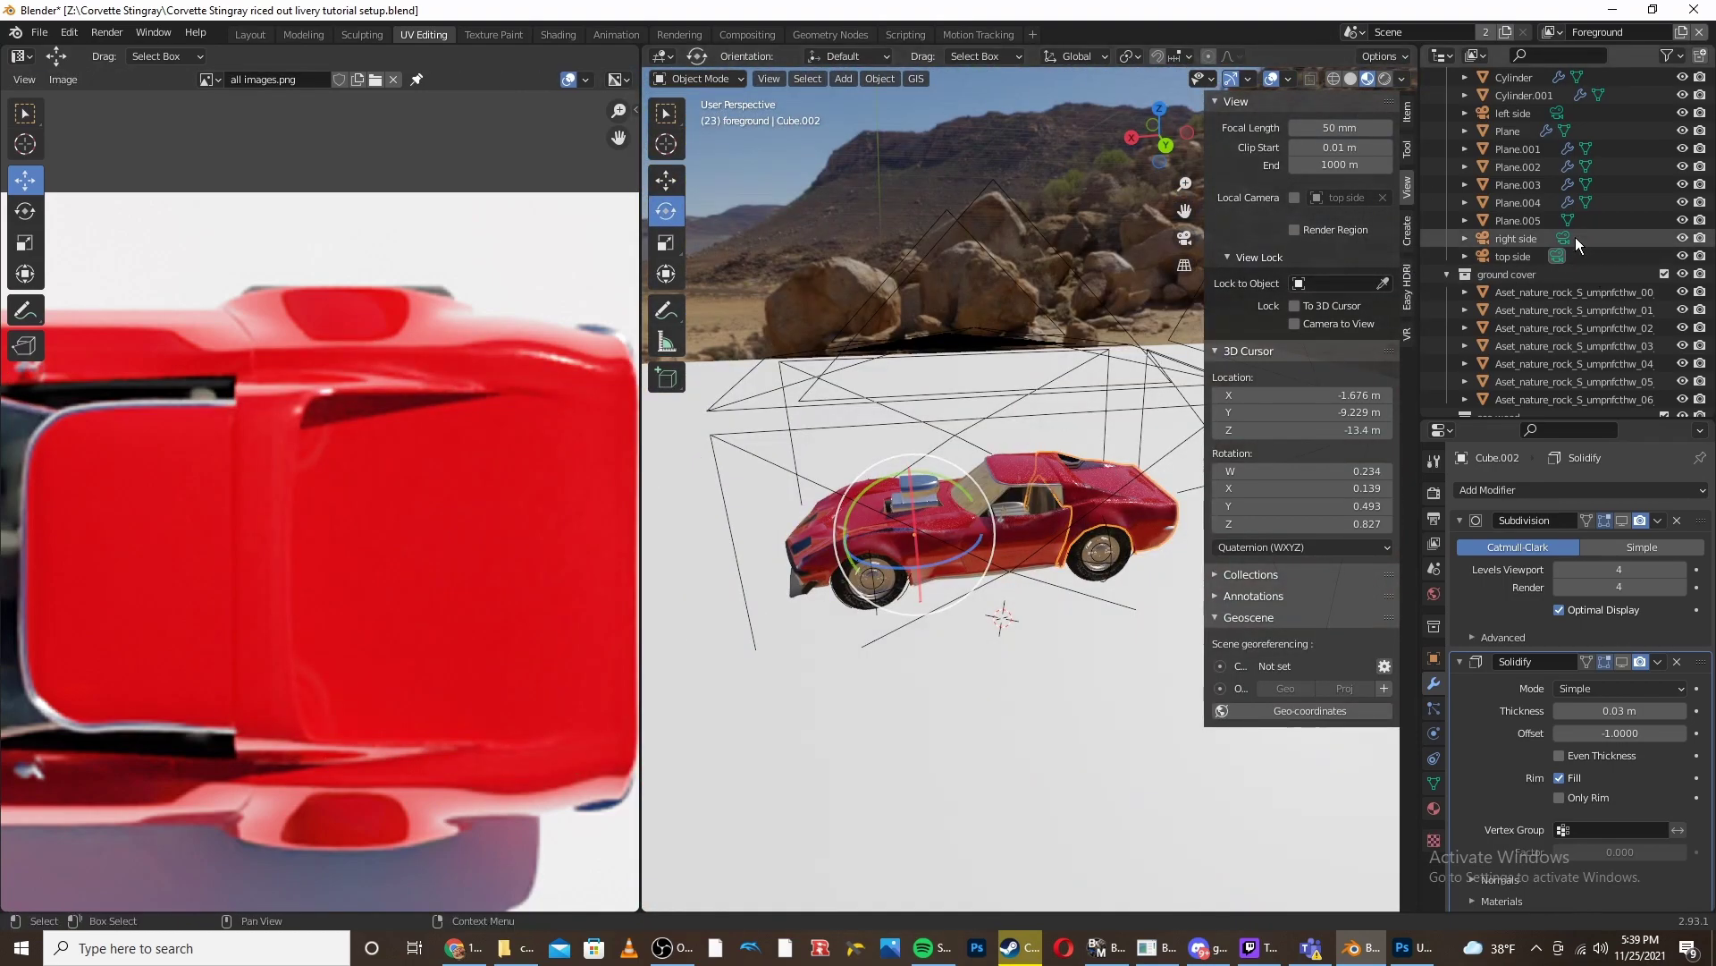
- Make the left side camera the active scene camera and look through it
scroll(1573, 240, "up", 3)
left_click(1559, 222)
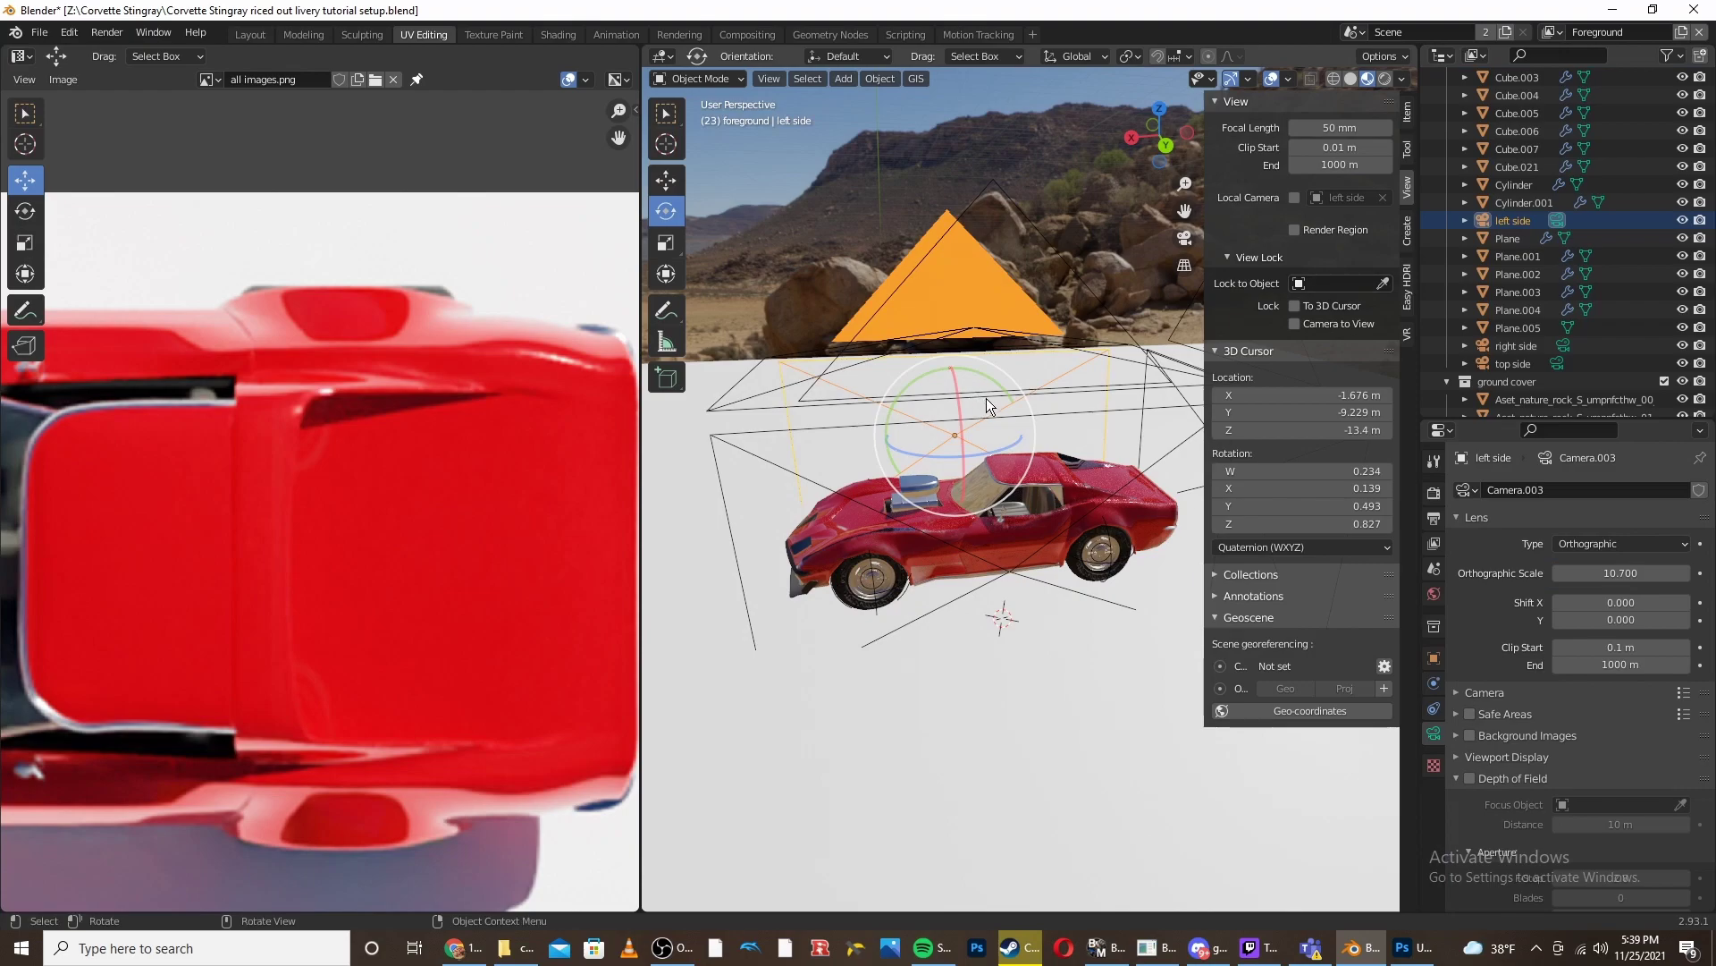
key("KP_0")
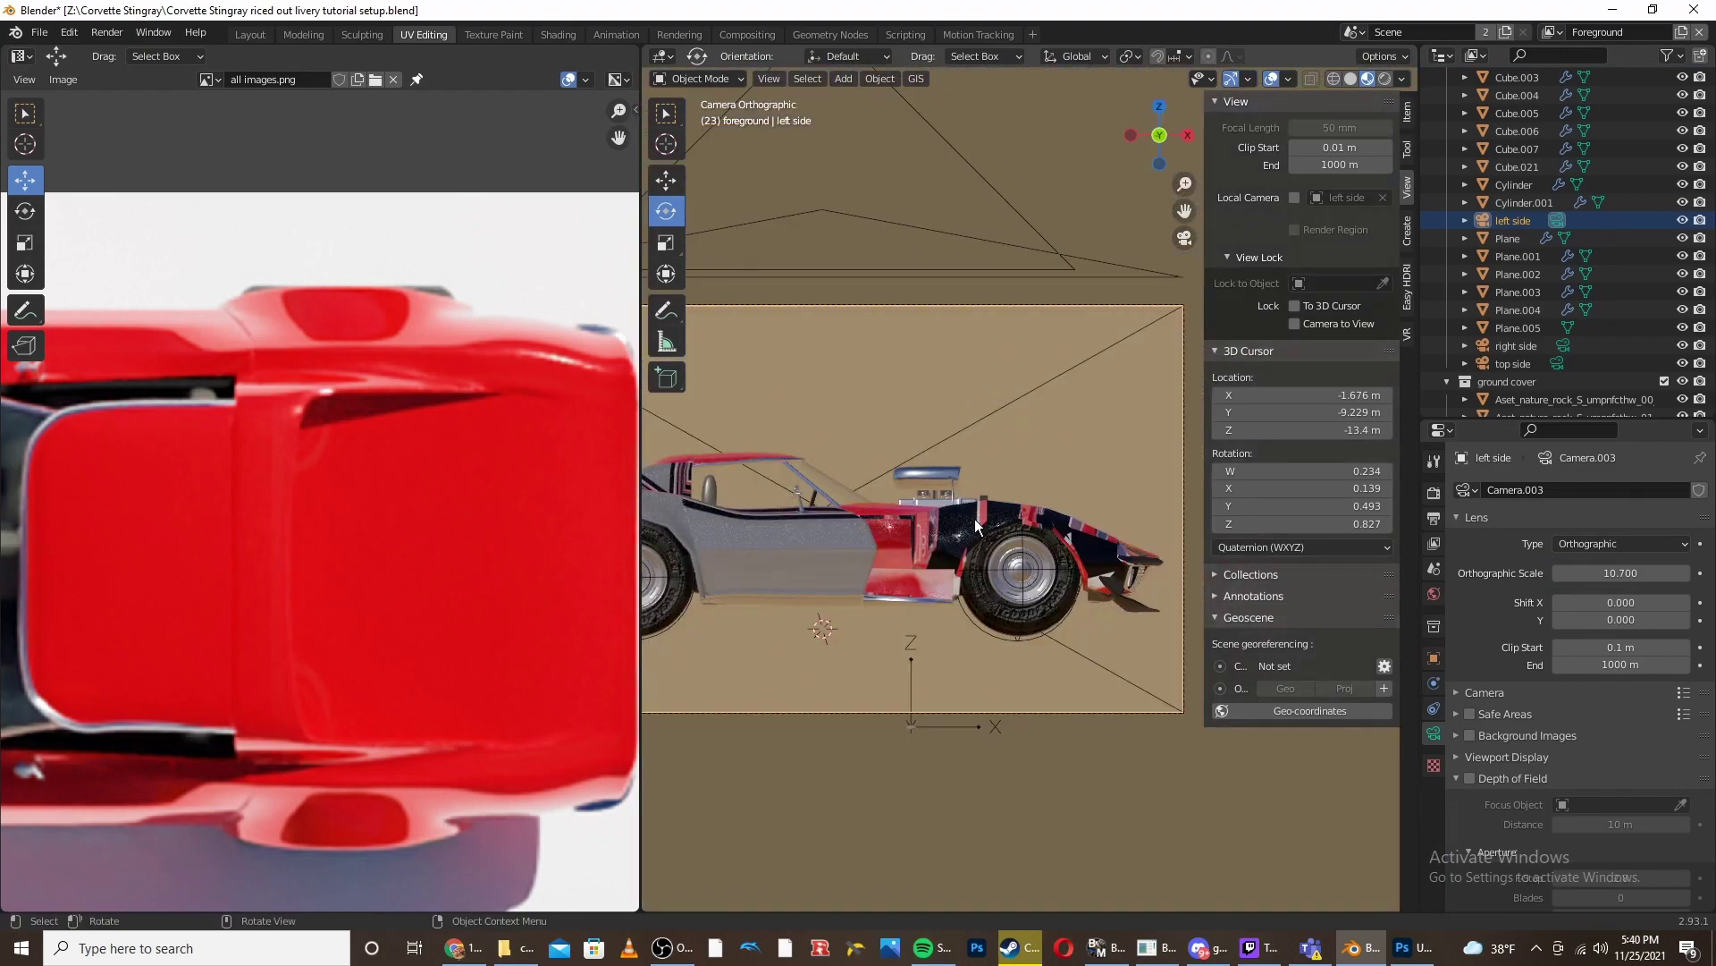
- In Edit Mode on the front body panel, circle-select the side faces around the front wheel from the left side camera
left_click(978, 515)
key("Tab")
scroll(978, 515, "up", 4)
key("c")
left_click_drag(849, 554, 1046, 510)
middle_click_drag(1055, 528, 825, 501, "shift")
left_click_drag(938, 518, 1126, 572)
middle_click_drag(1171, 599, 1013, 467)
key("Escape")
scroll(1019, 536, "down", 4)
scroll(1019, 536, "up", 5)
scroll(828, 544, "down", 7)
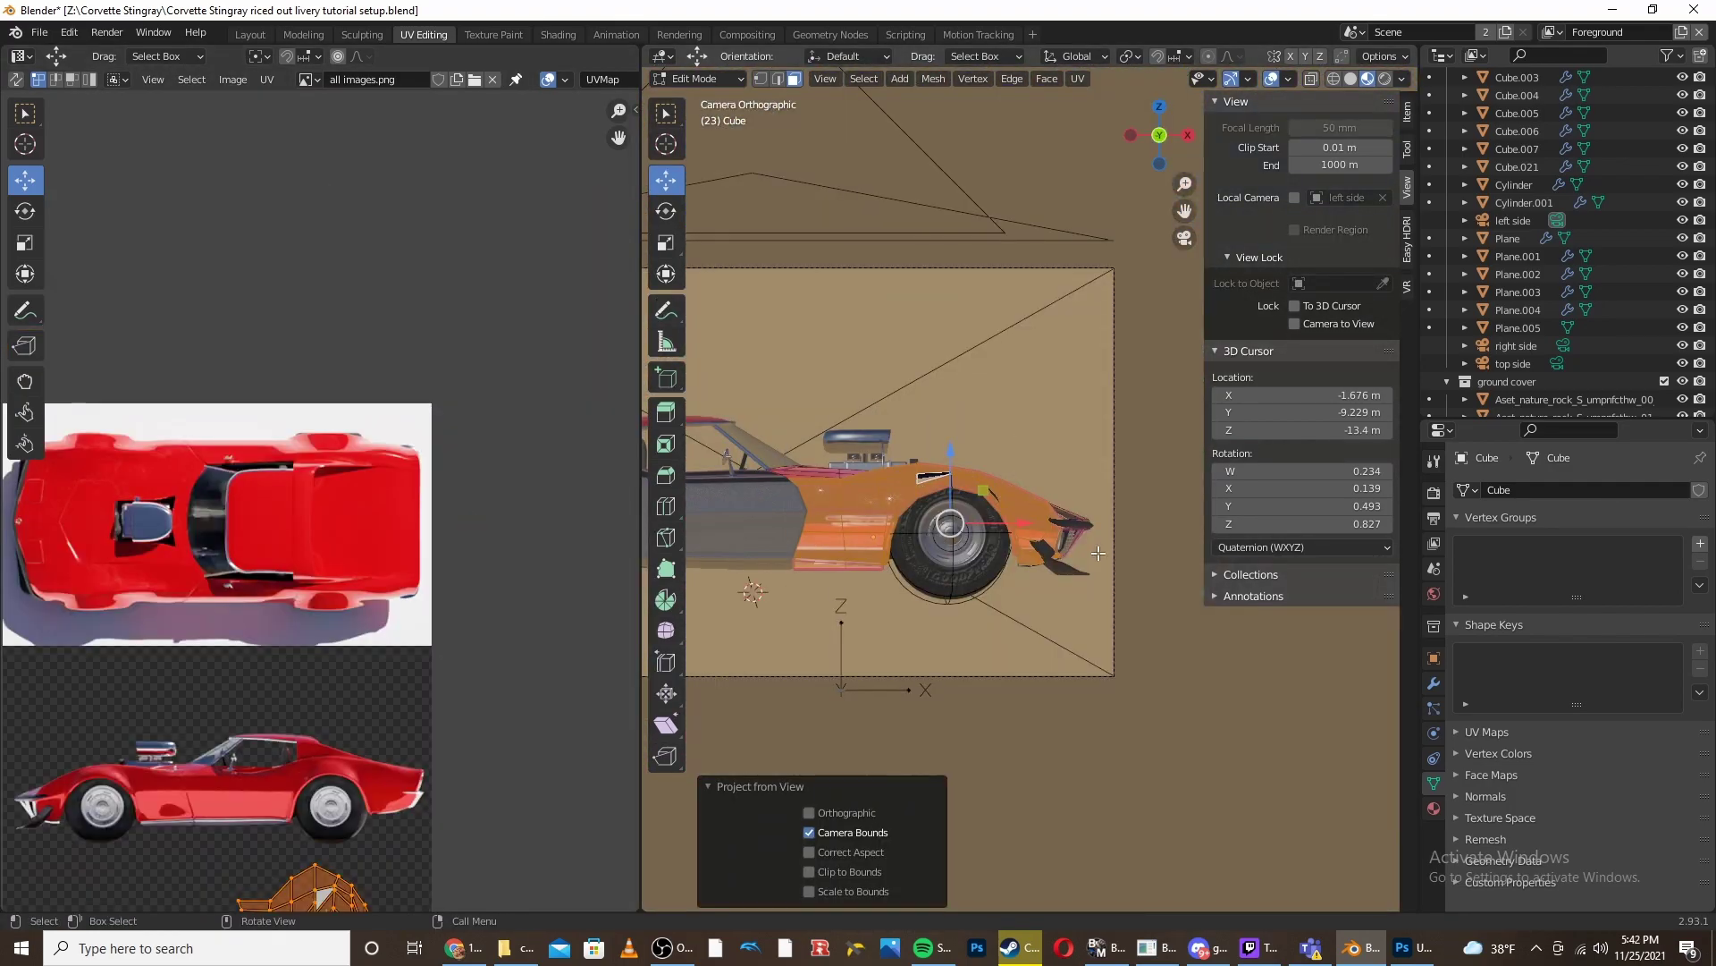
- Project the front fender faces from the left side camera and fit their UVs over the matching side view of the template
middle_click_drag(1153, 626, 1180, 644)
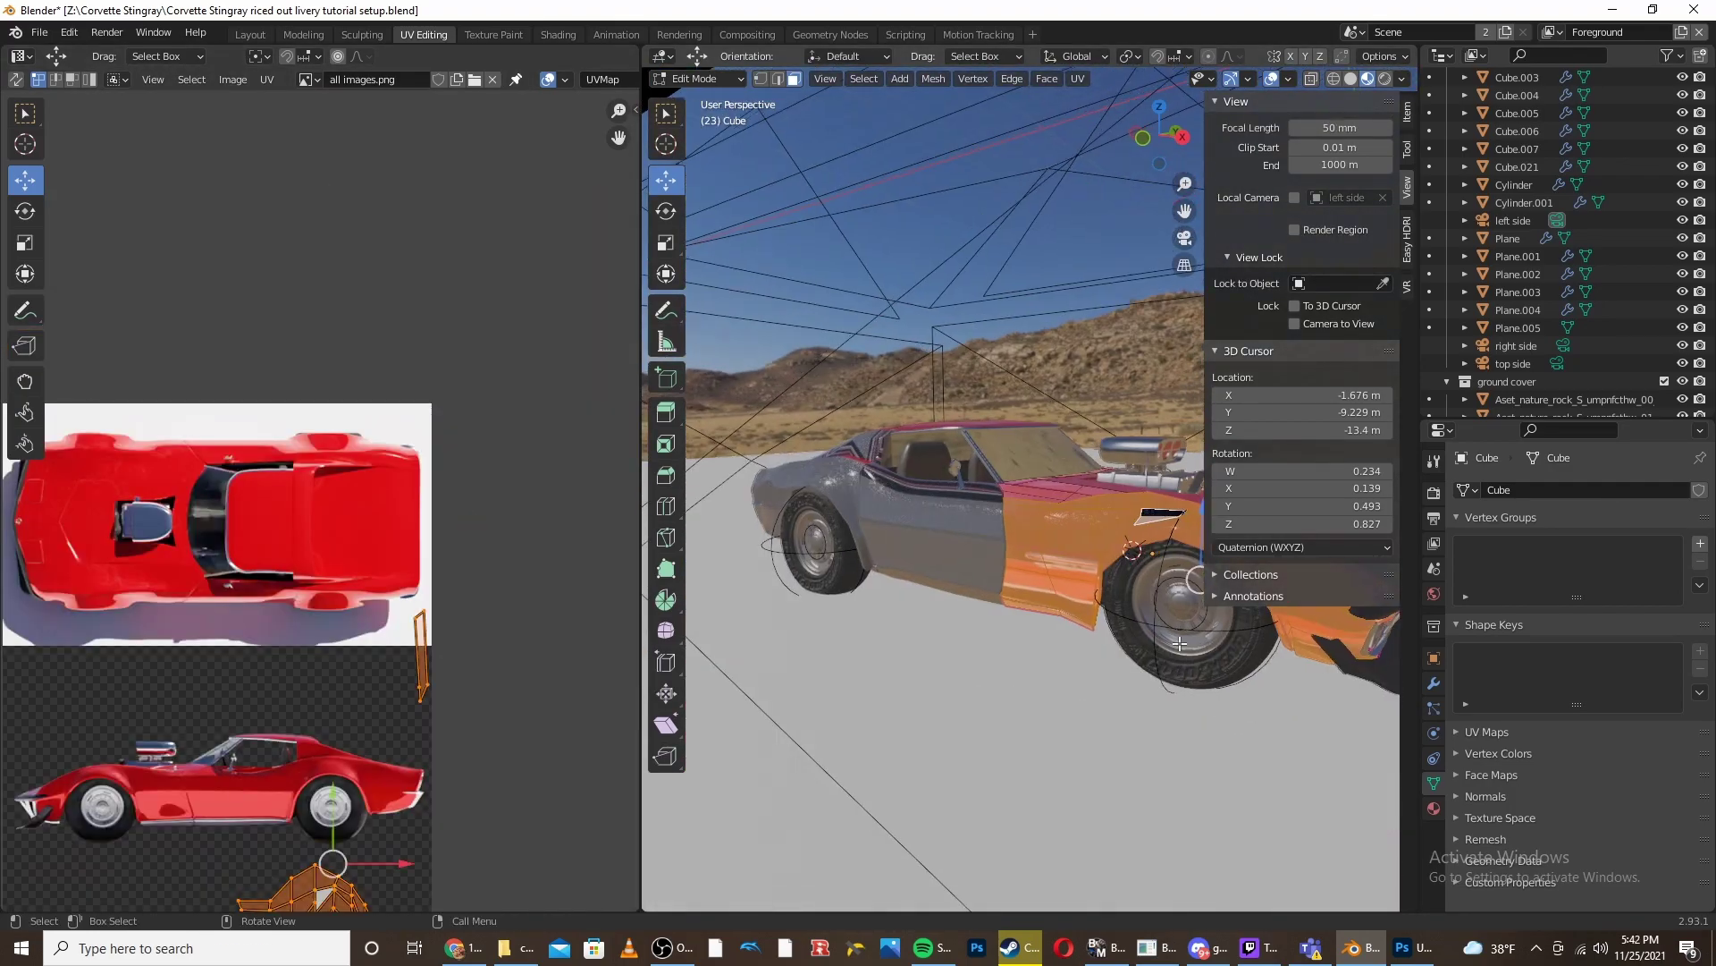
key("KP_0")
key("u")
left_click(1181, 643)
scroll(319, 625, "down", 5)
key("s")
scroll(357, 626, "up", 8)
key("g")
key("Tab")
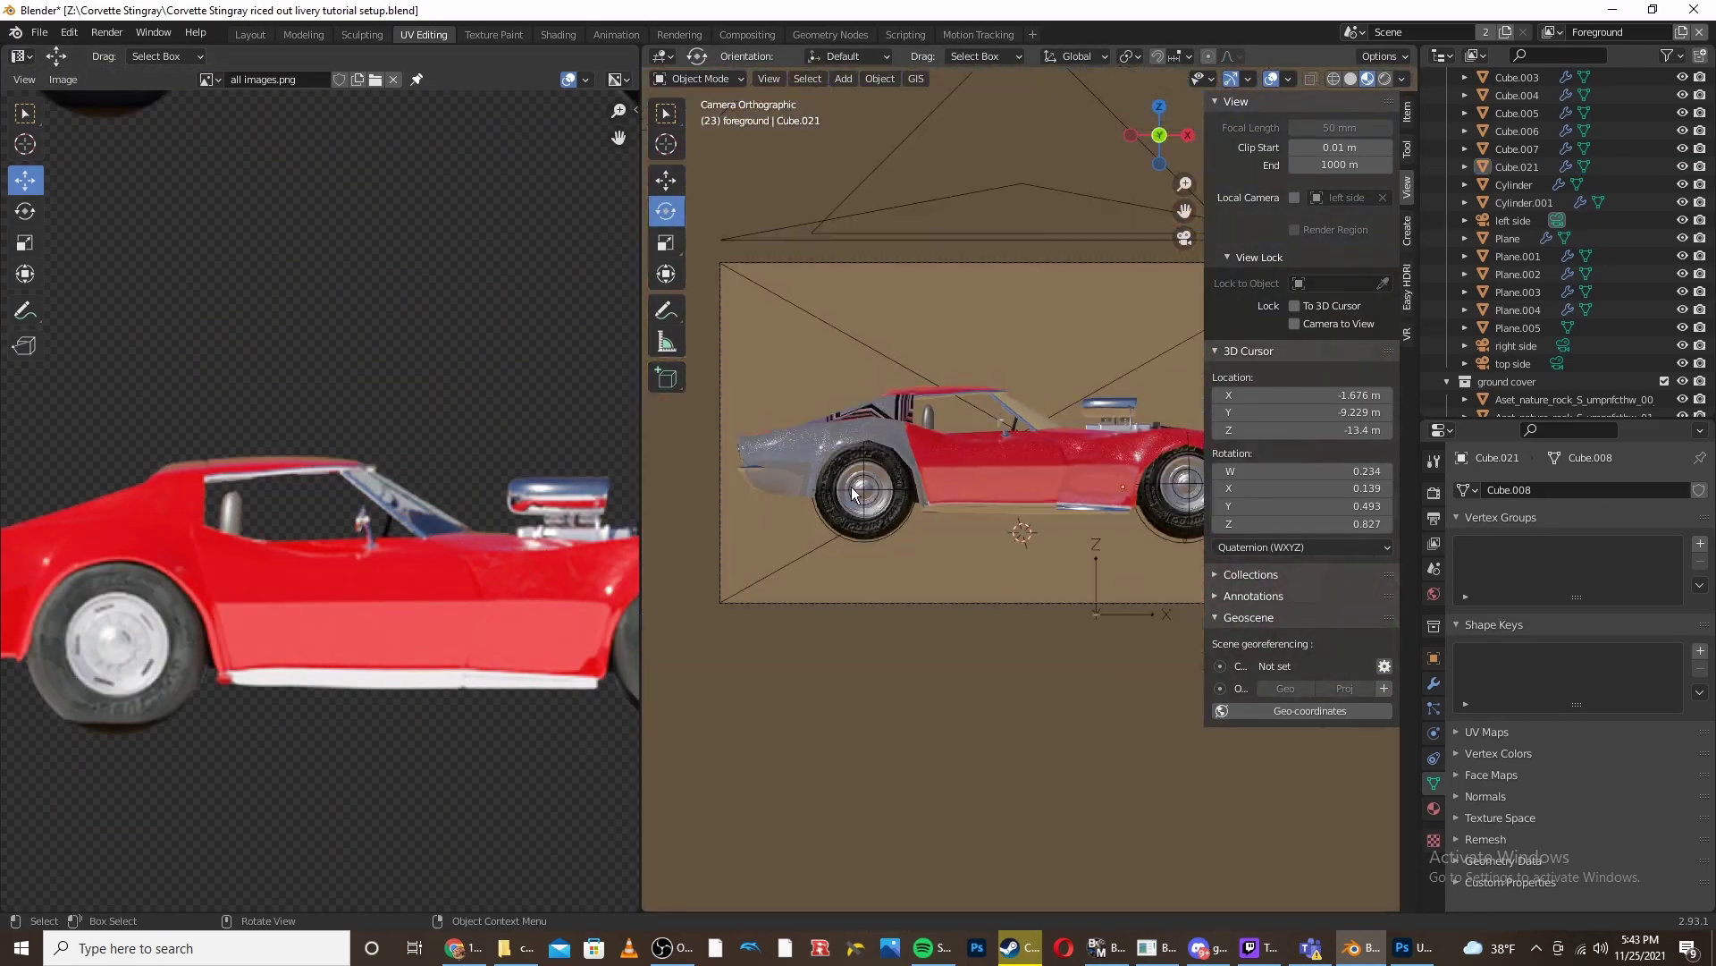
- Circle-select the rear fender's side faces and project their UVs from the left side camera view
scroll(912, 358, "up", 5)
key("c")
middle_click_drag(912, 297, 1070, 559)
key("u")
left_click(980, 514)
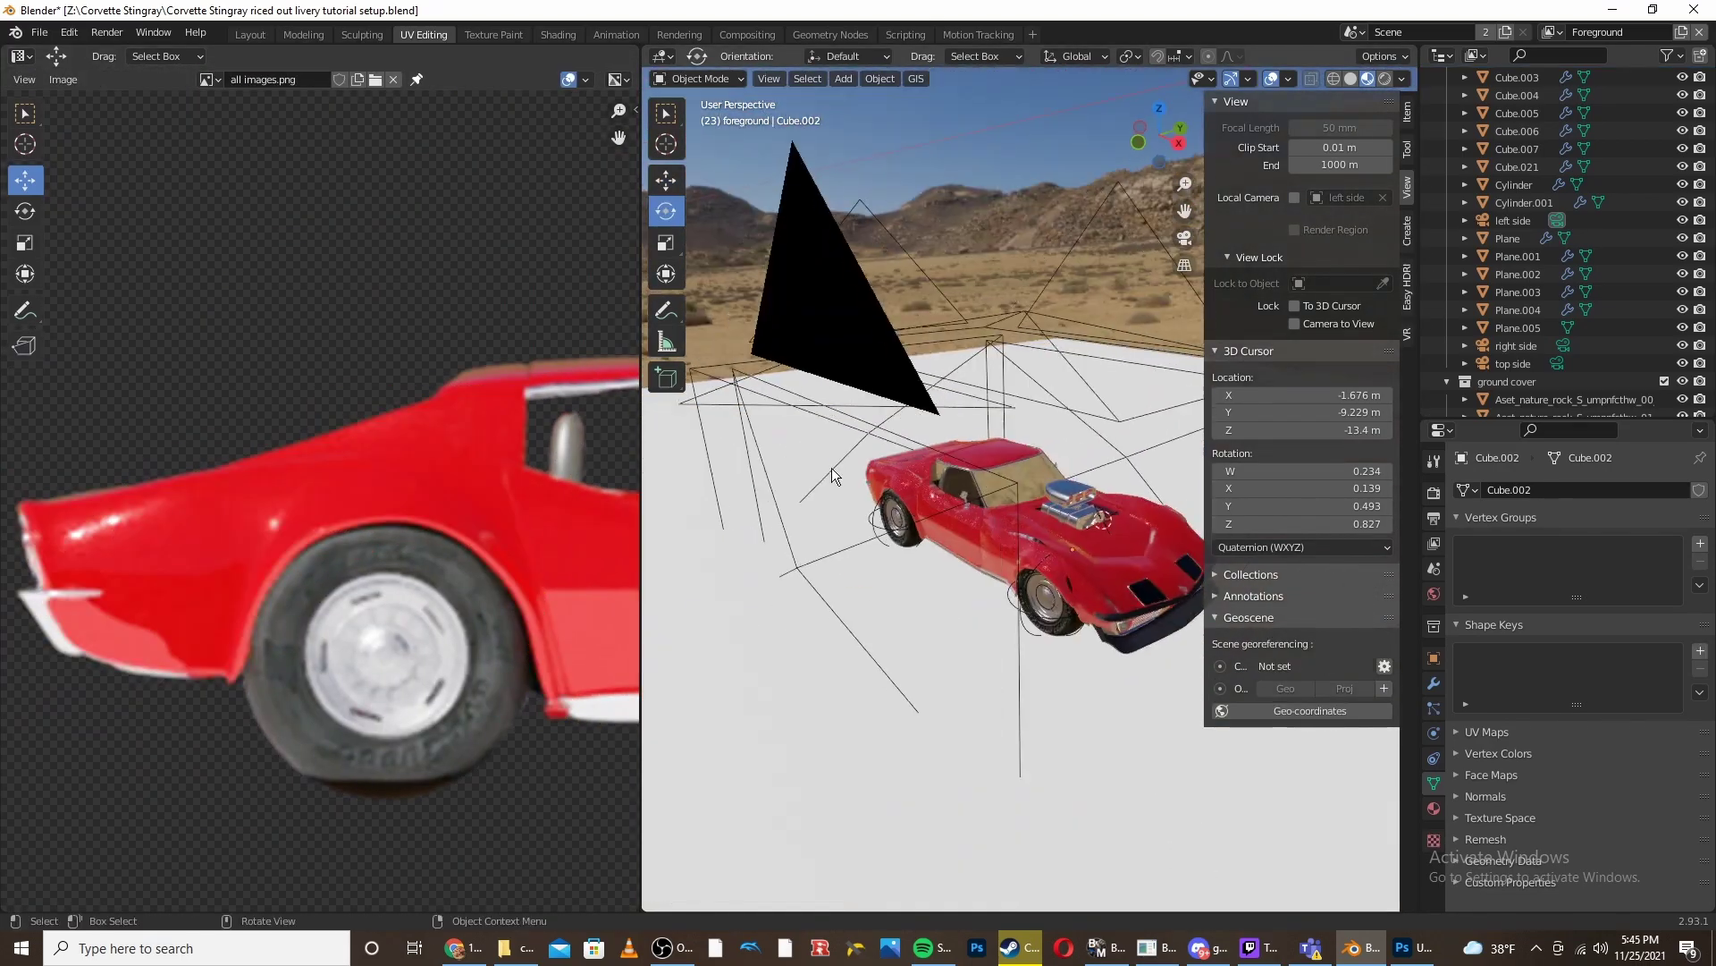
- View the car through the back side camera and open the rear body panel in Edit Mode with nothing selected
middle_click_drag(831, 476, 1034, 525)
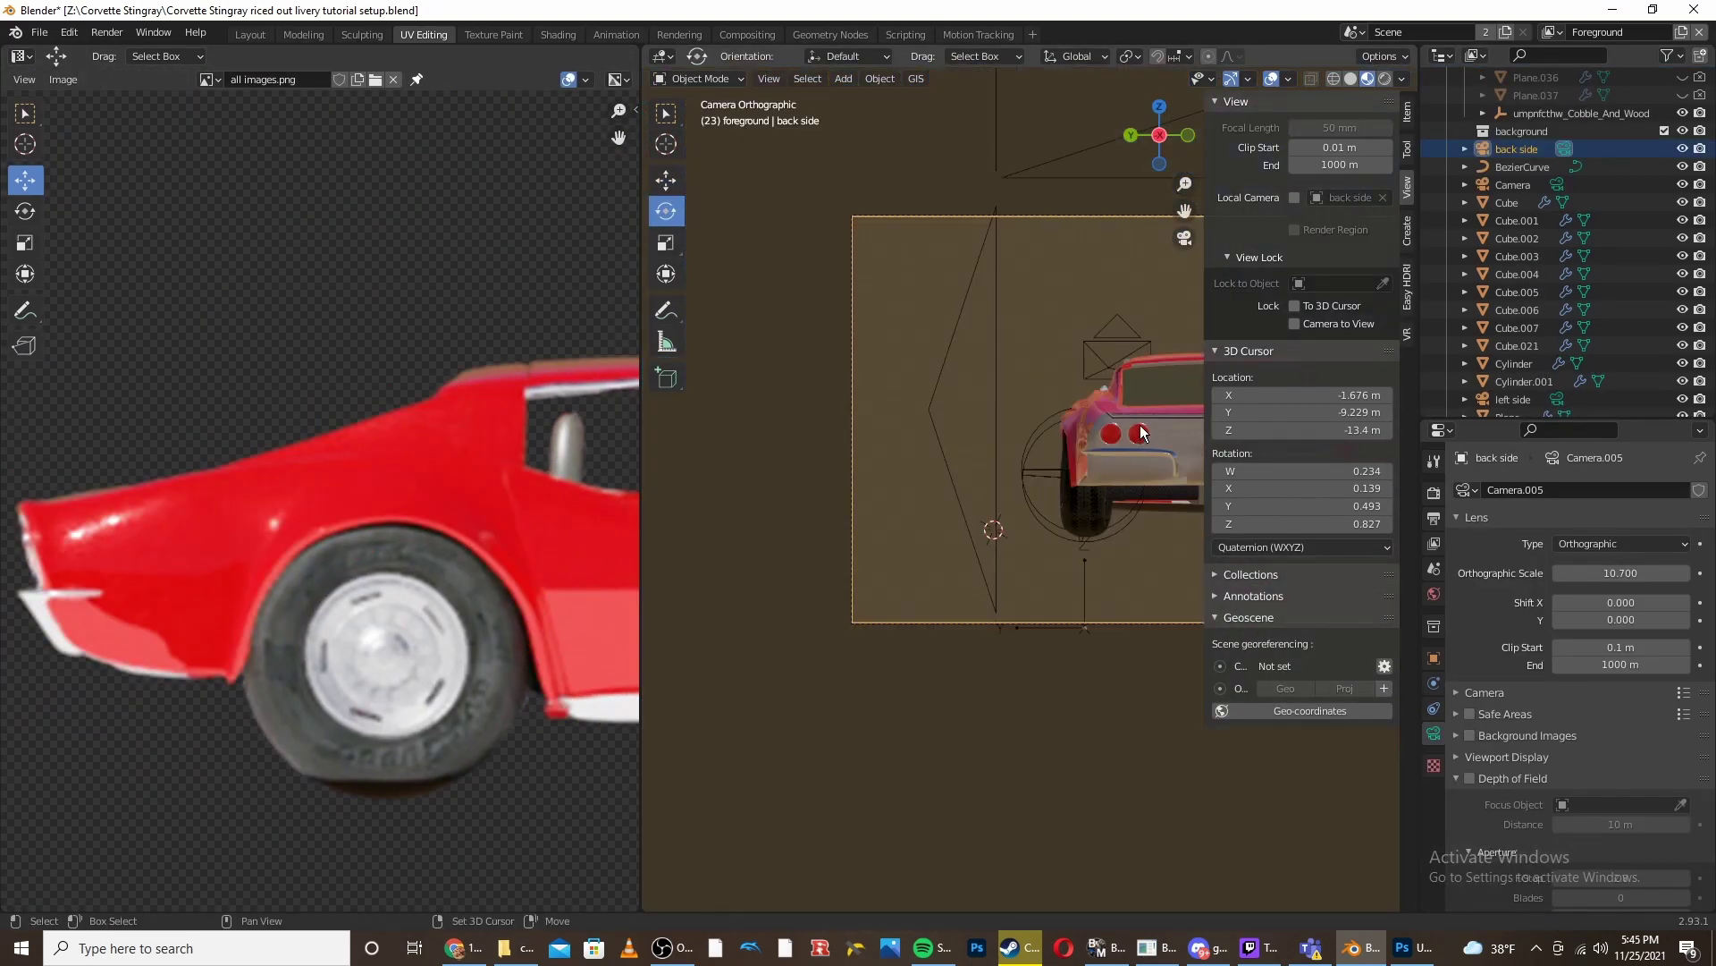
middle_click_drag(1128, 405, 871, 402, "shift")
left_click(958, 437)
key("Tab")
key("alt+a")
scroll(852, 413, "up", 2)
- Circle-select the rear body's back faces around the taillights and align their UVs with the template's back view
key("c")
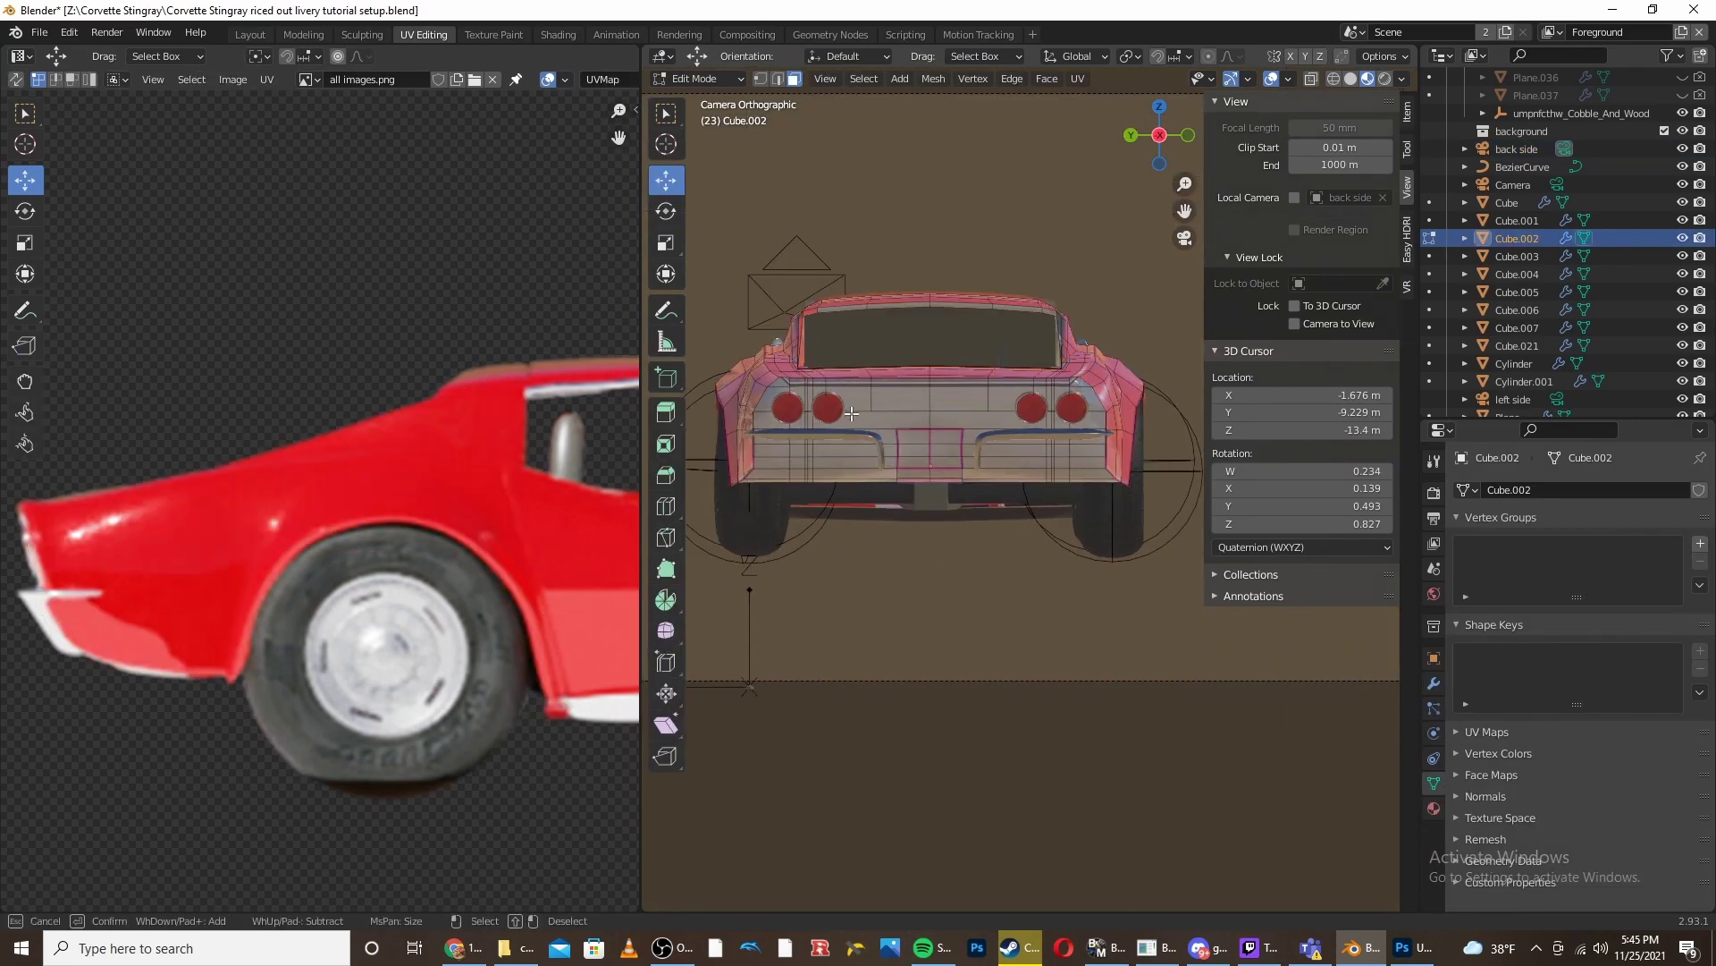
left_click_drag(851, 413, 894, 421)
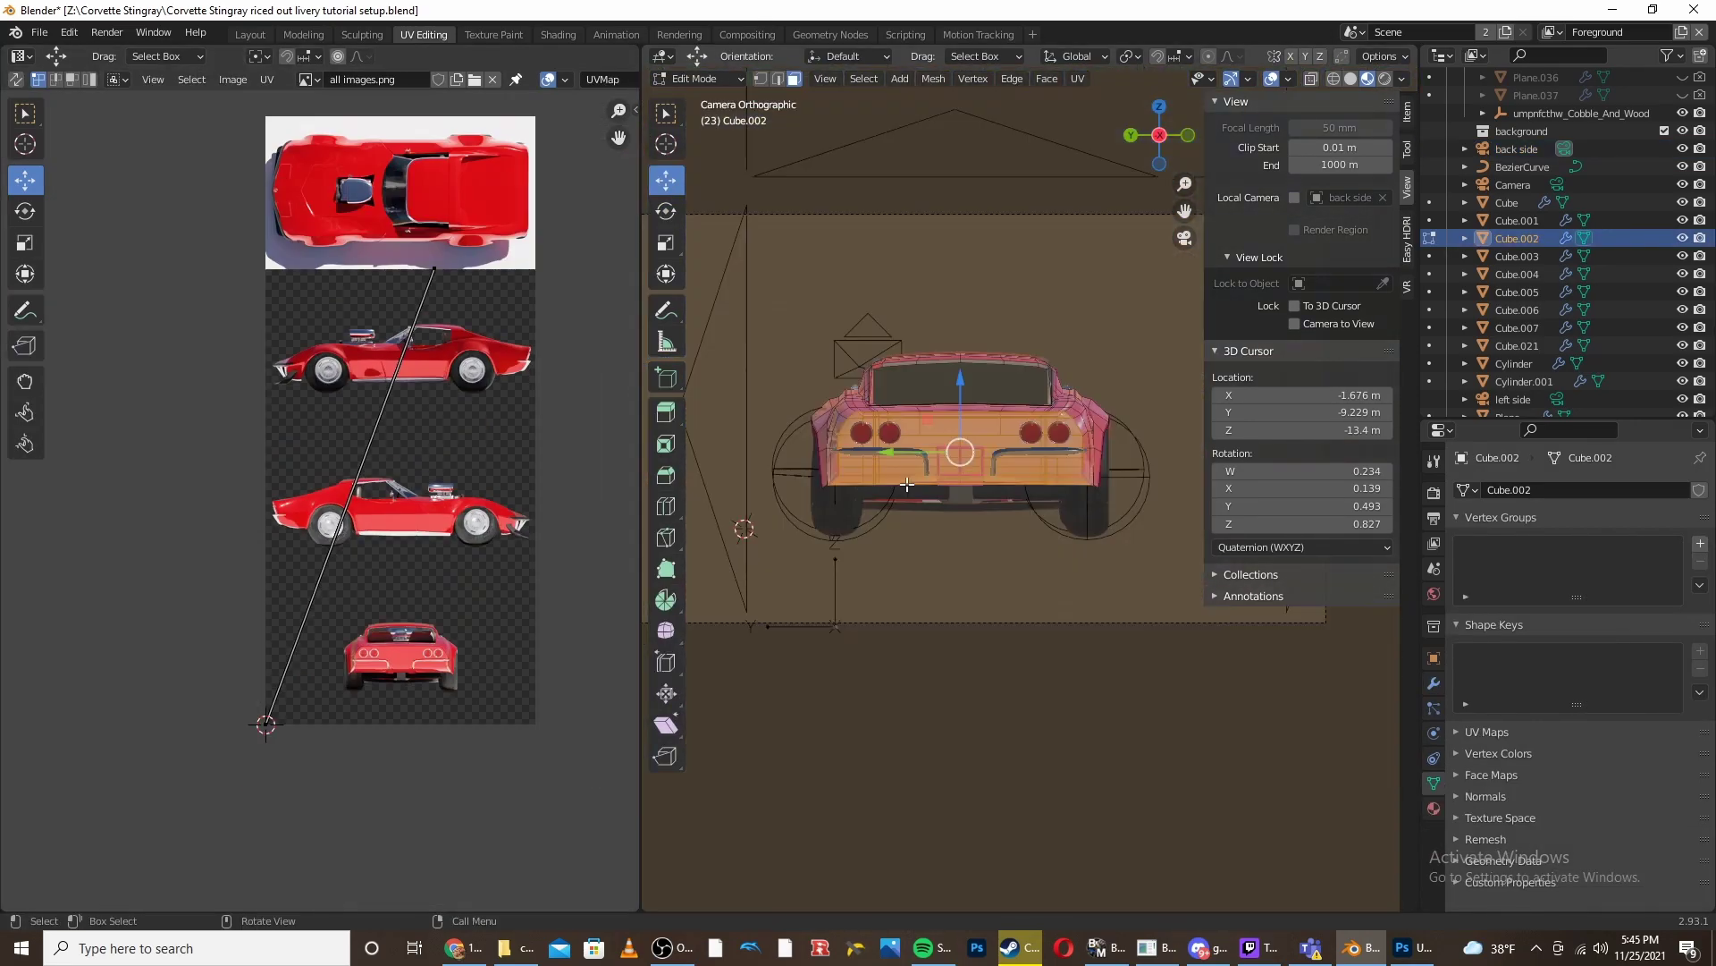
key("g")
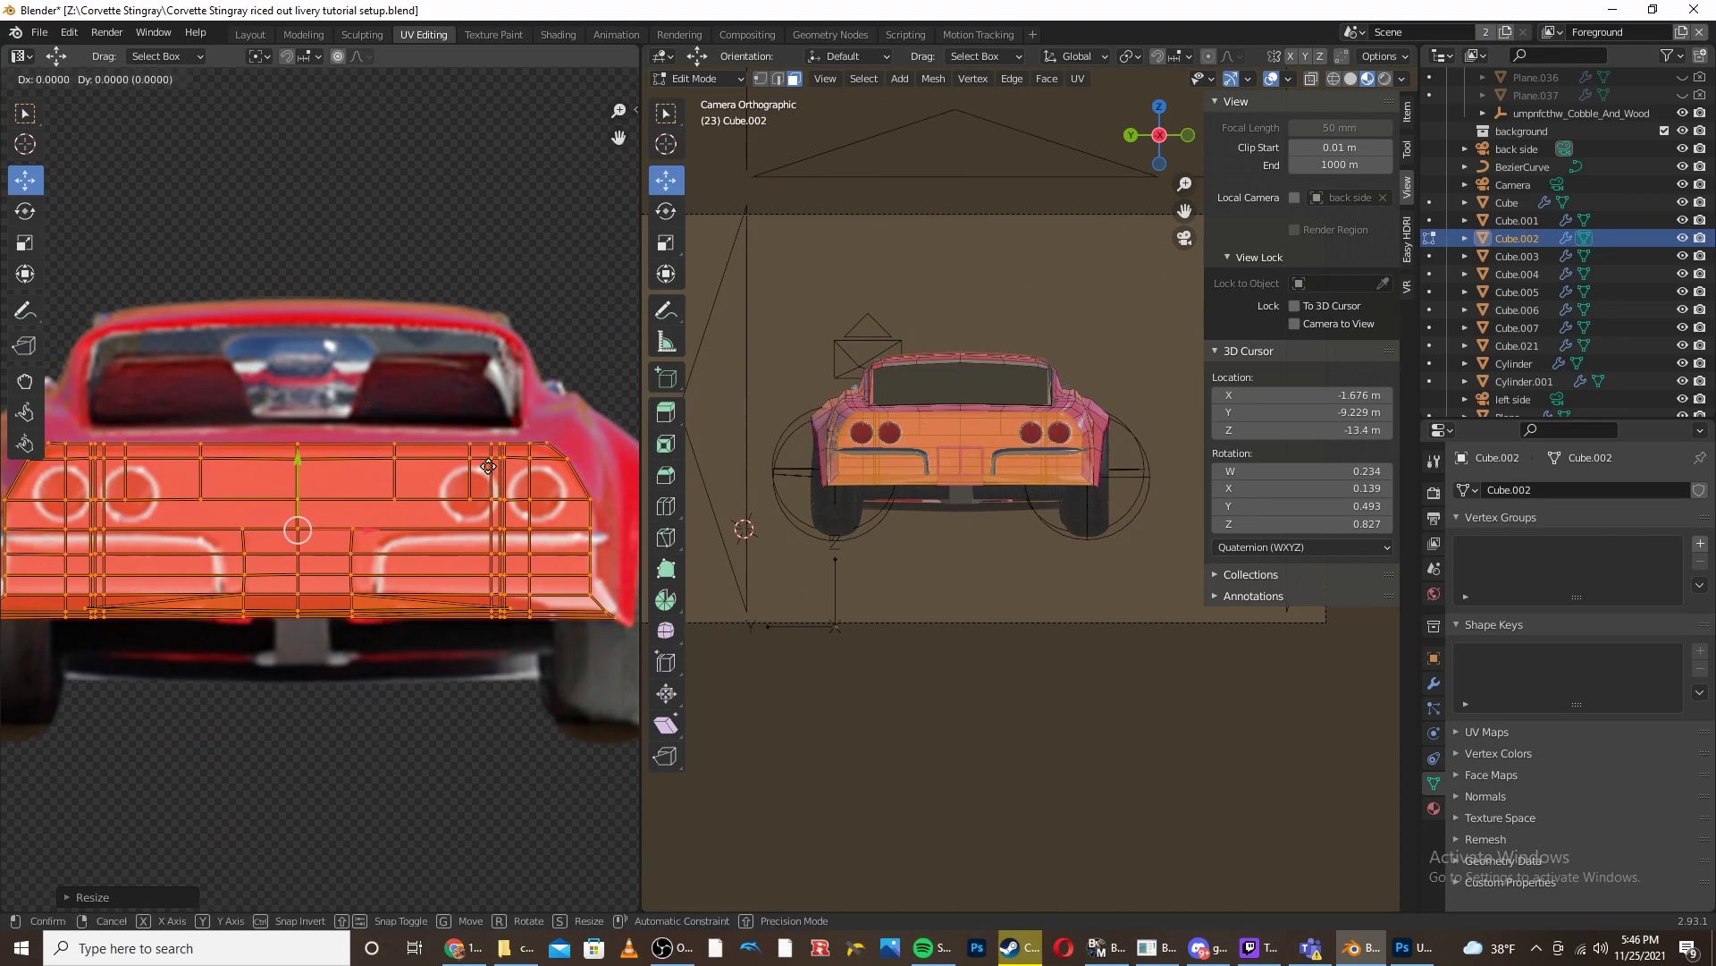
key("Tab")
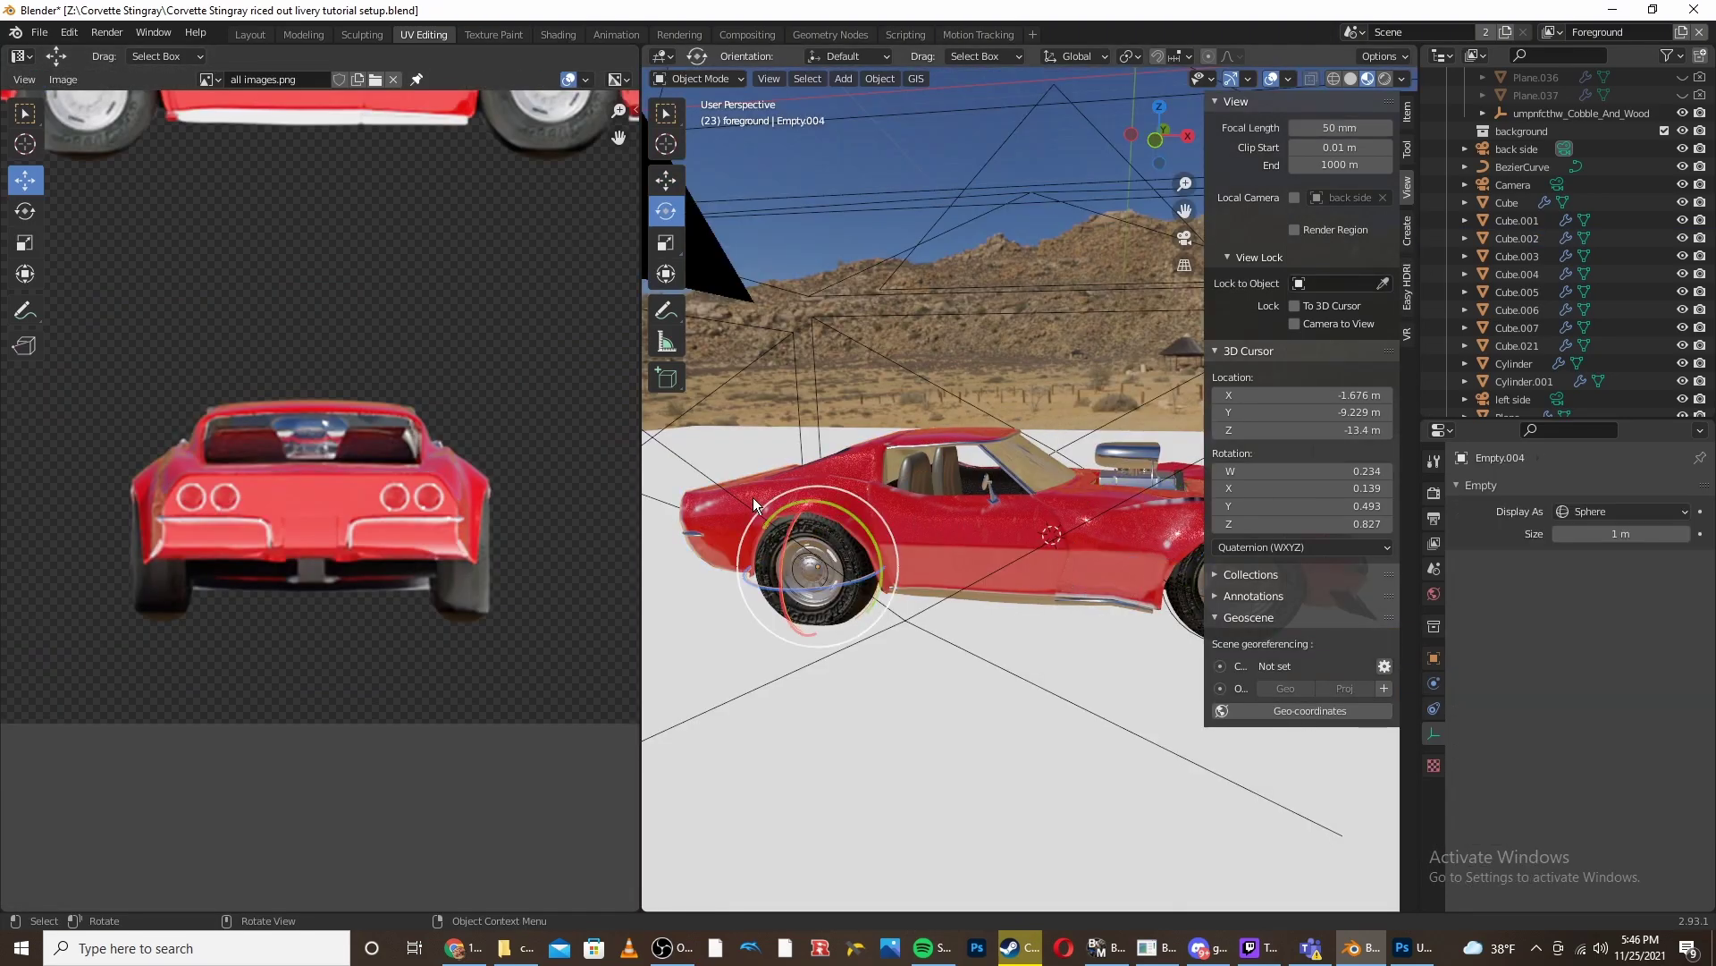
- Toggle the front body panel's Subdivision modifier in the viewport and inspect the textured car from the front
left_click(788, 508)
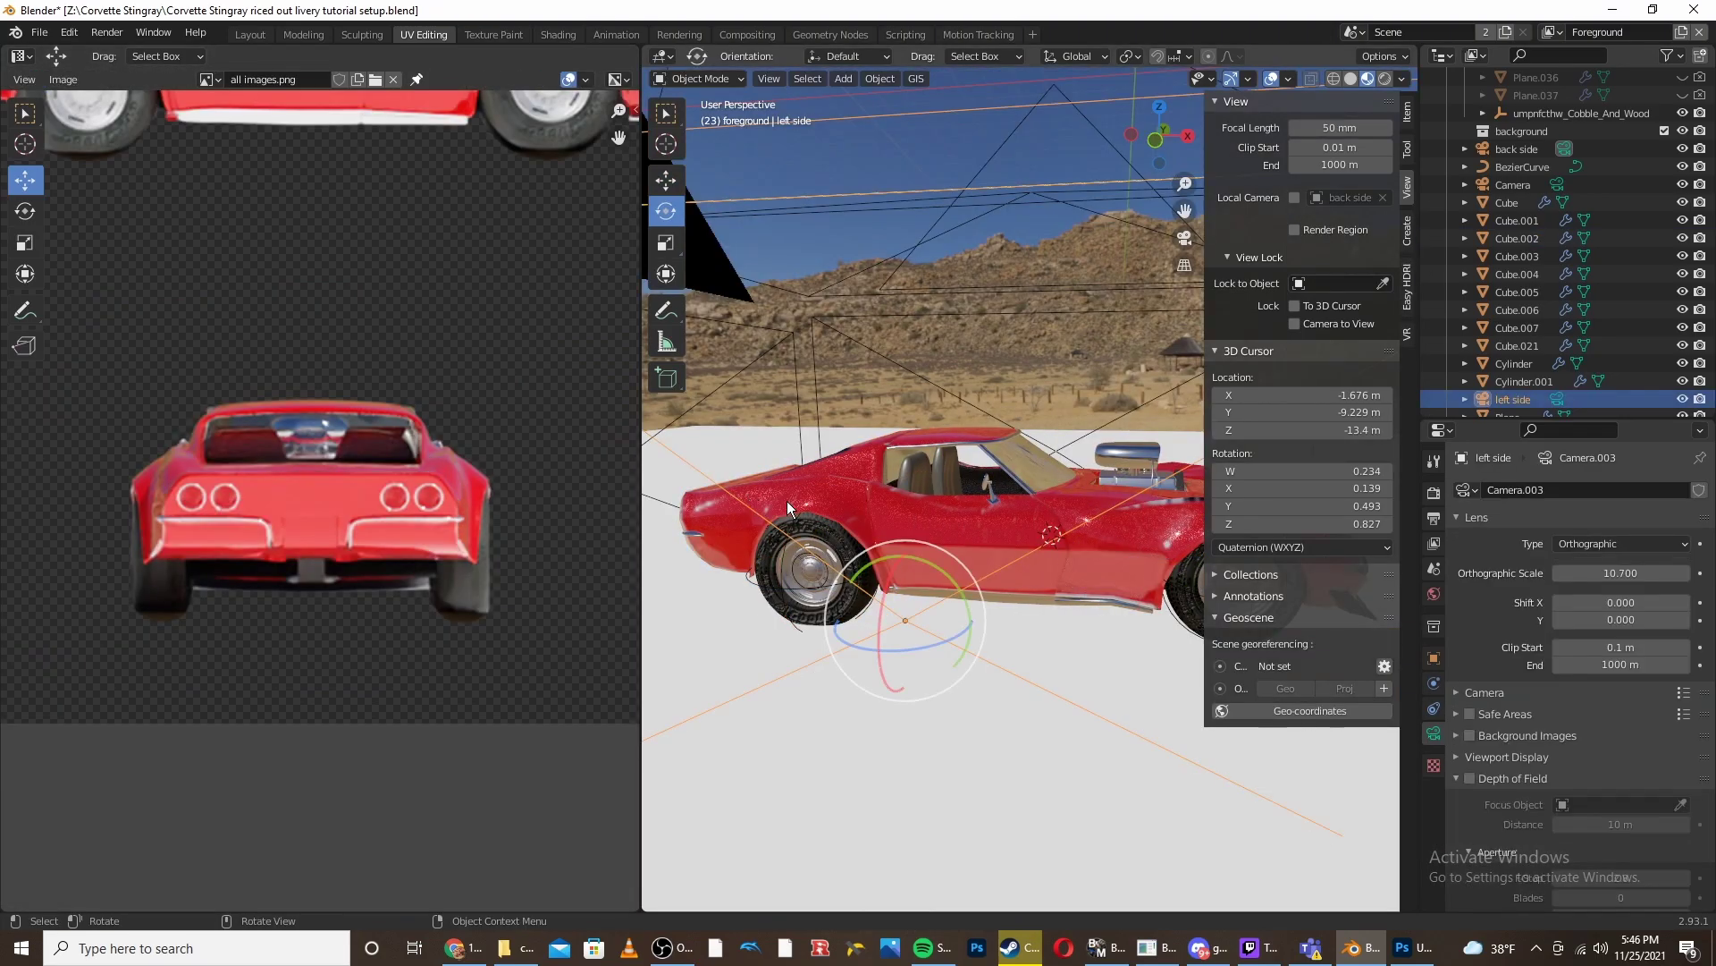
left_click(975, 506)
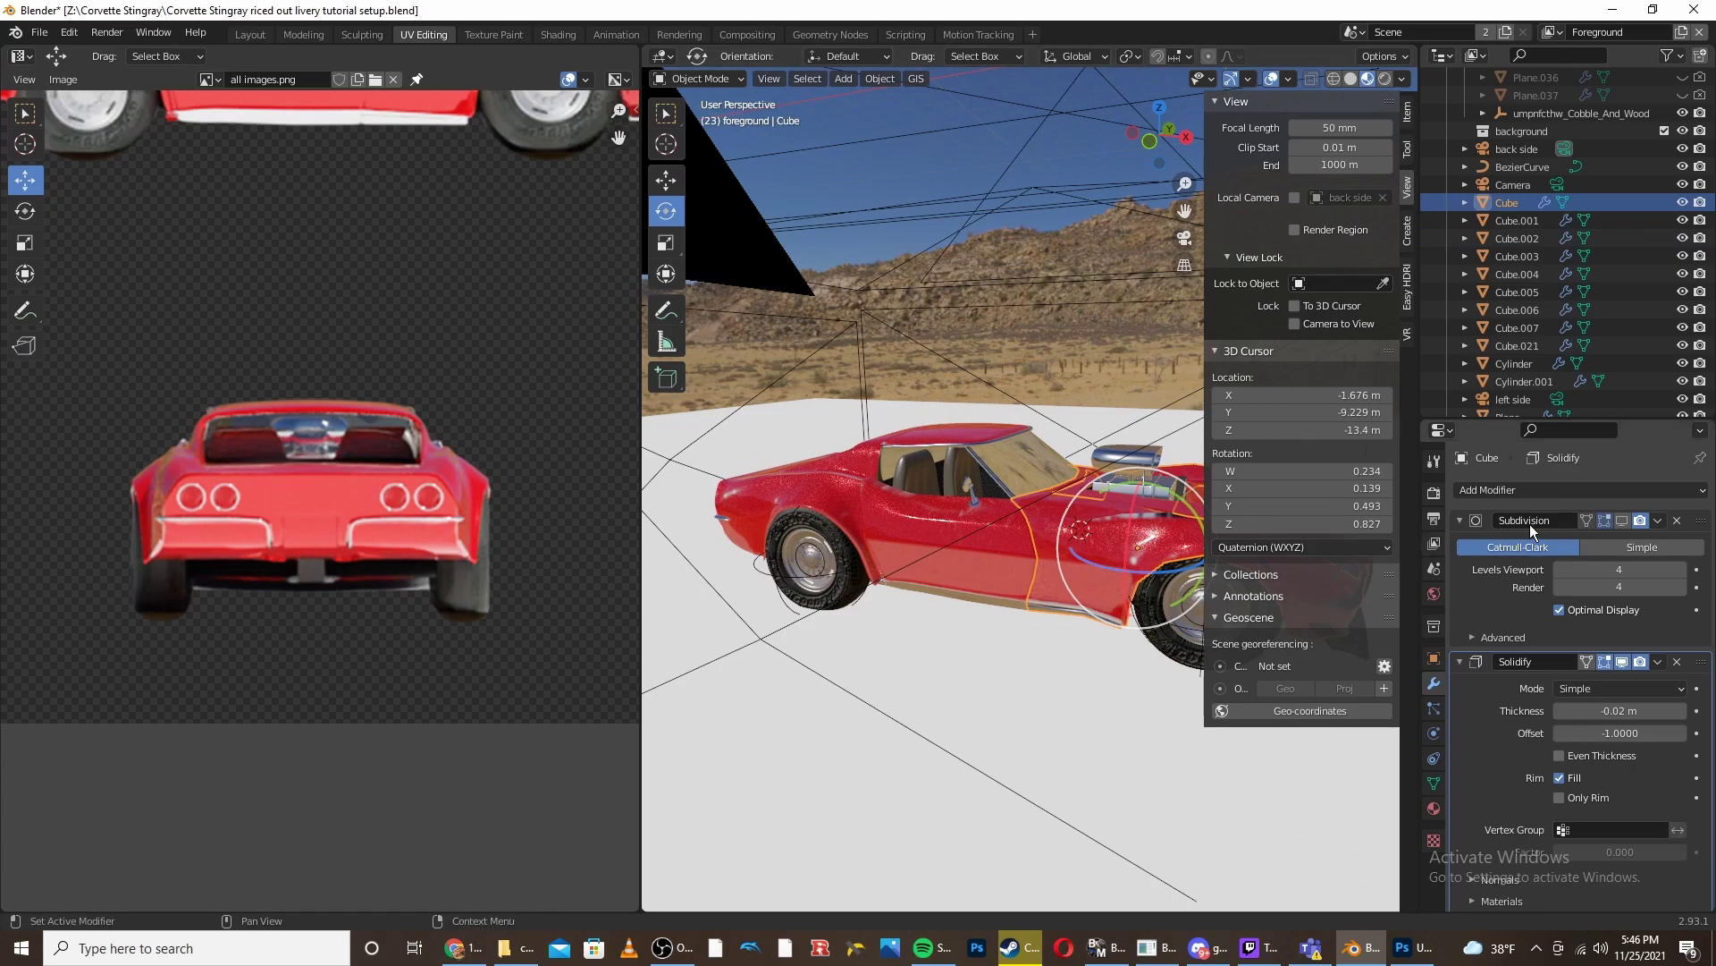
left_click(1620, 519)
left_click(1620, 518)
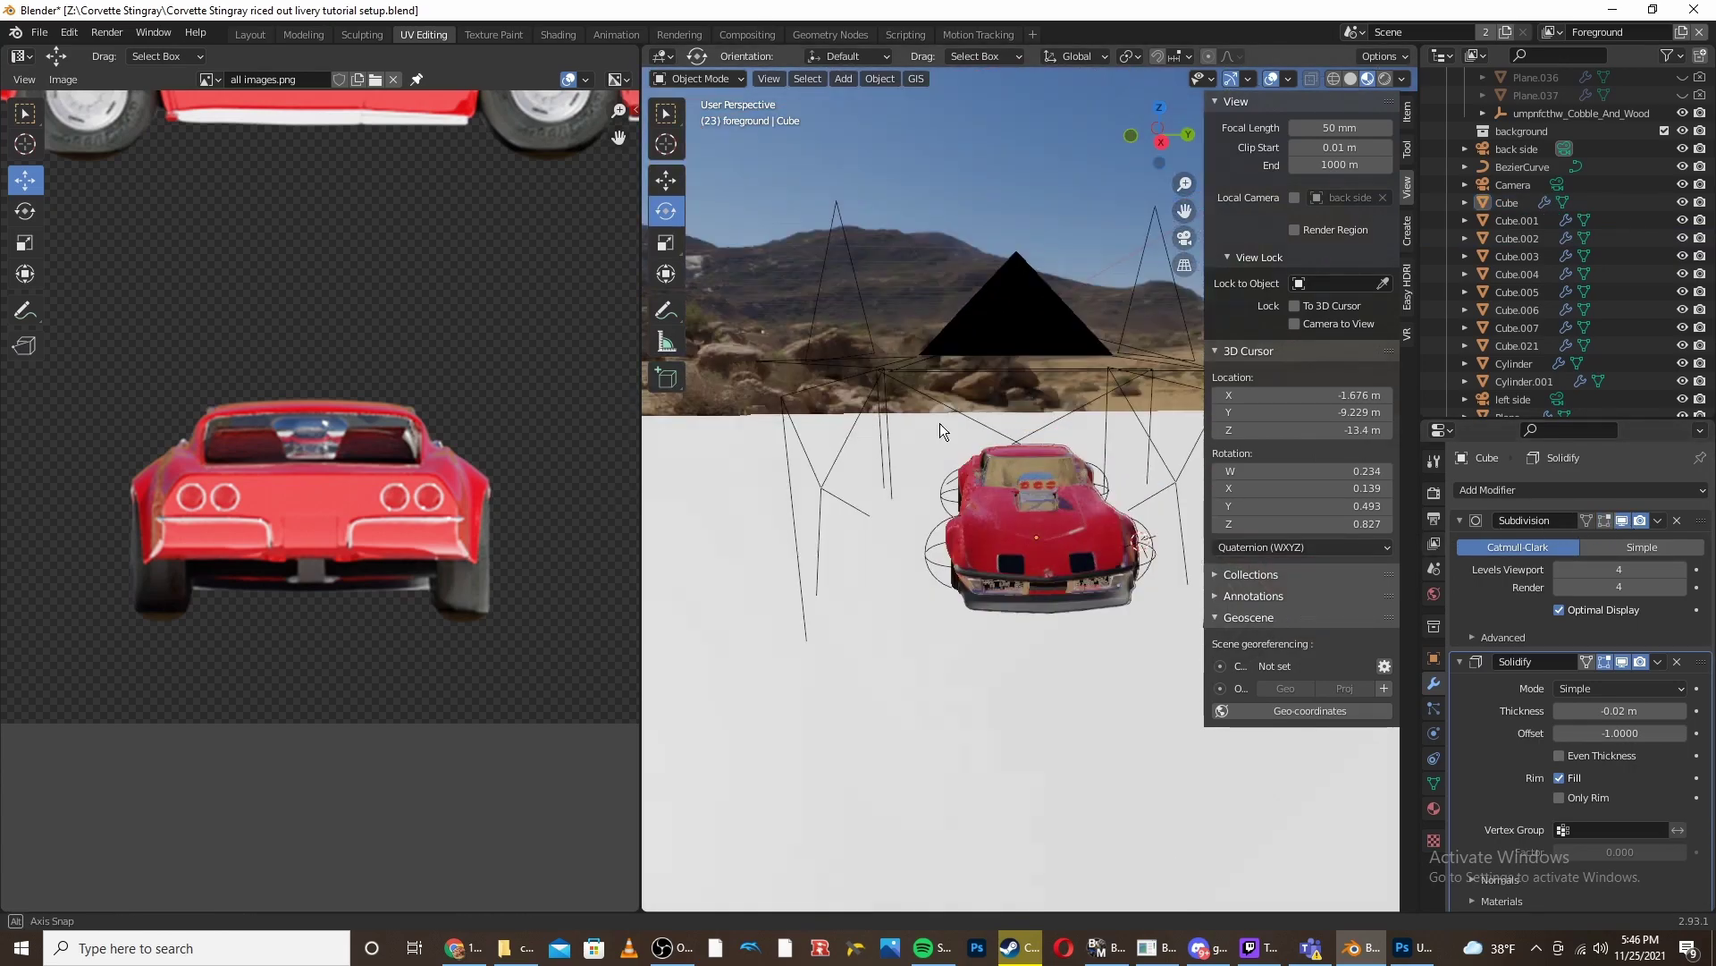
middle_click_drag(941, 422, 804, 447)
scroll(383, 464, "down", 2)
scroll(382, 464, "down", 2)
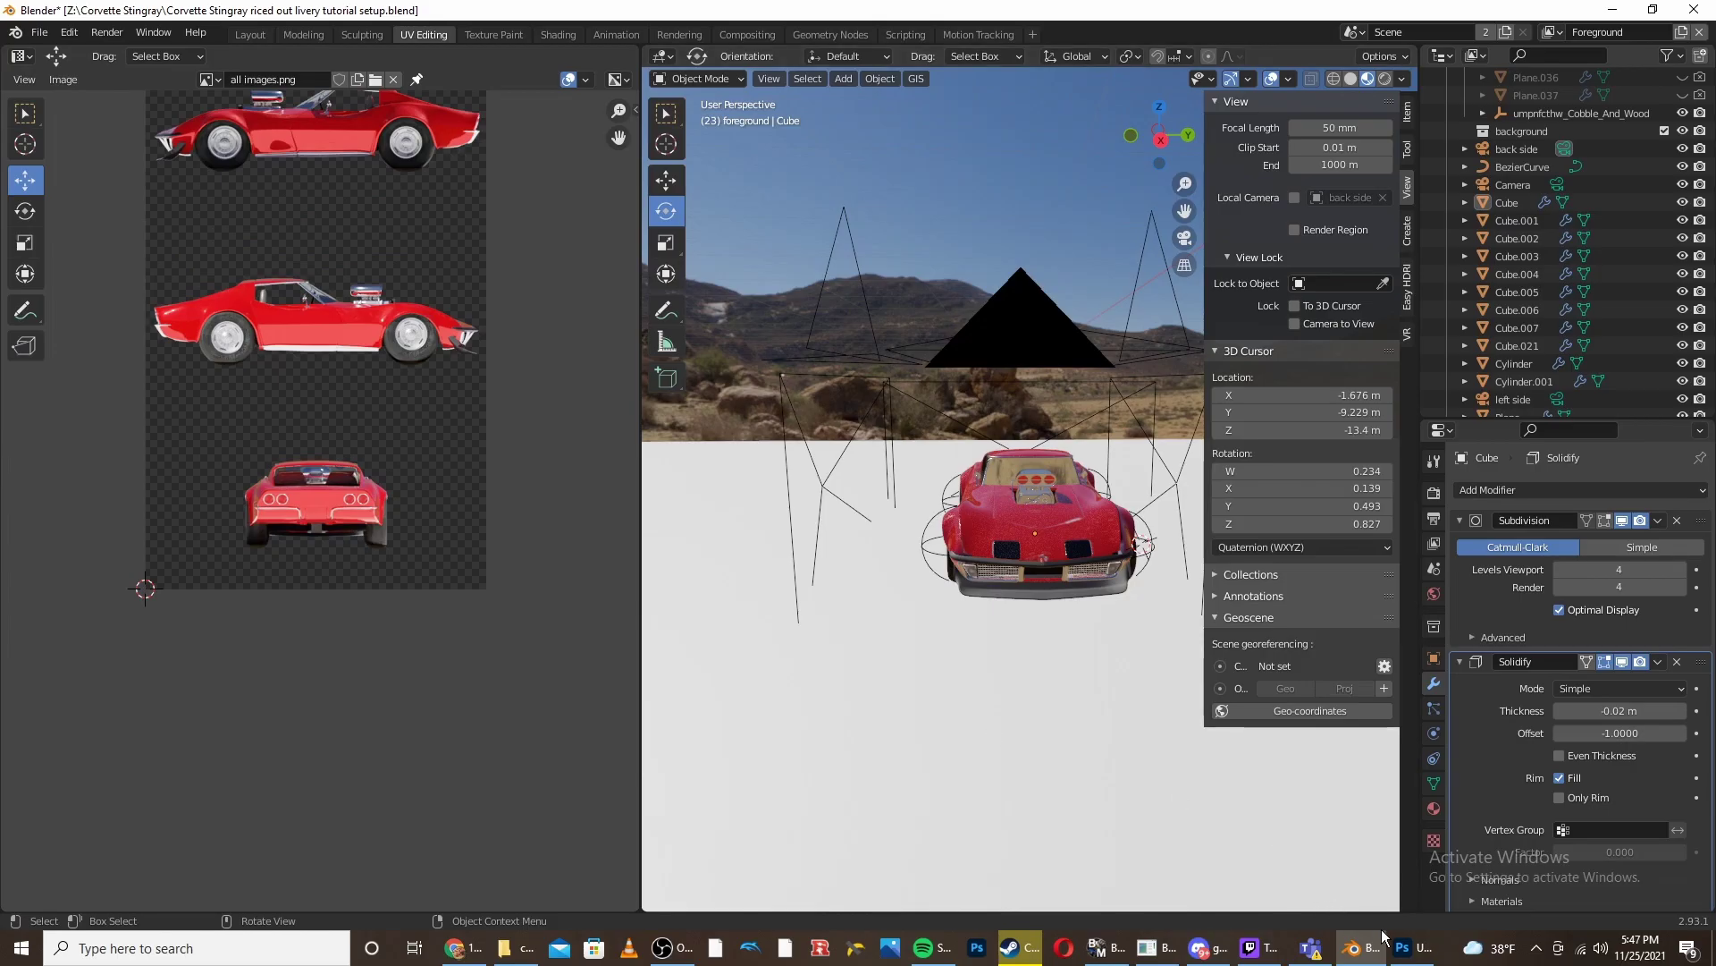
- Switch to Photoshop and open all images.png from the corvette livery tutorial folder on the computer
left_click(1384, 938)
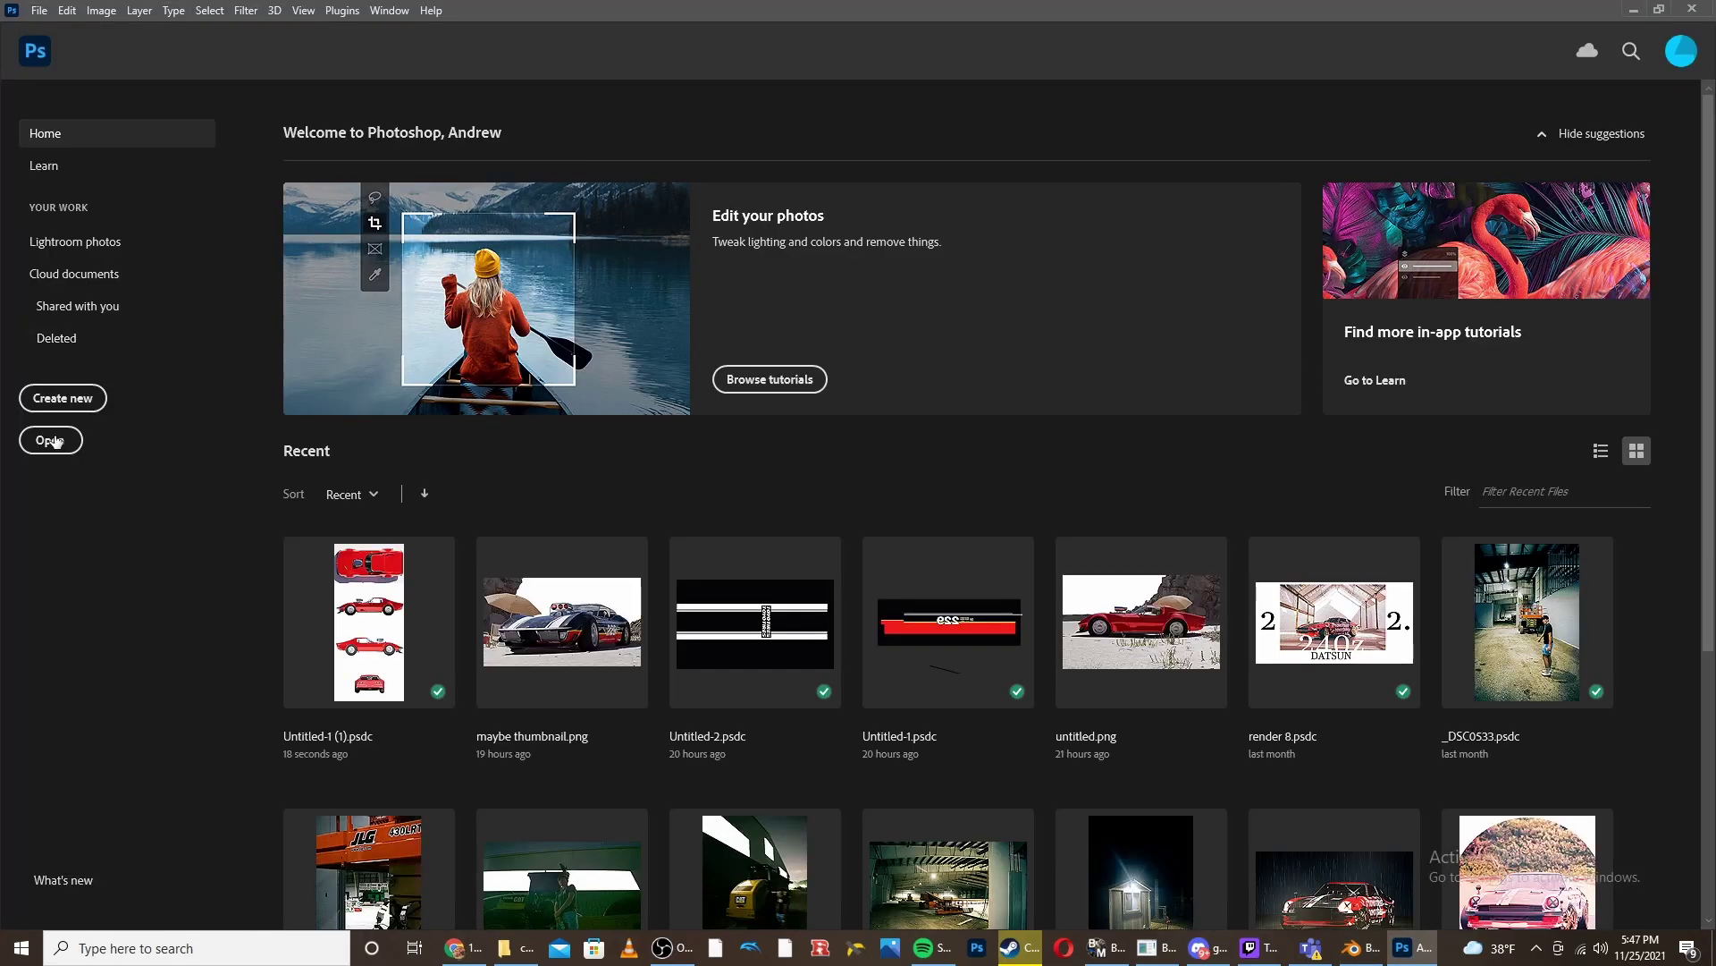
left_click(52, 440)
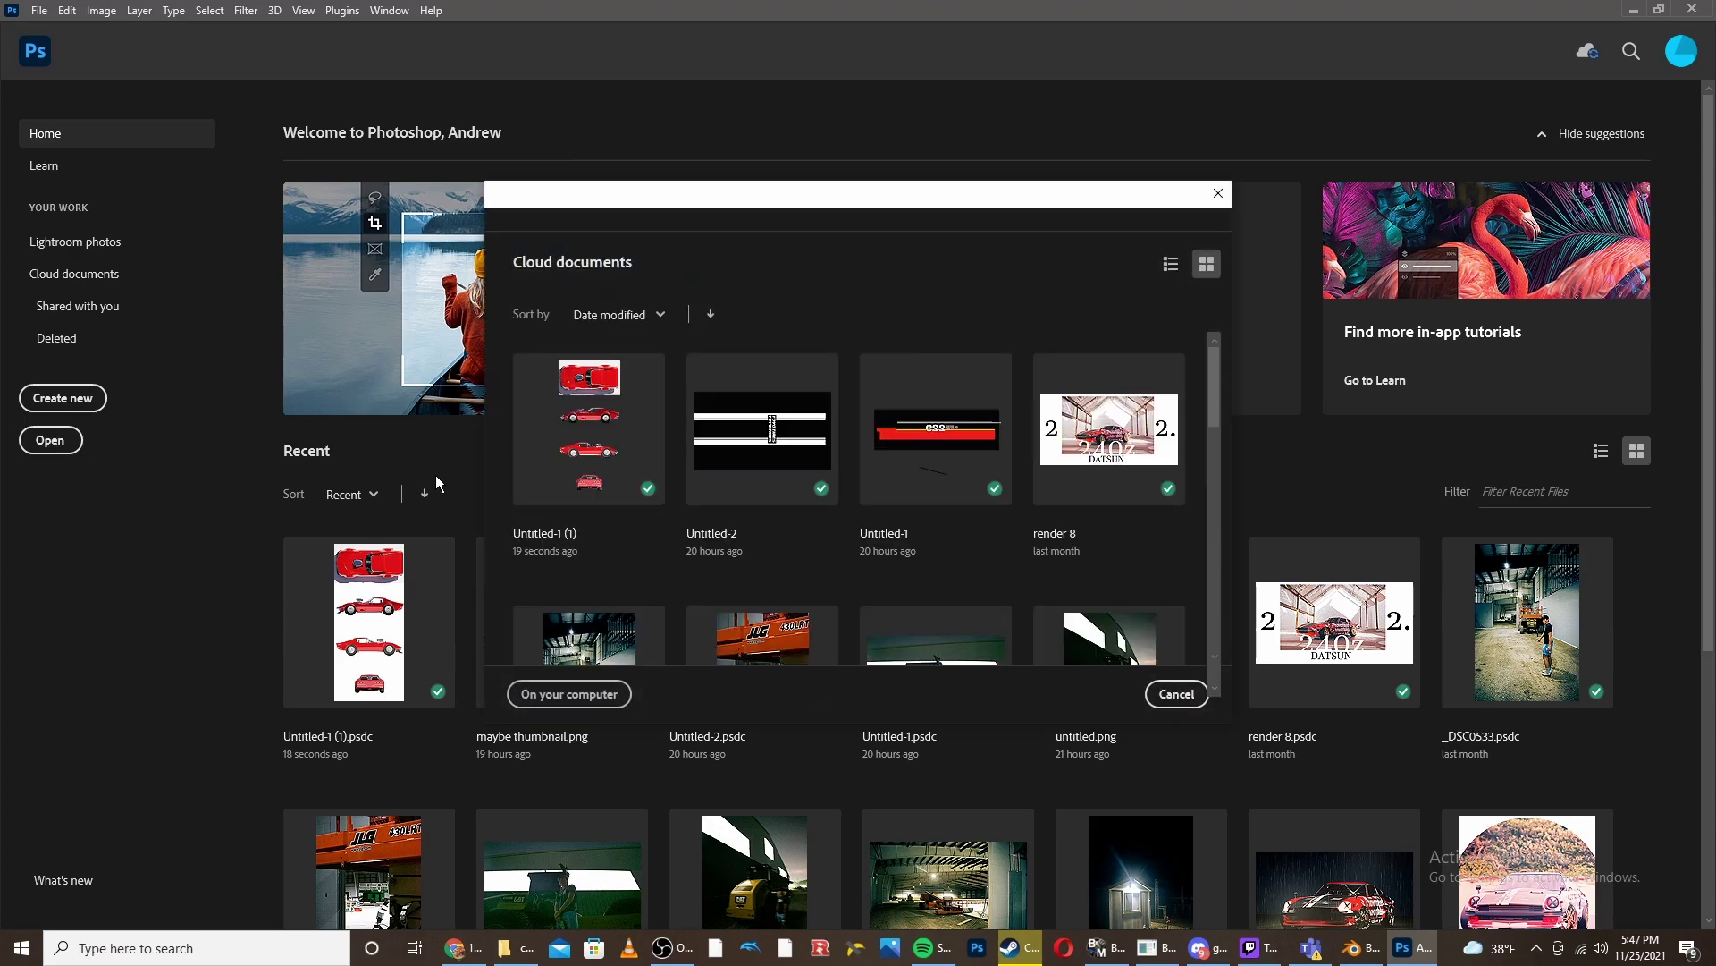
left_click(569, 695)
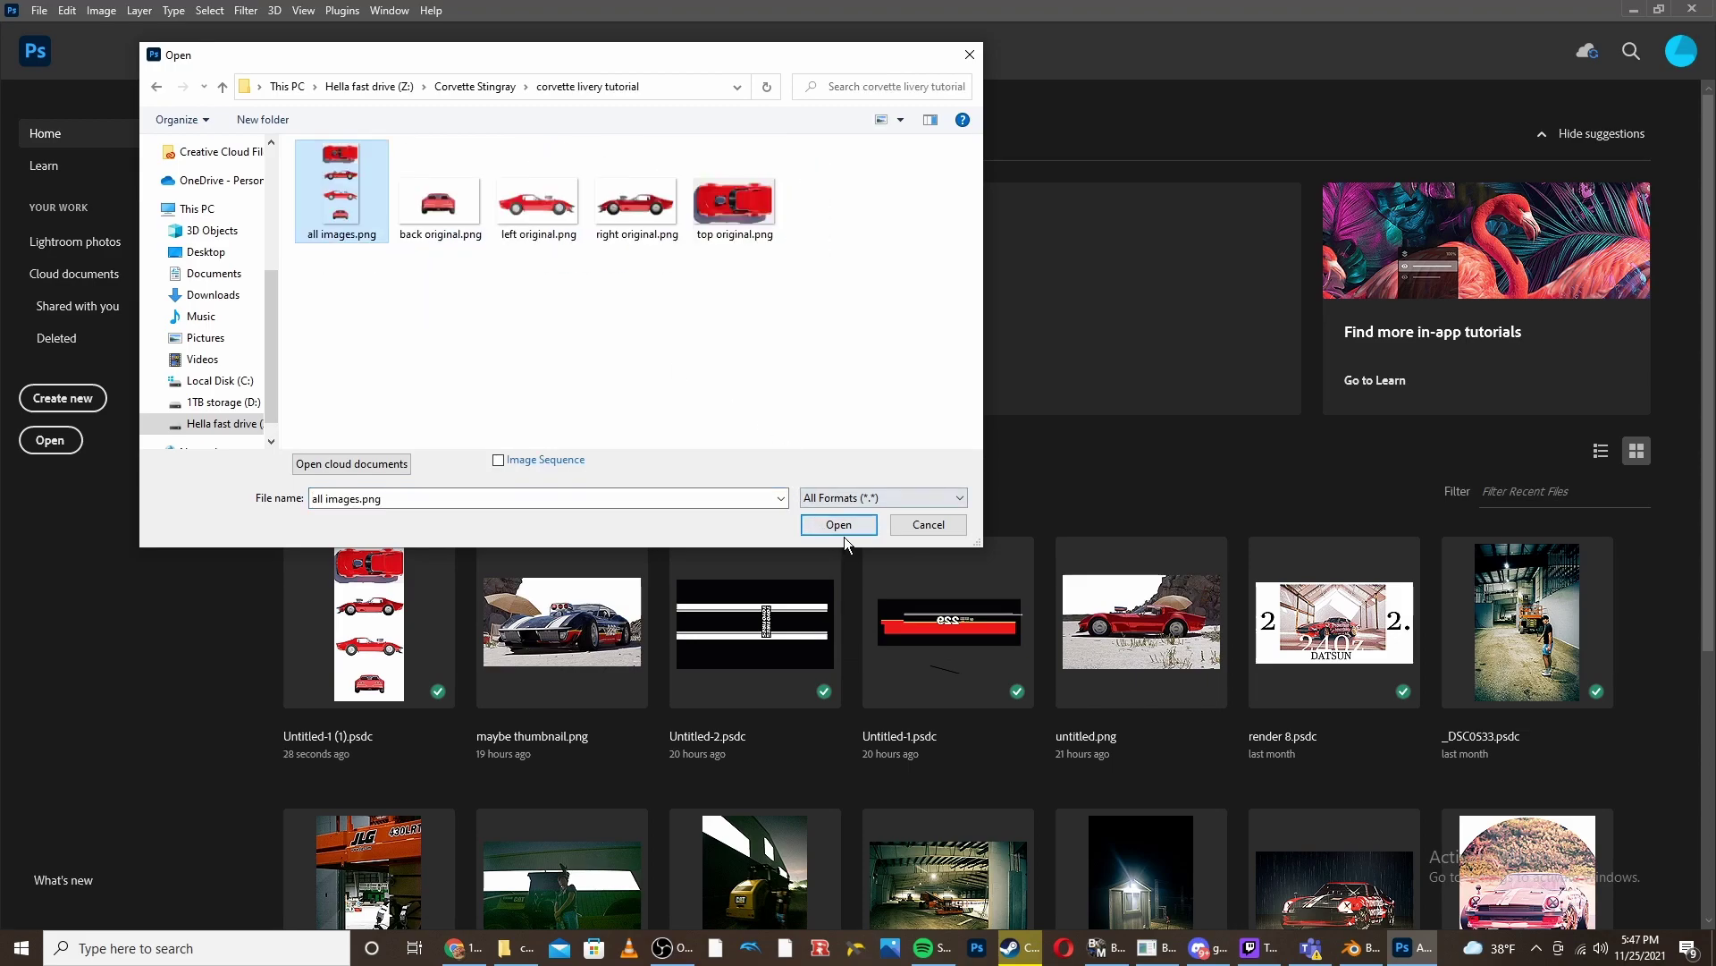
left_click(841, 528)
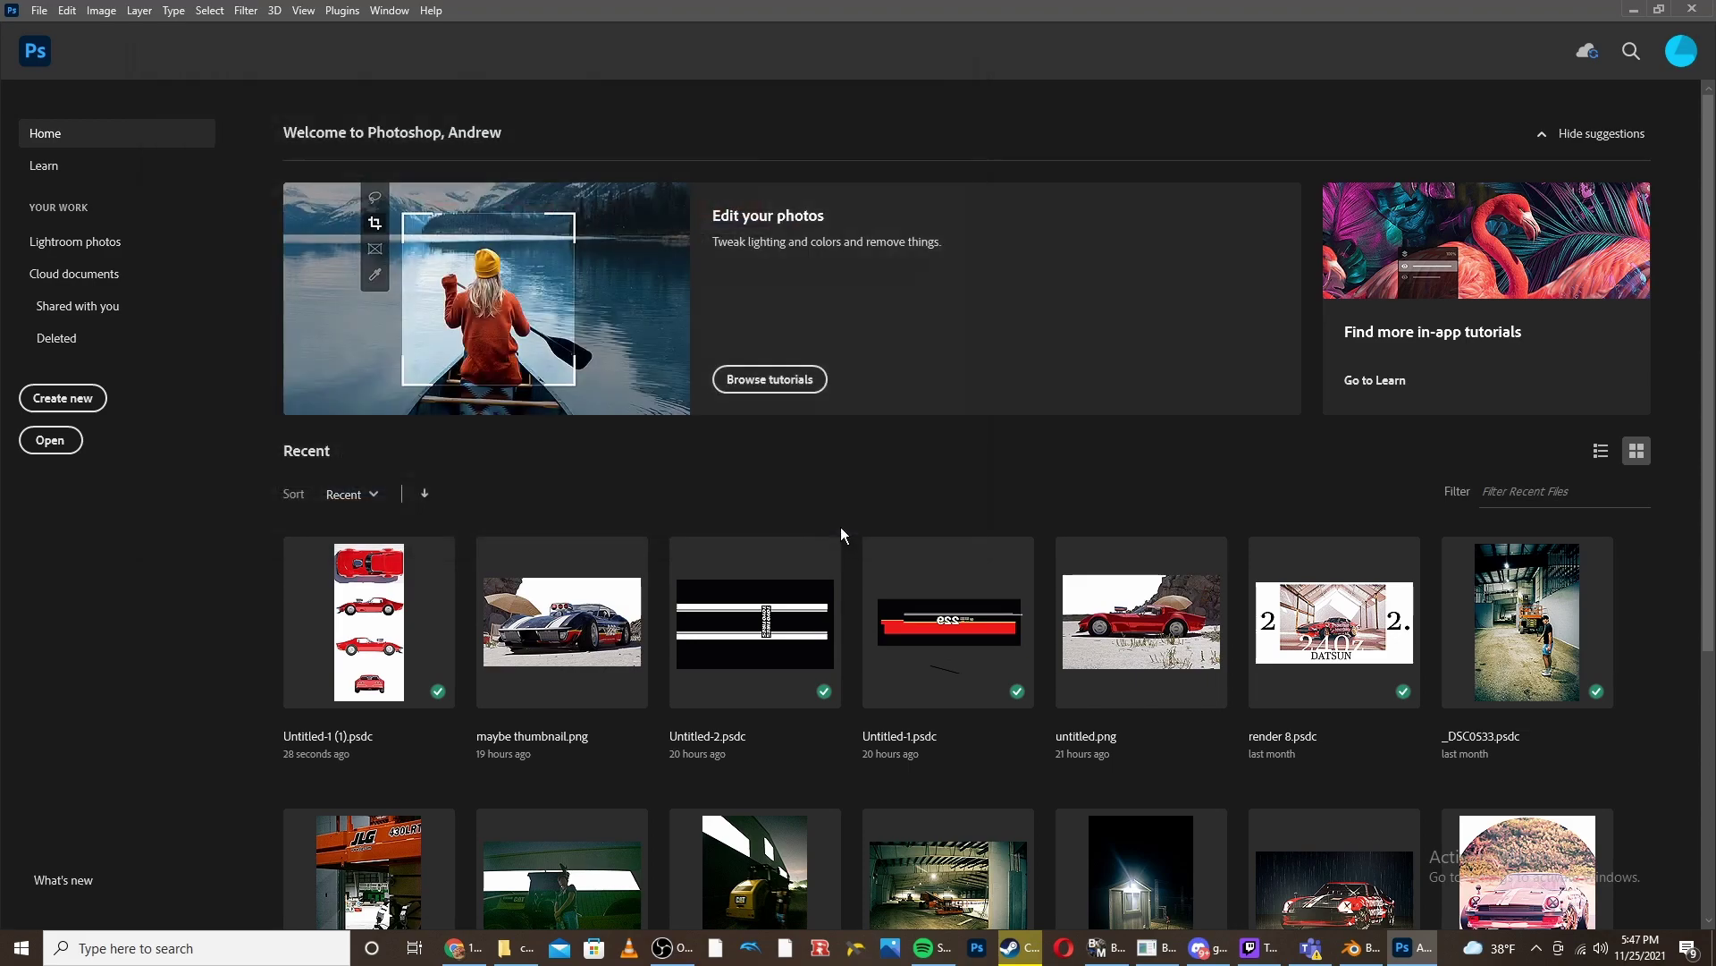
- Lower the template layer's opacity in its Blending Options so the car images are semi-transparent
left_click(1439, 623)
right_click(1455, 623)
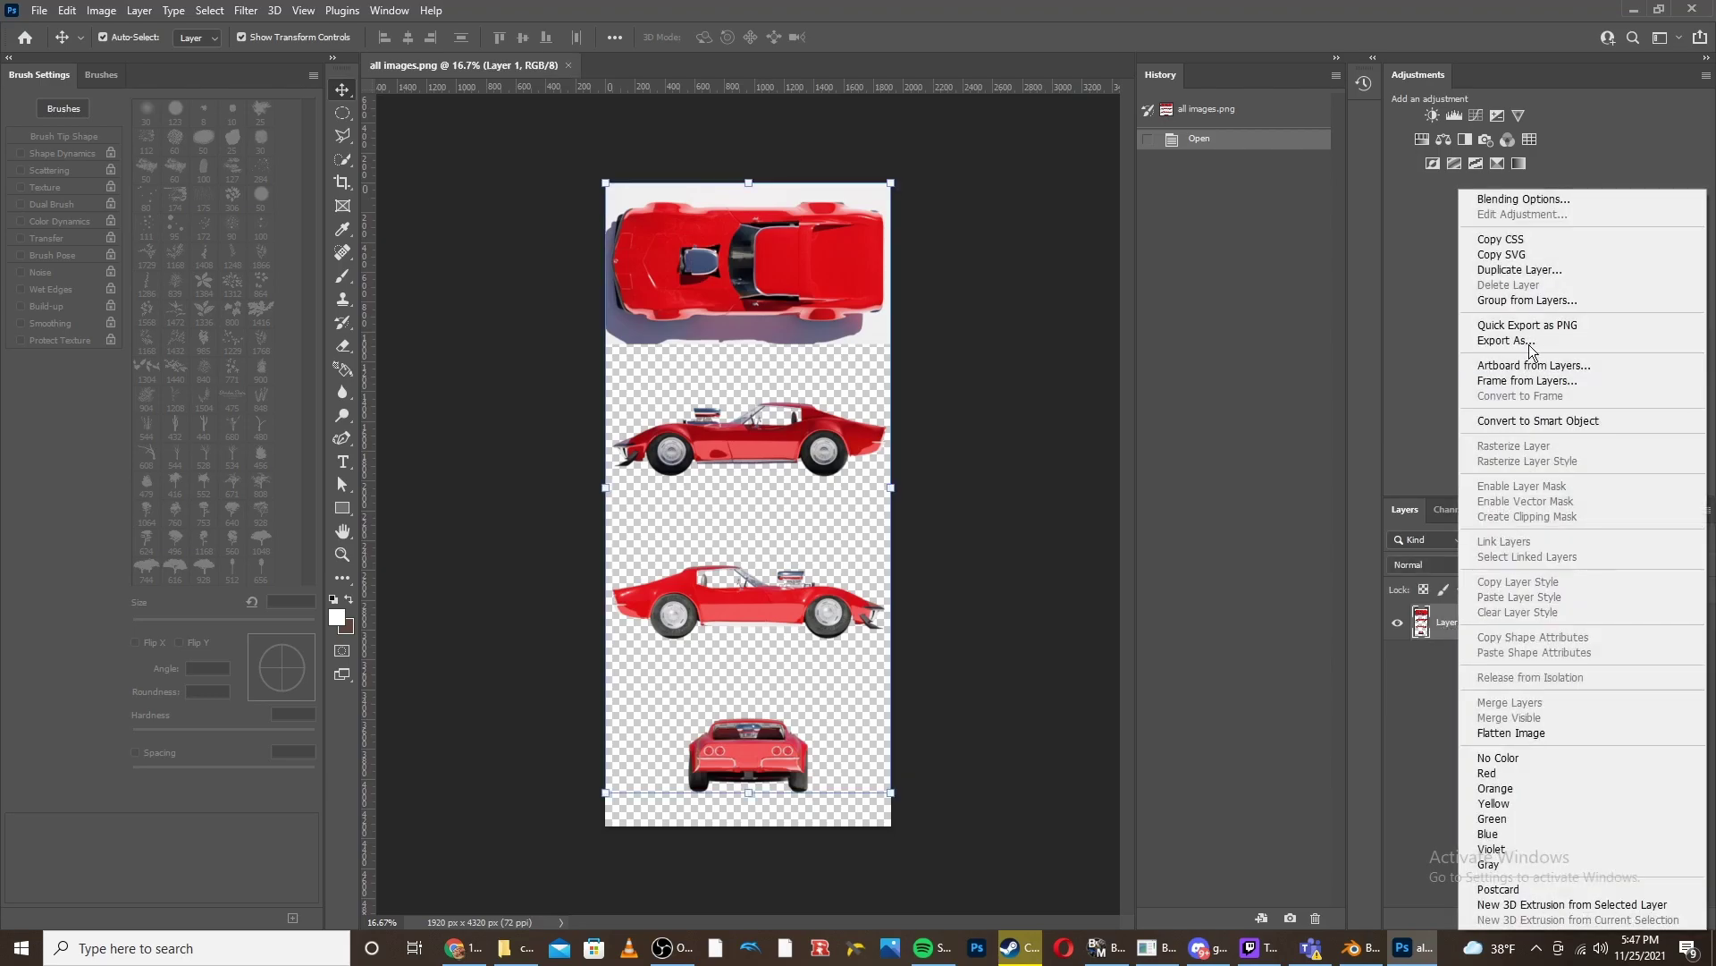
left_click(1535, 202)
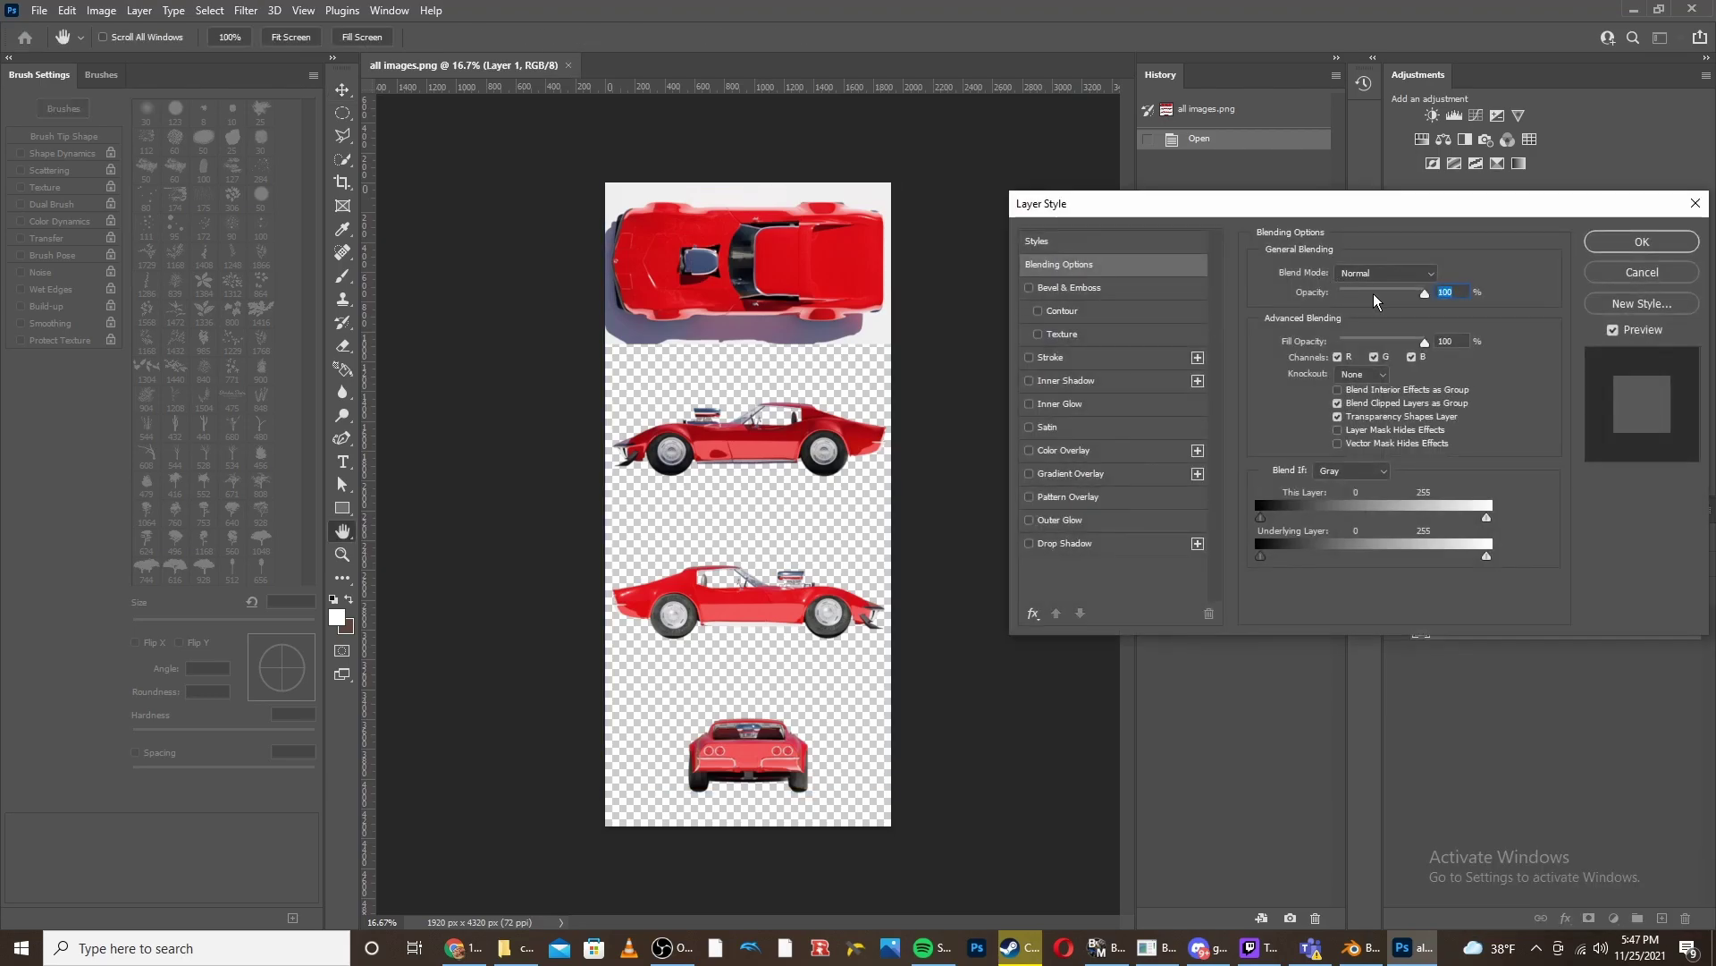
left_click_drag(1422, 295, 1382, 297)
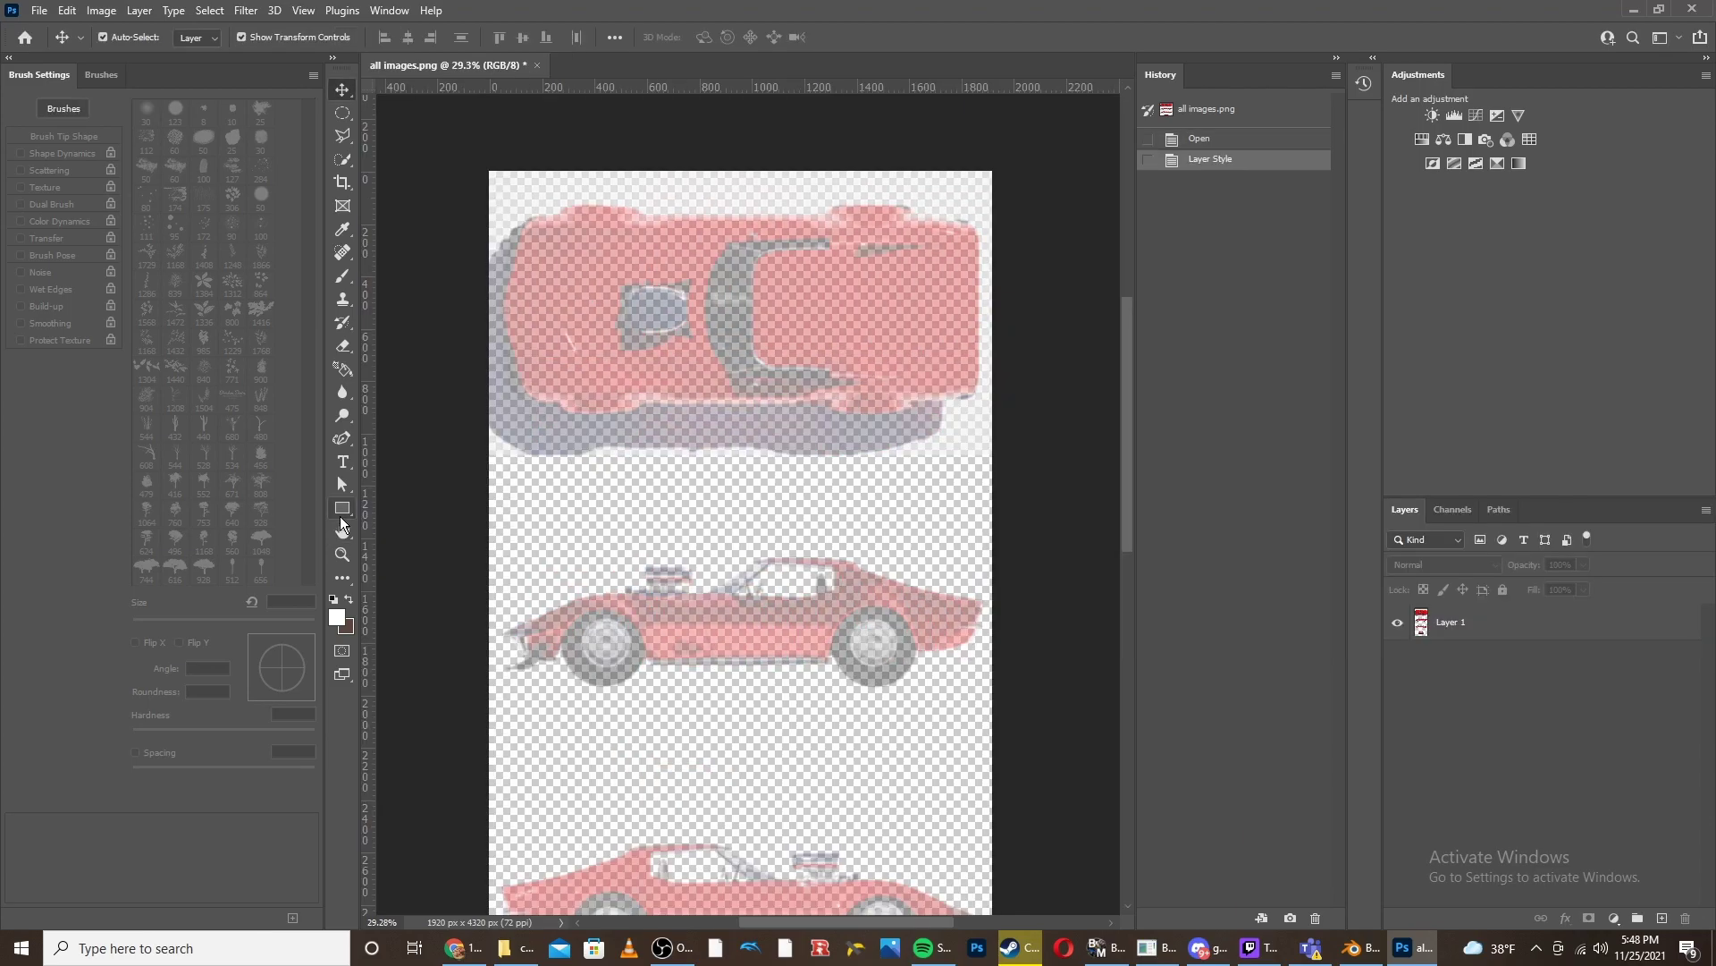
- Draw a rectangle about 2004 by 951 px over the top-view car and fill it with the recently used blue
left_click(340, 513)
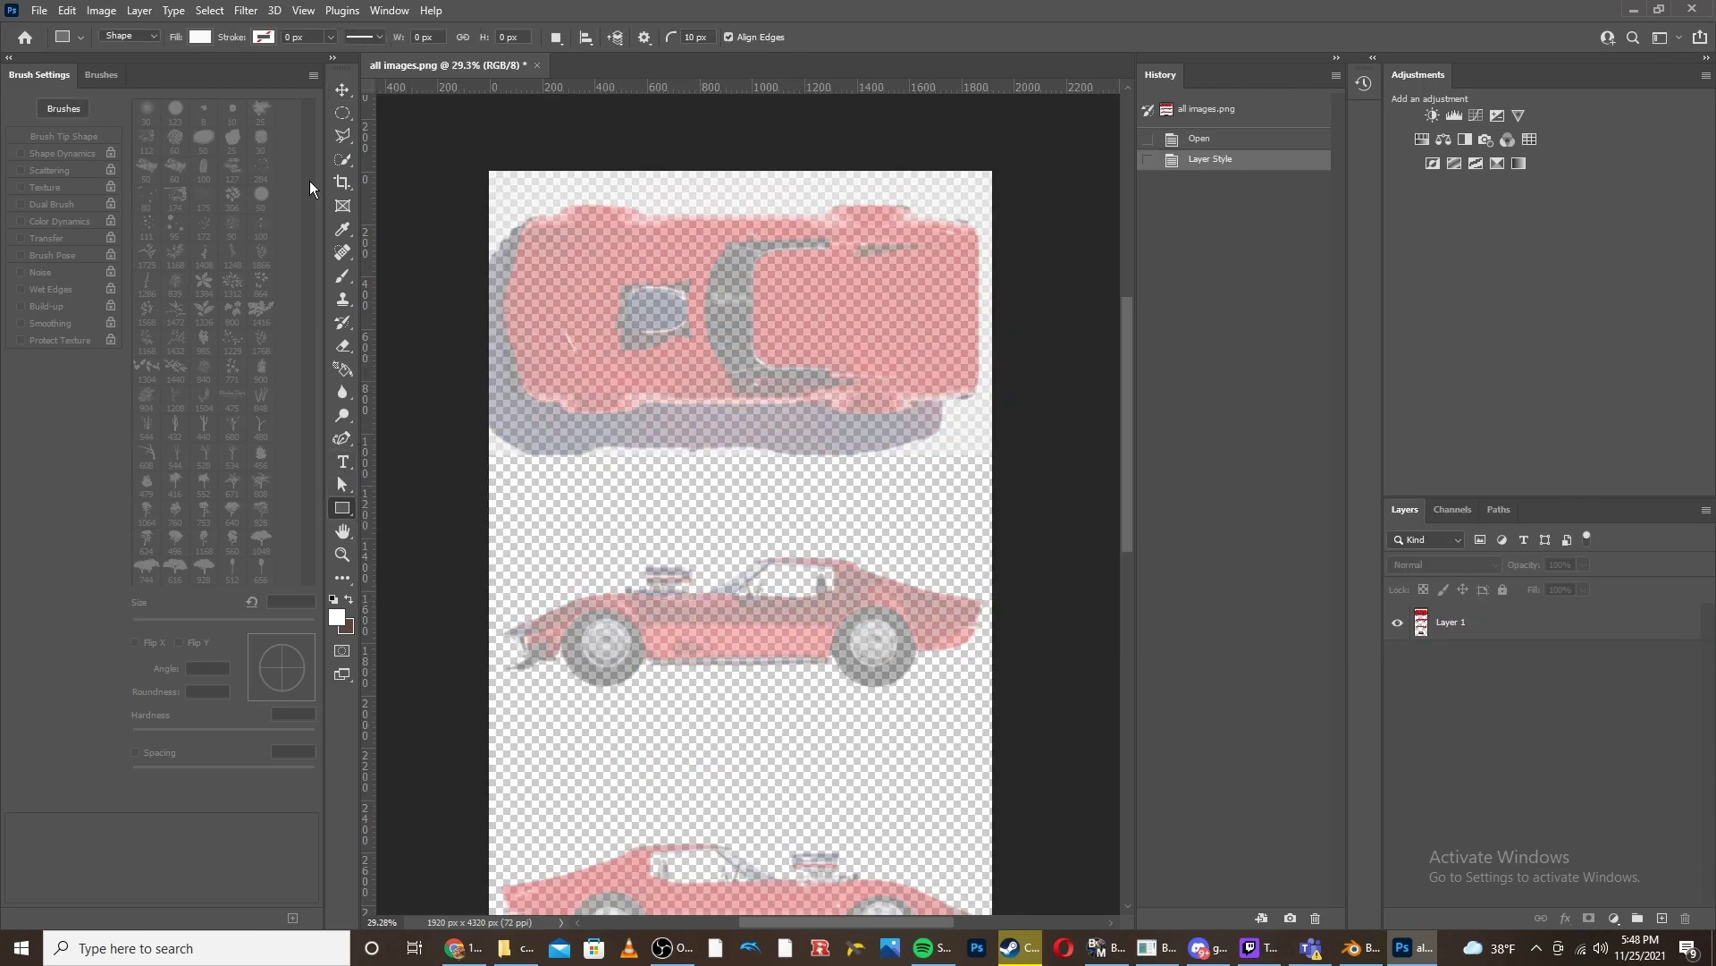
left_click_drag(481, 197, 1006, 444)
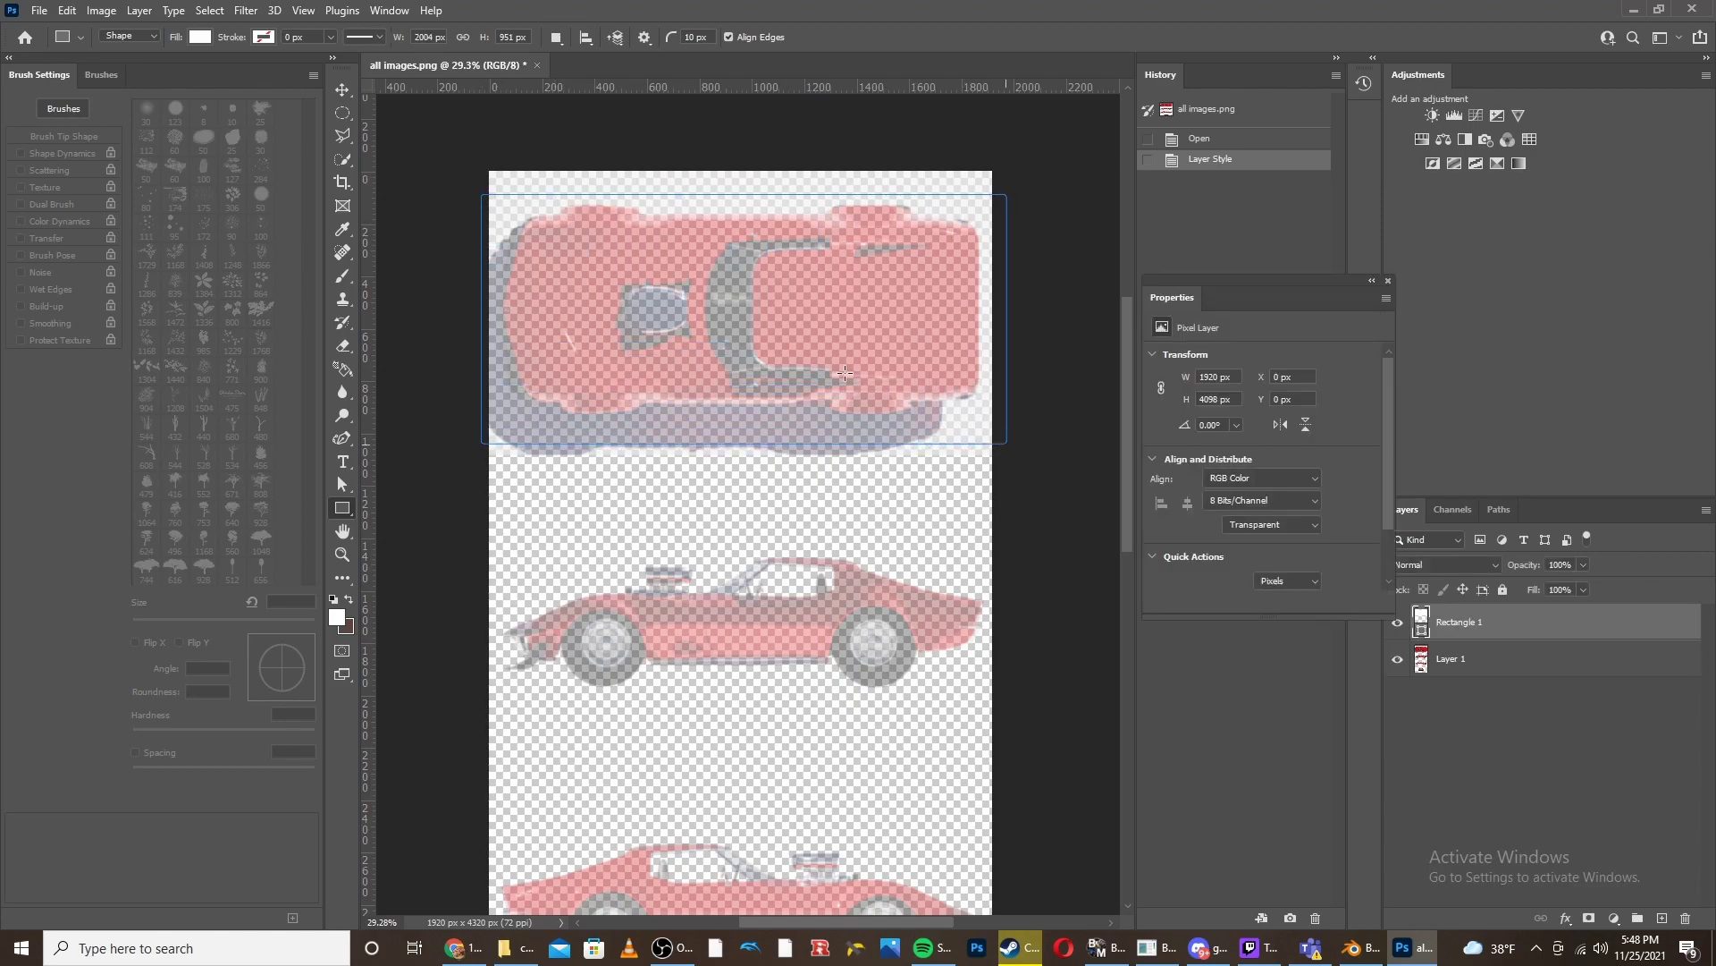
left_click(1209, 485)
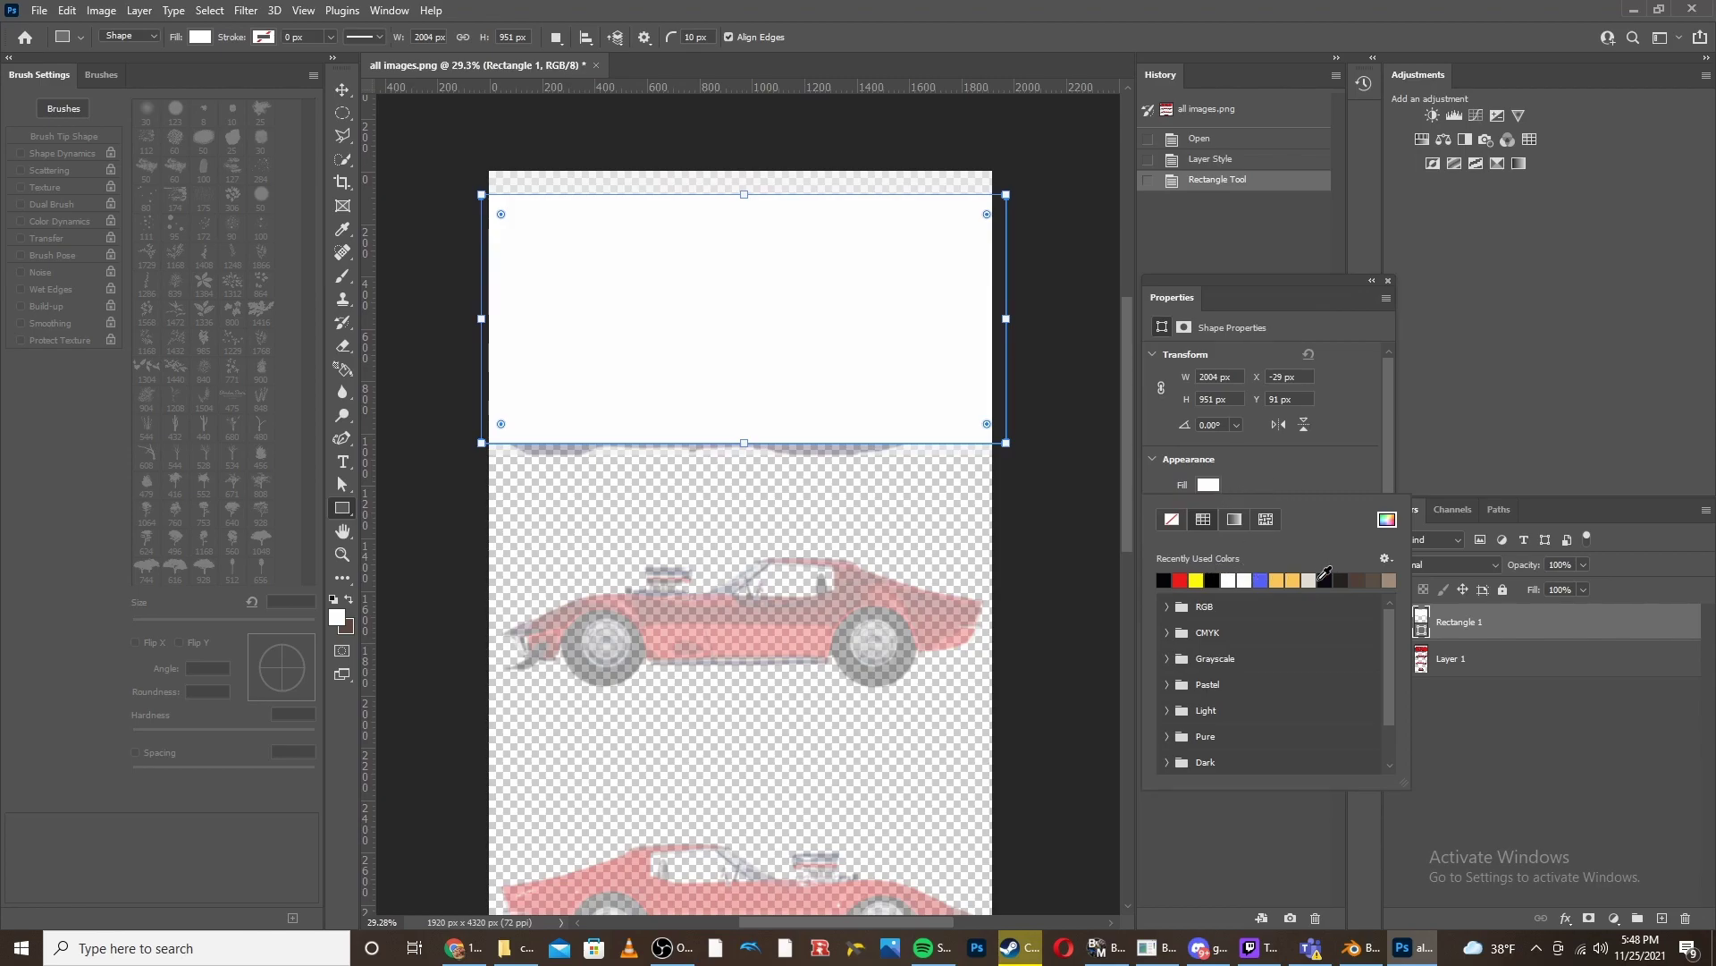
left_click(1261, 581)
left_click(1389, 283)
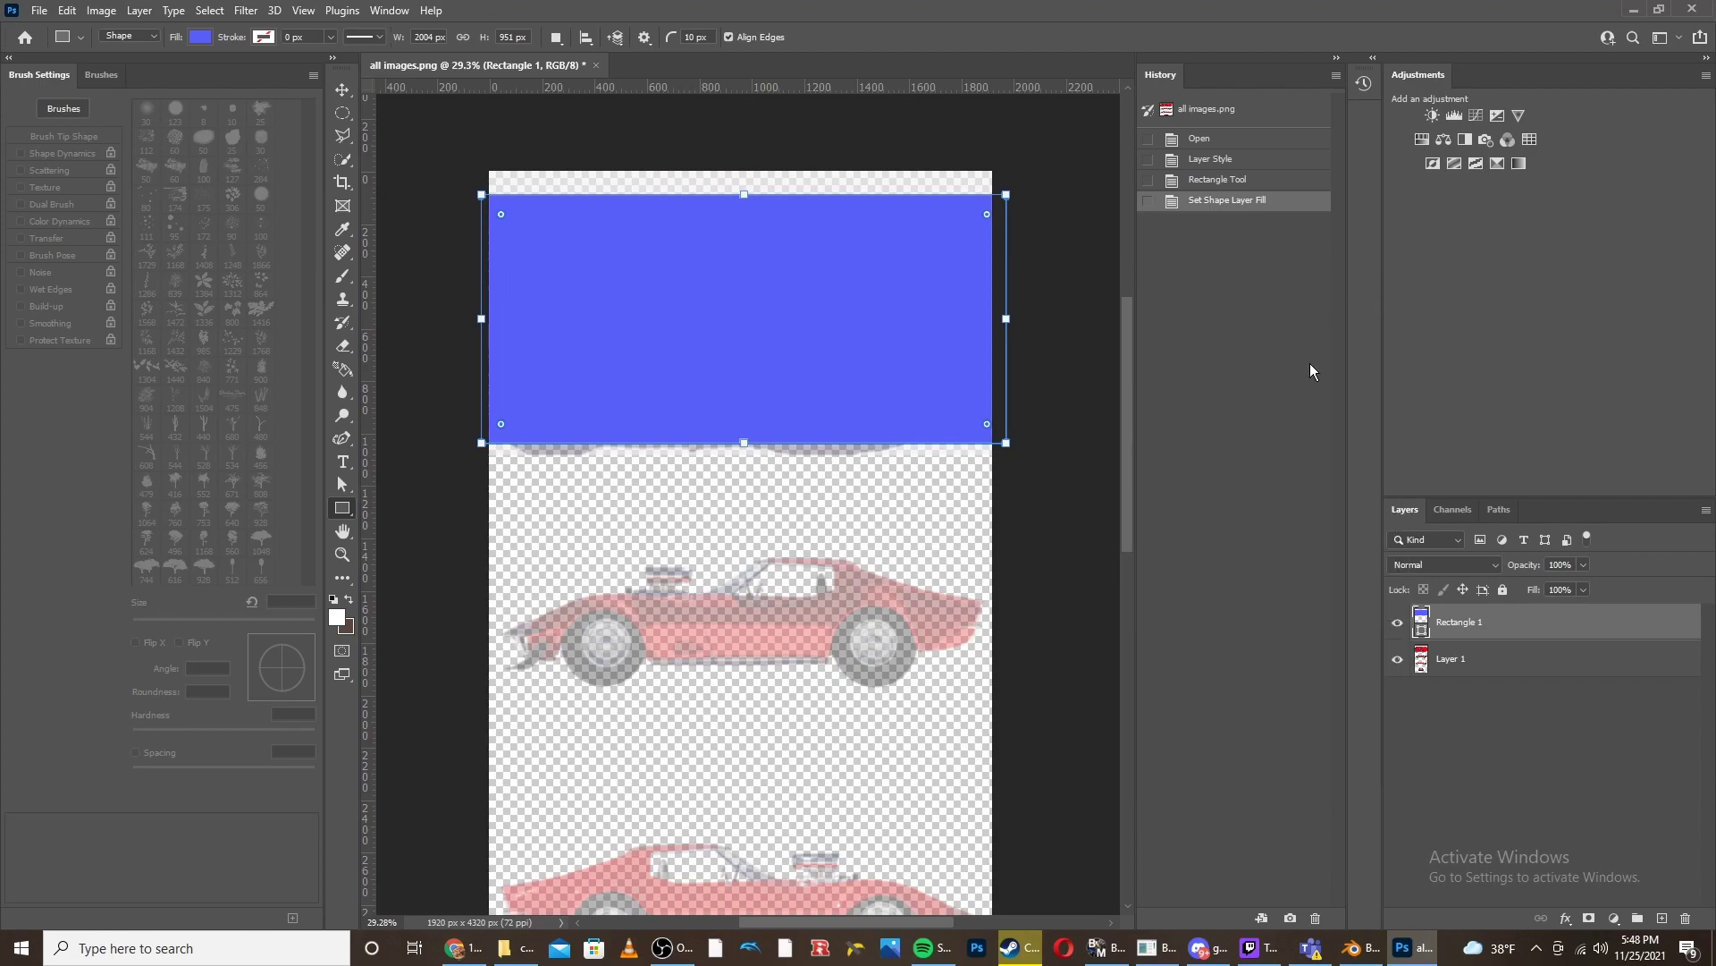
- Reorder the blue rectangle beneath the car template layer, turn off Auto-Select, and nudge the rectangle slightly sideways over the top view
left_click_drag(1494, 629, 1483, 675)
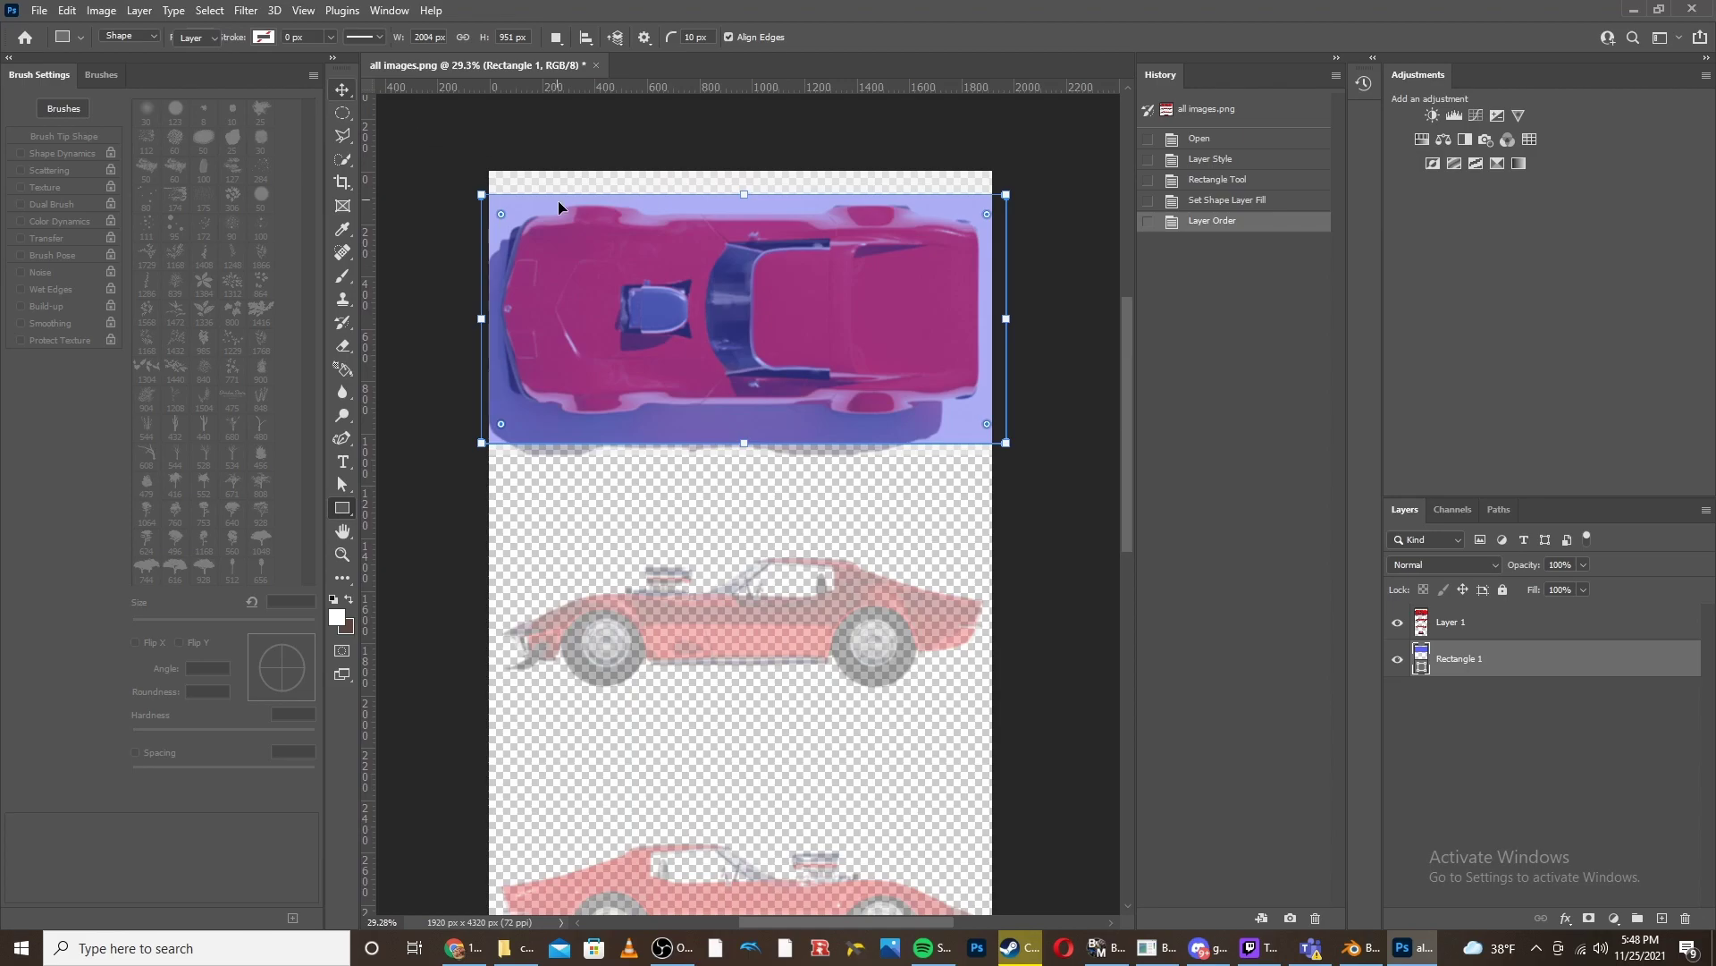
key("v")
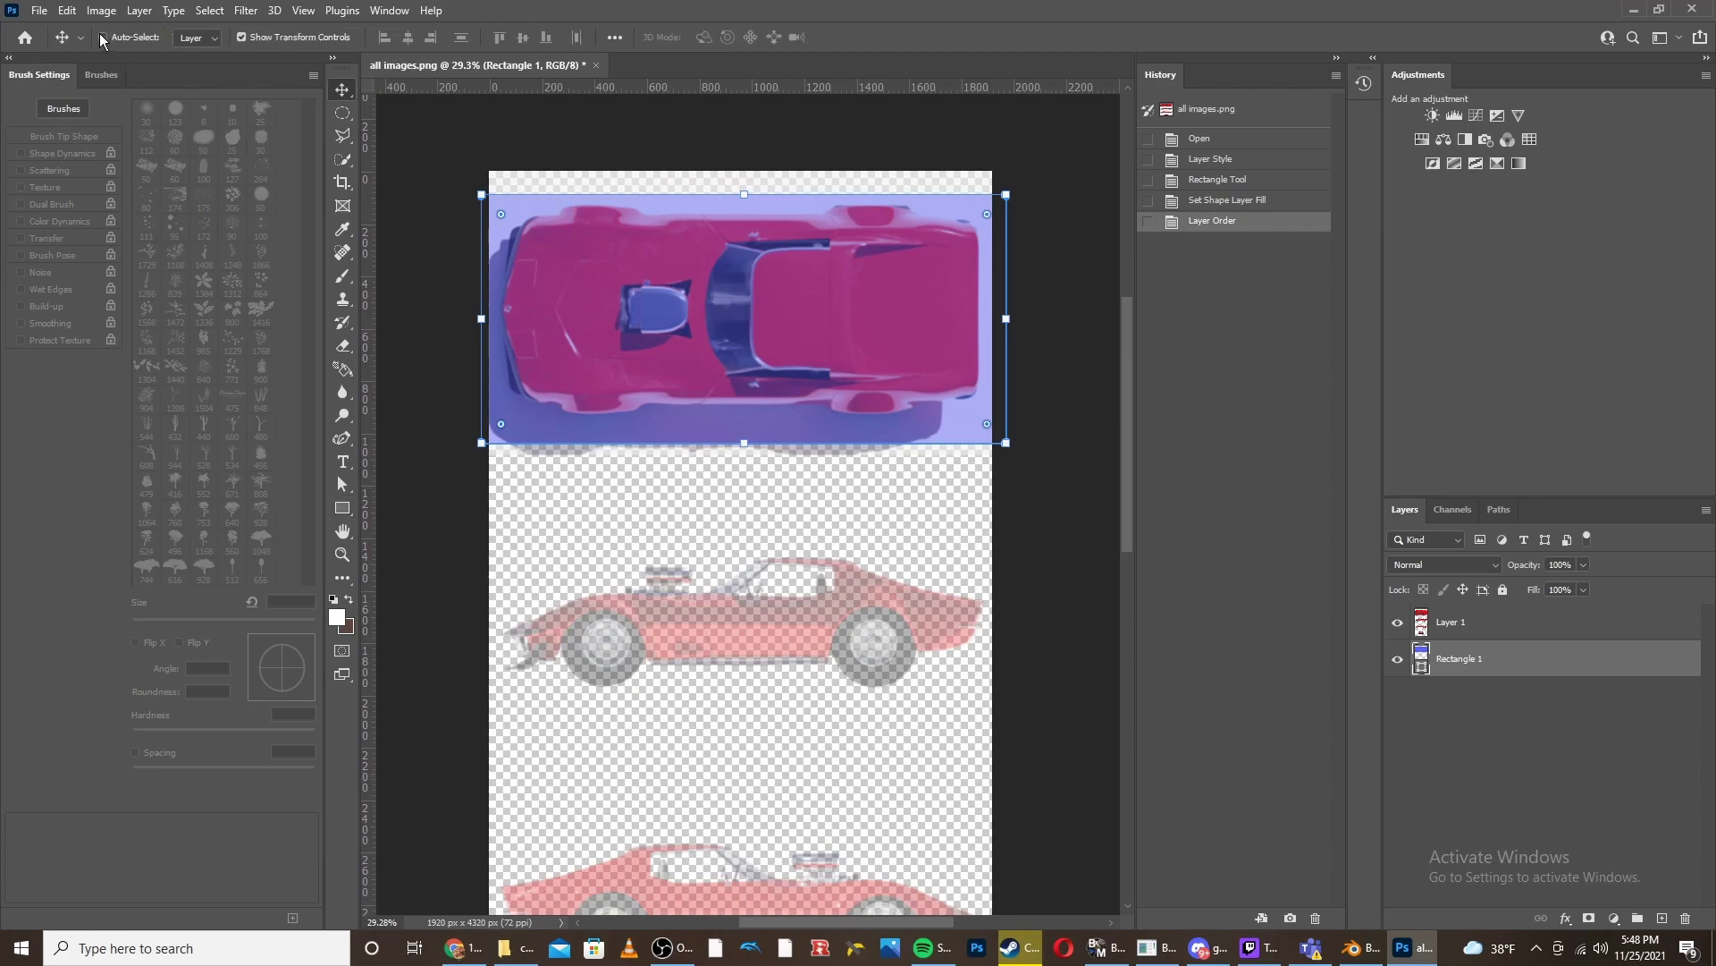
left_click_drag(716, 333, 712, 333)
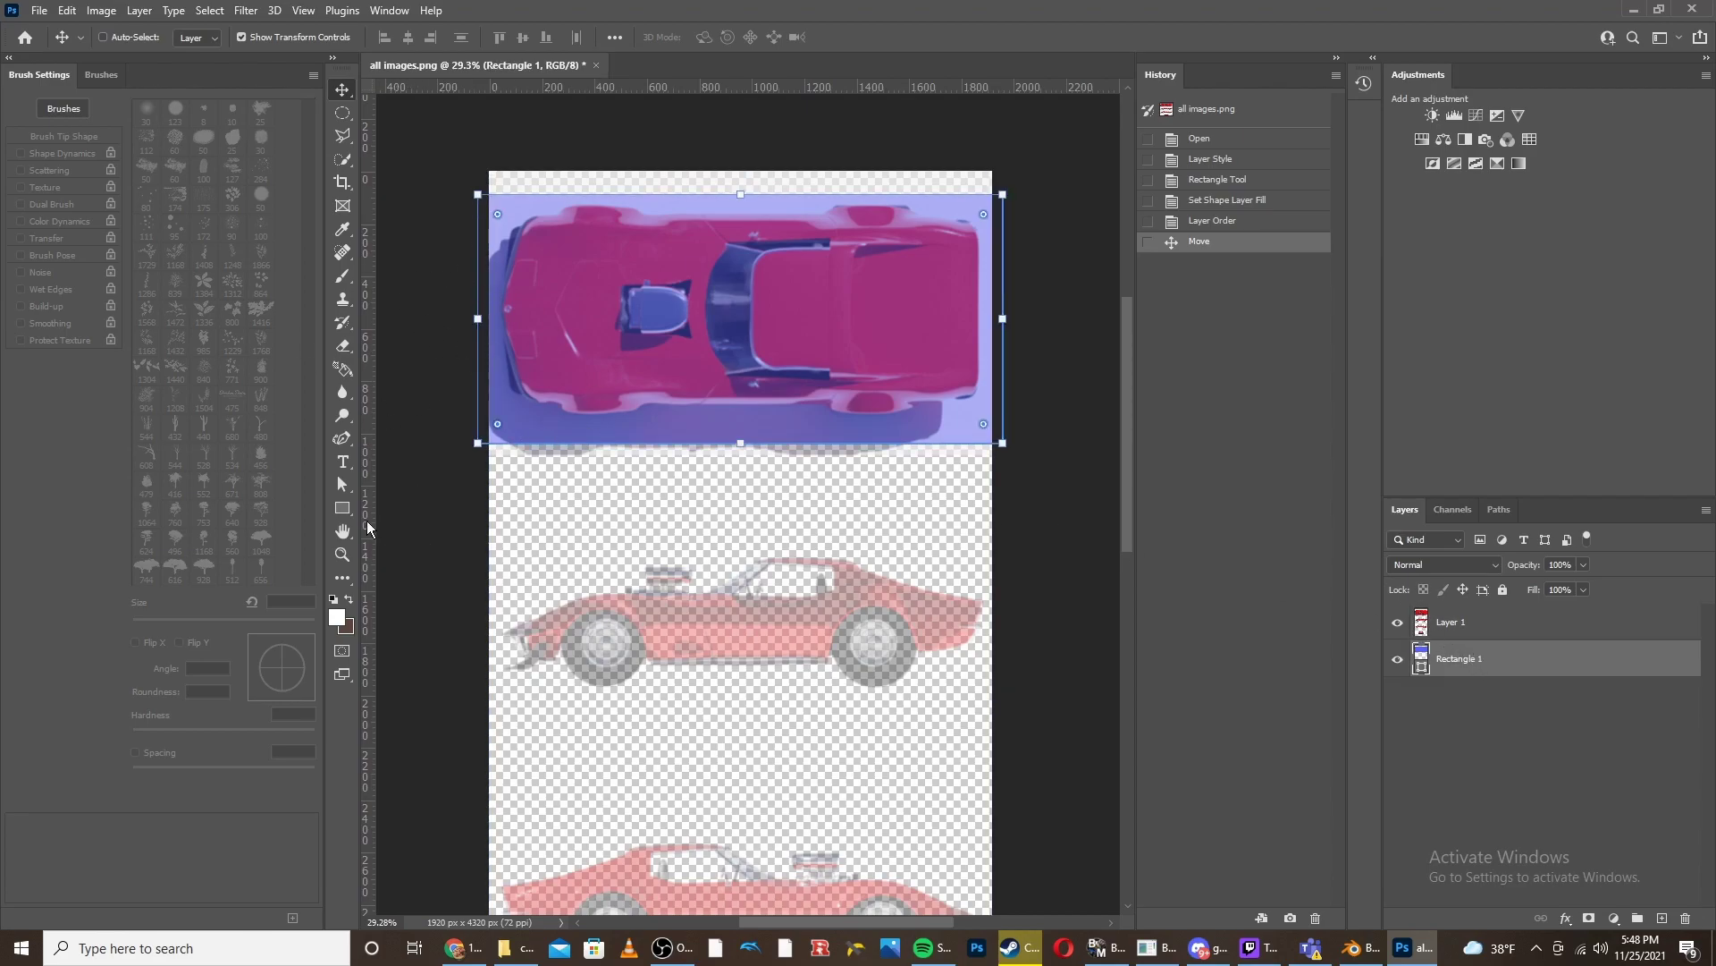
scroll(637, 363, "up", 2, "alt")
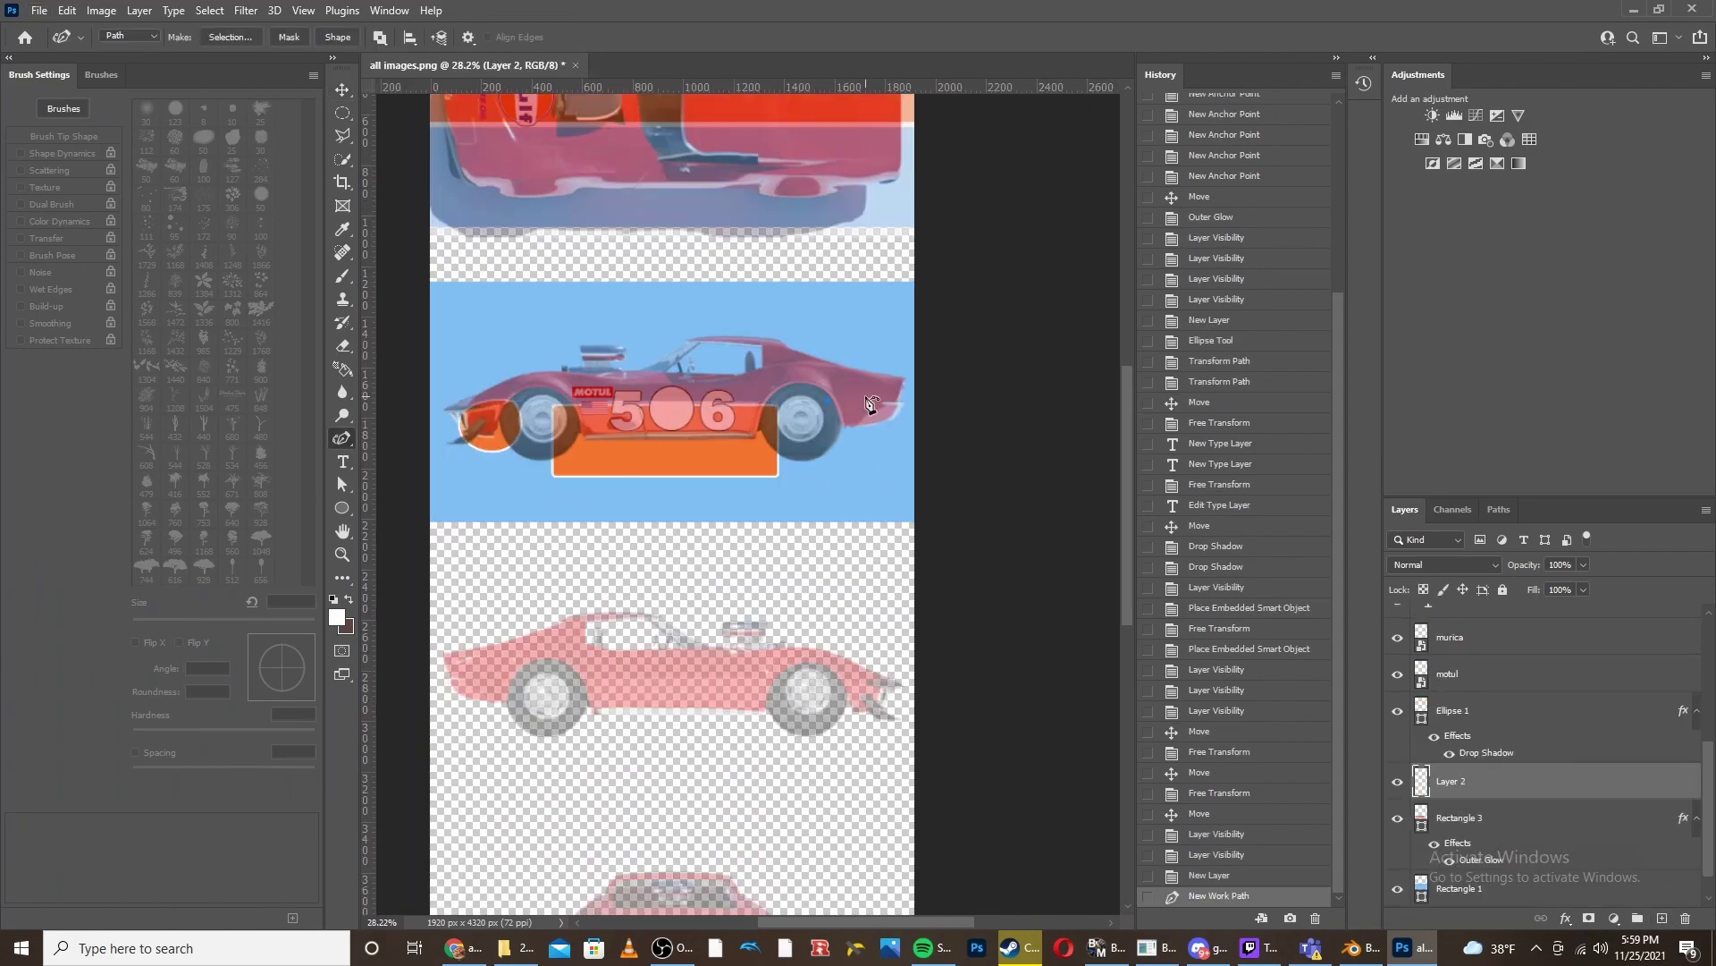
- Place the duplicated side-view livery graphics over the car's opposite side view and switch to Blender to check the car
left_click(199, 37)
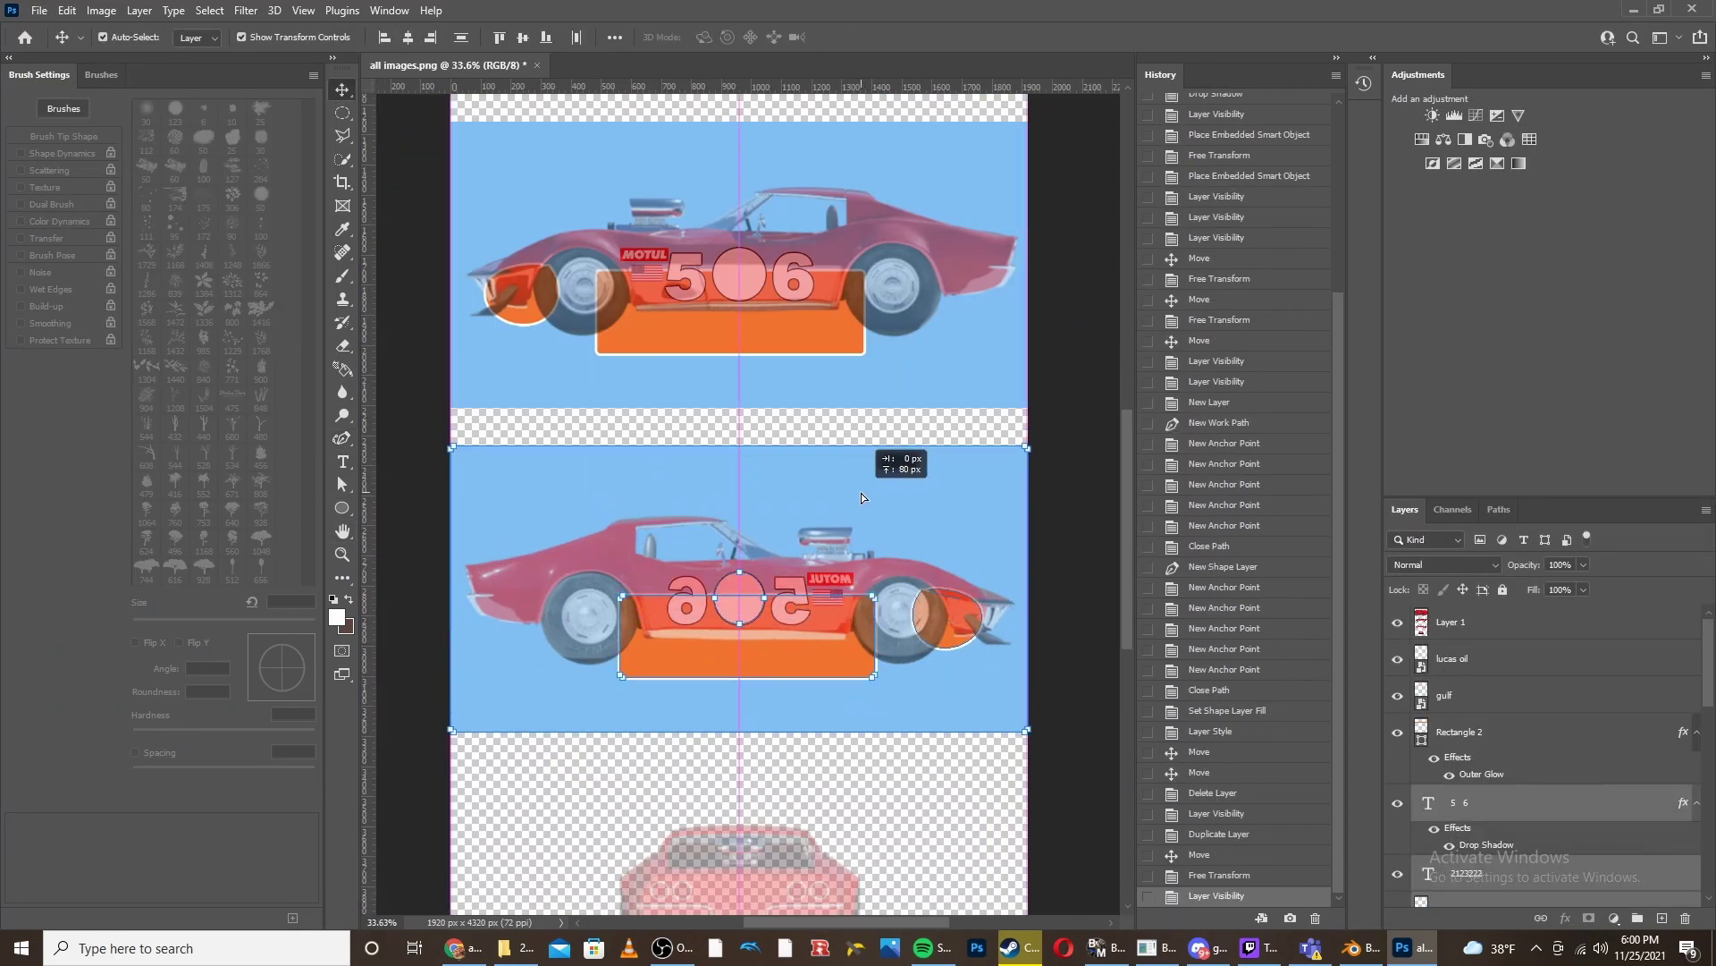
left_click_drag(865, 491, 865, 499)
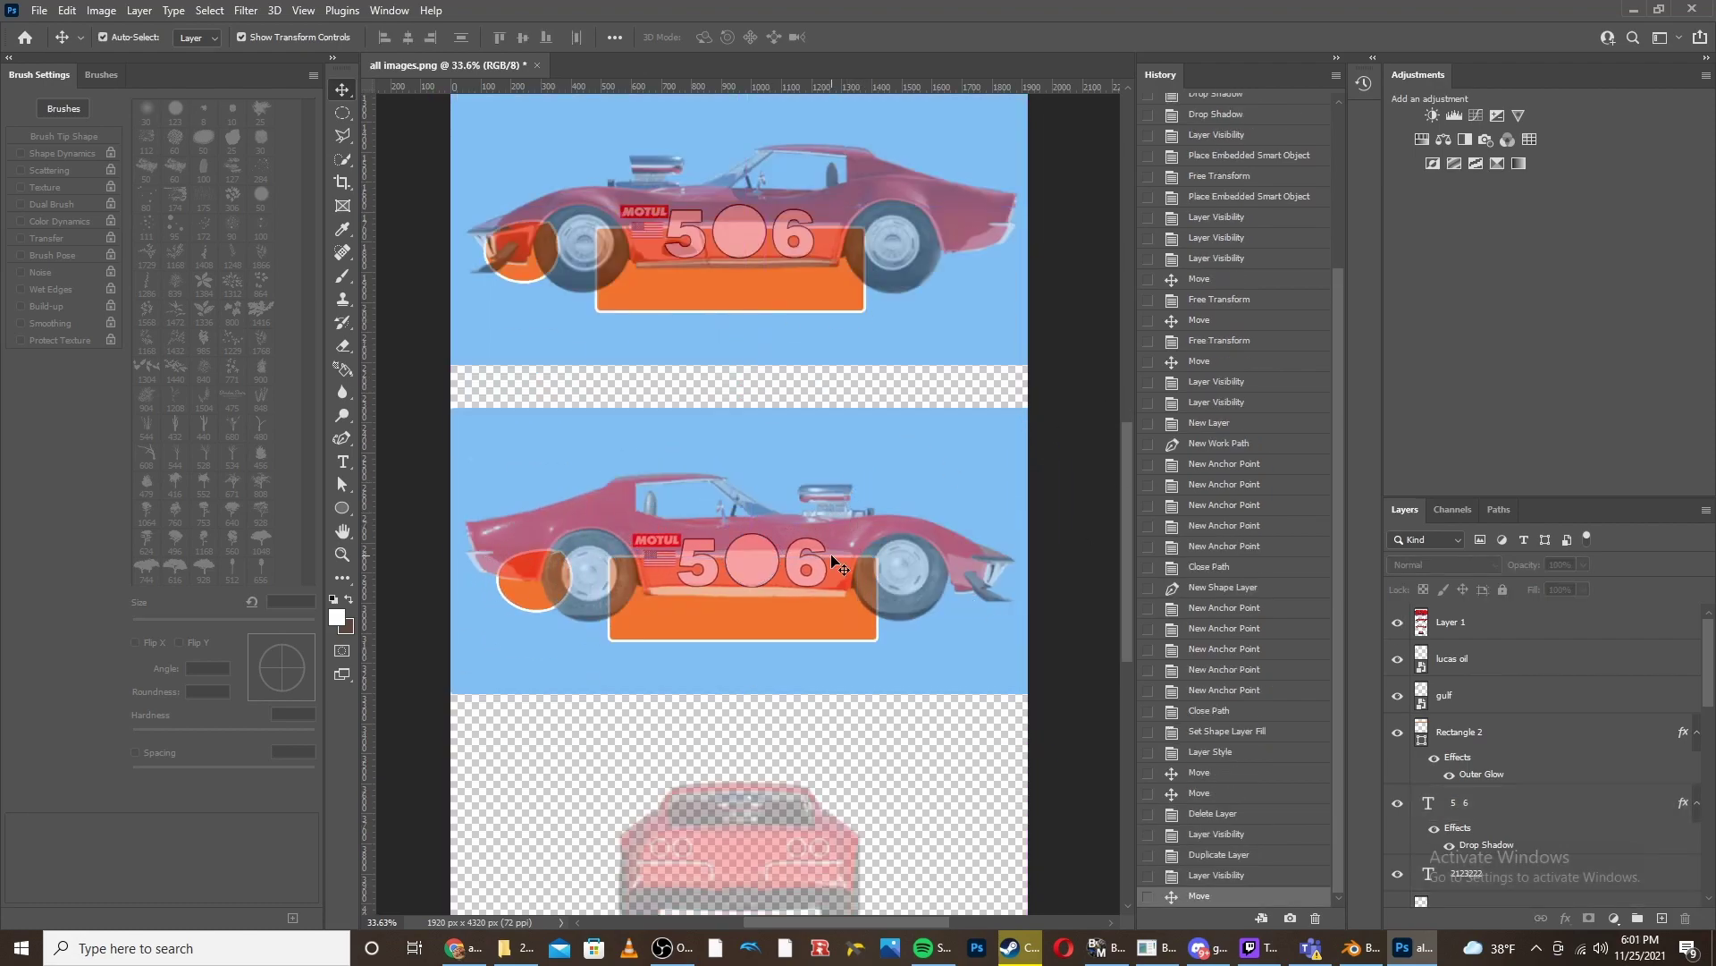
left_click(1359, 948)
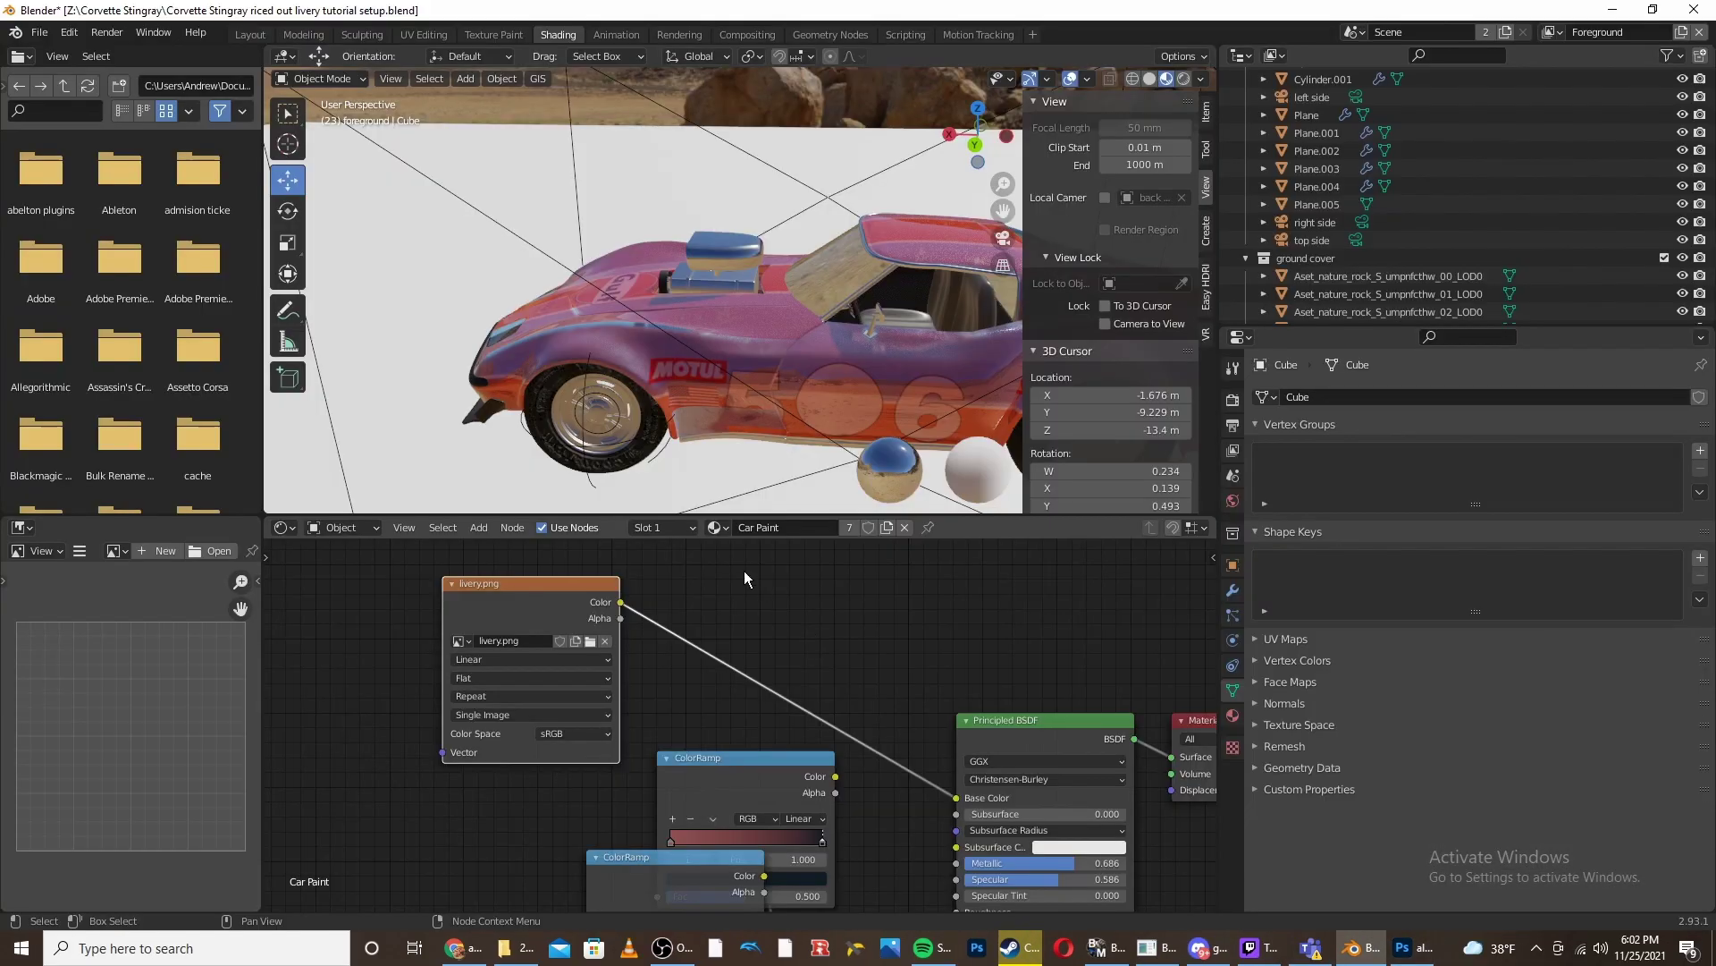
- Return to Photoshop, hide the car template layer, and export the livery artwork as a 1920 x 4320 px PNG
left_click(1400, 955)
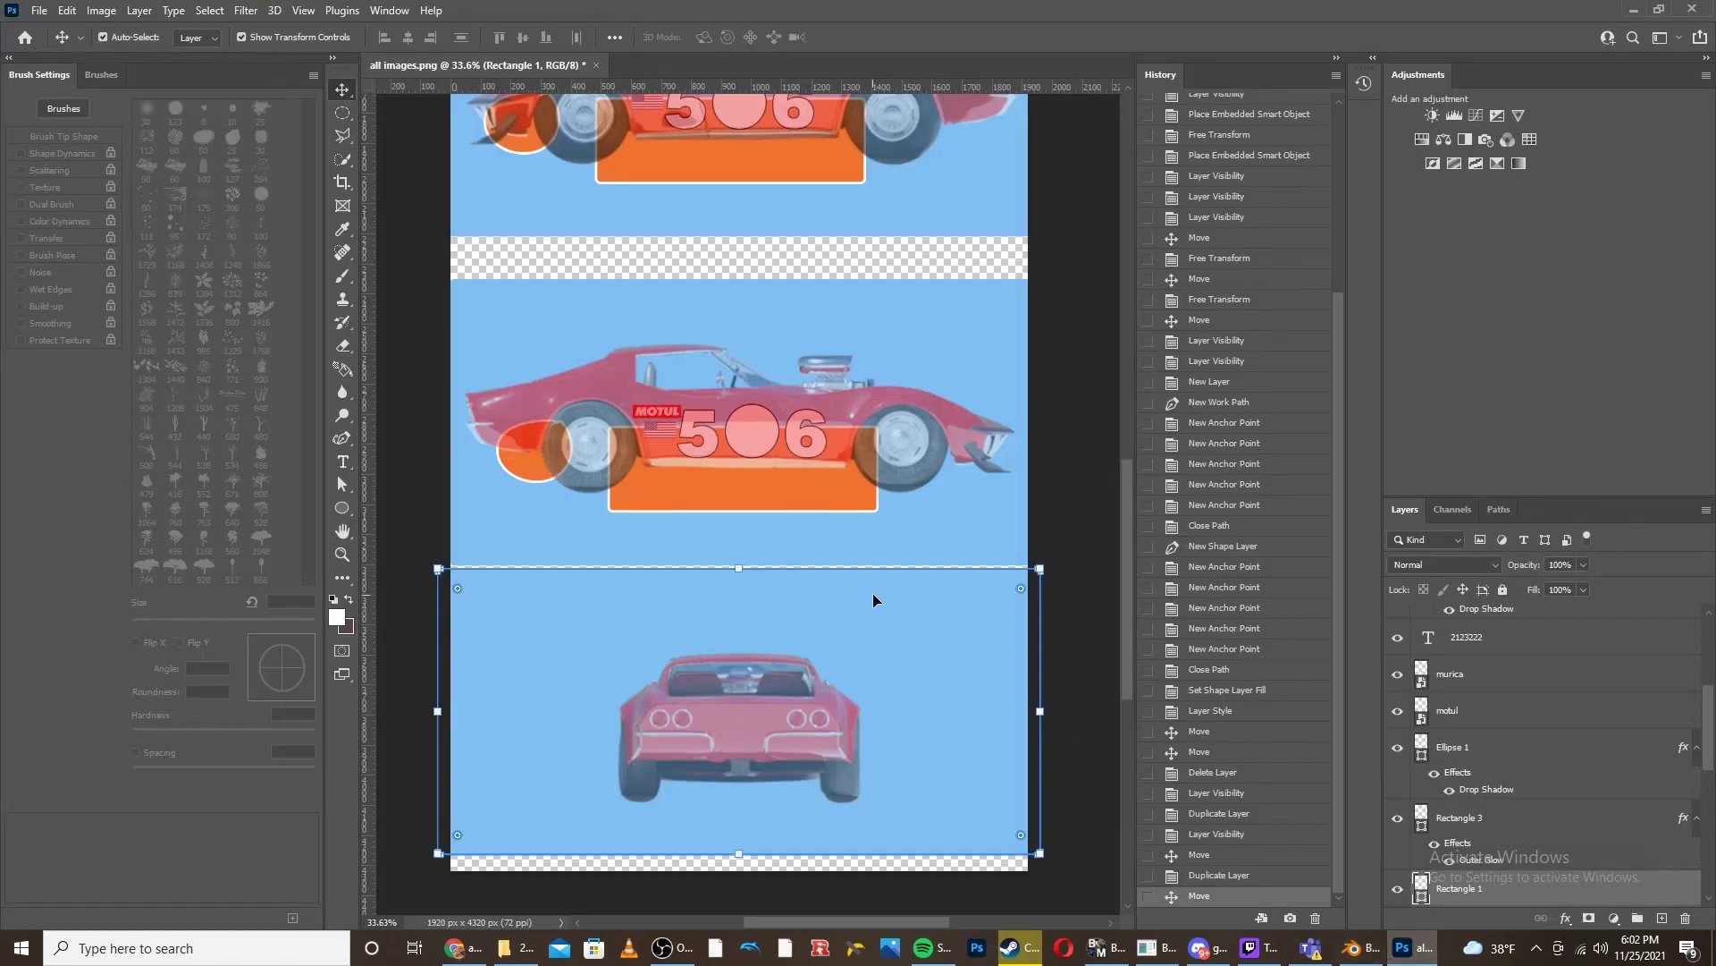
scroll(1511, 698, "up", 4)
left_click(1399, 623)
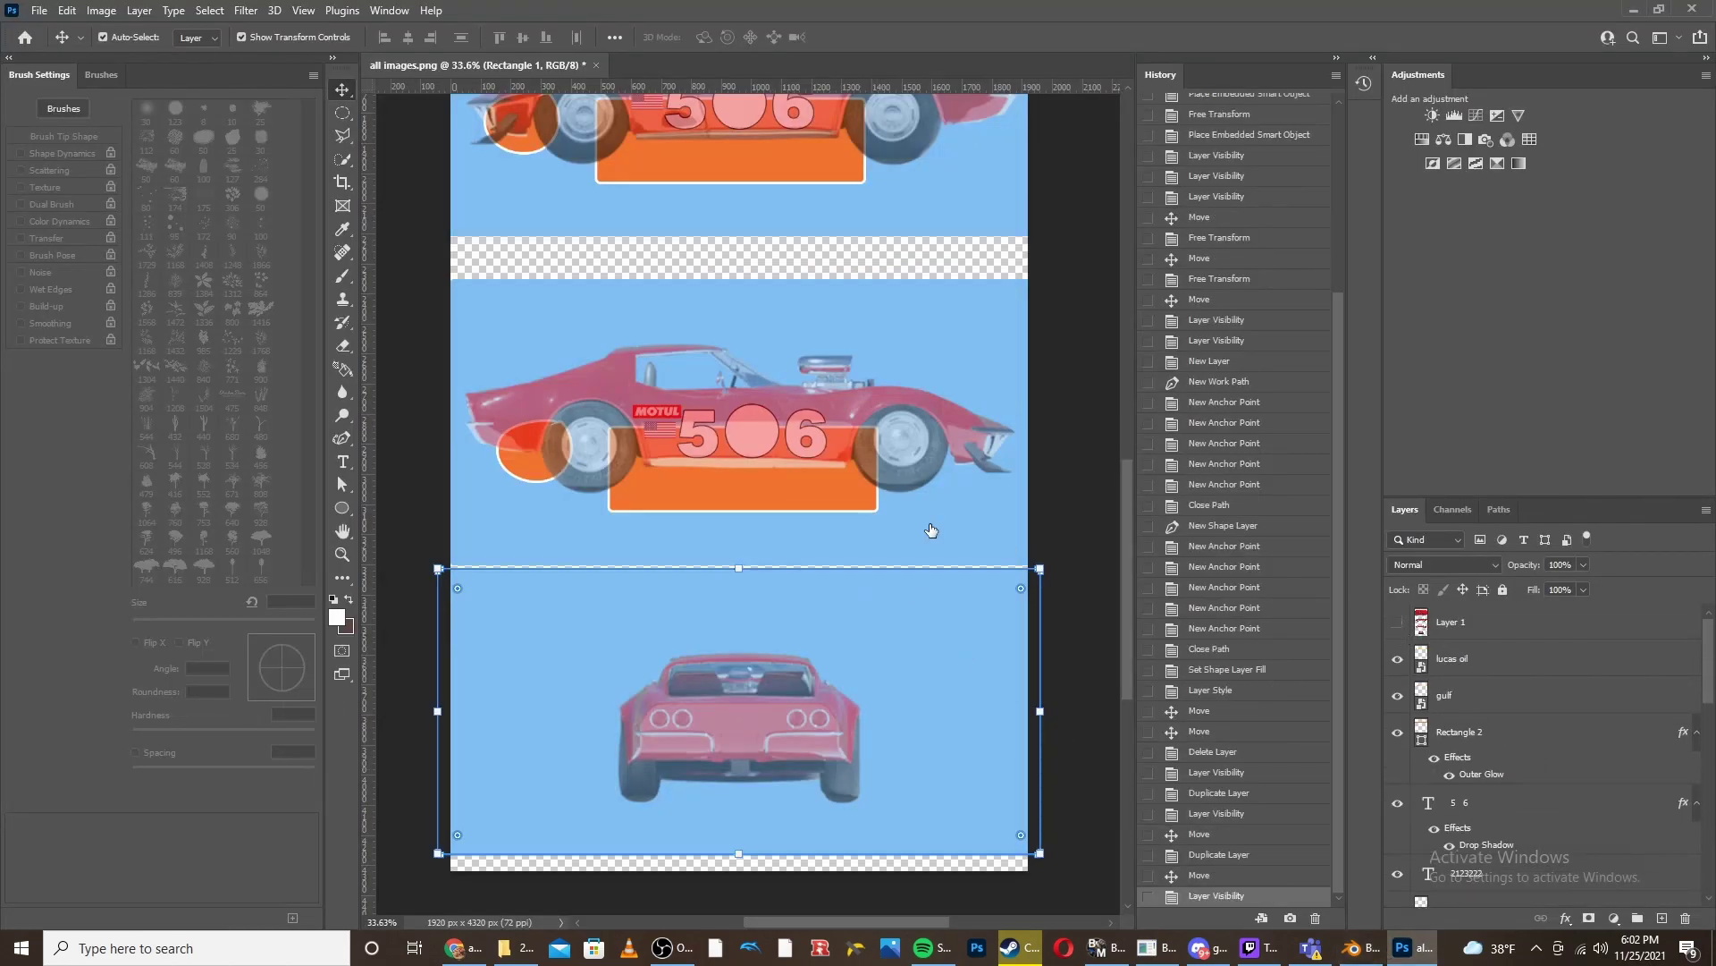
scroll(746, 442, "up", 5)
left_click(40, 10)
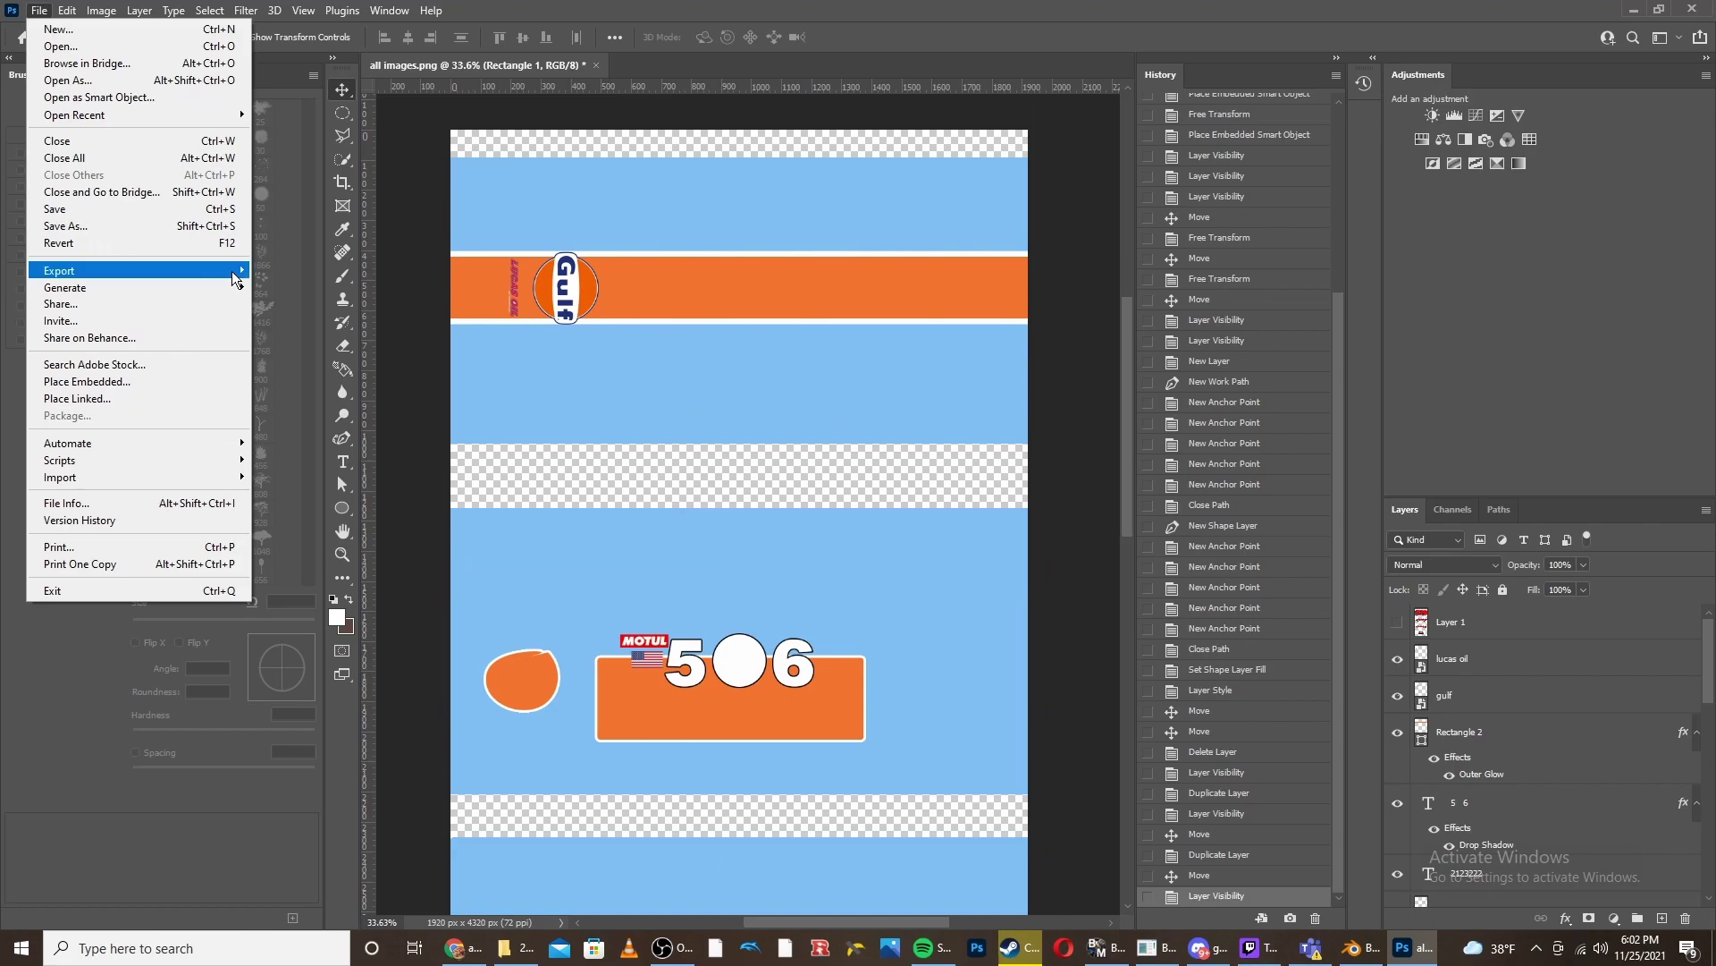
mouse_move(232, 271)
left_click(304, 288)
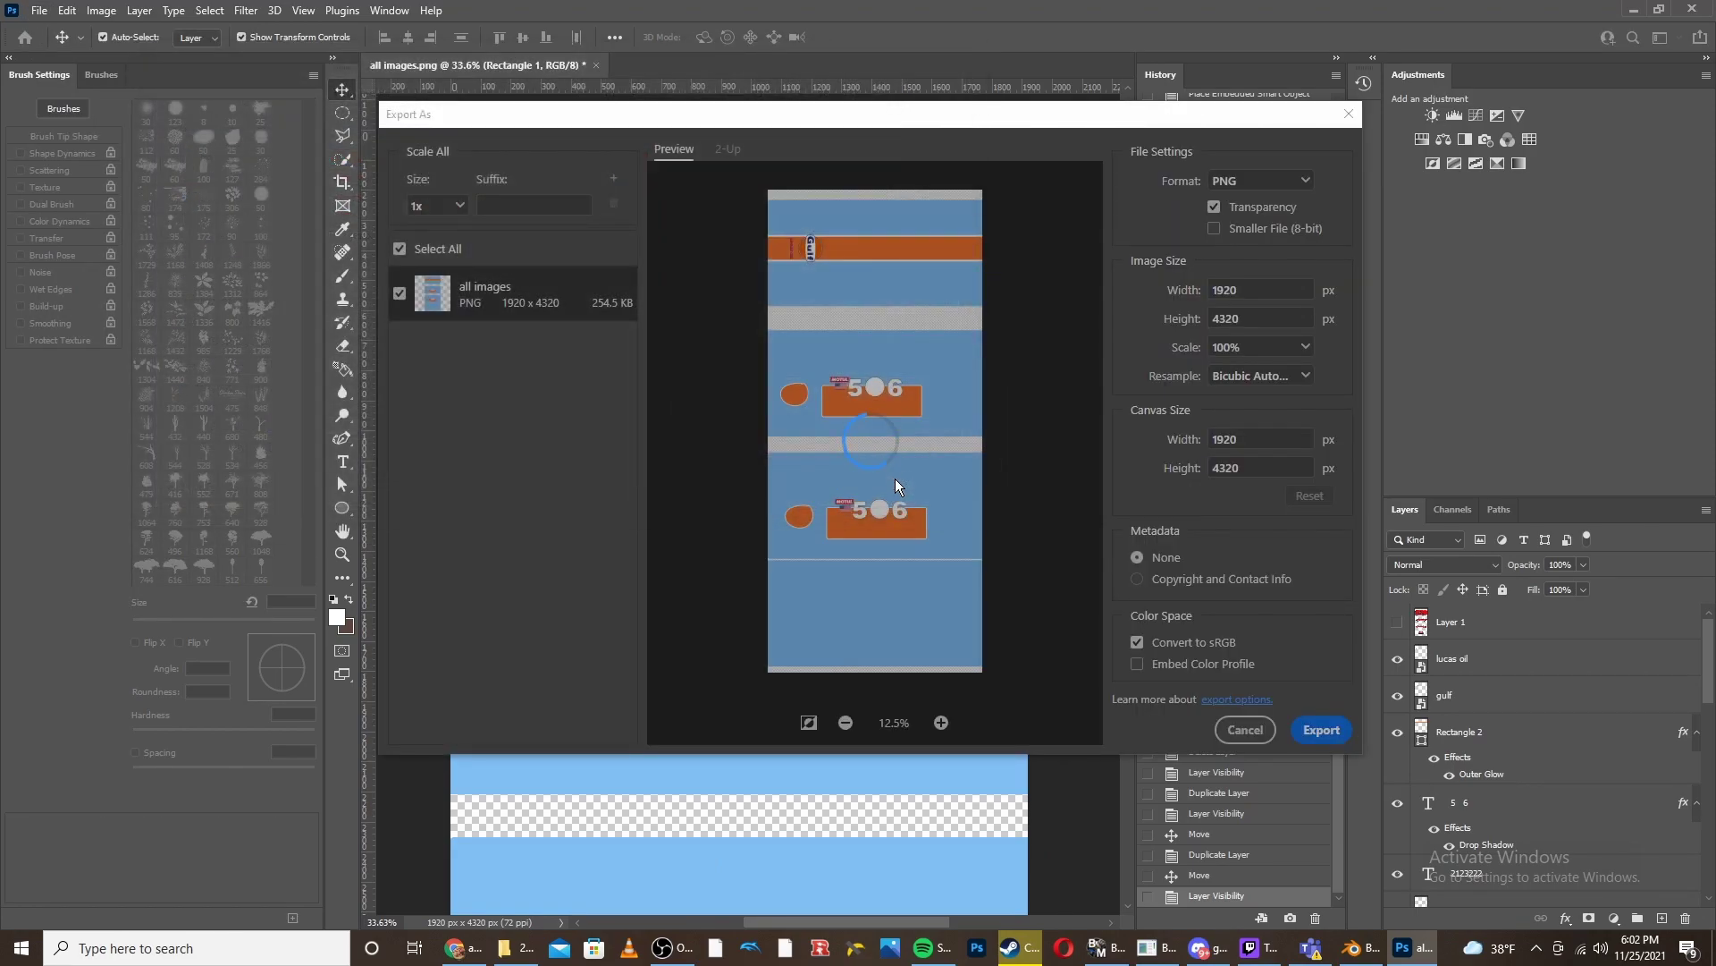
key("Escape")
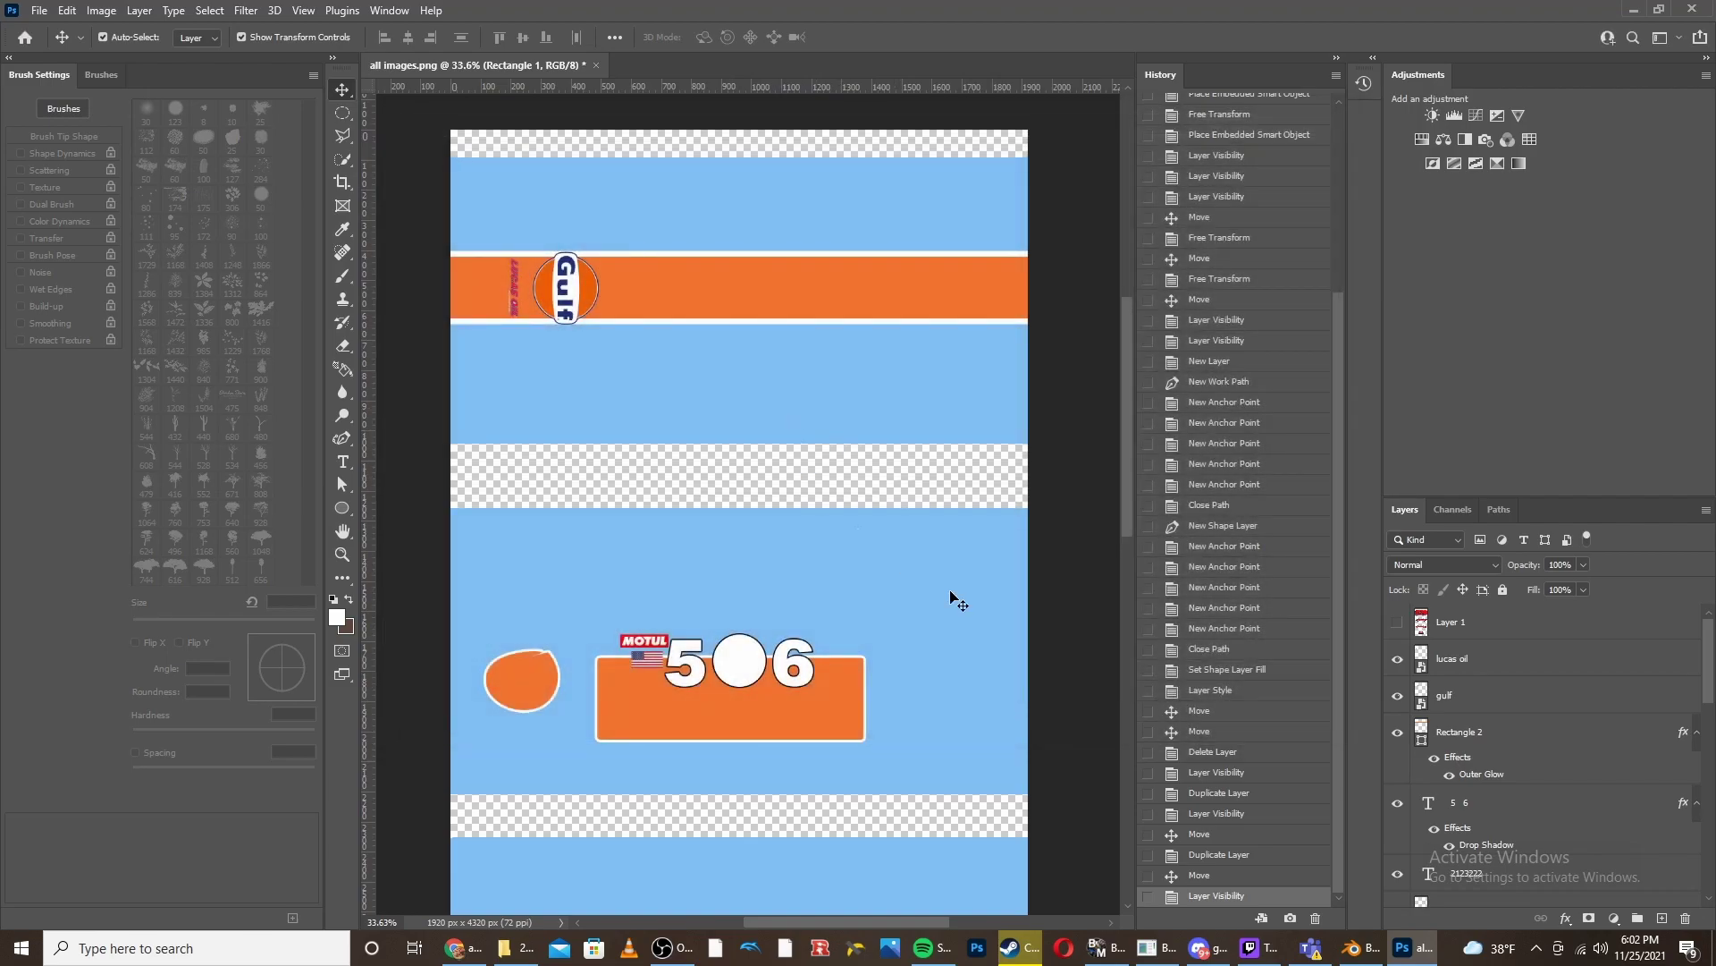
- Switch to Blender and load the exported livery.png into the Car Paint material's image texture node
left_click(1353, 948)
left_click(587, 641)
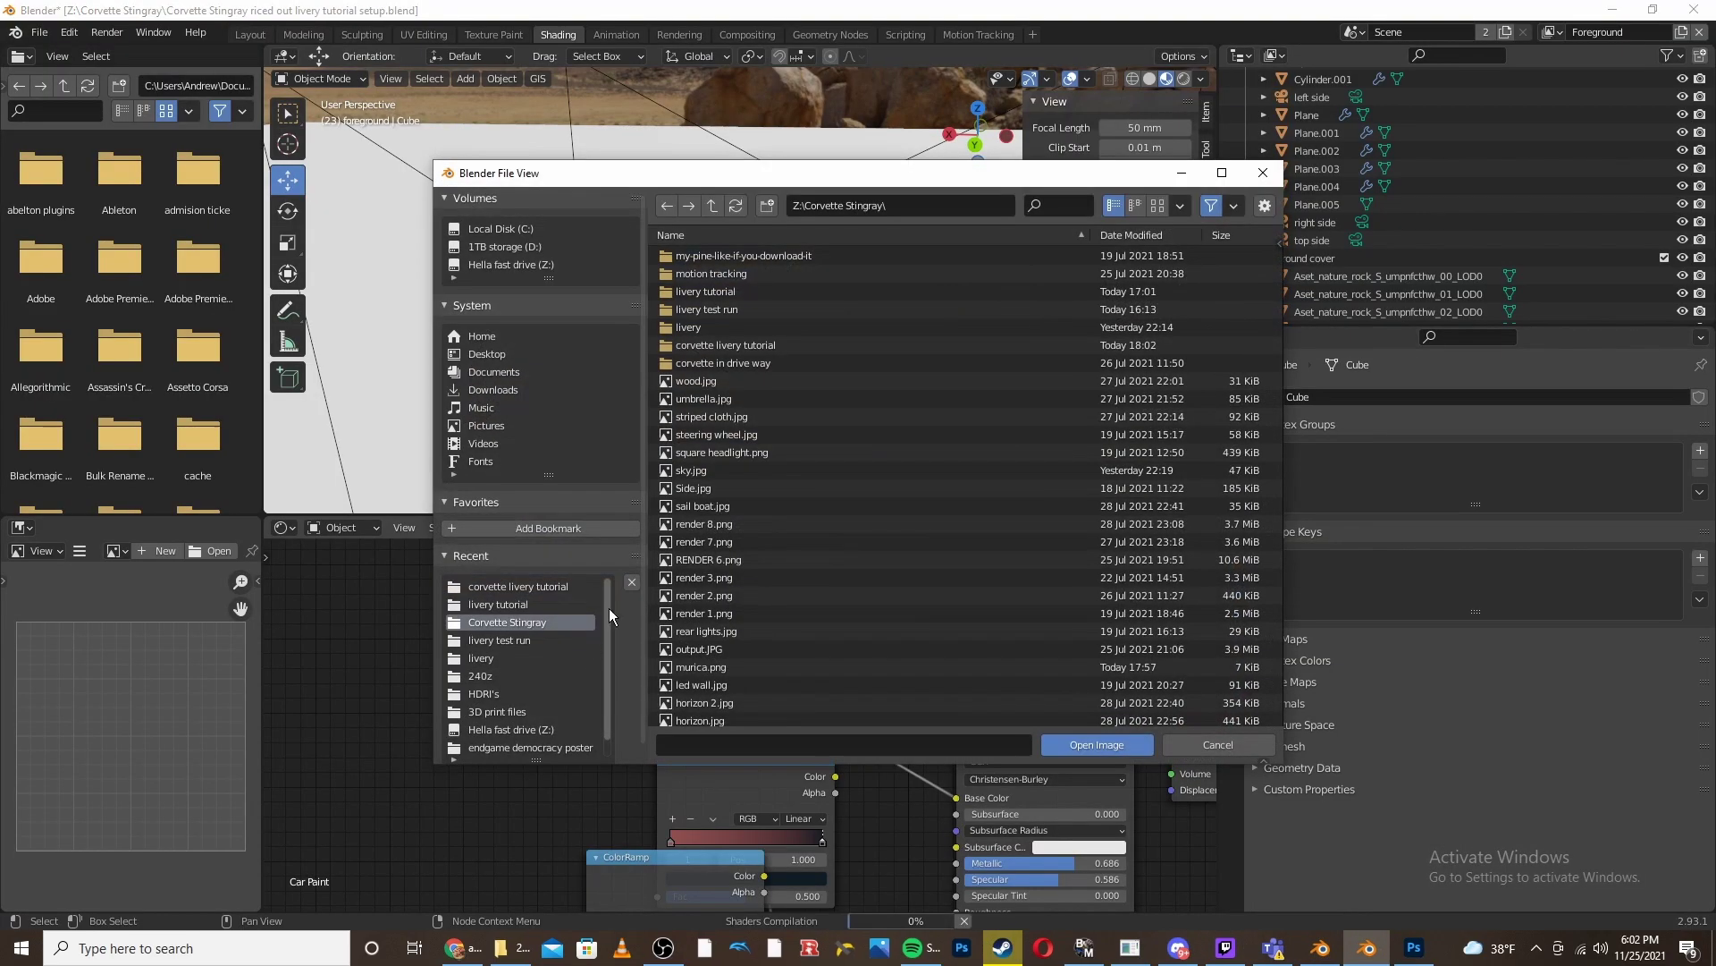
left_click(497, 604)
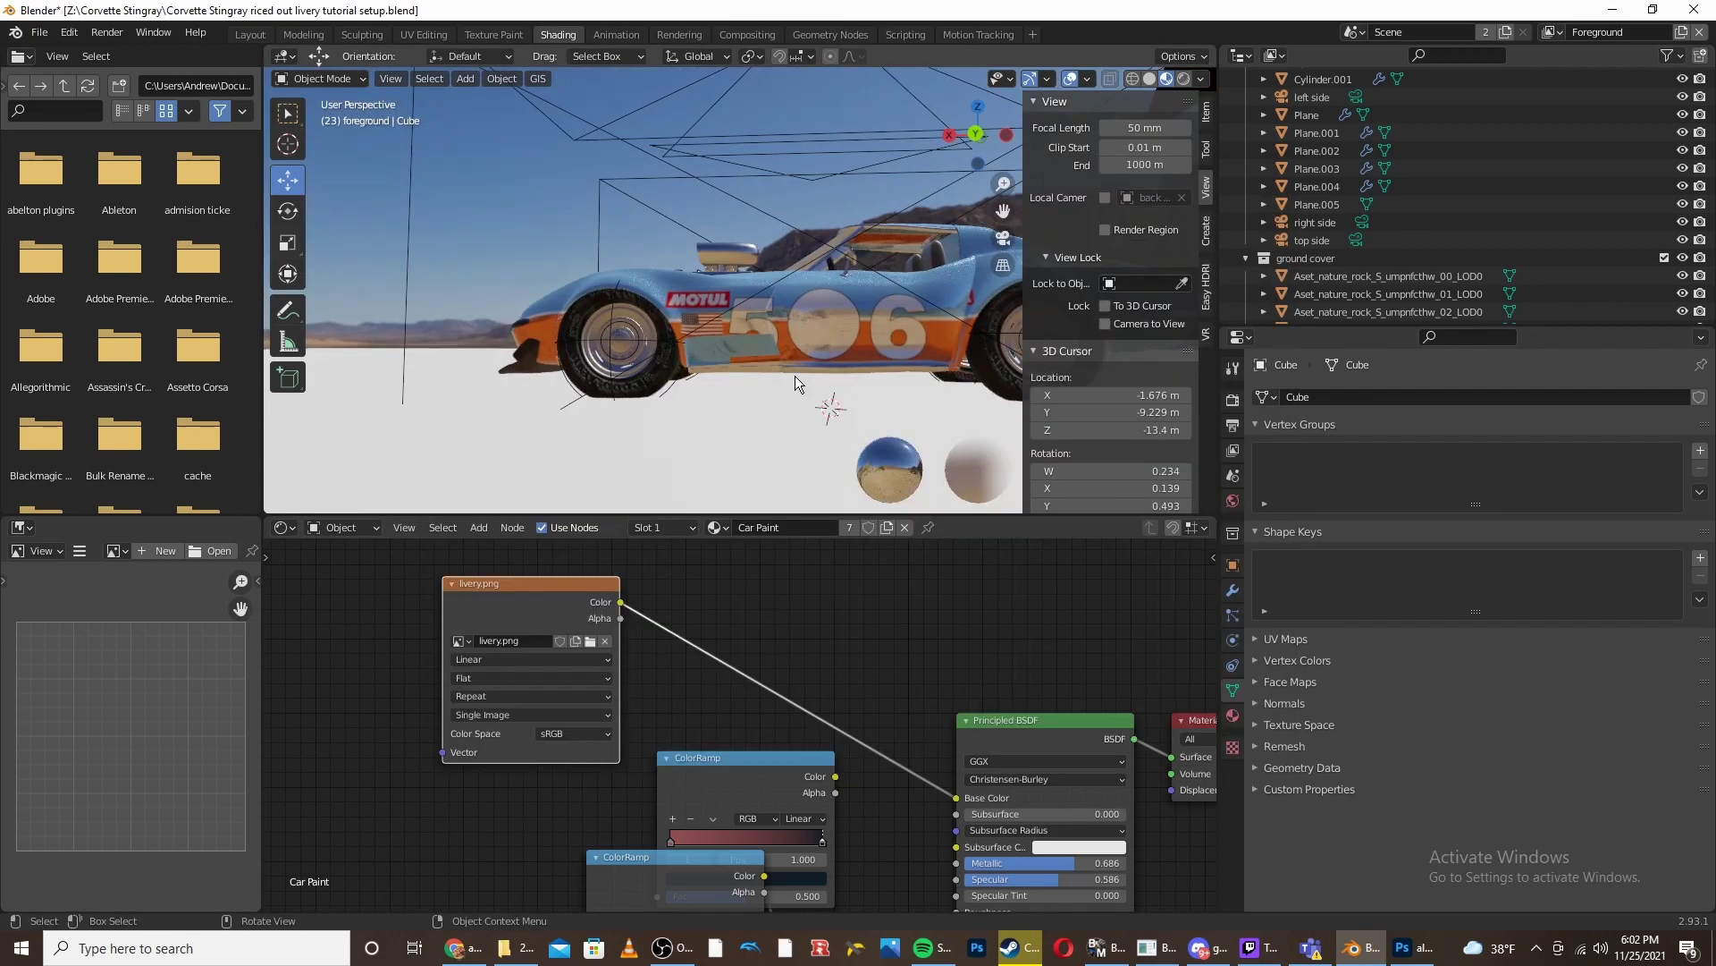
- Inspect the livery on the car's side up close, examining the front fender, the Motul and flag decals, and the race number
scroll(819, 386, "up", 7)
scroll(676, 340, "down", 3)
scroll(549, 296, "down", 4)
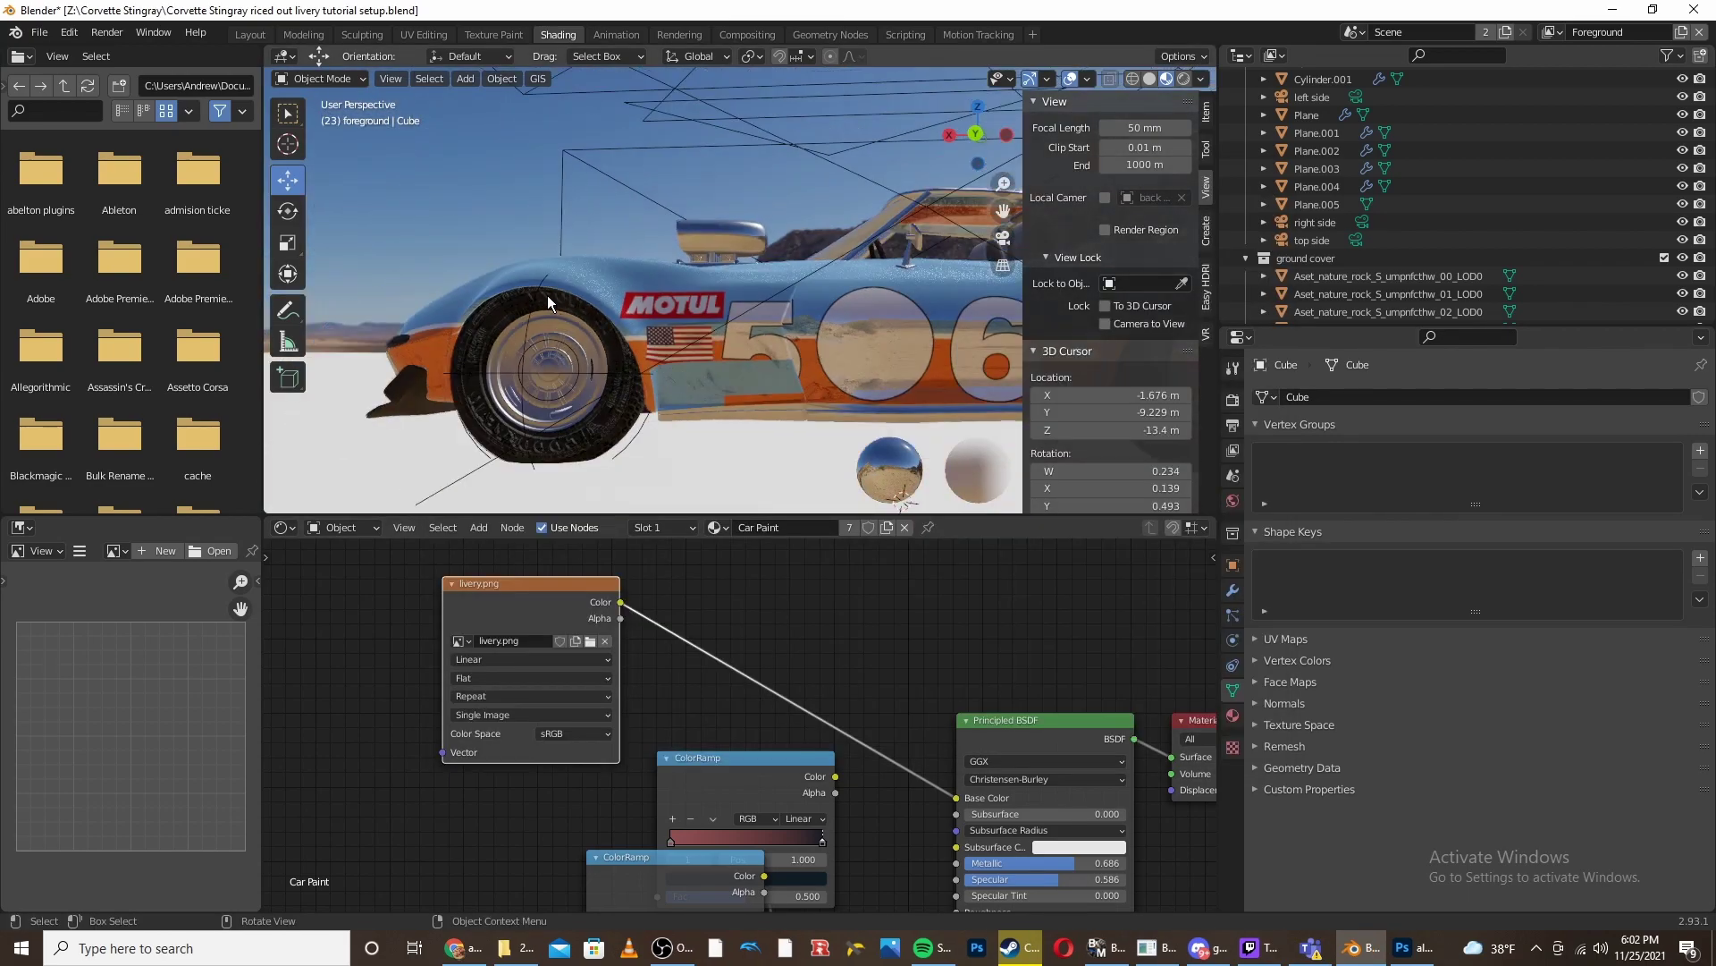
middle_click_drag(520, 282, 799, 283)
scroll(603, 243, "down", 2)
scroll(740, 258, "up", 2)
middle_click_drag(630, 270, 609, 276)
scroll(625, 275, "up", 5)
scroll(742, 340, "down", 2)
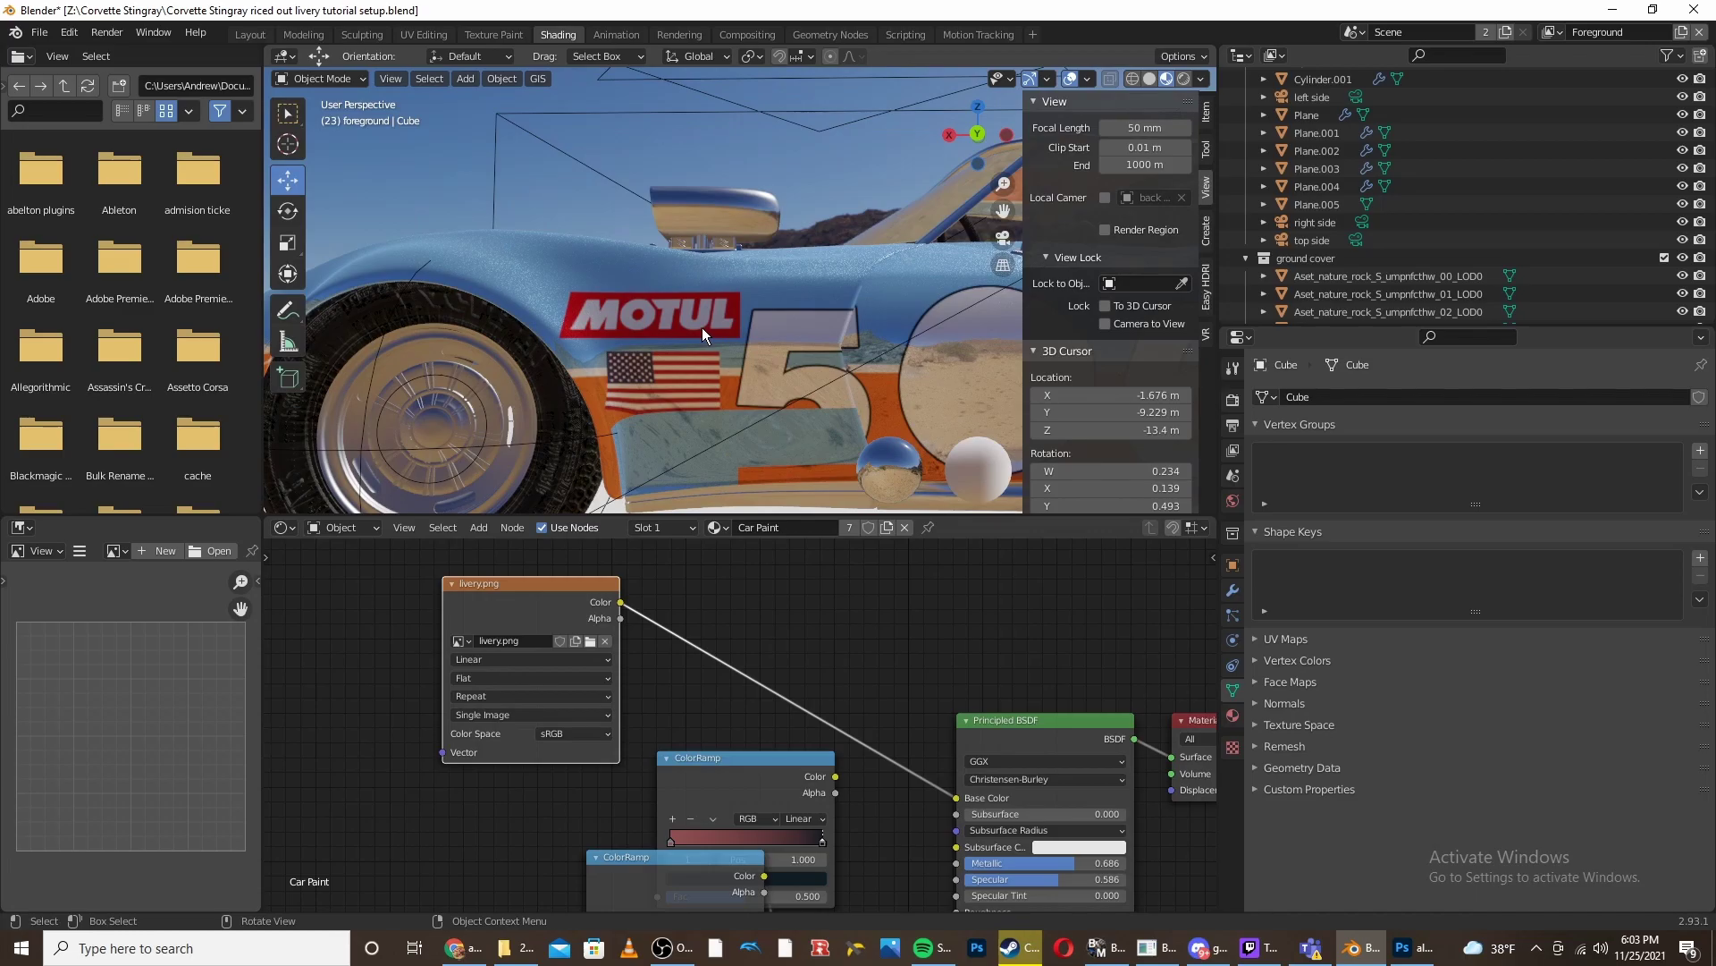